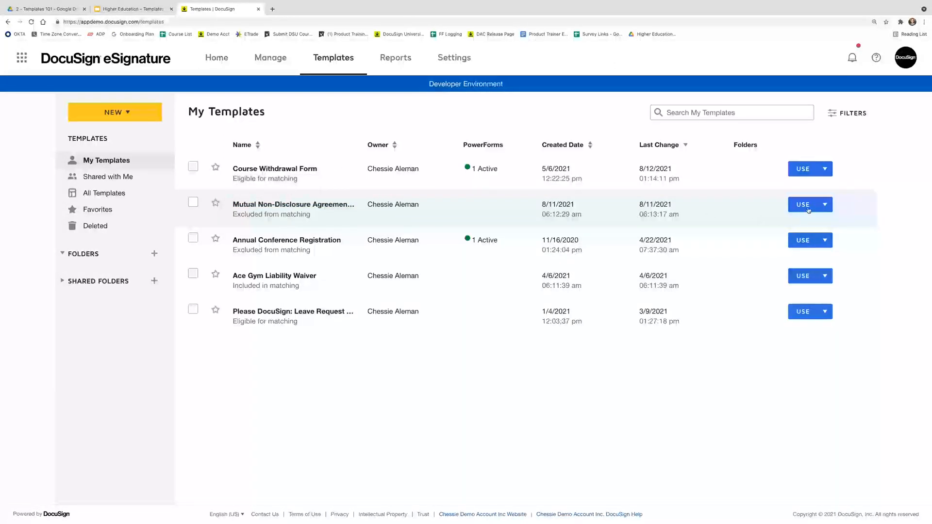
Use the Mutual Non-Disclosure Agreement (T101) template from My Templates to start an envelope
click(804, 205)
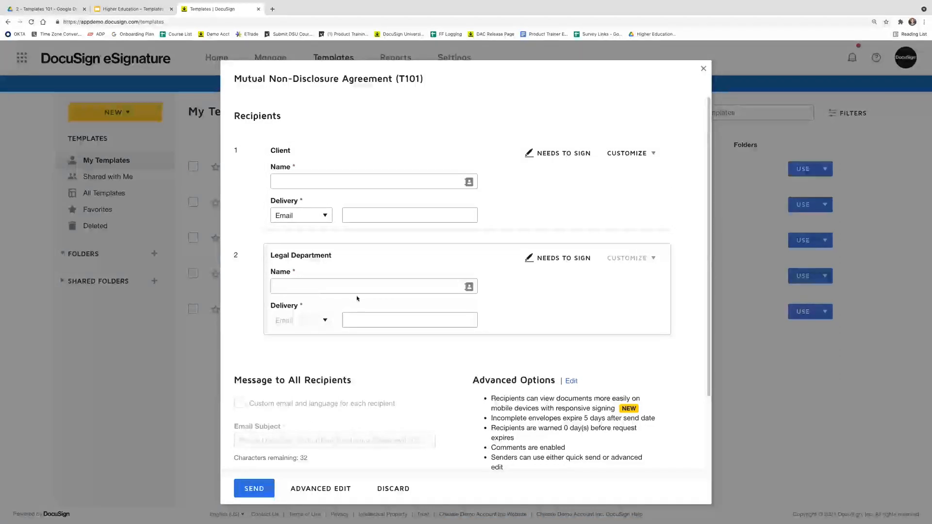
Review the T101 send form's recipients and prefilled message, then go to the Client Name field
scroll(357, 300, down, 3)
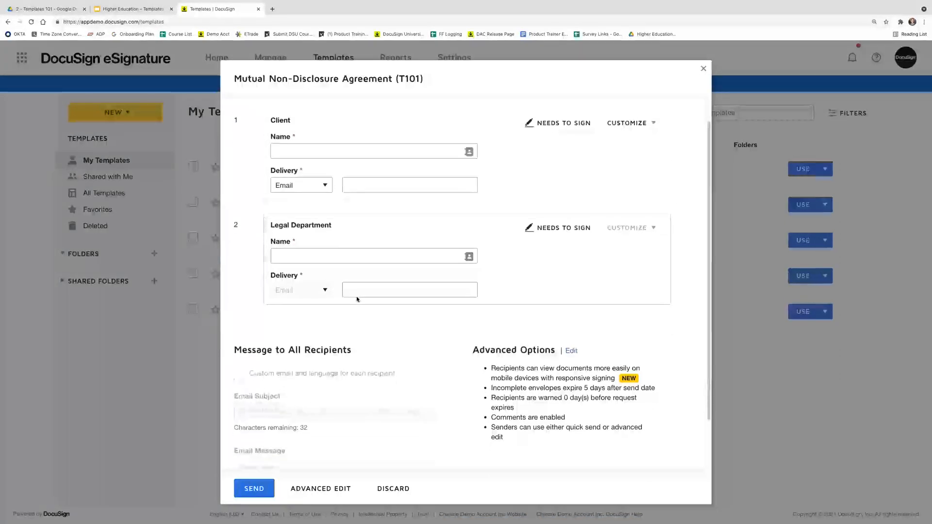
scroll(357, 300, down, 1)
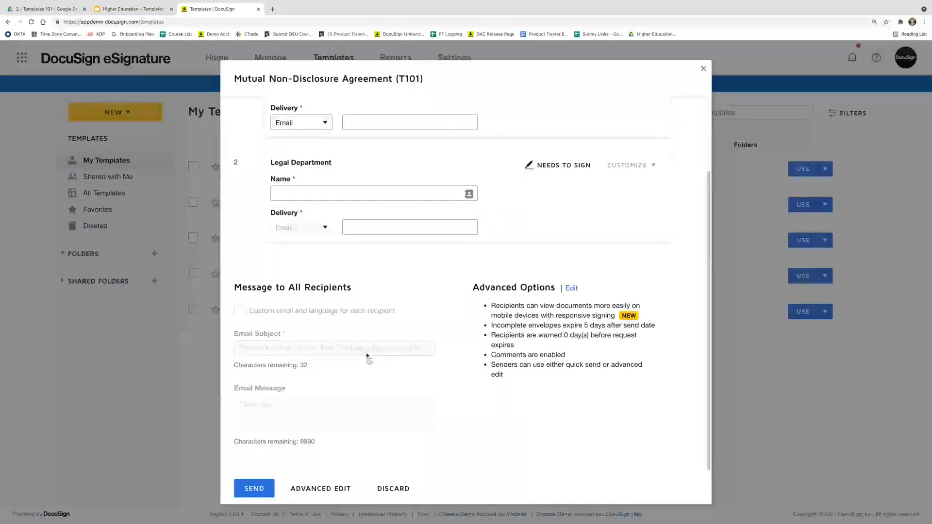
scroll(367, 357, up, 3)
click(308, 177)
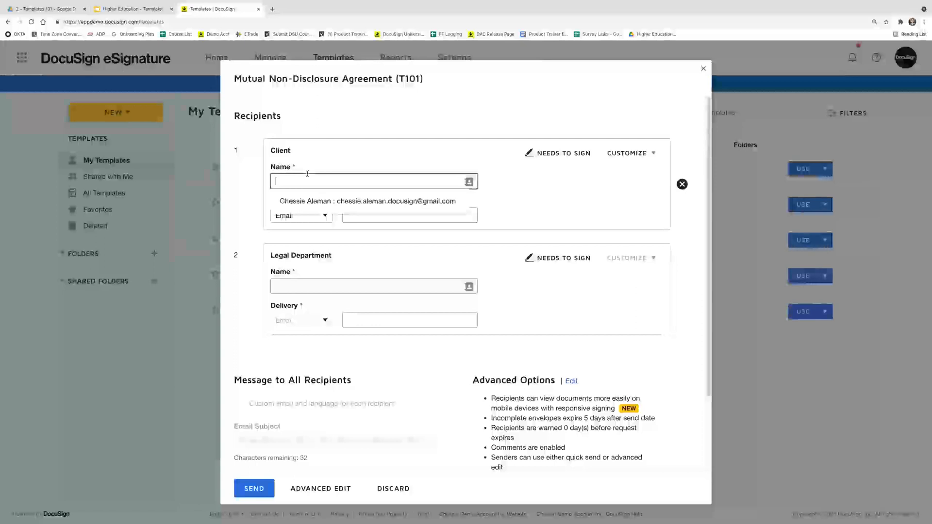
Enter the client and legal department recipients' names, fill their emails from suggested contacts, and send
text(Conn)
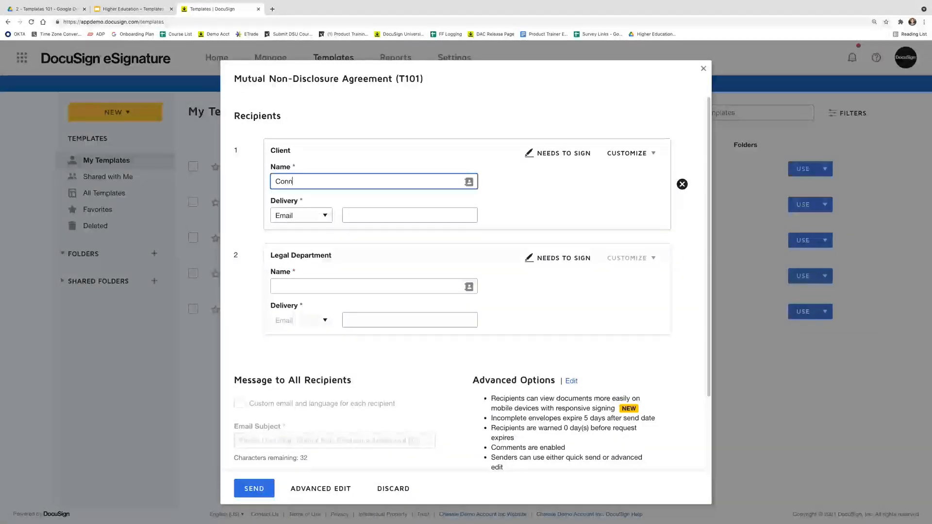
text(ie Client)
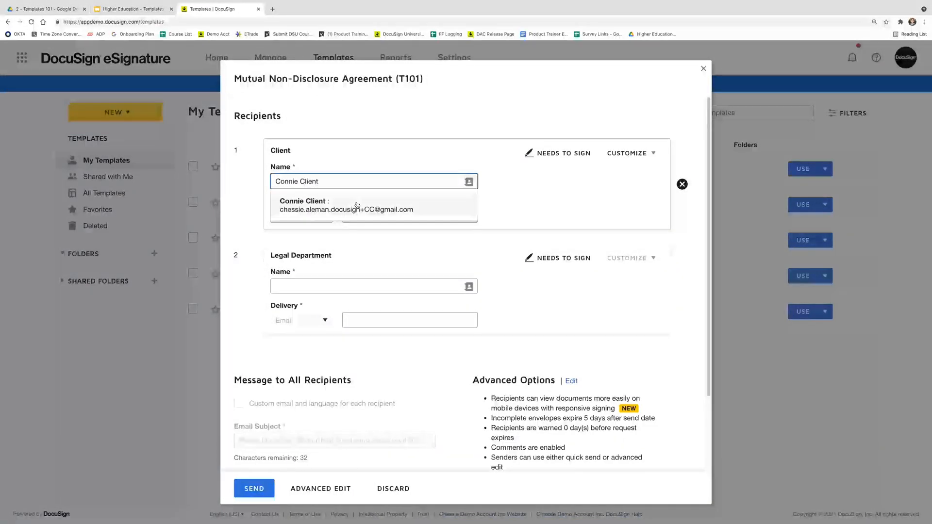
click(372, 212)
click(363, 286)
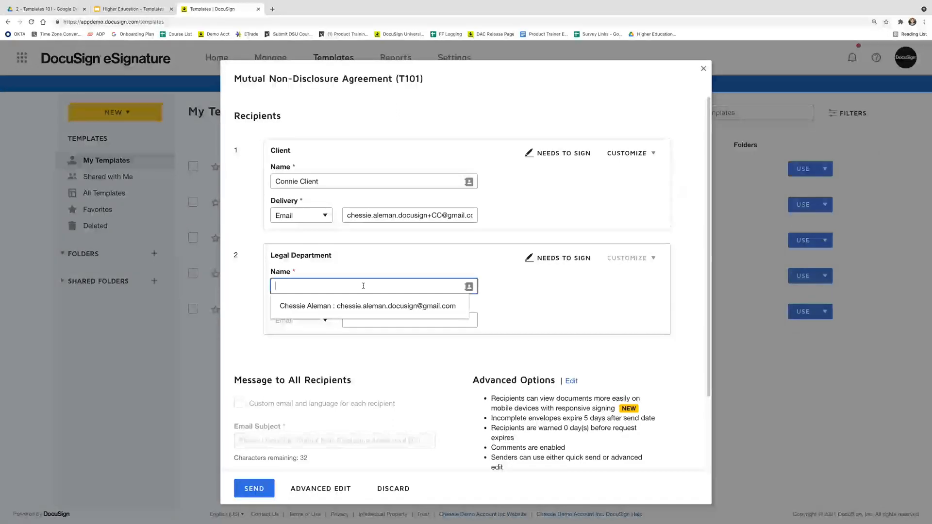
text(Larry KL)
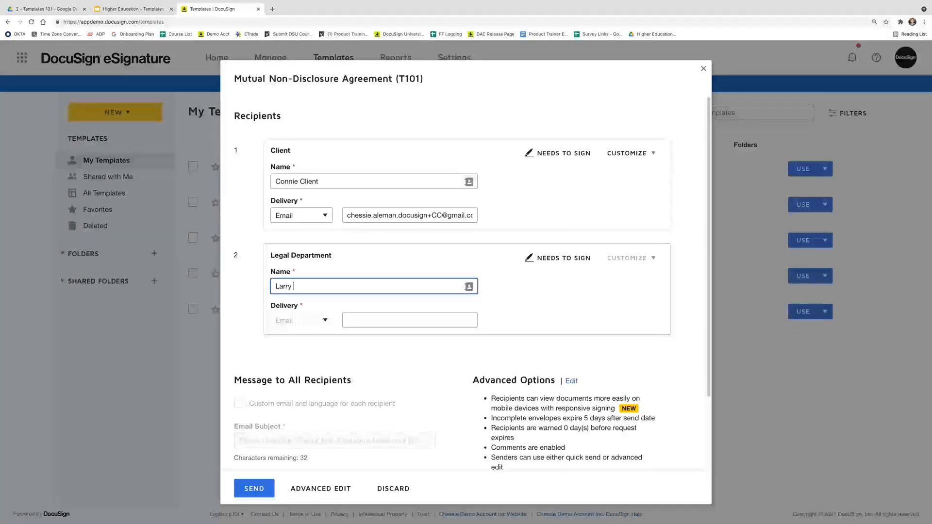
key(BackSpace)
key(BackSpace)
text(L)
click(369, 306)
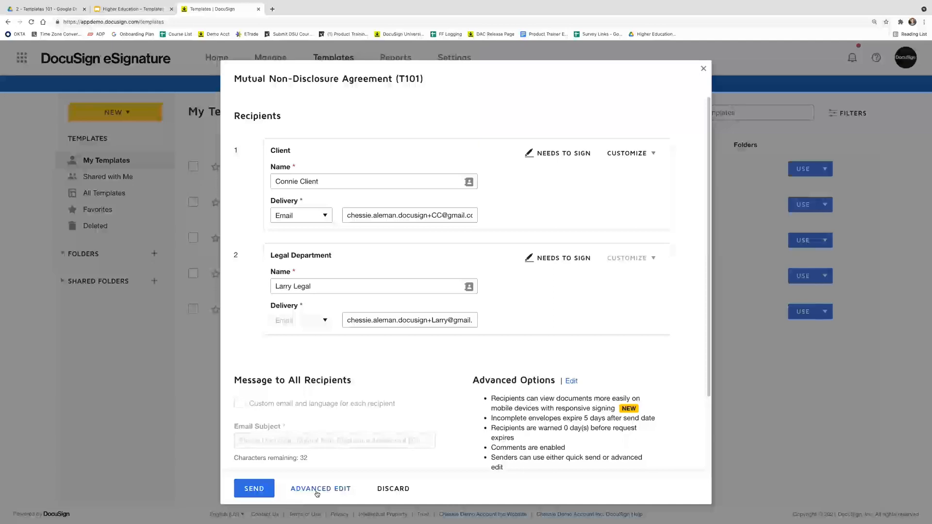
click(260, 492)
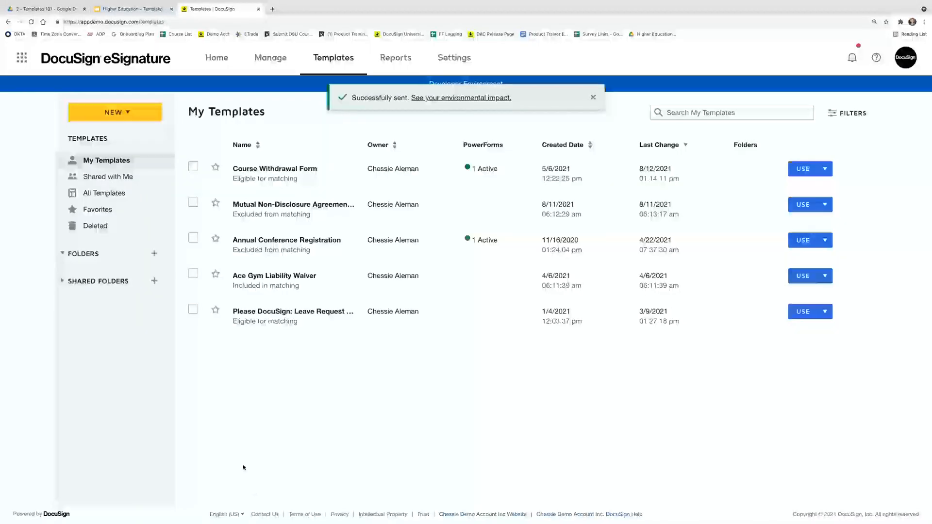
Open the new Mutual NDA envelope from Manage > Sent, showing 0/2 signatures done
click(275, 63)
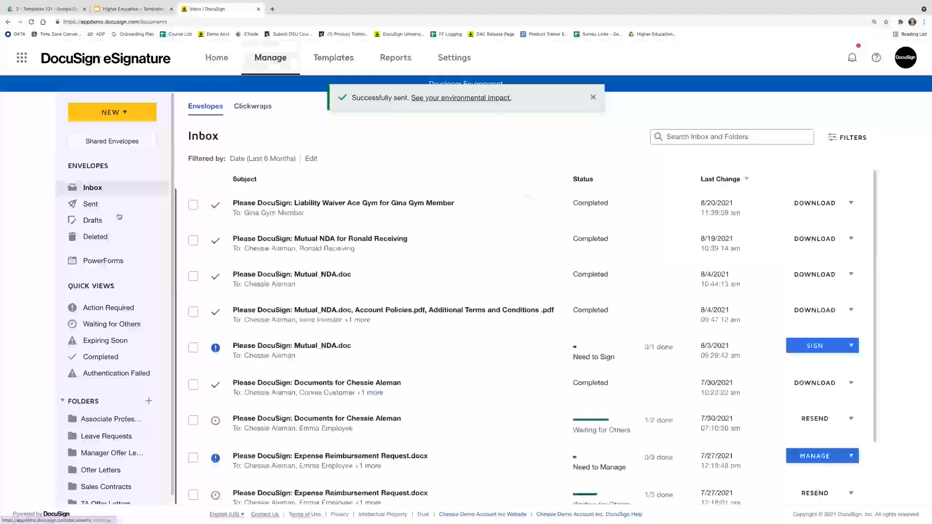
click(113, 204)
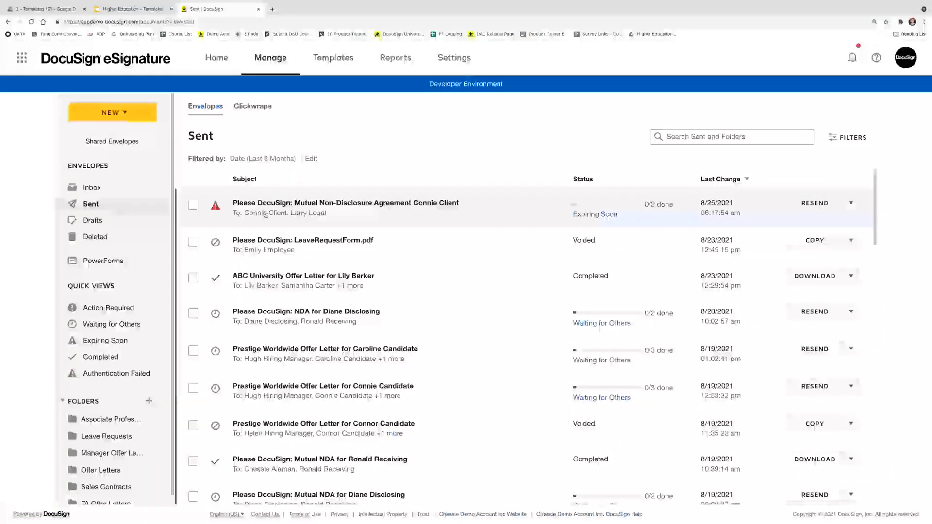
click(256, 213)
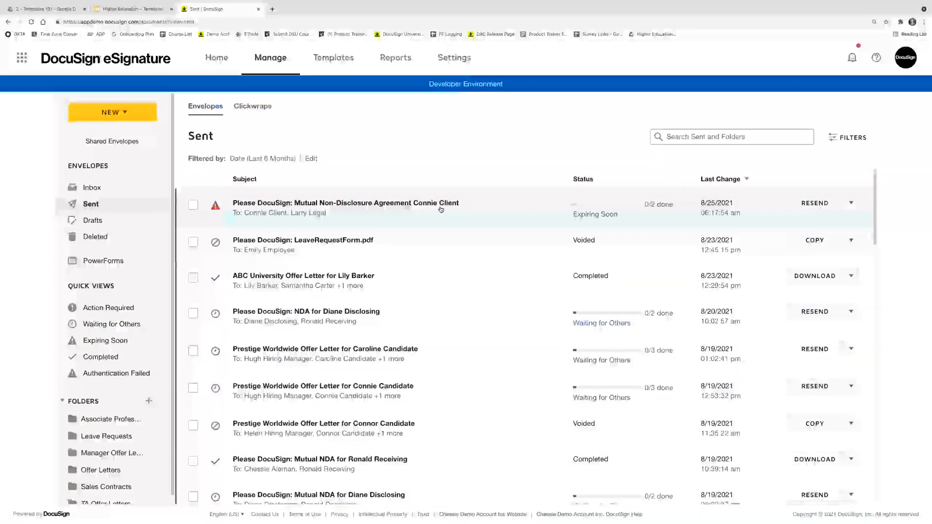
In the refreshed Gmail inbox, open the DocuSign NDA request email and follow REVIEW DOCUMENT
mouse_move(440, 519)
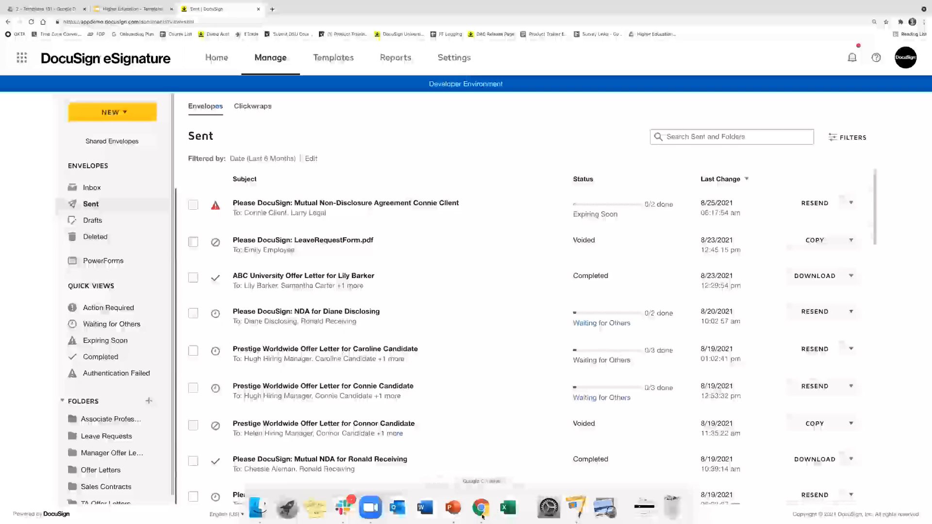
key(ctrl+Right)
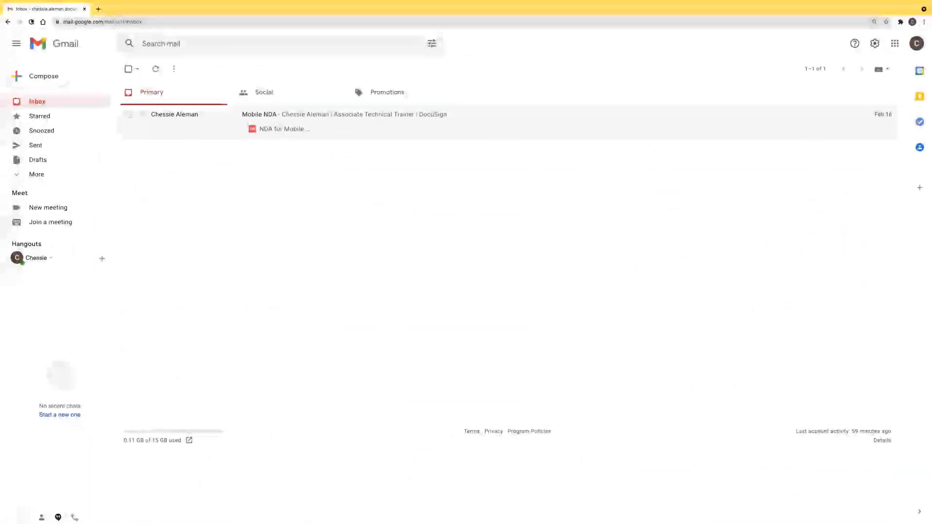
key(super+r)
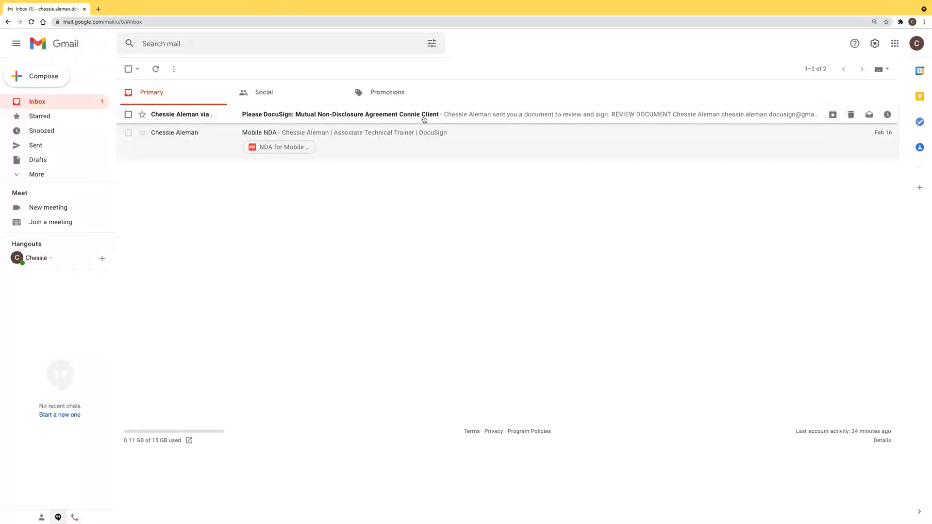
click(192, 121)
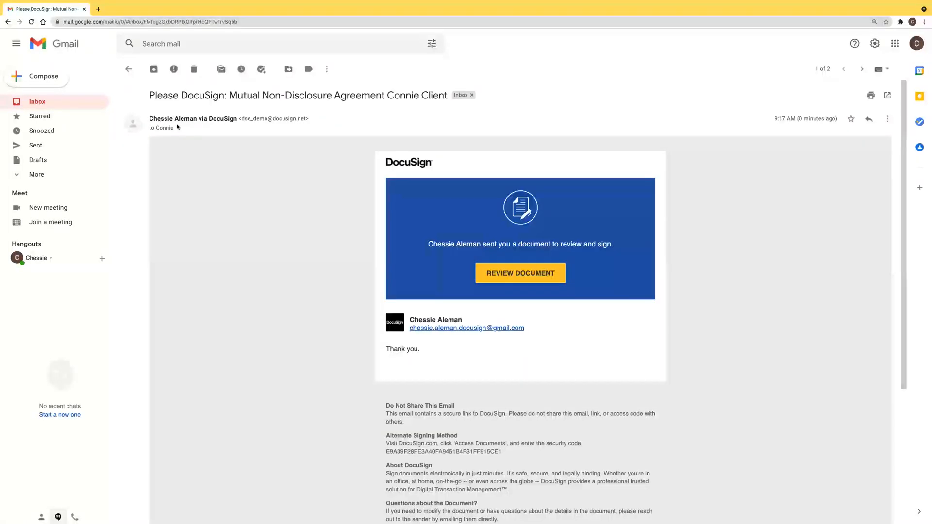
click(521, 279)
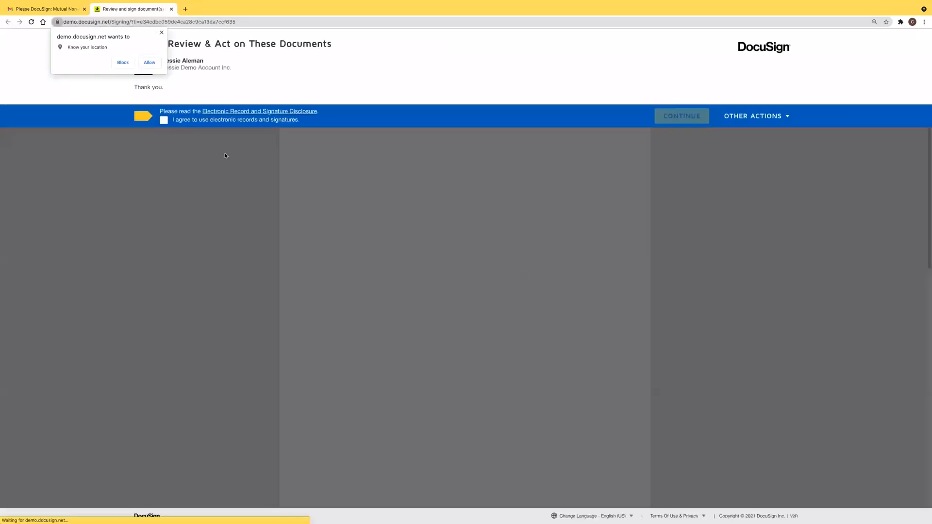
Block the location prompt, agree to electronic records and signatures, and continue to the document
click(162, 32)
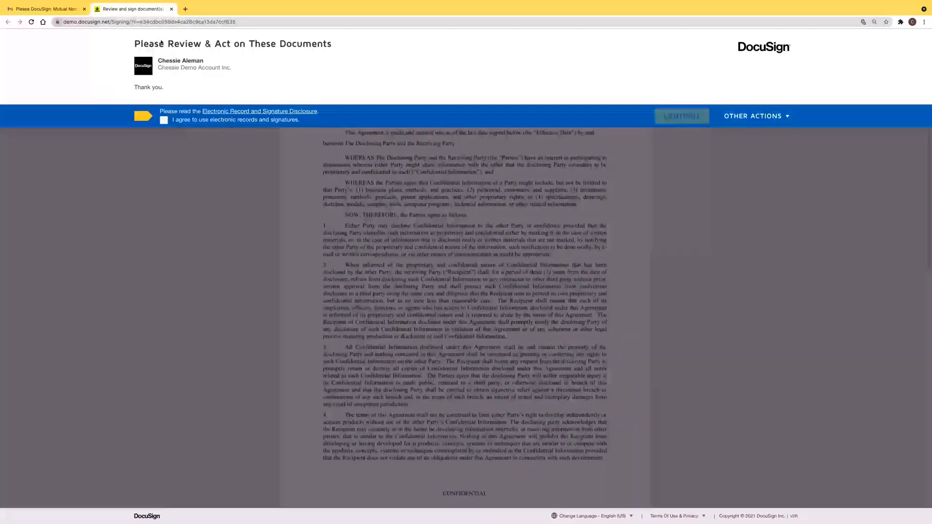
click(163, 120)
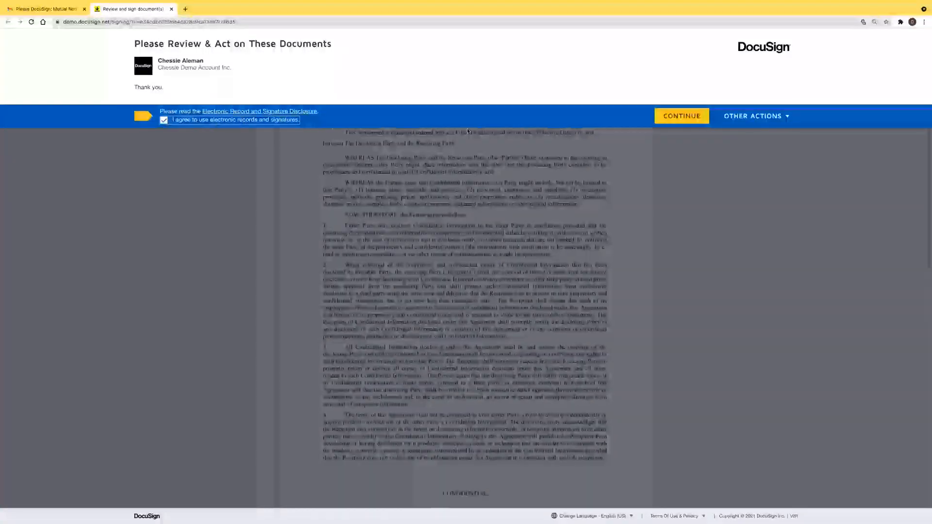
click(691, 122)
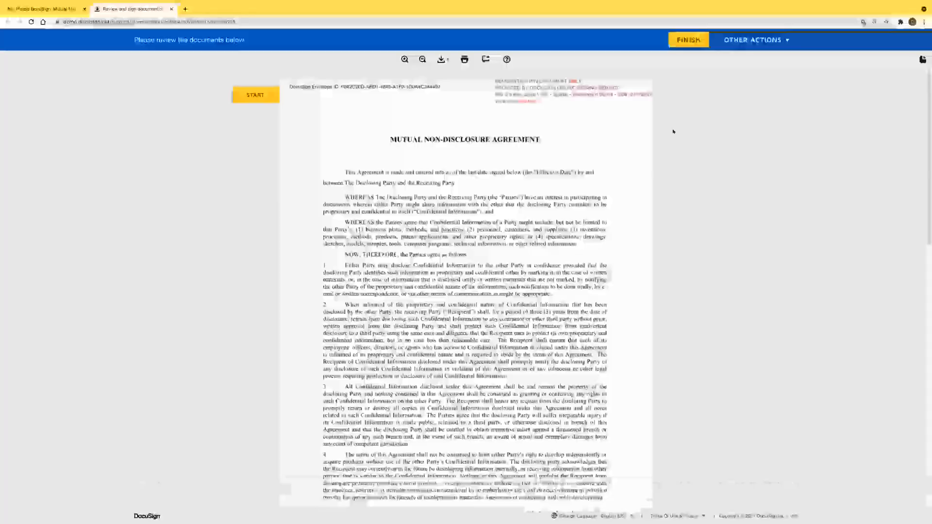
Adopt and apply the signature in the disclosing party field, finish without saving a copy, and close the tab
scroll(524, 152, down, 3)
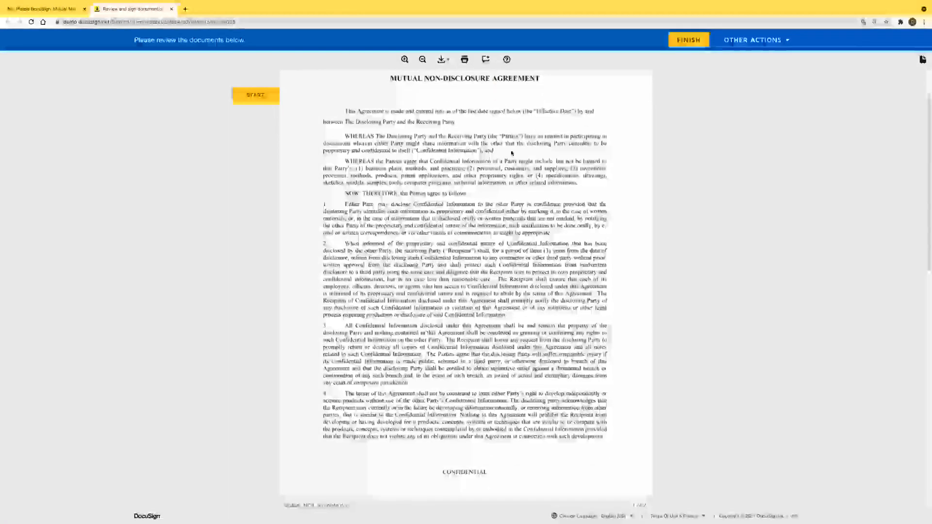
scroll(506, 156, down, 8)
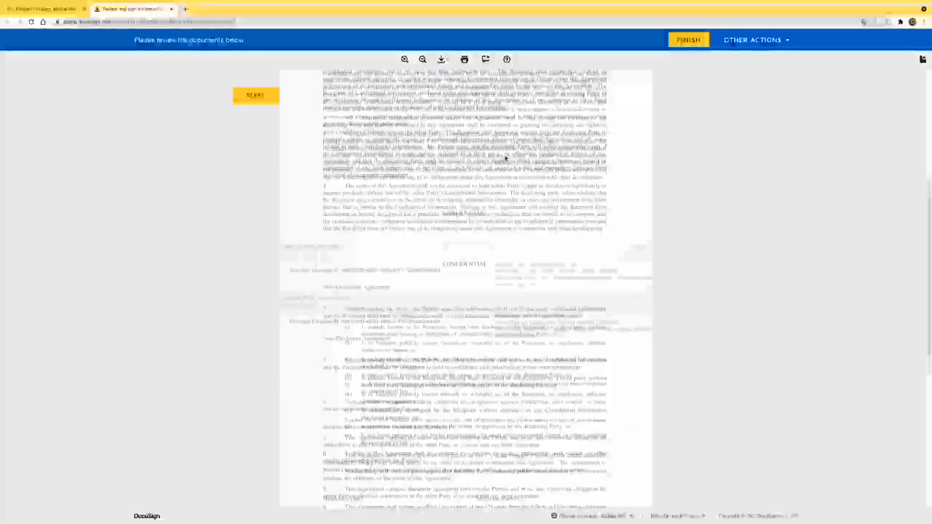
scroll(502, 162, down, 1)
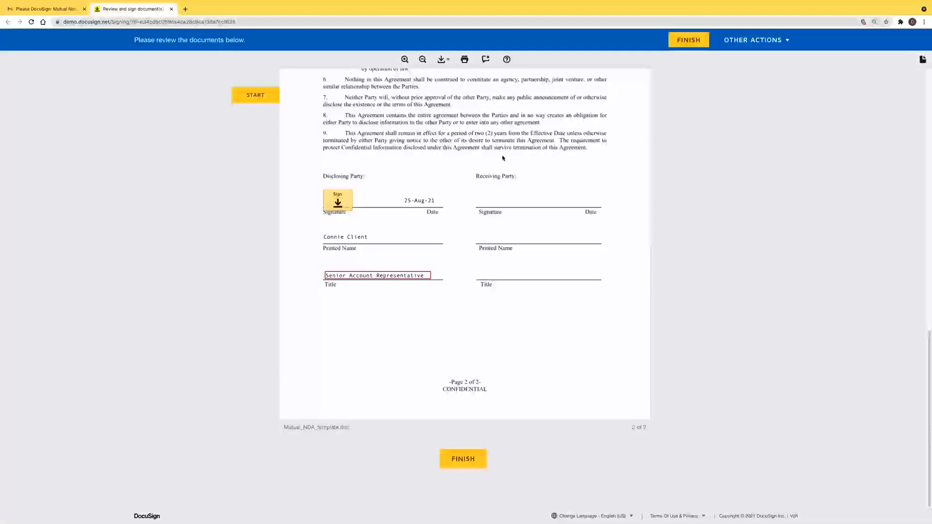
click(336, 202)
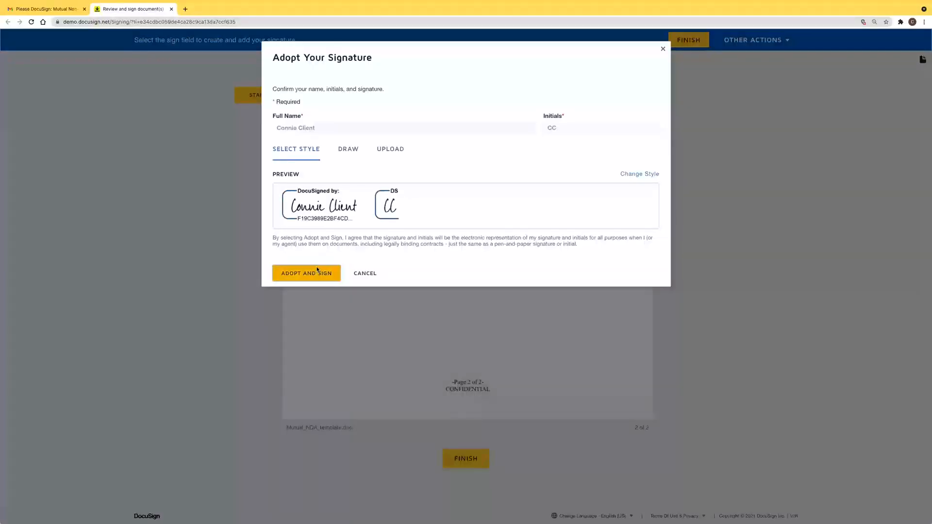
click(318, 272)
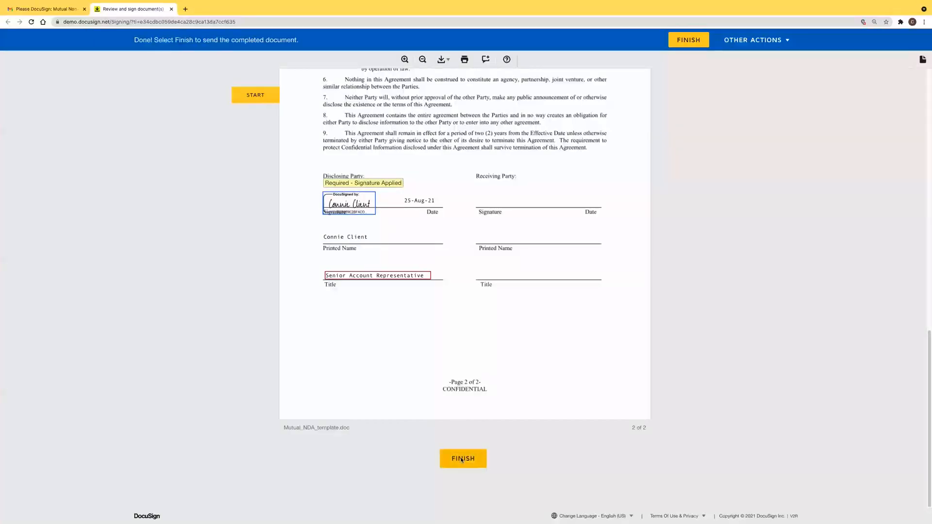
click(462, 460)
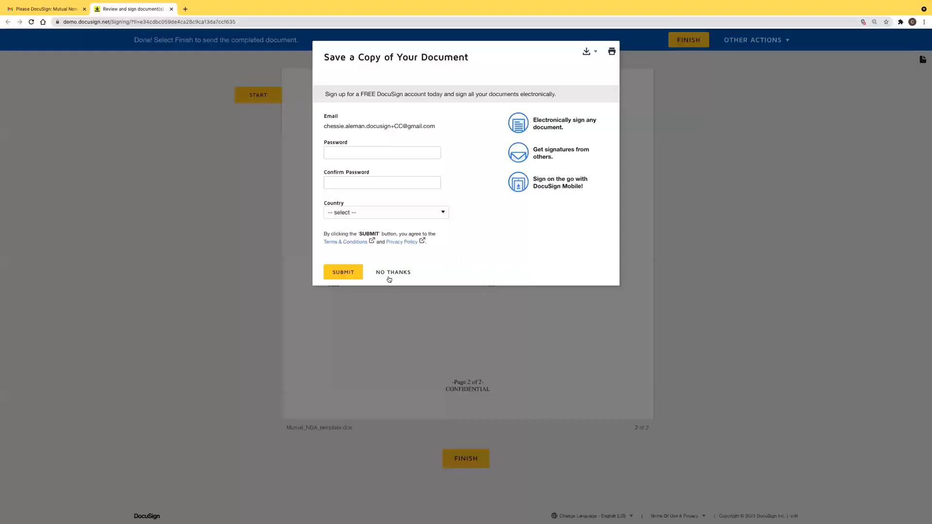
click(389, 277)
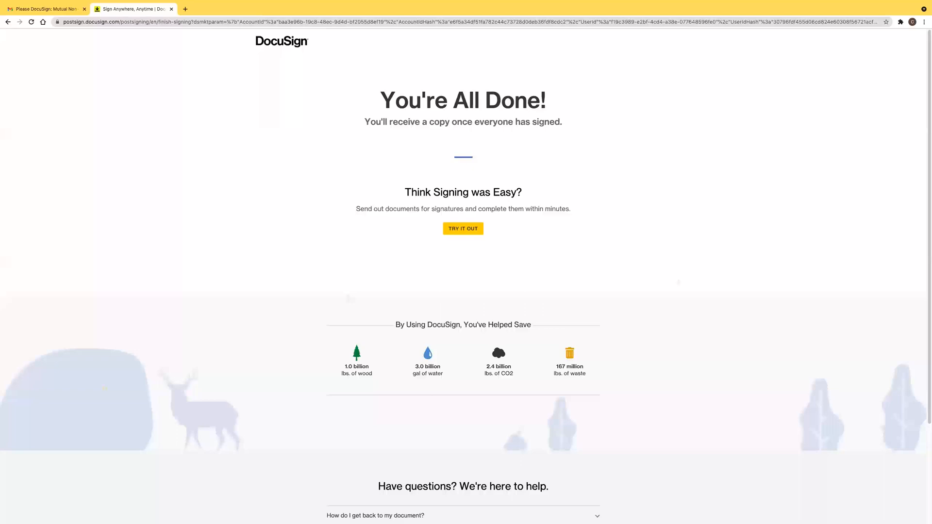
click(171, 9)
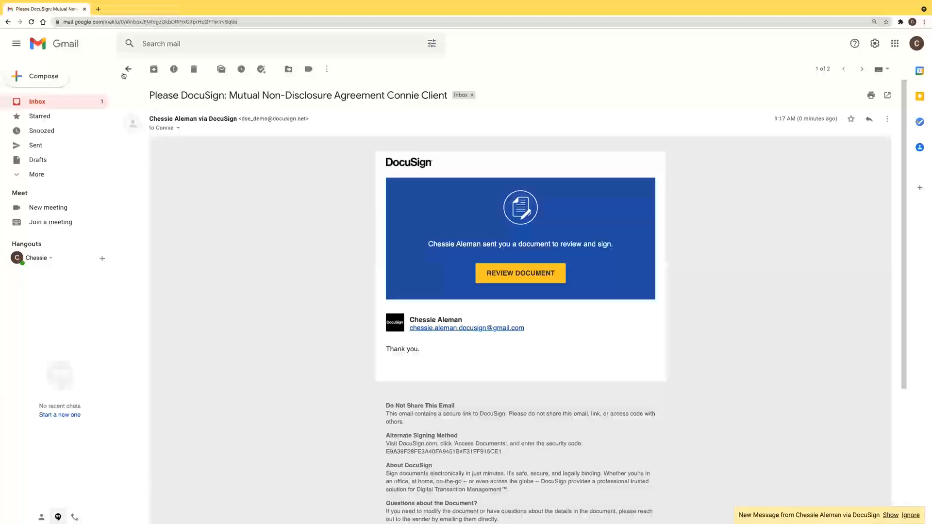
Trash the DocuSign request email in Gmail, then advance PowerPoint to the 'Create and Use a Static Template' slide
click(125, 73)
click(128, 114)
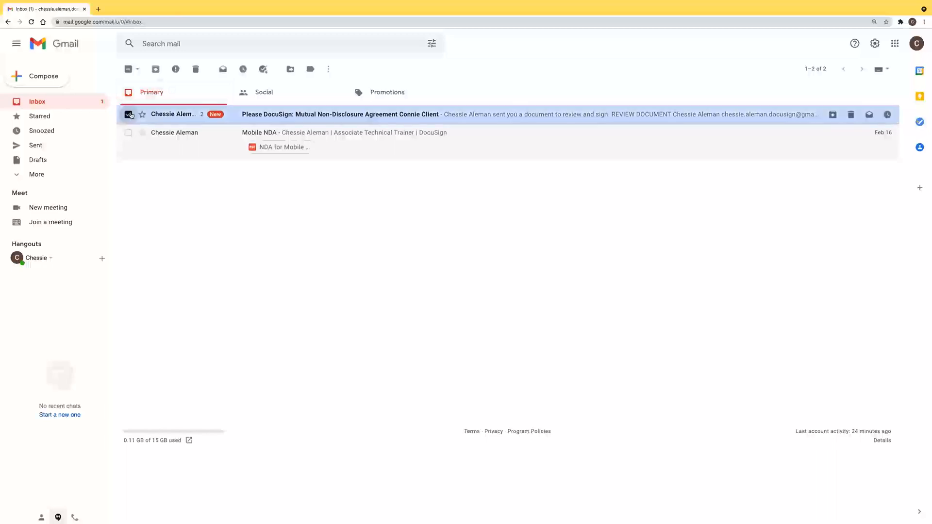
click(196, 69)
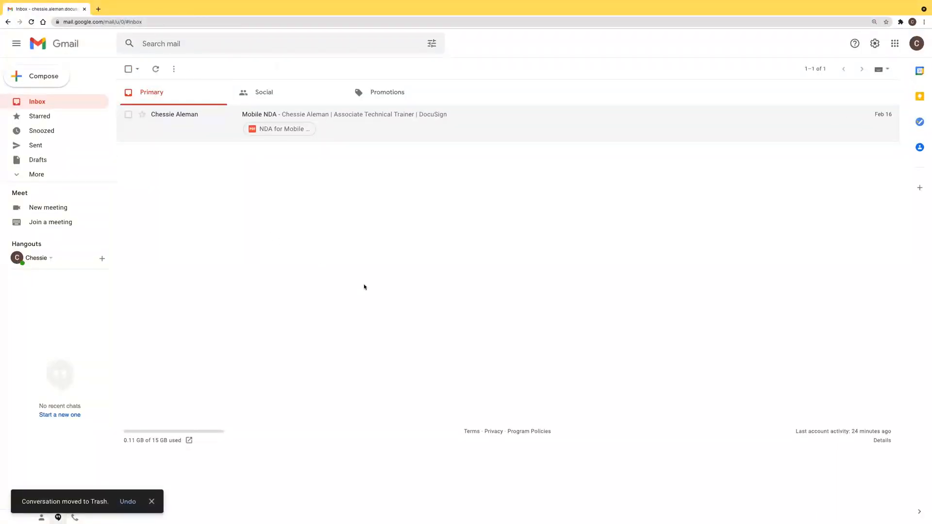
mouse_move(483, 519)
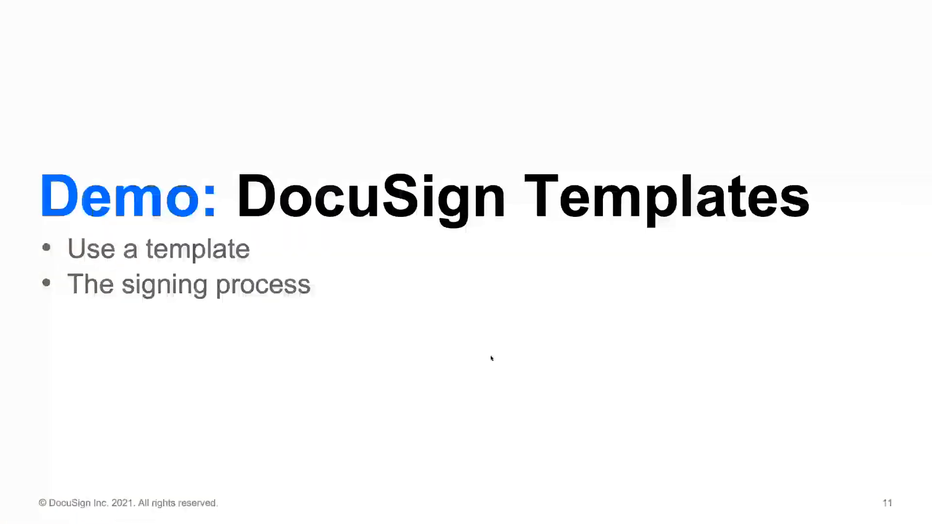
key(Right)
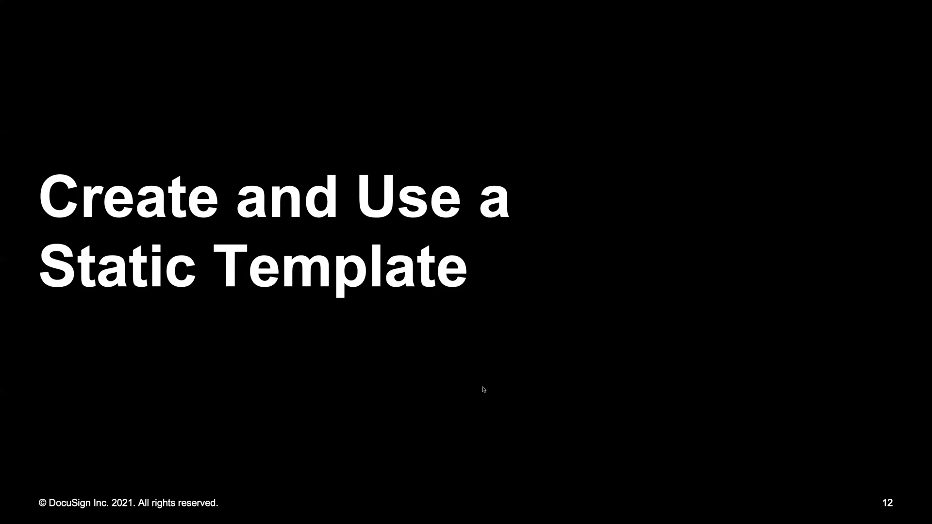
Advance to slide 13, 'Template Use Case: Course Withdrawal Form'
key(Right)
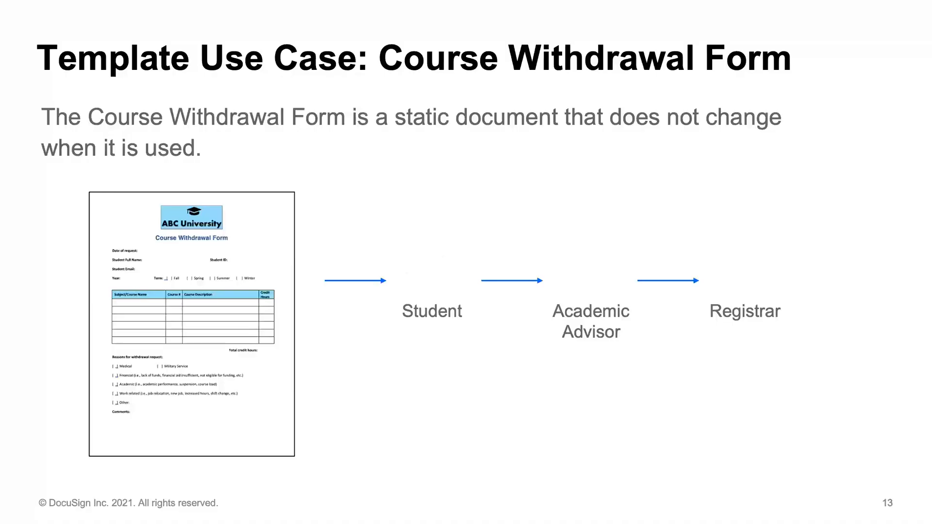
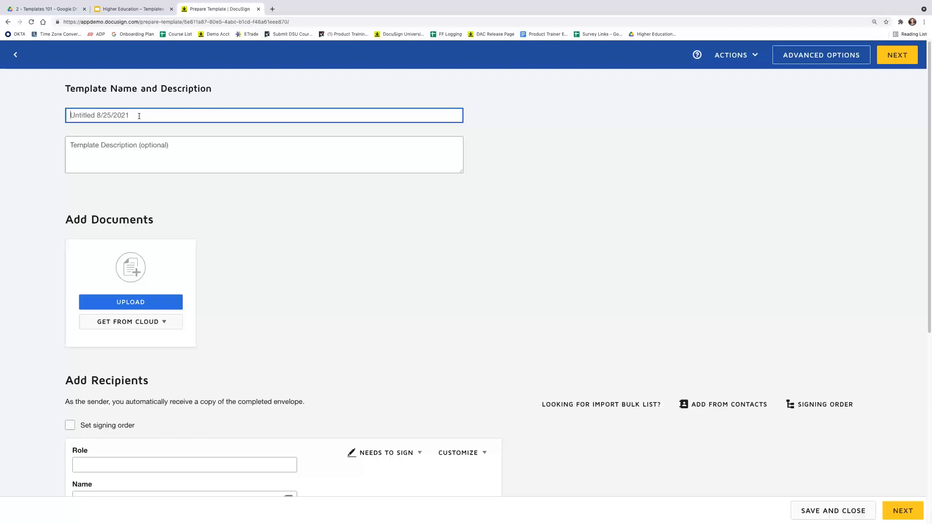
Enter 'ABC University Course Withdrawal Form' as the template name and view the cloud document sources
text(ABC University )
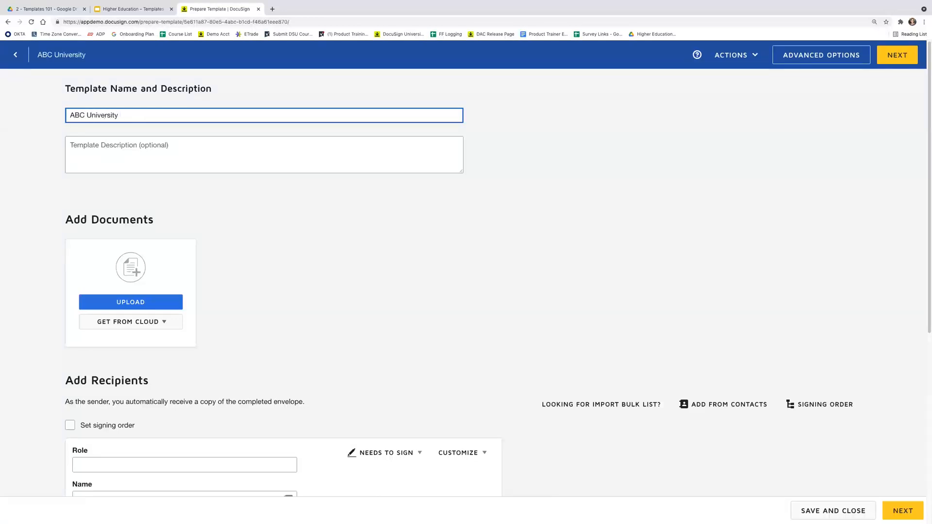
text(Course Withdrawa)
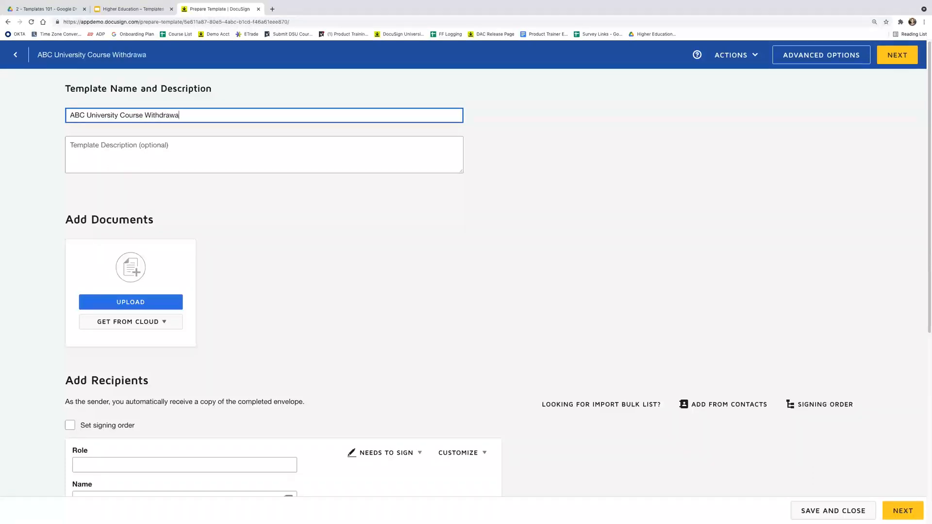
text(l Form)
scroll(96, 154, down, 3)
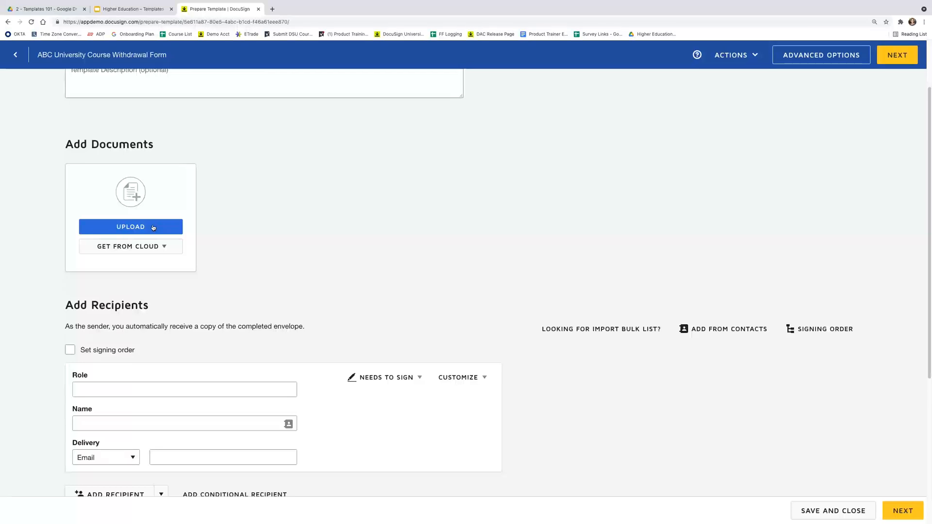
click(164, 245)
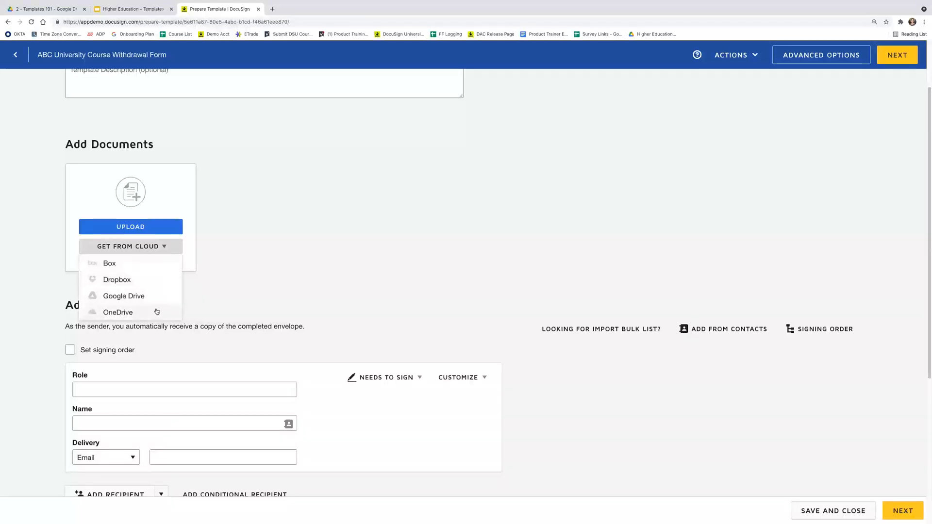
Upload 'School - Course Withdrawal Form v4' from the computer and open its preview
click(205, 291)
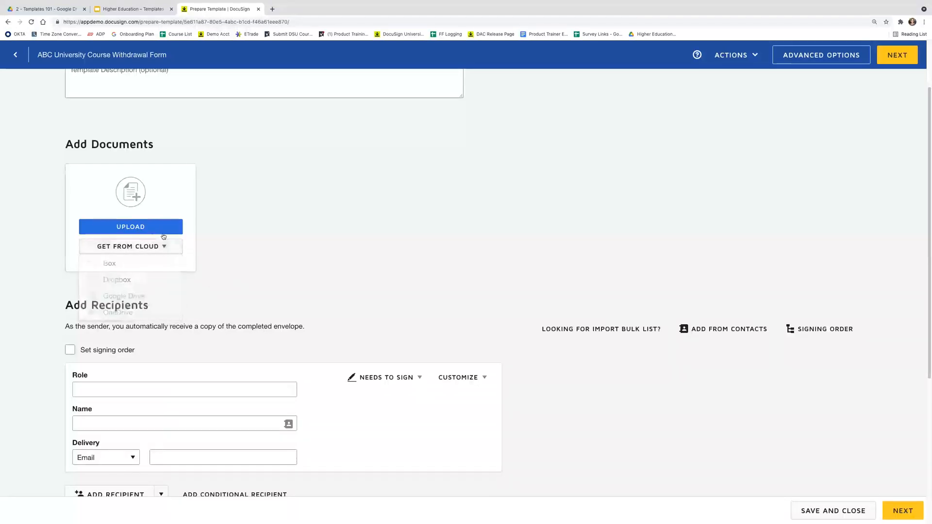
click(150, 228)
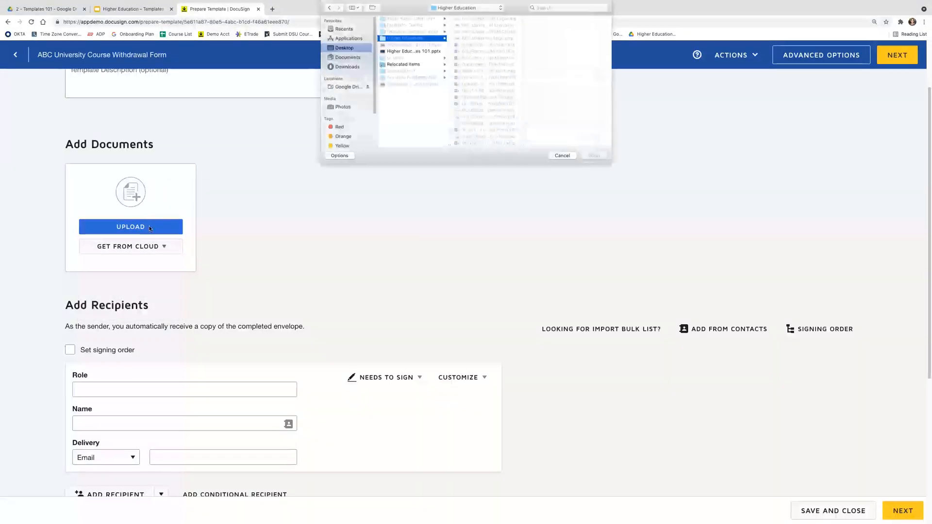
click(477, 136)
click(478, 131)
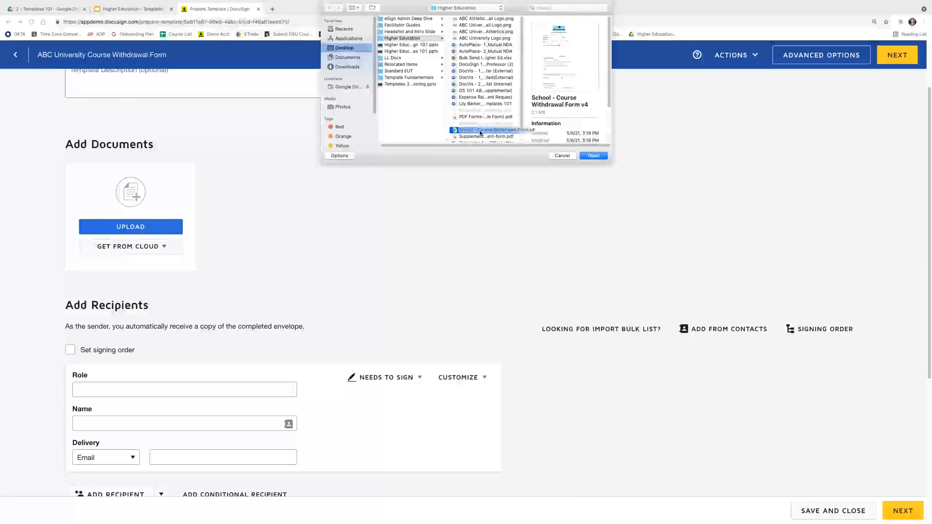
click(595, 156)
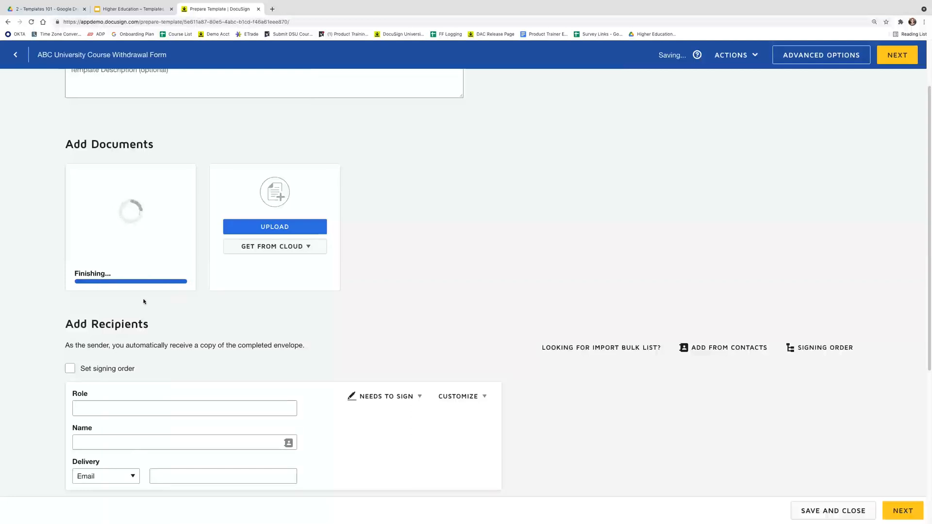
mouse_move(131, 218)
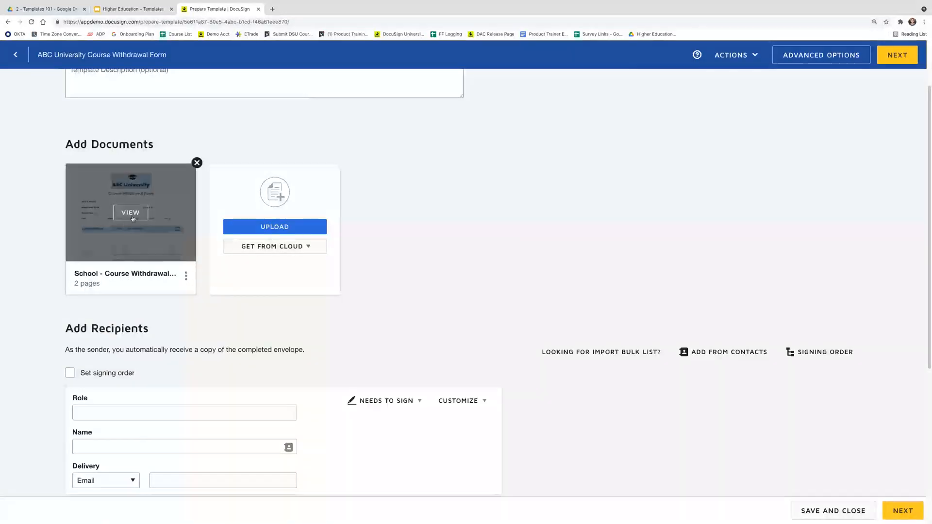
click(131, 214)
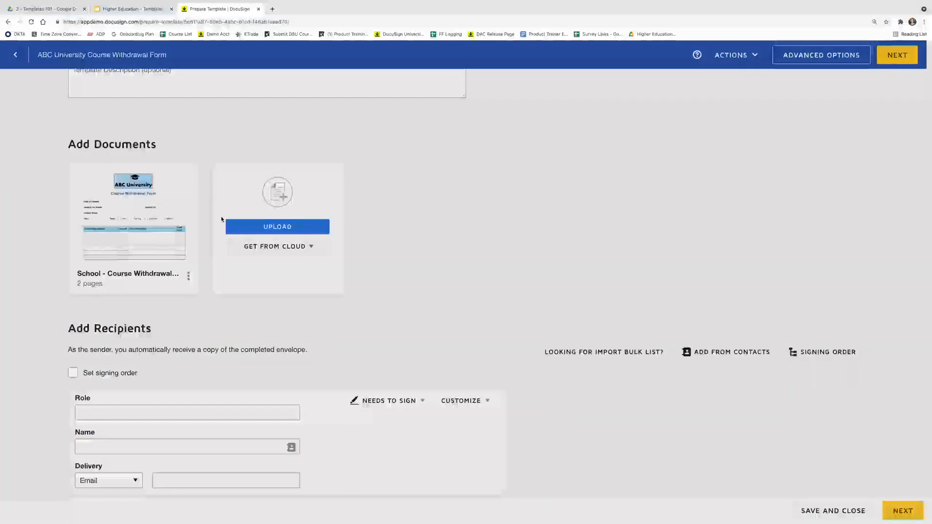
Scroll the two-page form preview down to the Registrar's Office section, then close it
scroll(356, 238, down, 2)
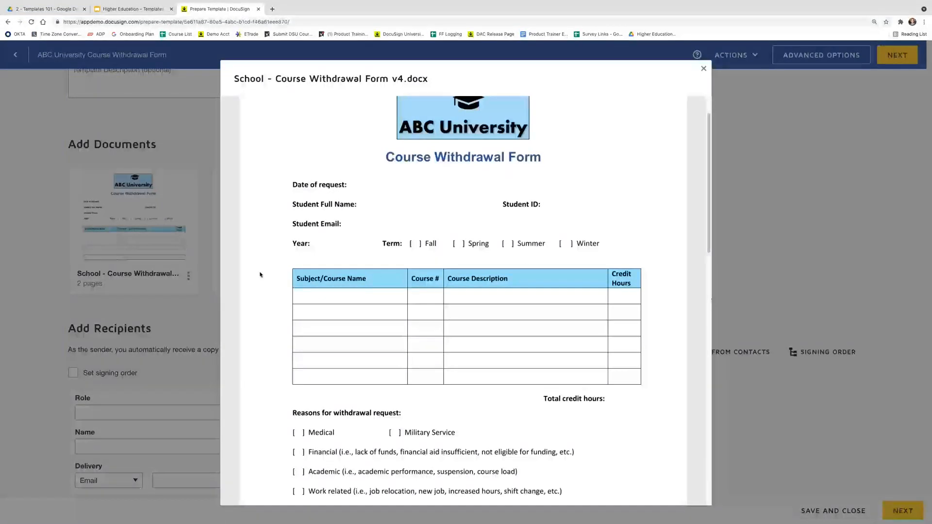
scroll(292, 291, down, 1)
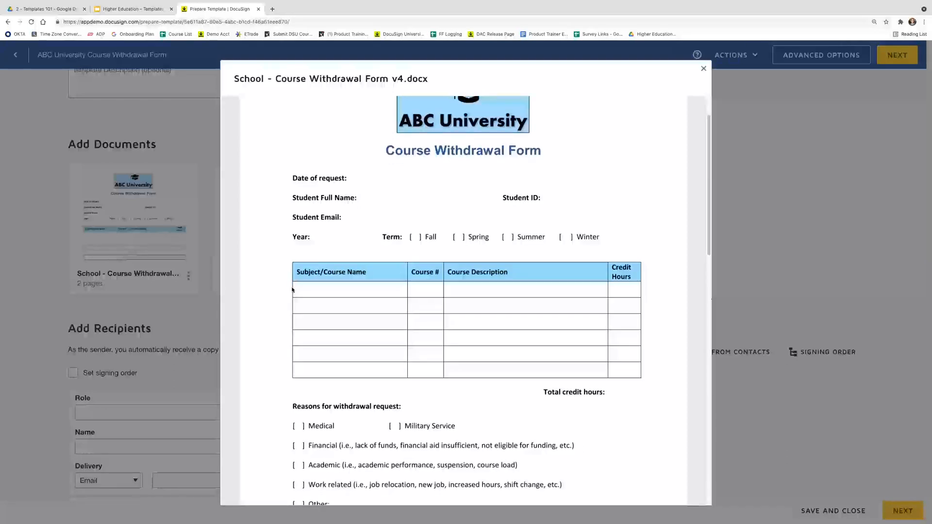
scroll(292, 290, down, 2)
scroll(292, 290, down, 5)
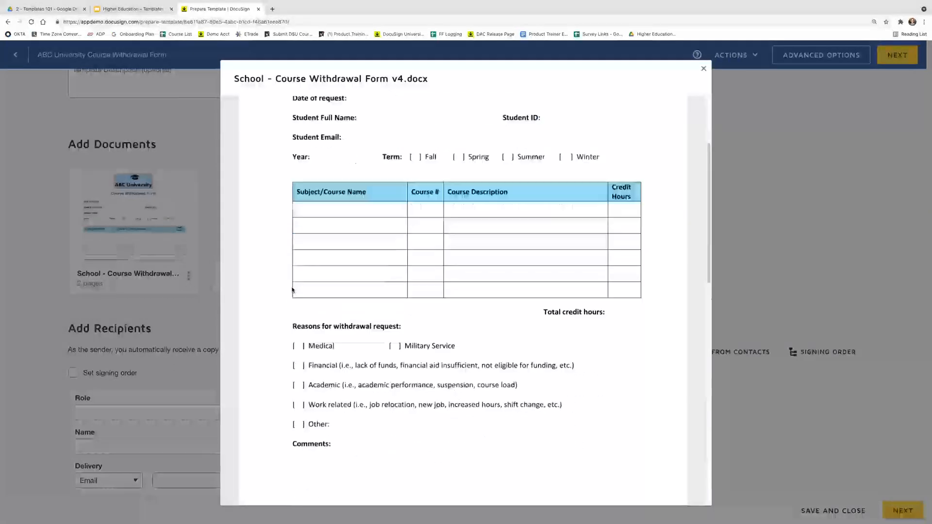
scroll(294, 333, down, 4)
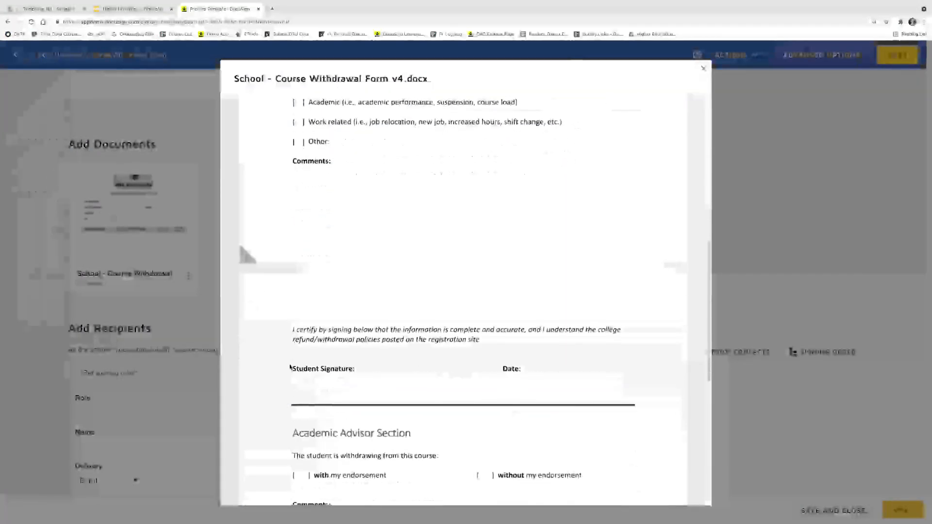
scroll(290, 370, down, 5)
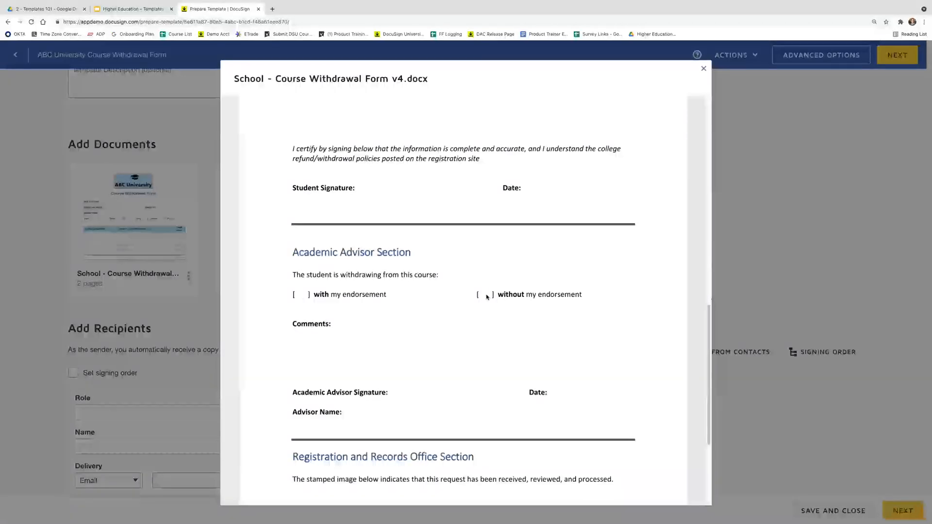
scroll(486, 297, down, 5)
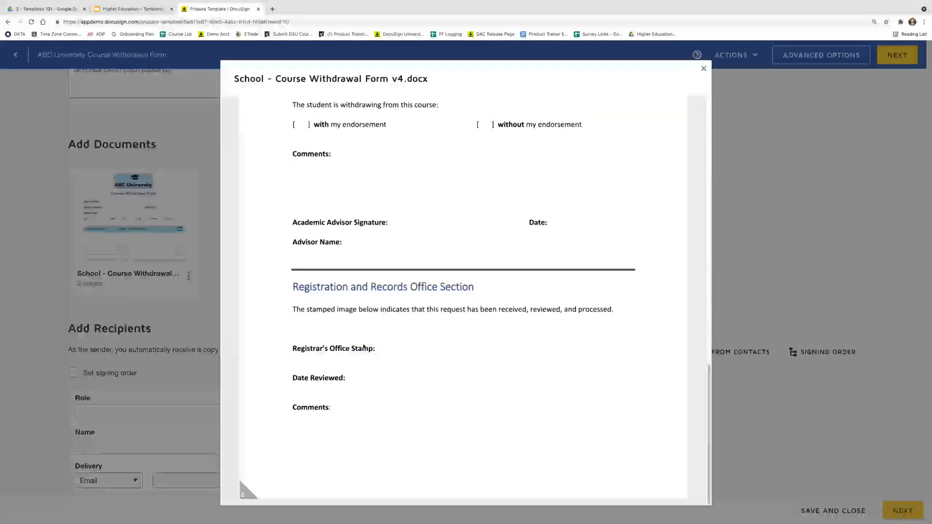
click(185, 310)
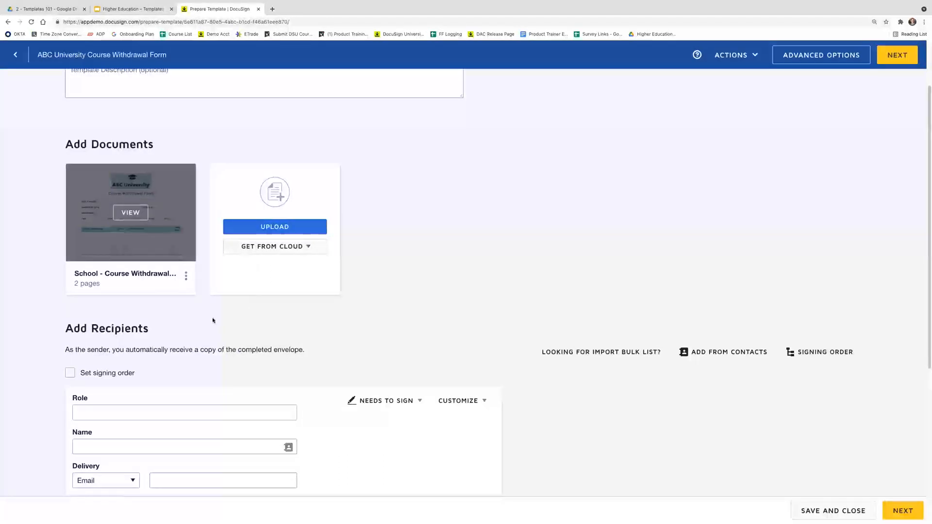
Turn on signing order and name recipient 1's role 'Student', checking the action types
scroll(238, 316, down, 1)
scroll(238, 316, down, 2)
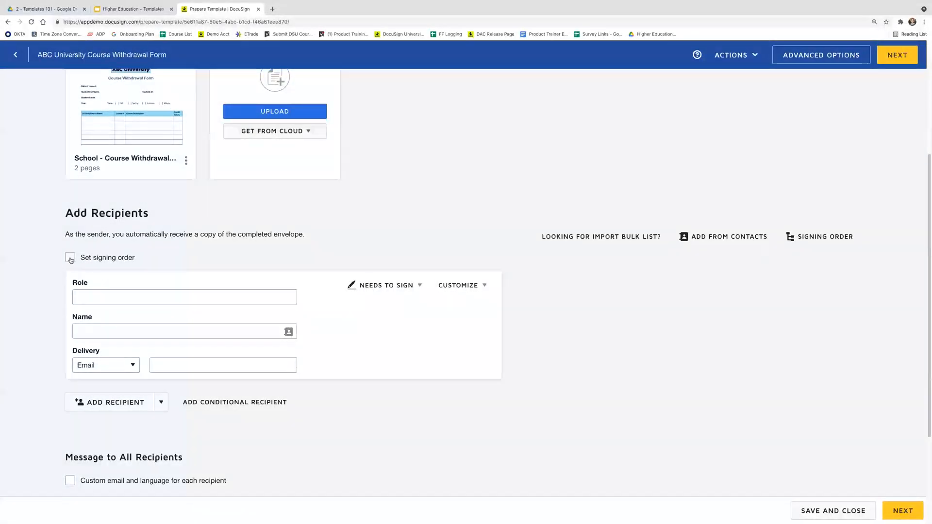
click(71, 259)
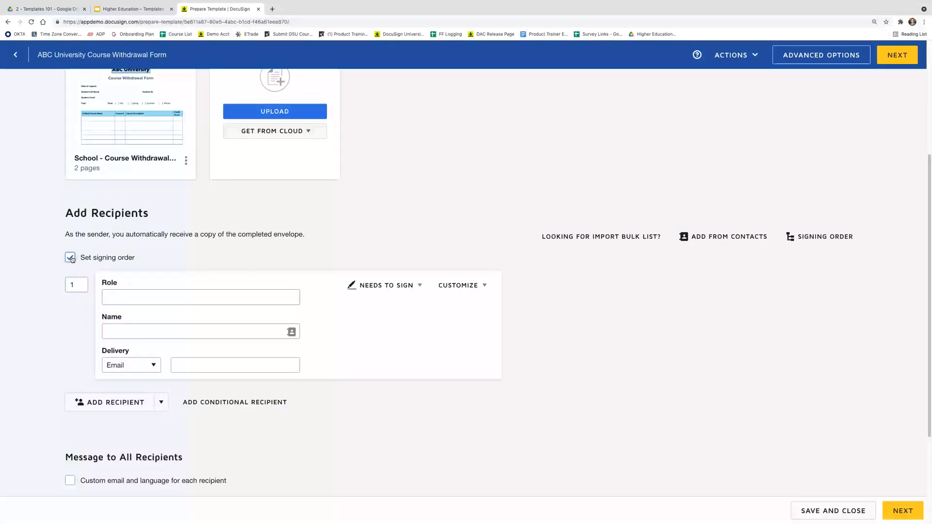
click(118, 297)
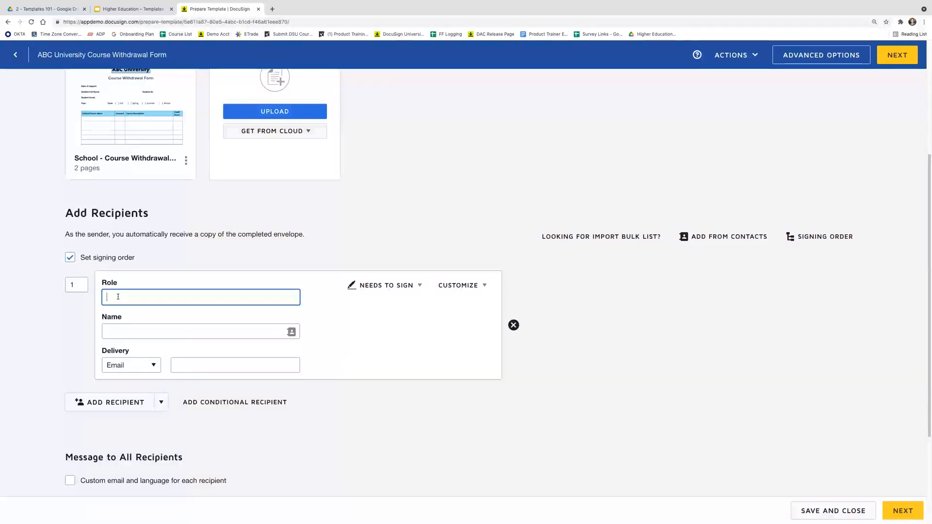
text(Student)
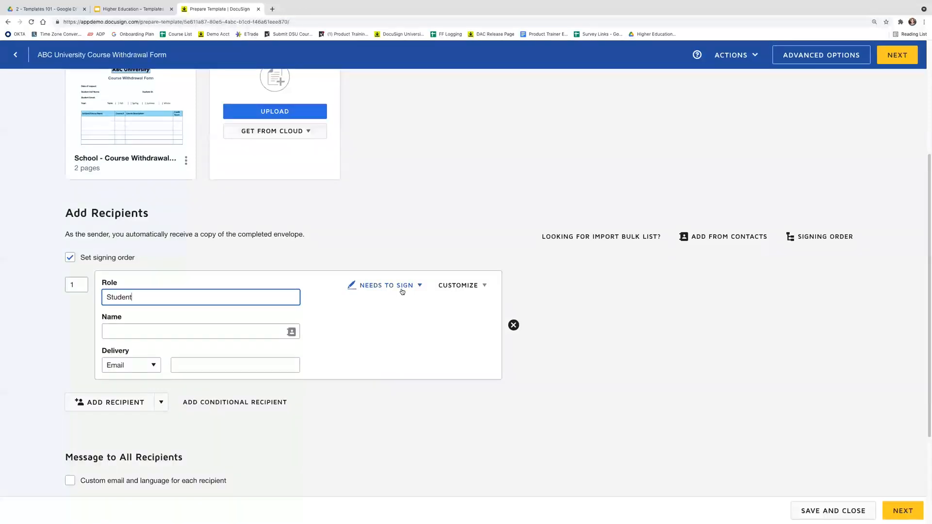
click(403, 290)
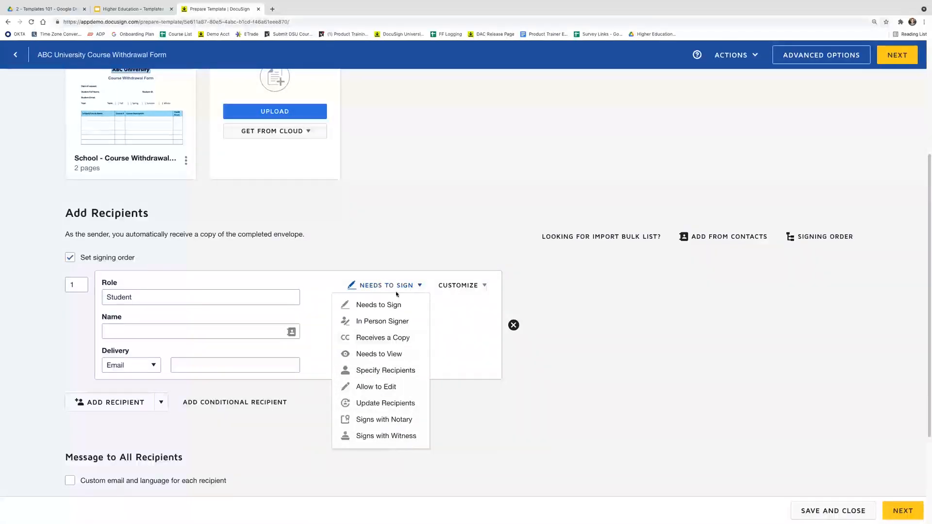
Keep Needs to Sign and add an access code requirement to the Student recipient
click(399, 257)
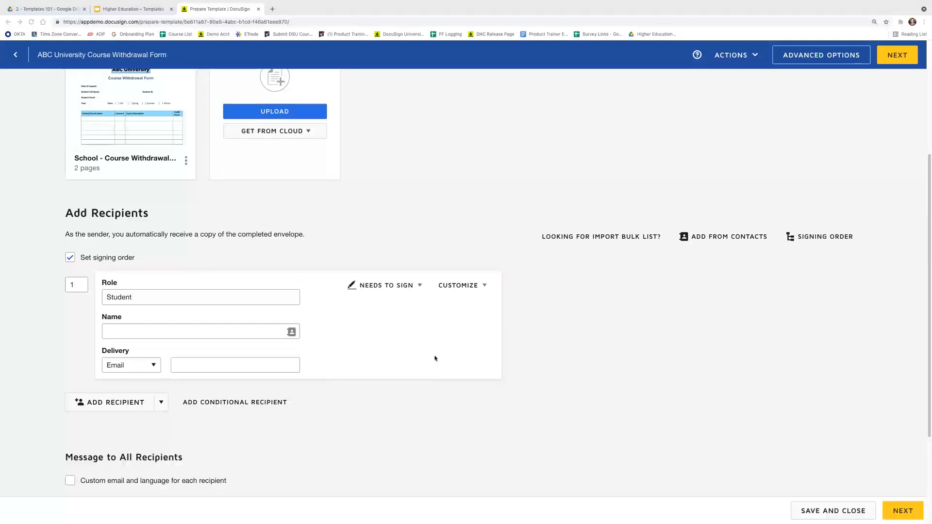
click(480, 287)
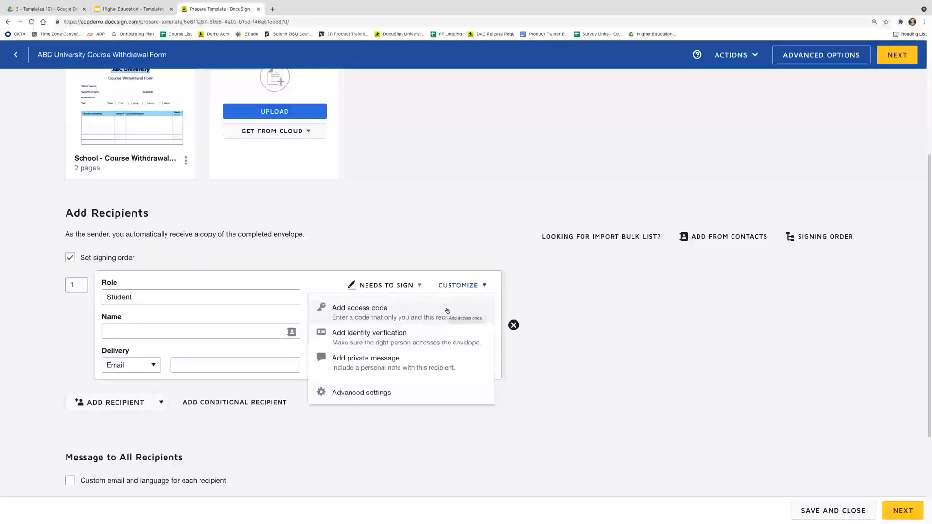
click(447, 311)
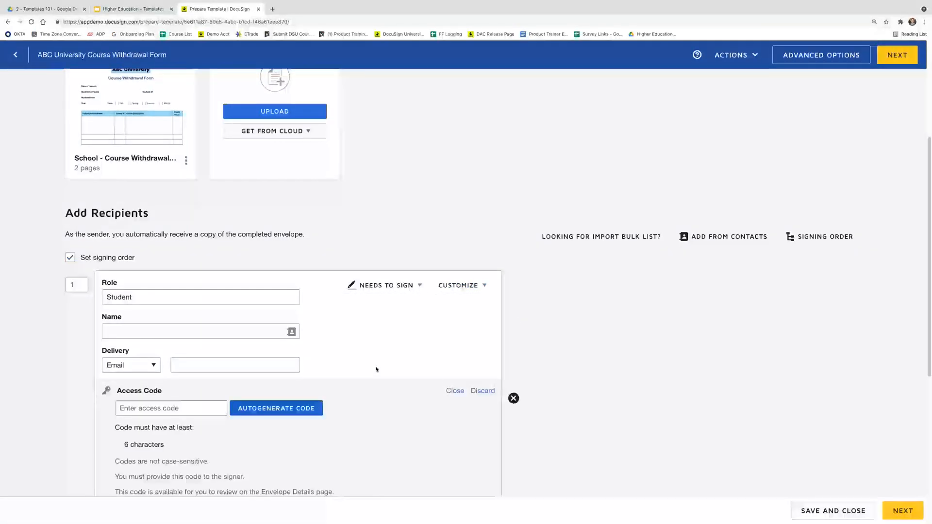
scroll(374, 372, down, 2)
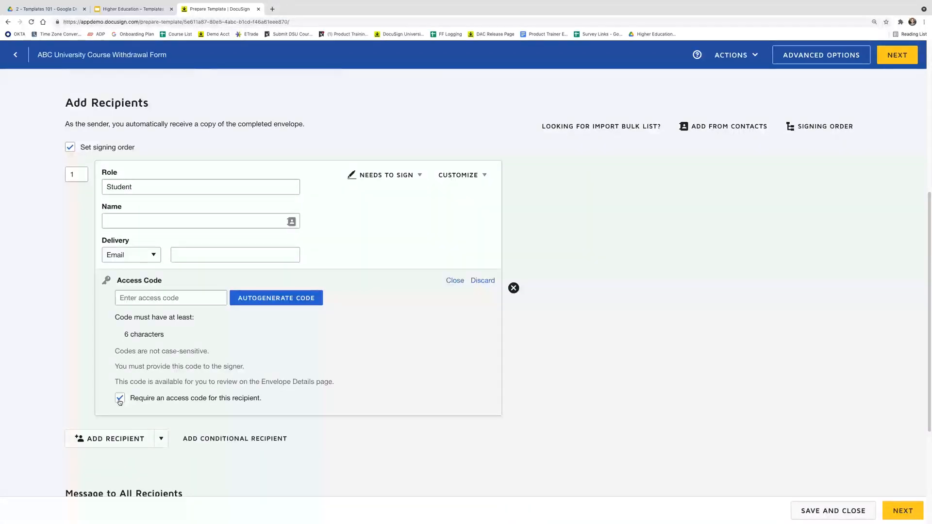
Add a second recipient with the role 'Academic Advisor'
click(116, 439)
scroll(71, 396, down, 4)
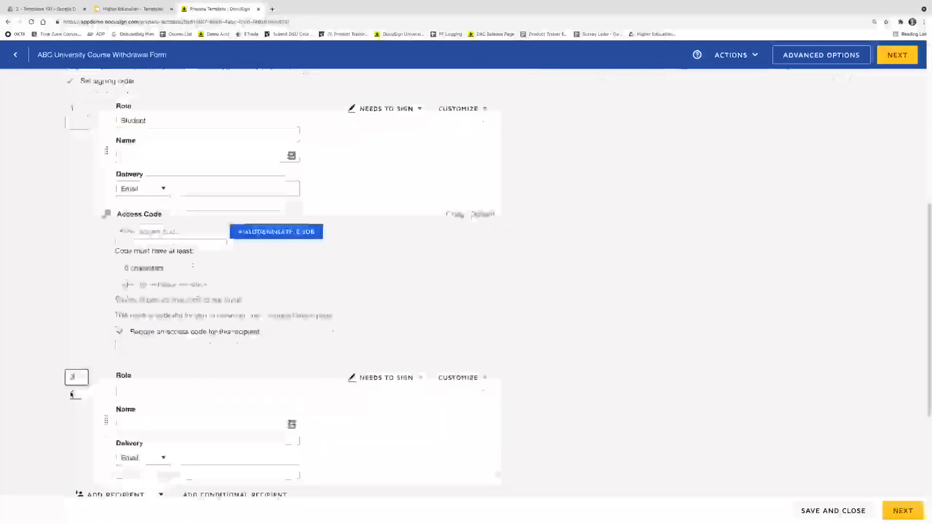
click(135, 367)
text(Academic Advisor)
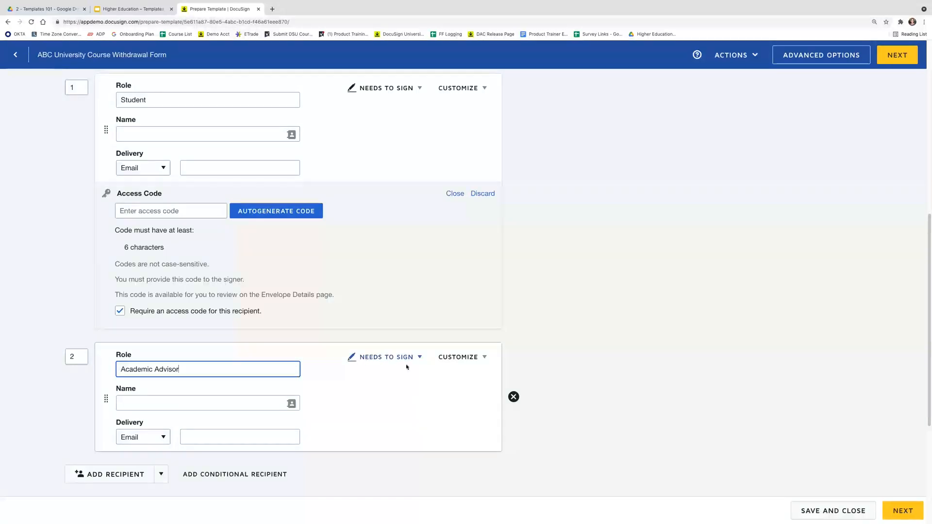
scroll(391, 366, down, 3)
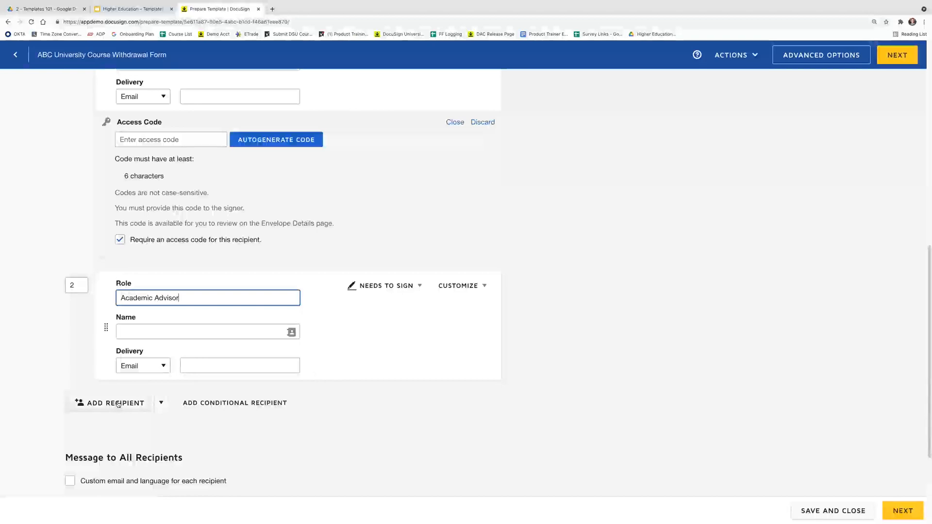
Add a third recipient with role 'Registrar', filled with the DSU Registrar contact
click(114, 403)
scroll(114, 404, down, 3)
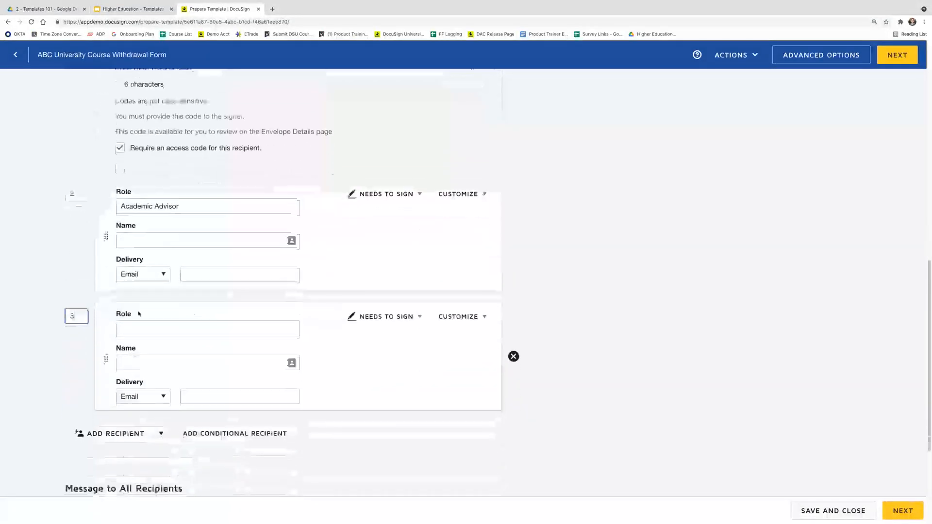
click(136, 329)
text(Registrar)
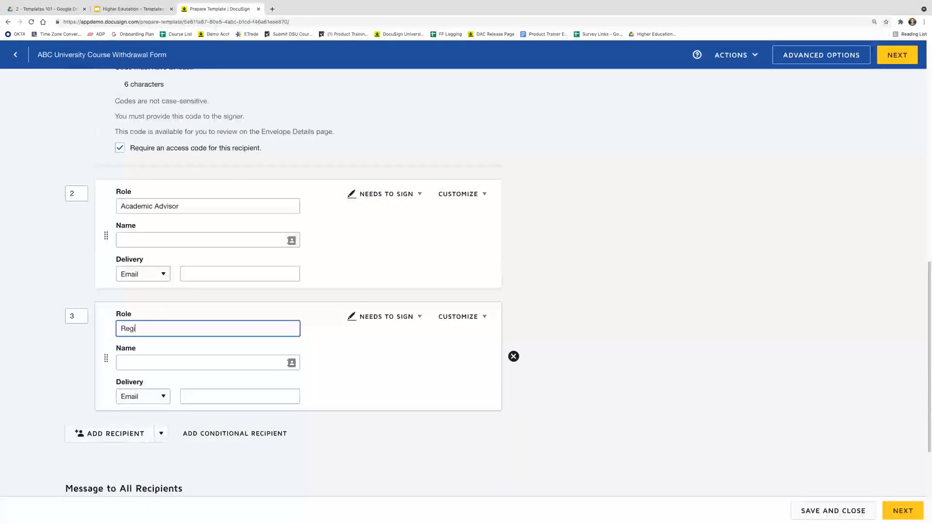
click(140, 364)
text(DSU Re)
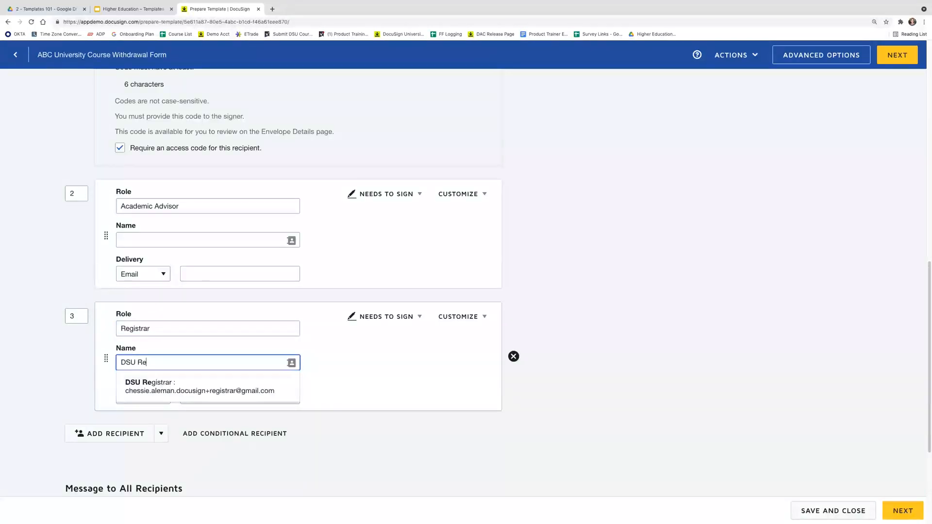
click(169, 375)
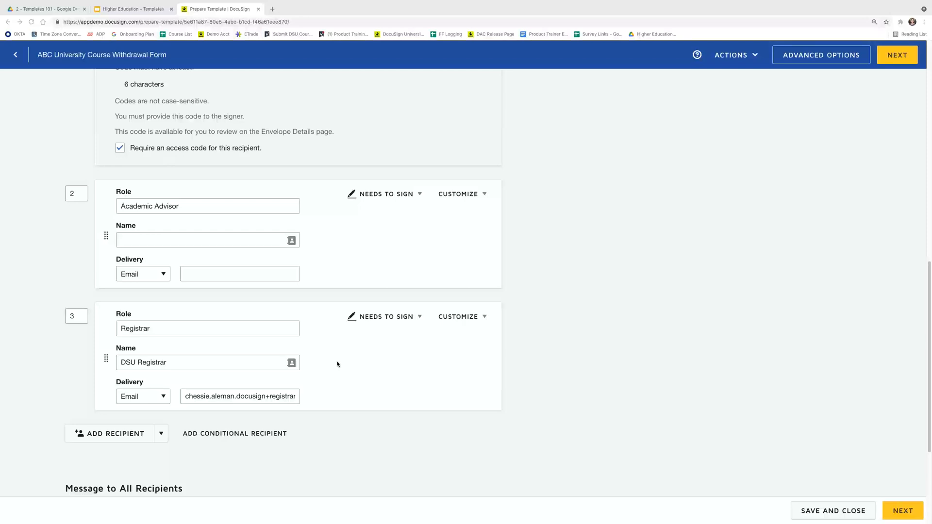
In the Registrar's advanced settings, tick both 'Don't allow senders to edit/delete recipient' options
click(480, 321)
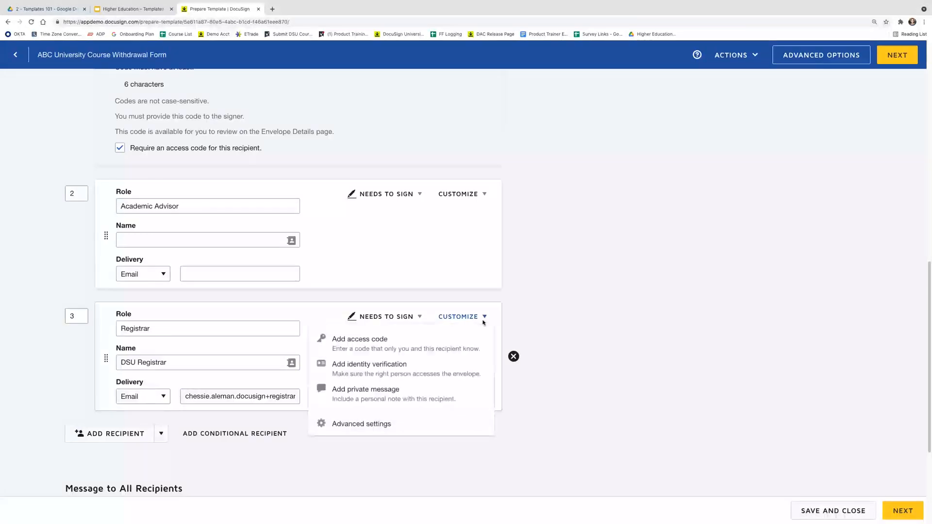
click(461, 427)
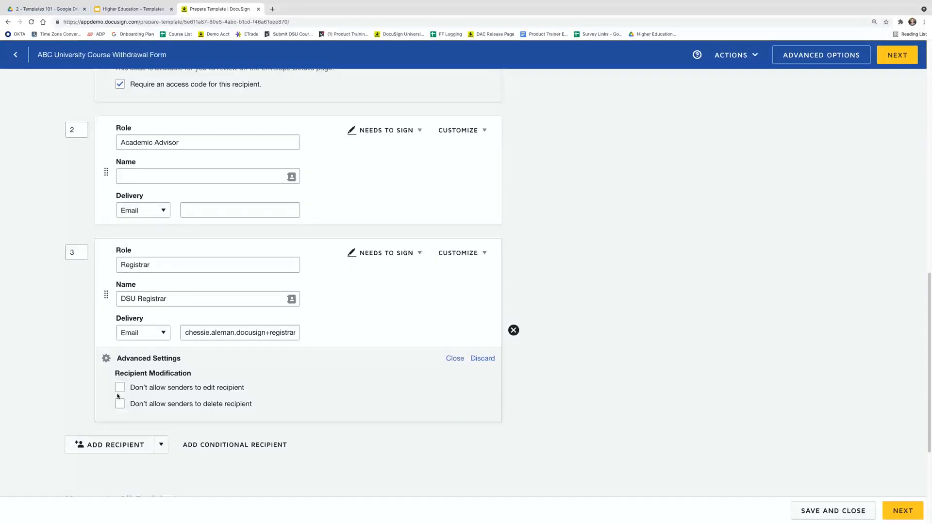
click(120, 387)
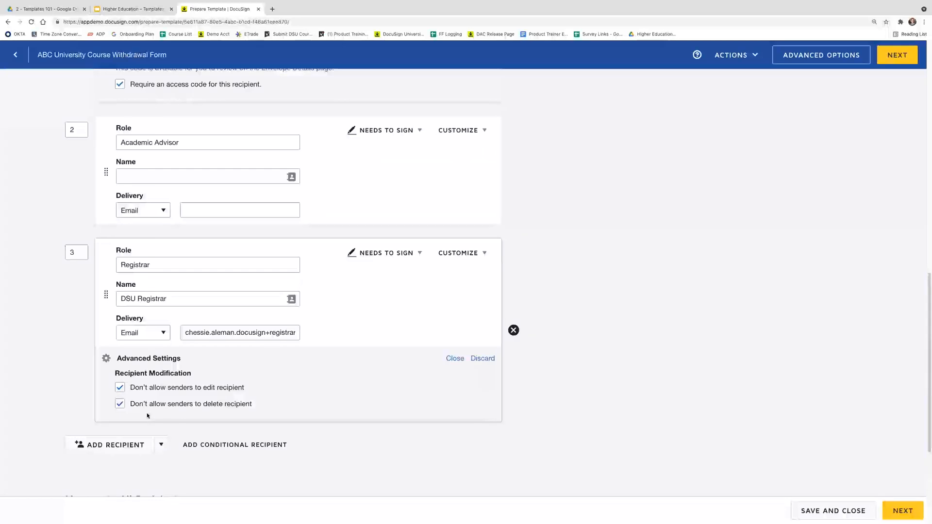
scroll(147, 413, down, 3)
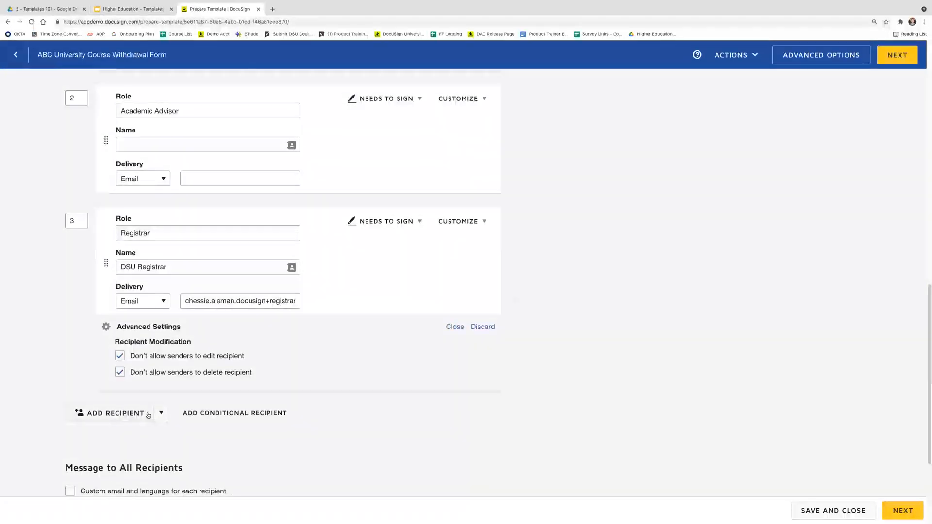
scroll(148, 411, down, 3)
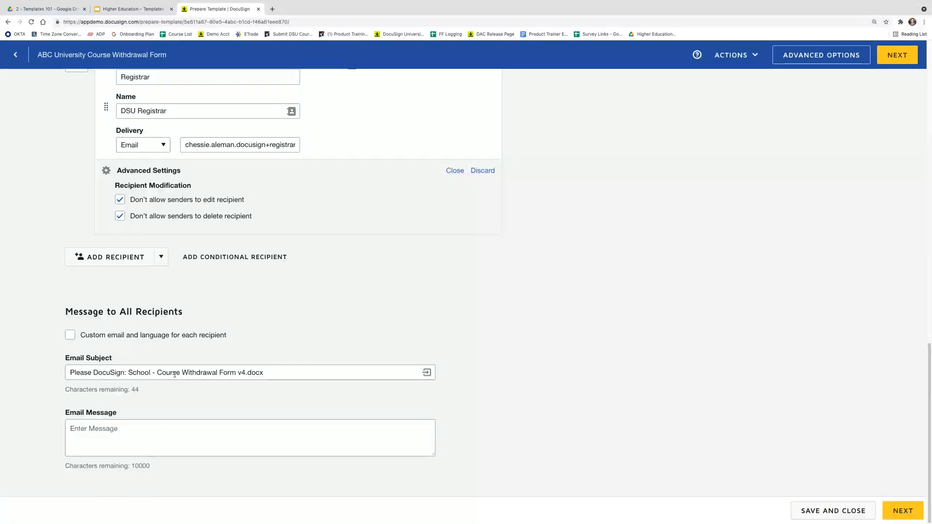
Change the email subject to 'ABC University Course Withdrawal Request for [[Student_UserName]]'
drag(277, 375, 56, 373)
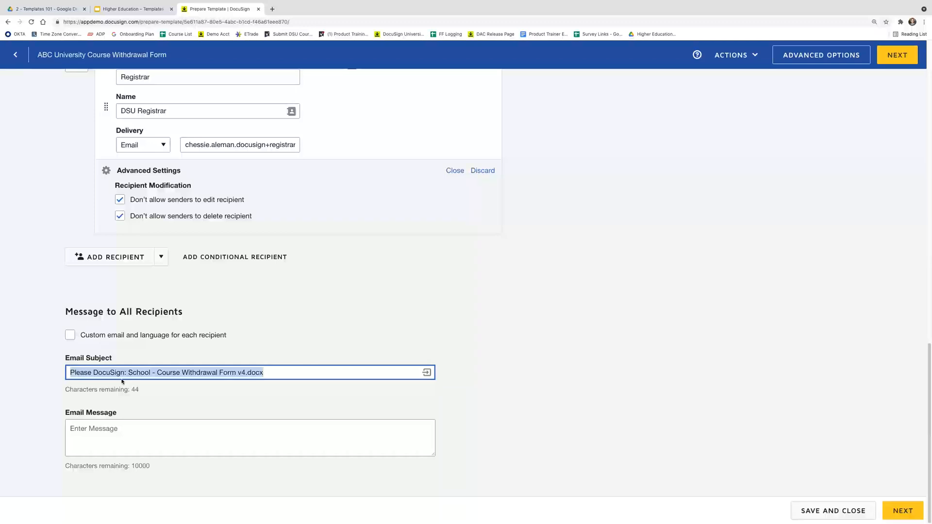
key(BackSpace)
text(ABC University Course Withdrawal Request for)
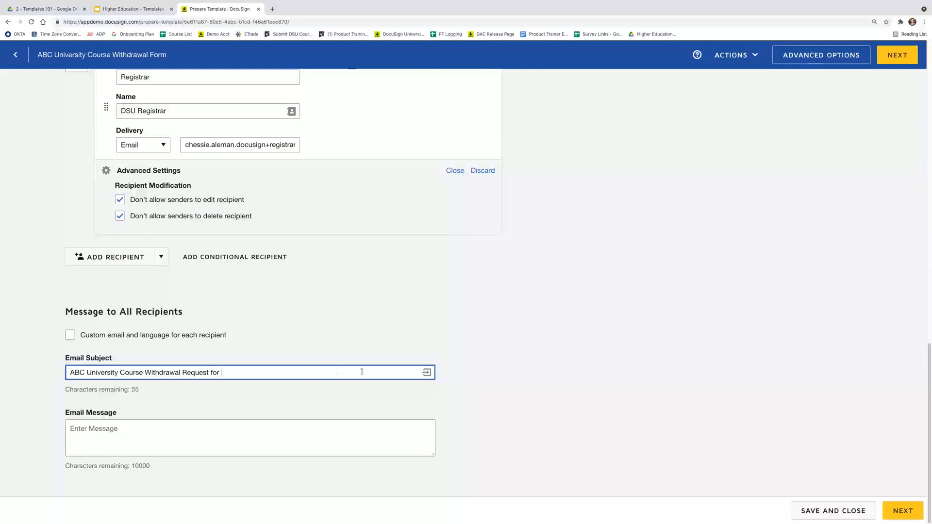
click(427, 374)
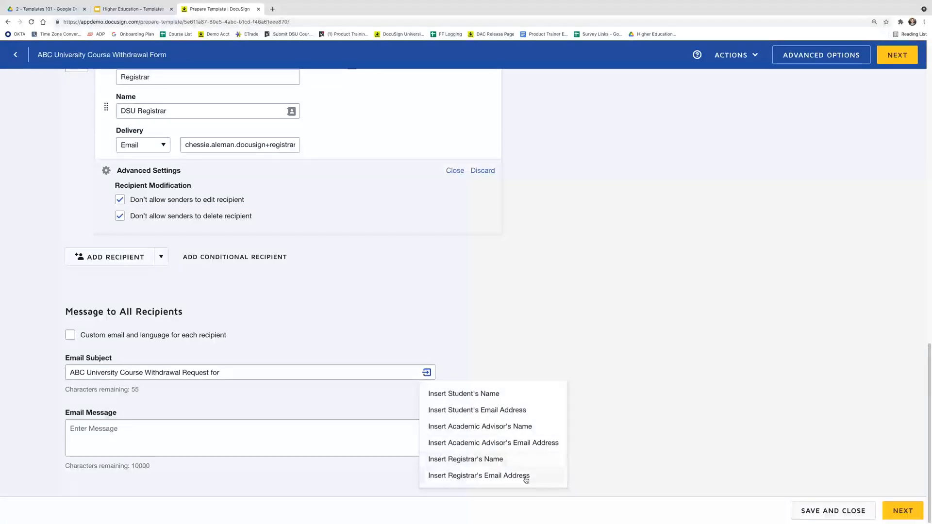
click(507, 400)
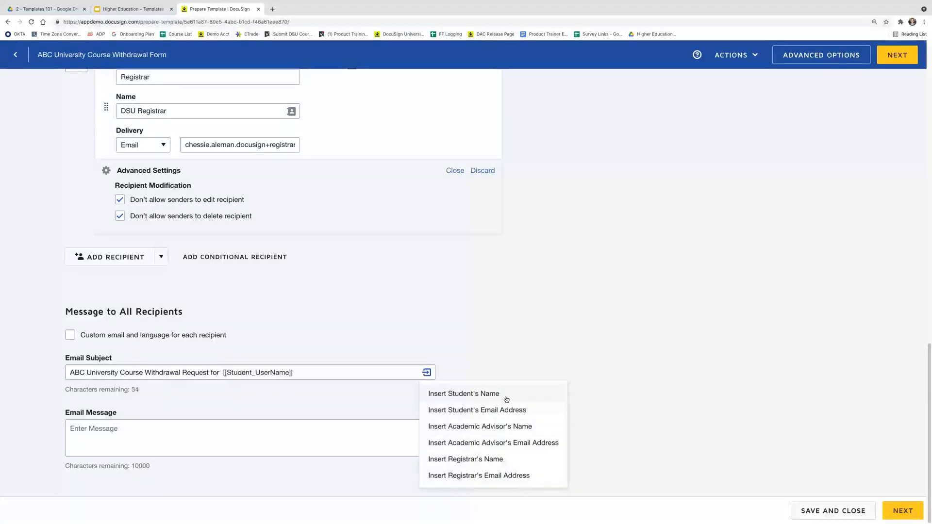
click(224, 373)
key(BackSpace)
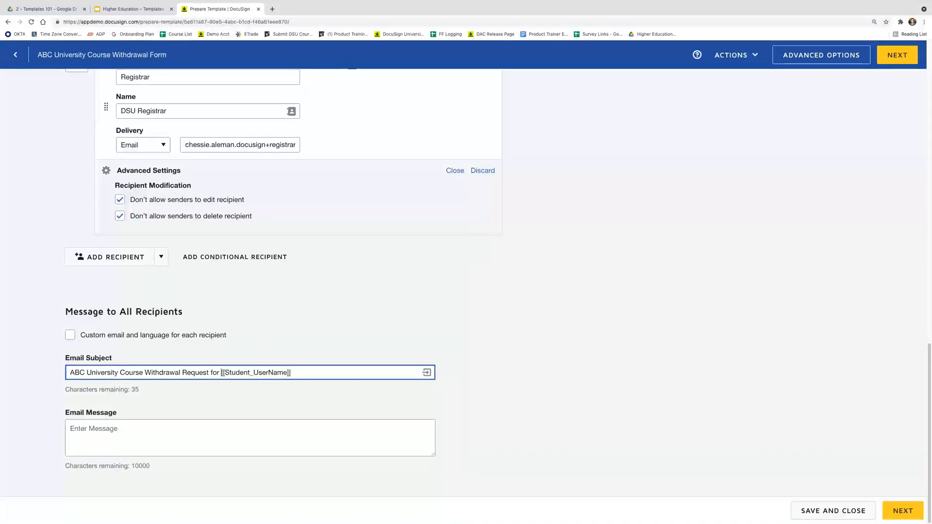
click(224, 402)
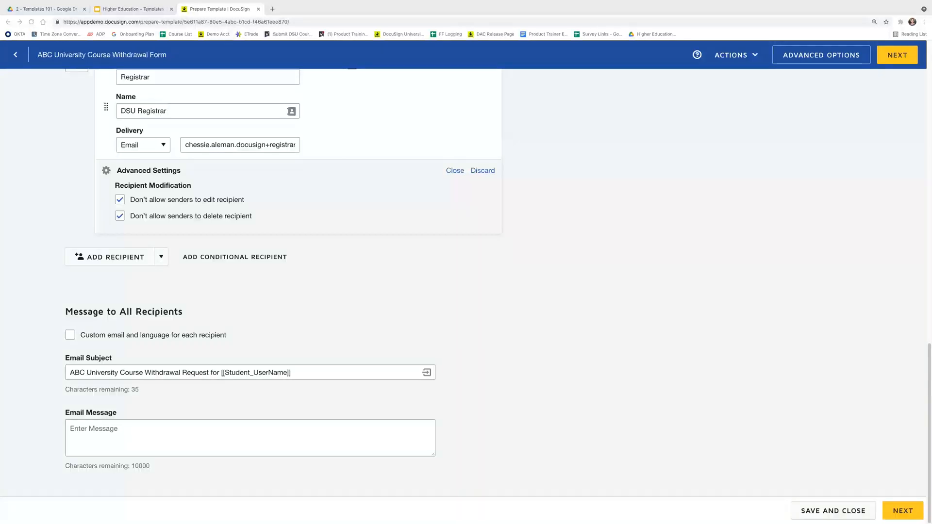
Paste the prepared message text into the Email Message box
right_click(134, 427)
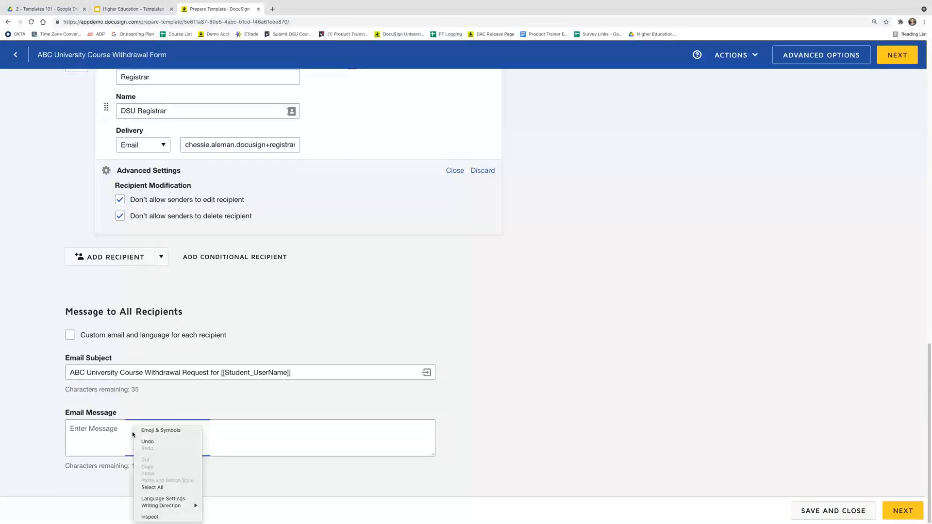
right_click(90, 433)
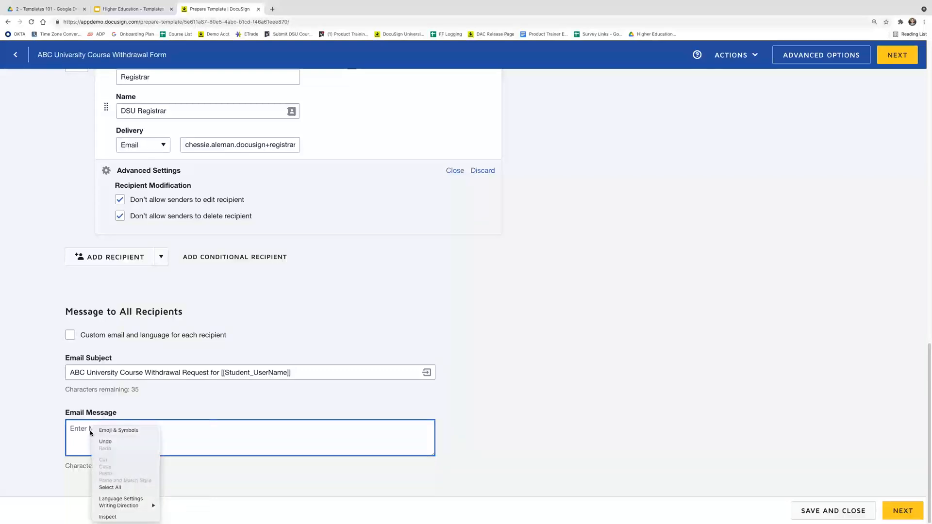
key(super+Tab)
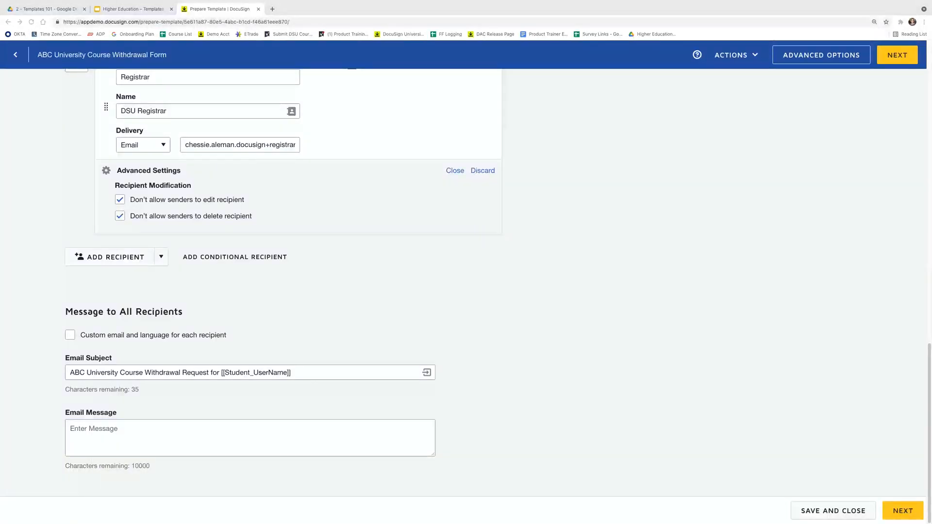
click(103, 431)
right_click(102, 431)
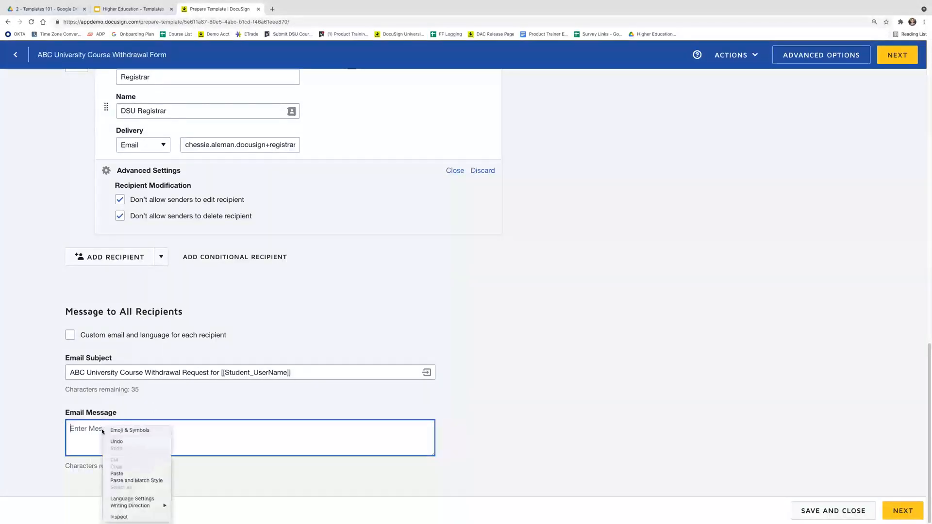
click(117, 473)
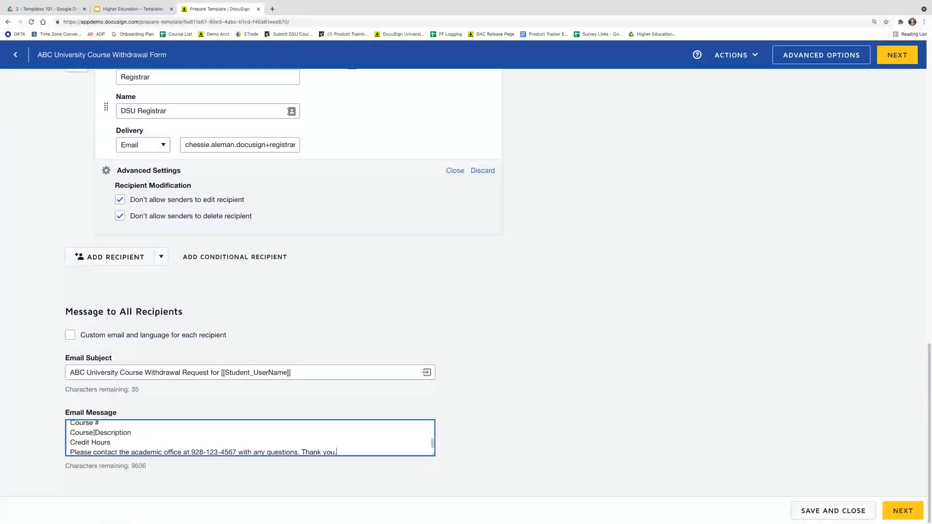
Review the Student ID Number, Credit Hours and Subject/Course Name lines, then open Advanced Options
scroll(132, 447, up, 5)
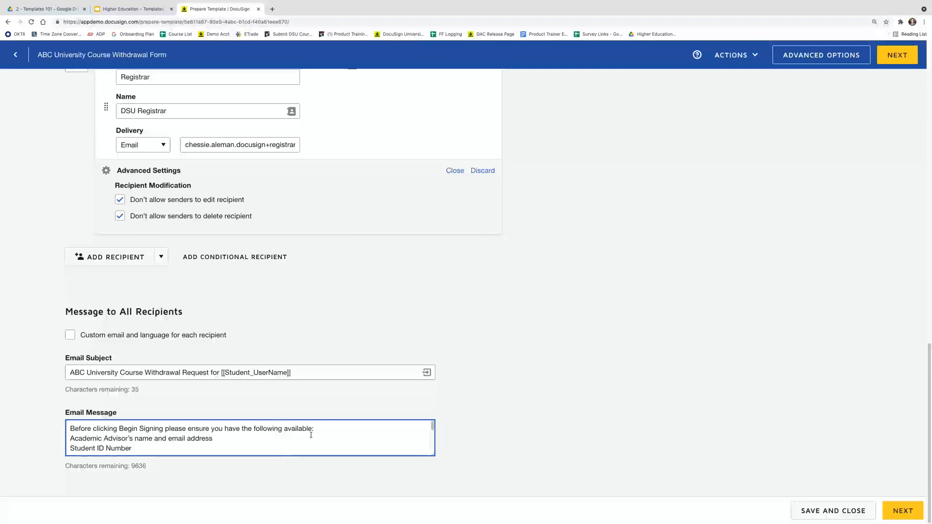
scroll(177, 446, down, 1)
click(168, 446)
scroll(168, 446, down, 3)
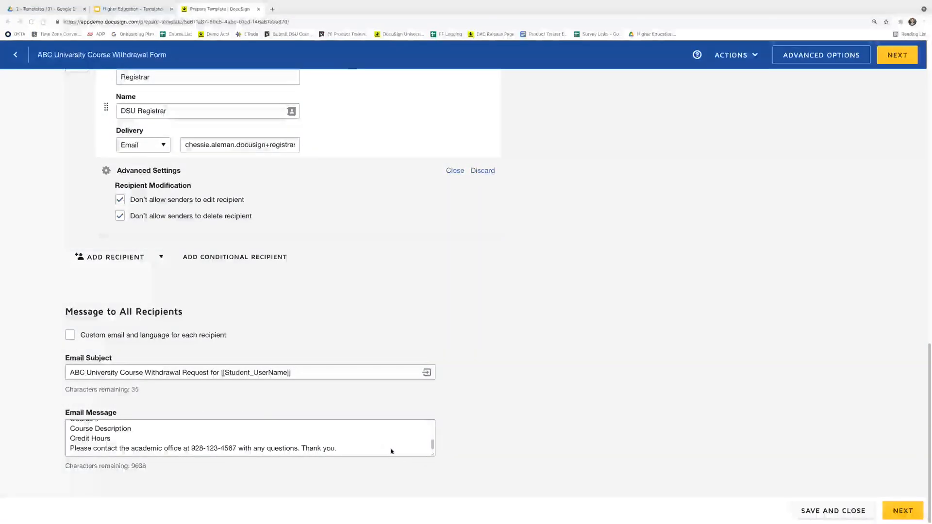
click(434, 457)
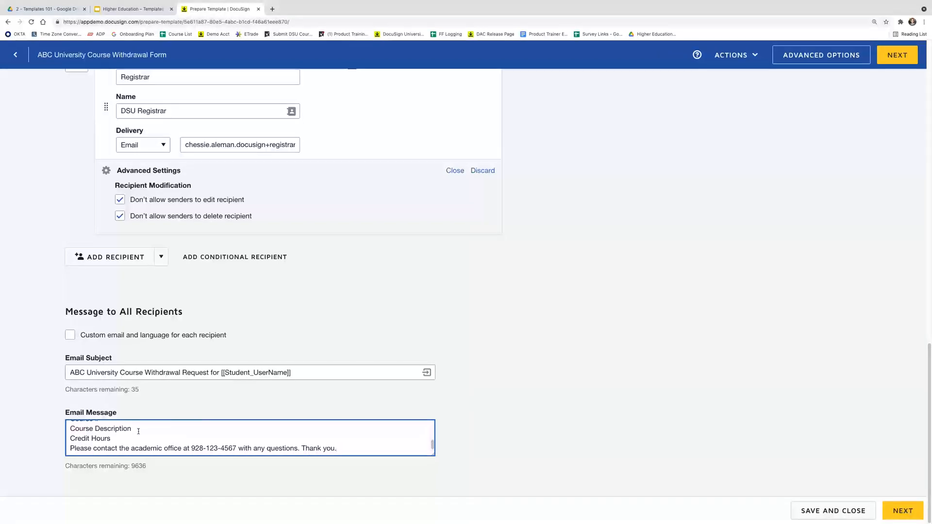
click(138, 438)
scroll(135, 431, up, 5)
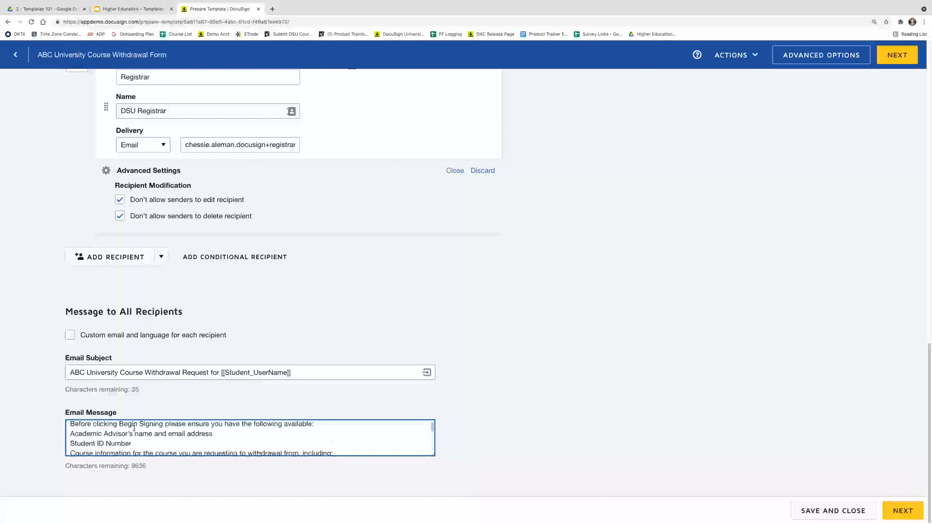
scroll(136, 434, down, 2)
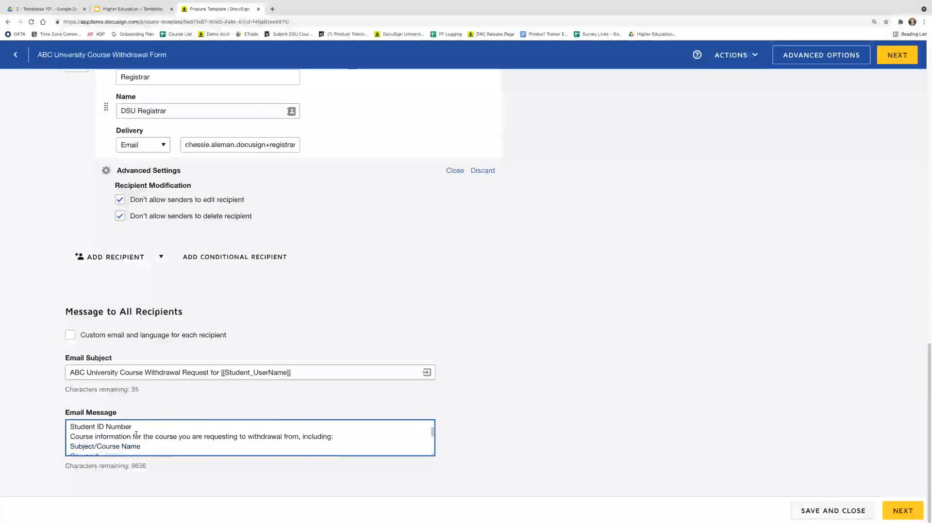
click(134, 426)
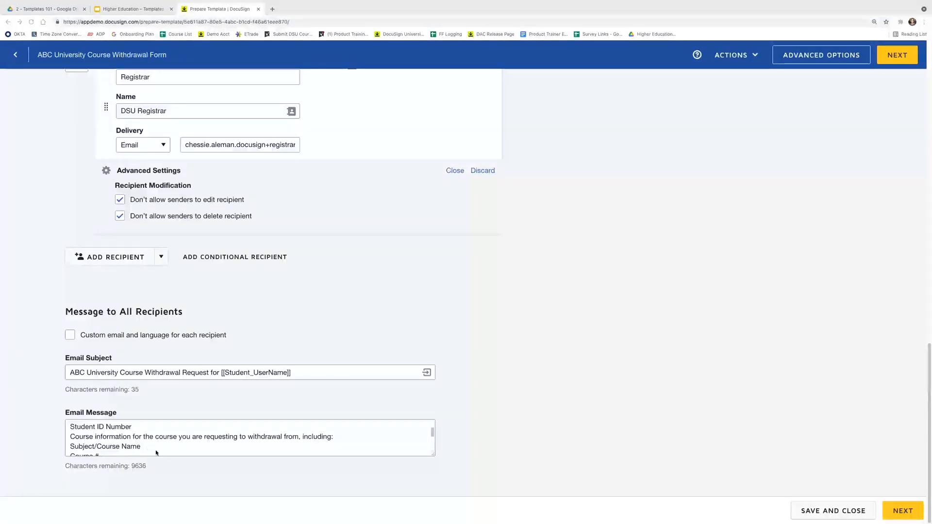
click(174, 441)
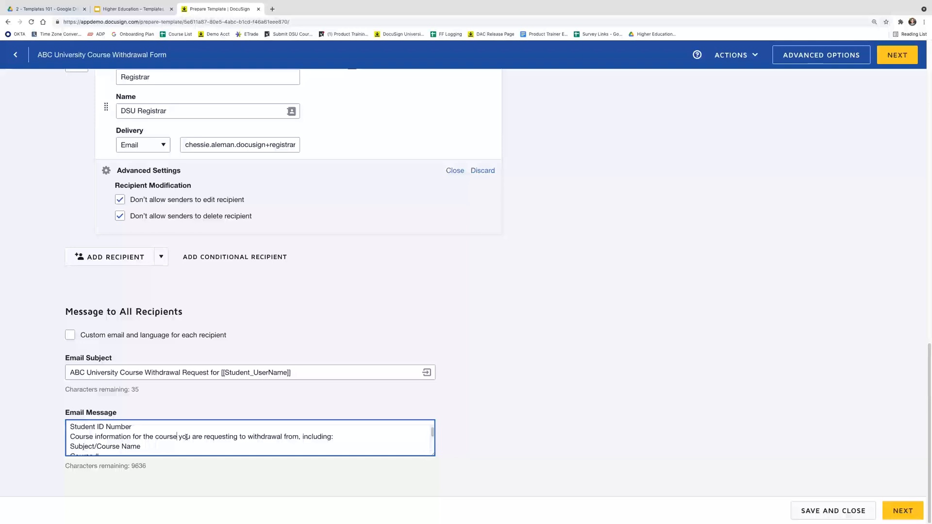
click(356, 441)
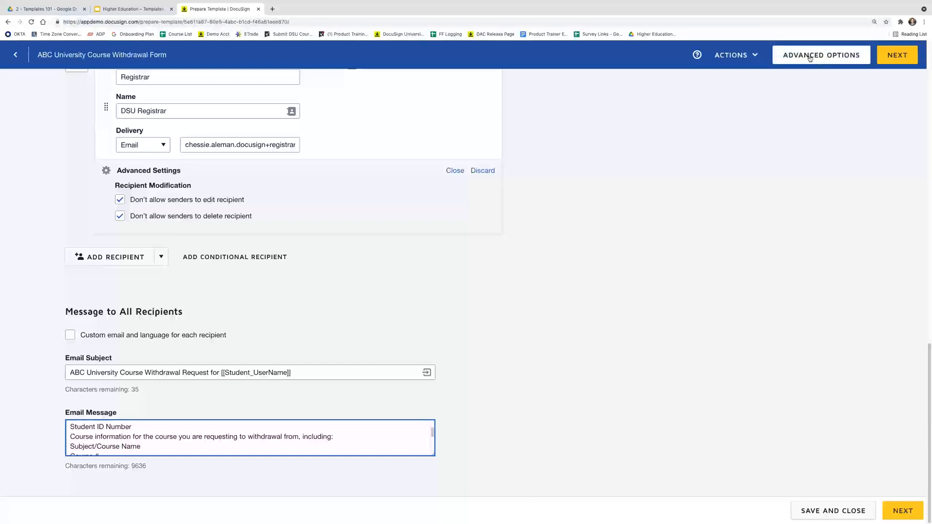
click(840, 57)
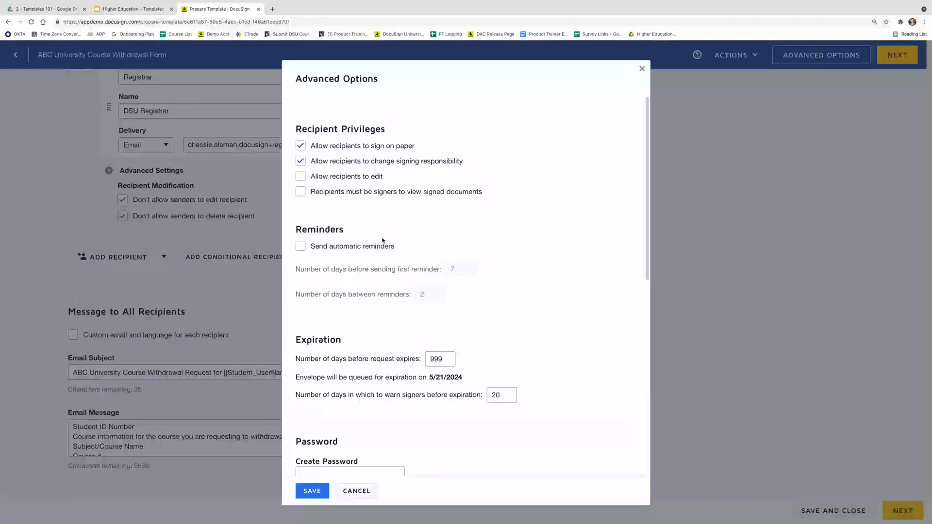
scroll(352, 230, down, 1)
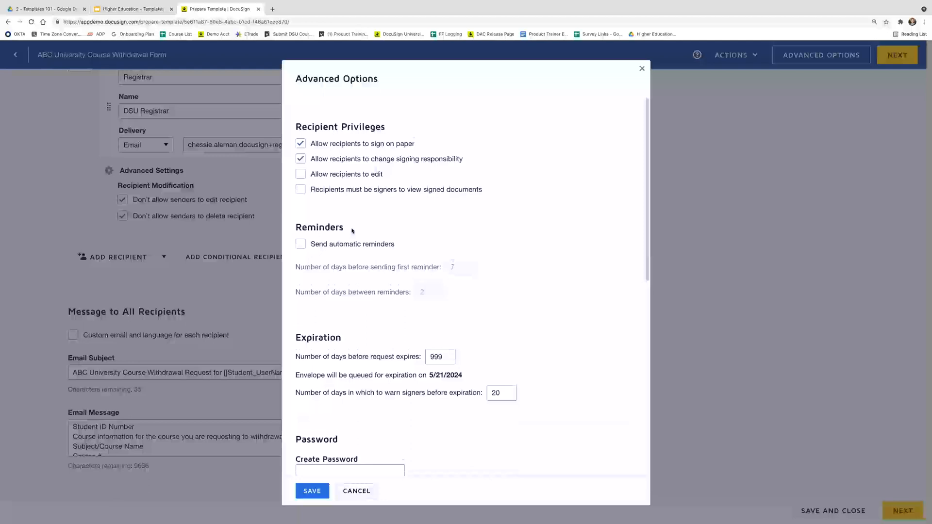
scroll(354, 240, down, 3)
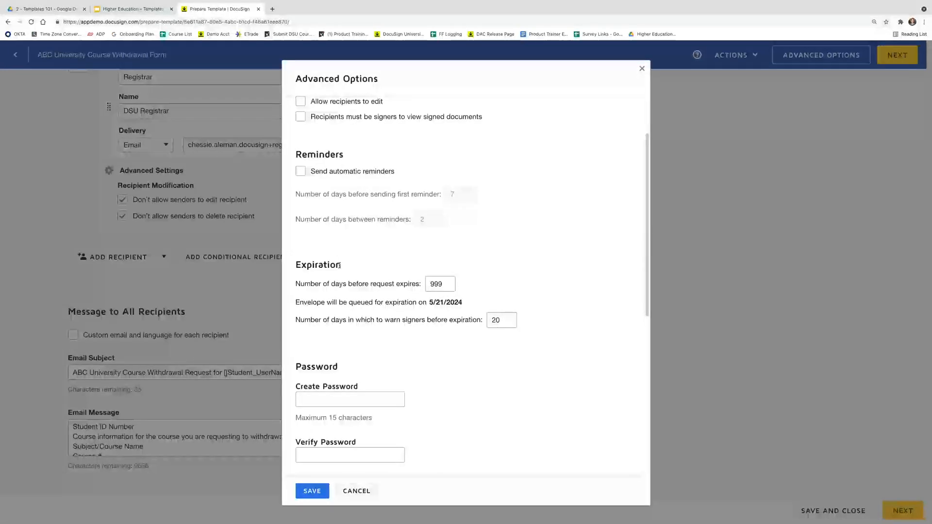
scroll(339, 265, down, 2)
scroll(339, 268, down, 2)
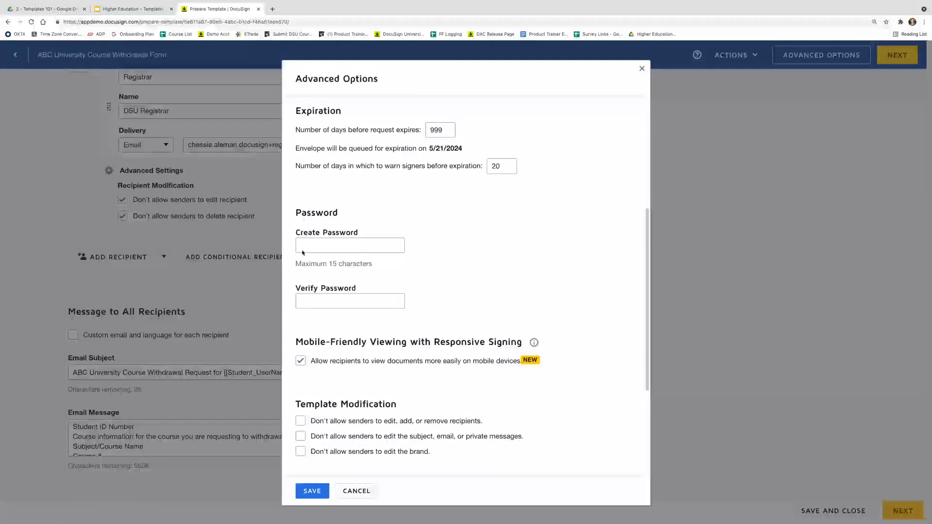
click(331, 248)
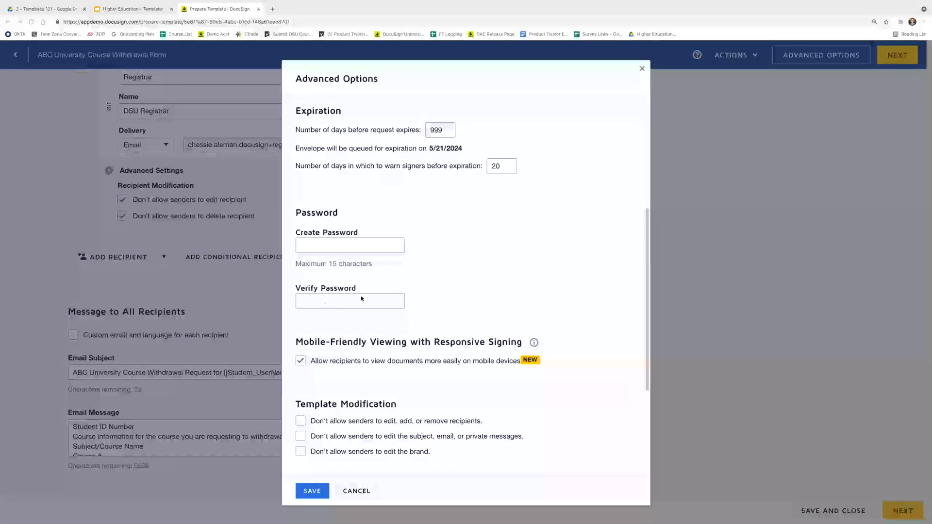
scroll(338, 302, down, 3)
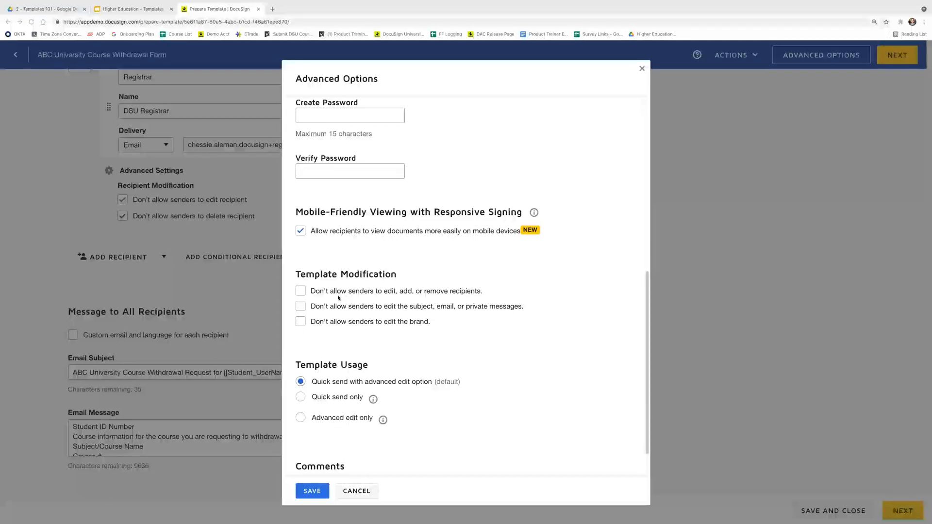
click(302, 294)
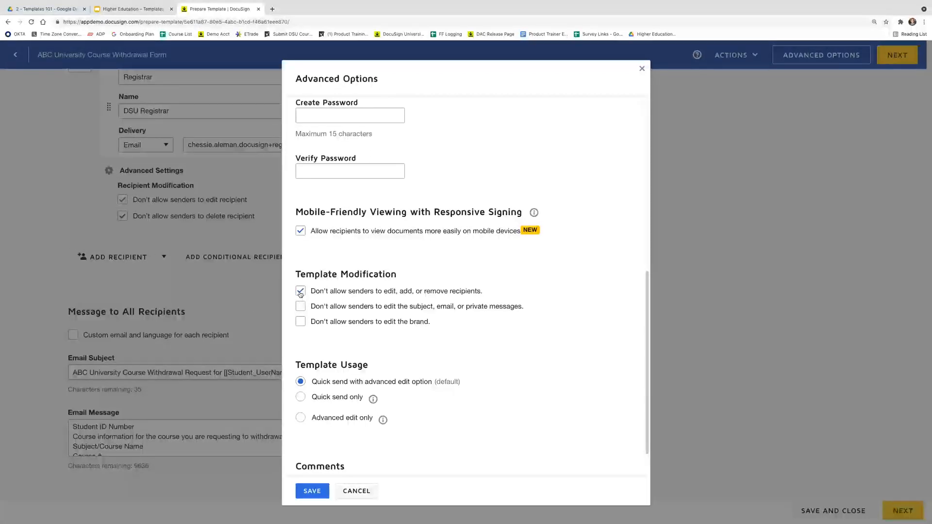
click(300, 307)
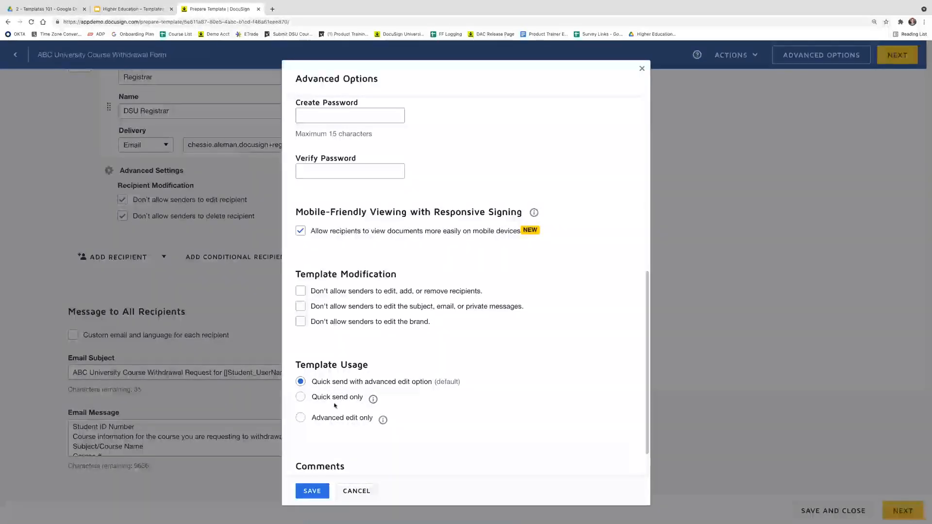
click(373, 399)
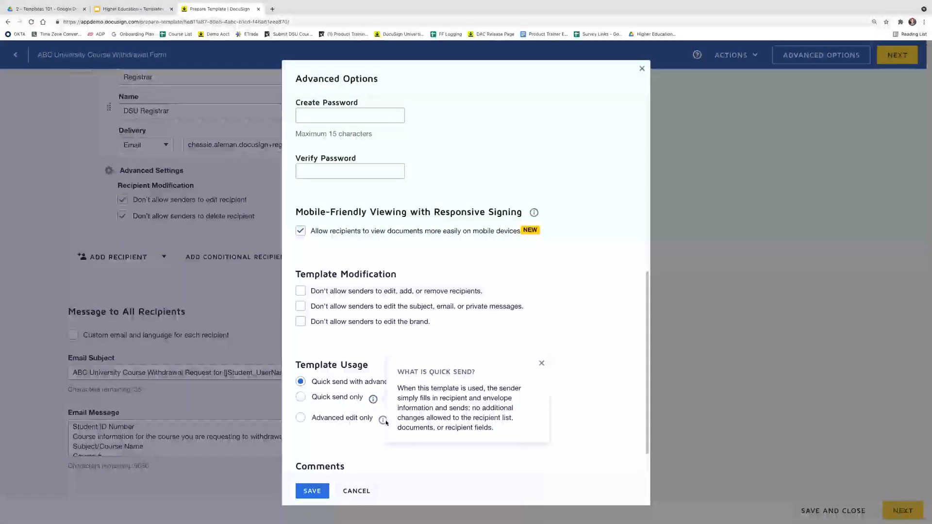
click(383, 420)
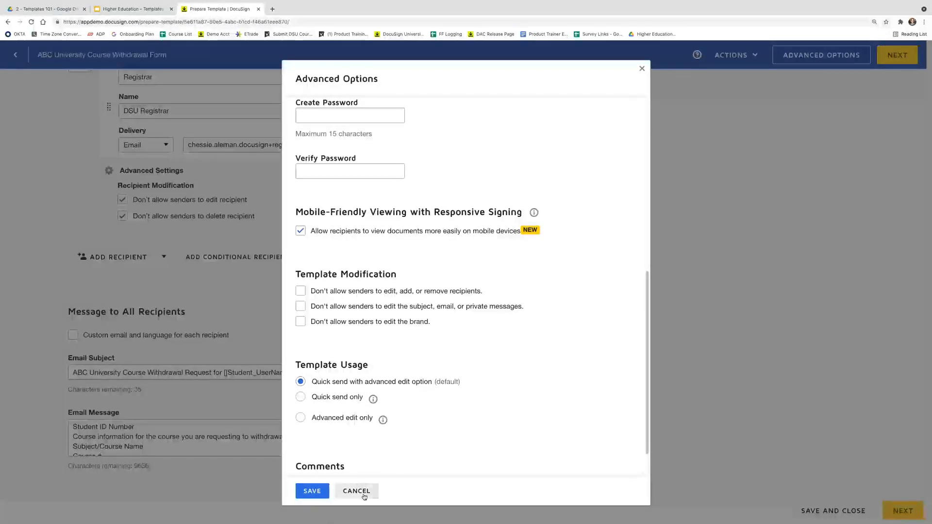
Cancel Advanced Options, save and close the template, and advance to the 'Navigate the Add Fields View' slide
click(364, 495)
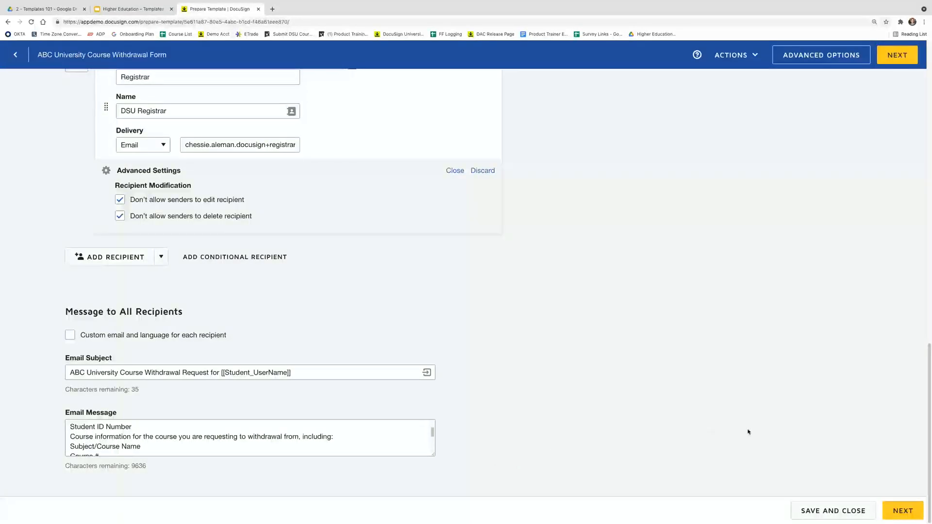
click(734, 58)
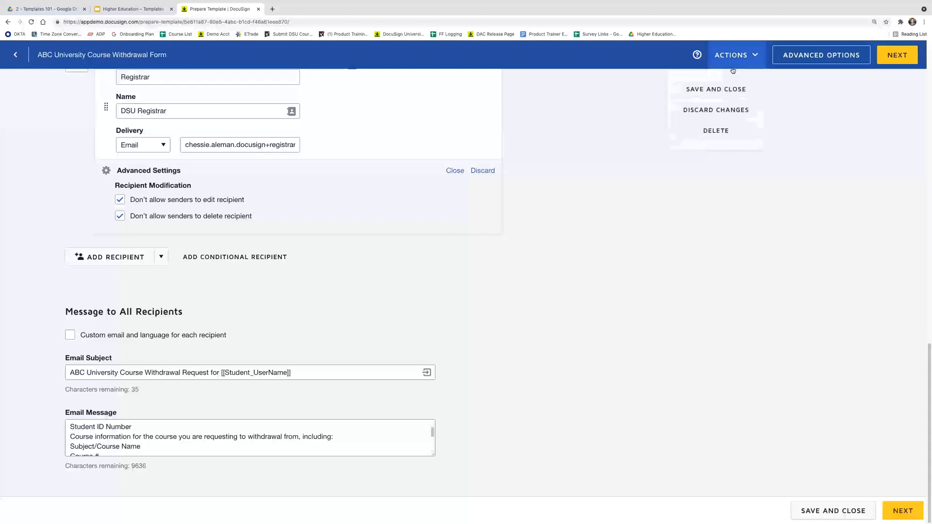
click(744, 90)
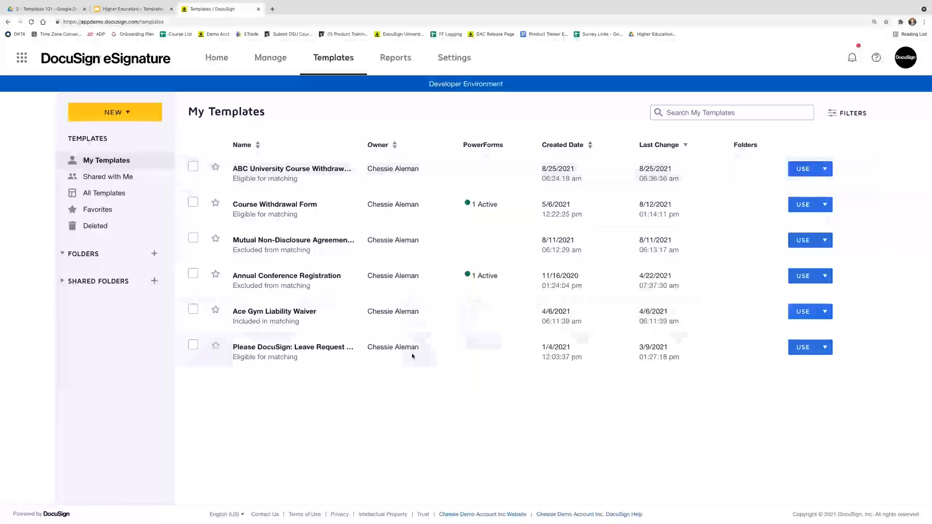
mouse_move(450, 522)
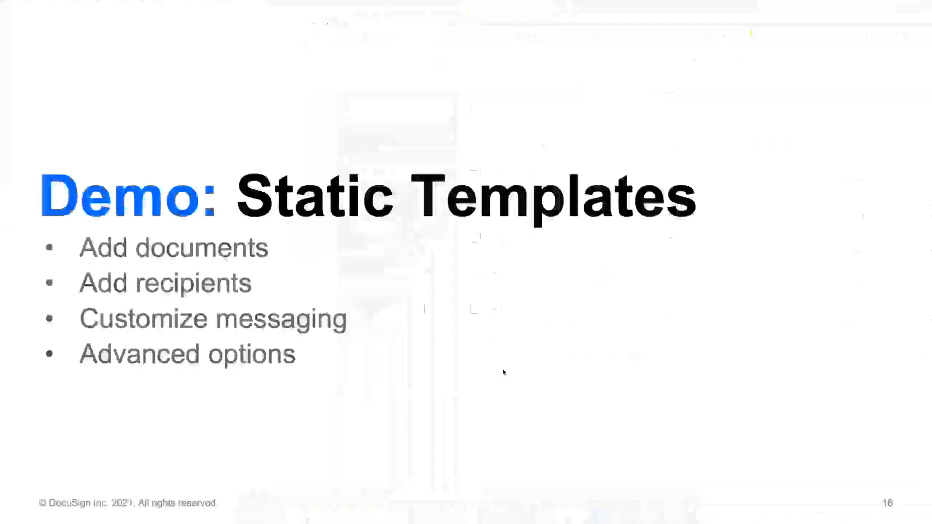
key(Right)
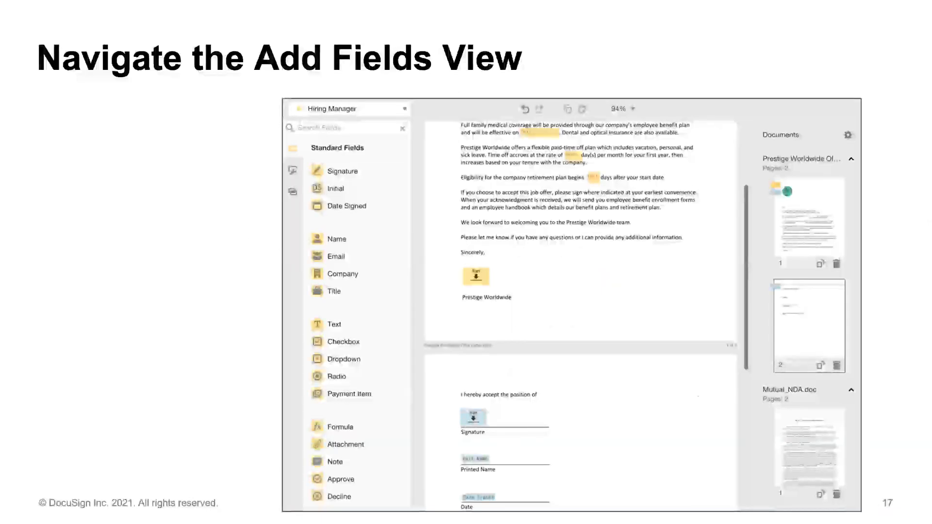
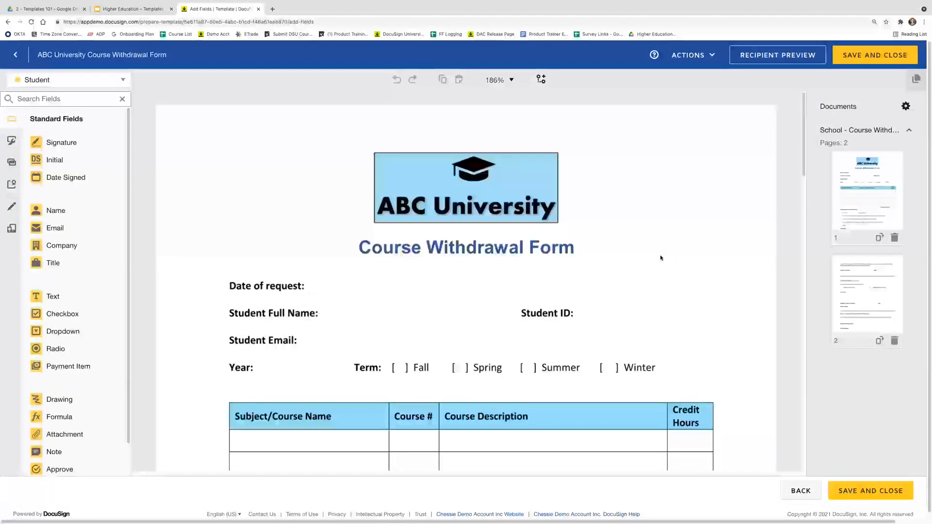
Zoom the Course Withdrawal Form from 186% to 150%, keeping Student as the active recipient
click(502, 81)
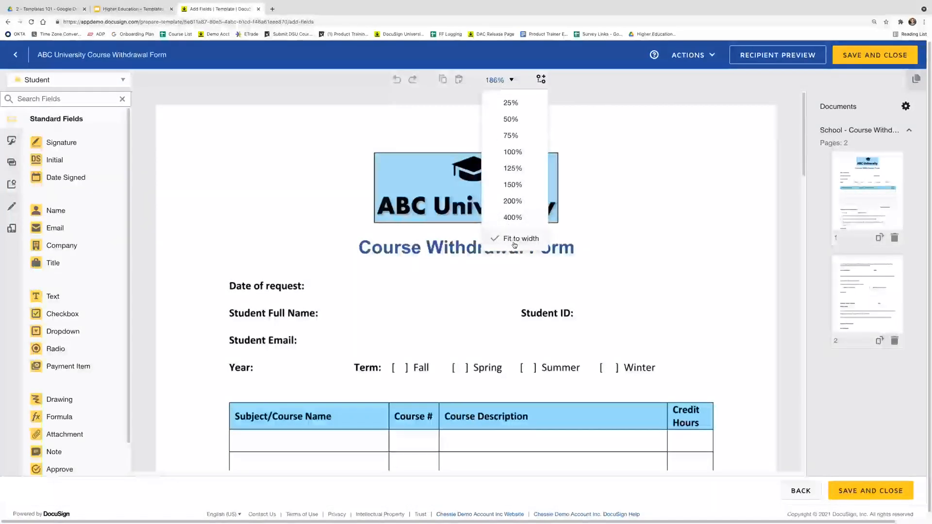
click(528, 185)
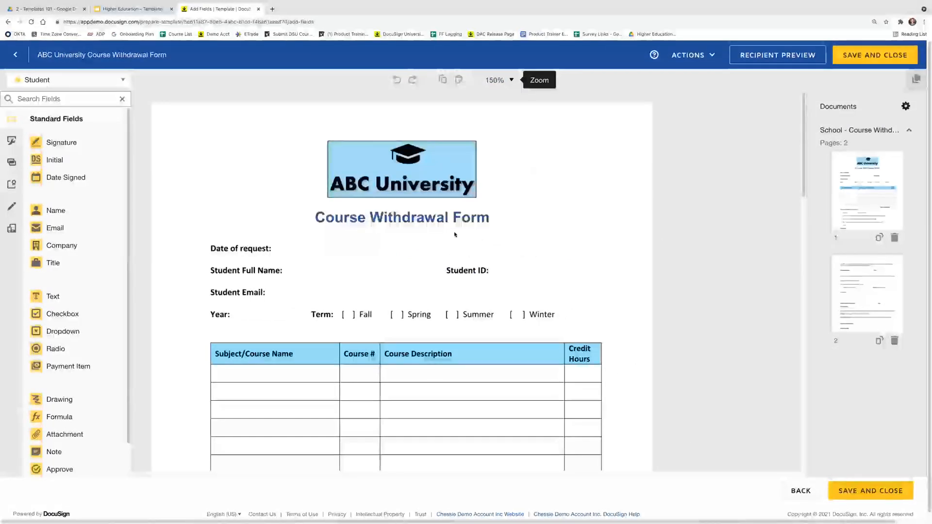
scroll(374, 268, down, 1)
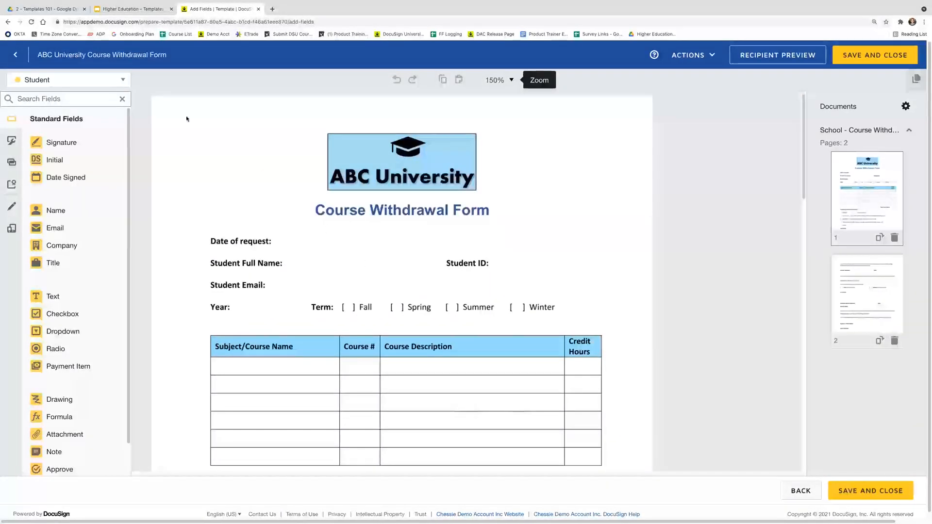
click(118, 82)
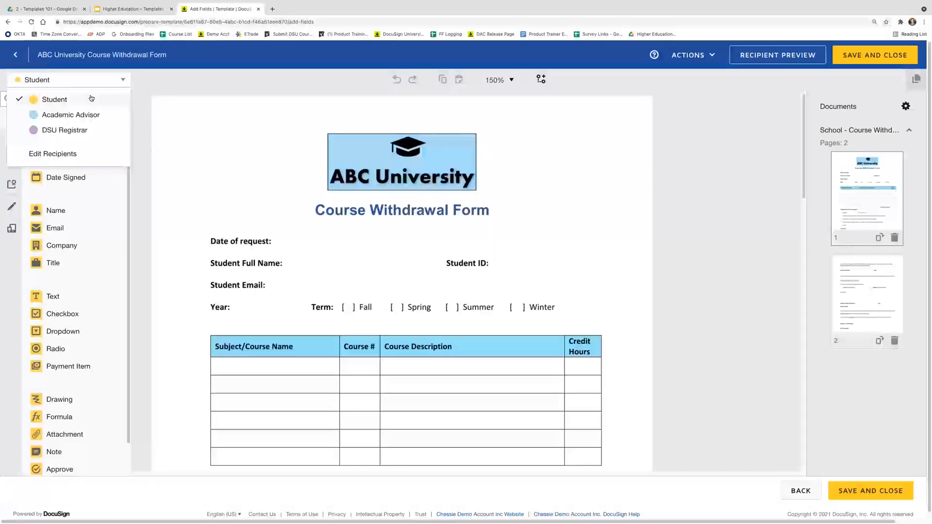
click(122, 81)
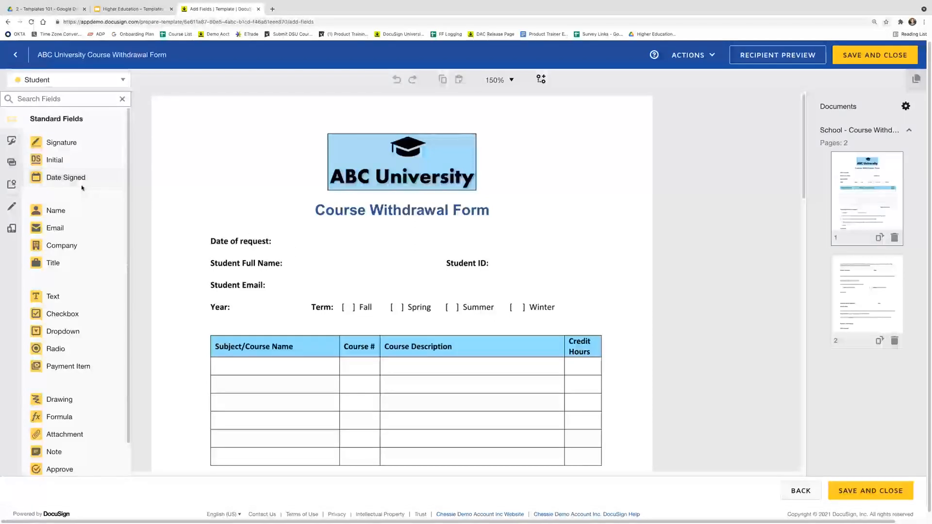
Place Date Signed, Full Name, Email and Text fields beside Date of request, Student Full Name, Student Email and Student ID
drag(80, 179, 274, 238)
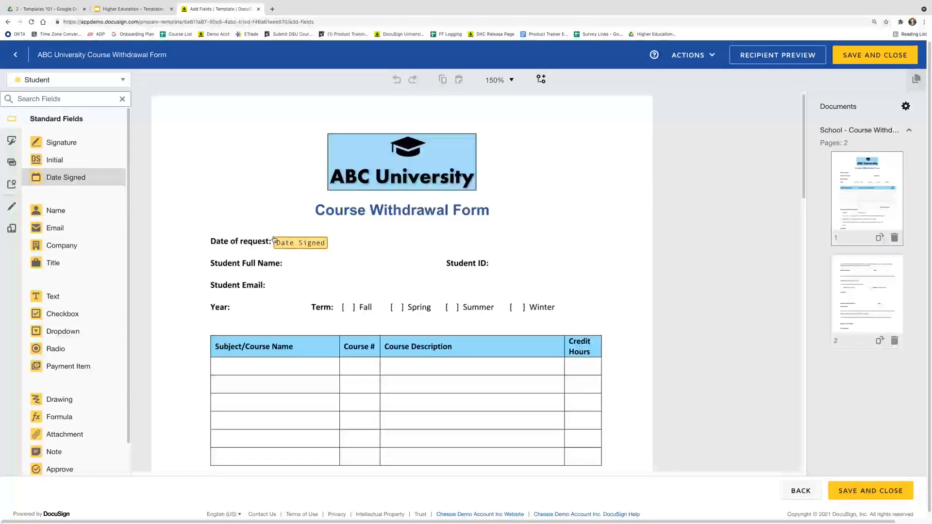
click(285, 247)
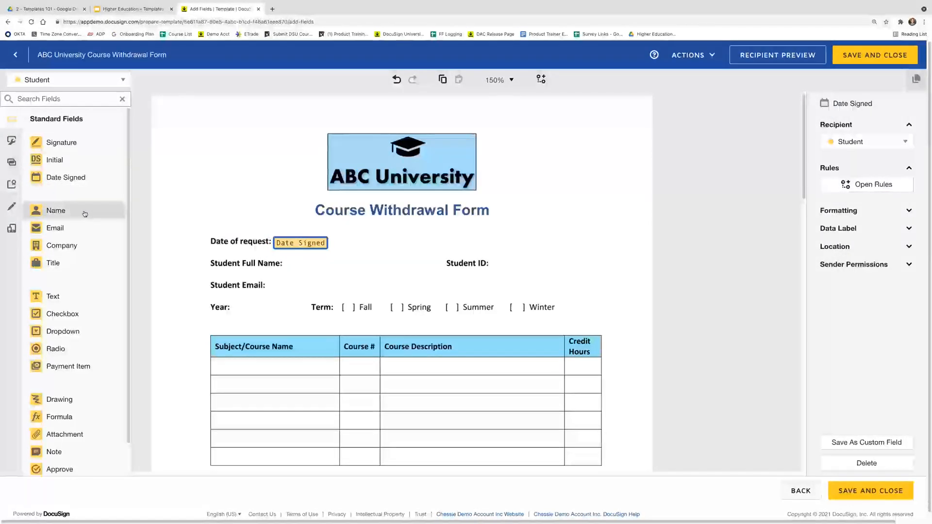
drag(105, 218, 286, 261)
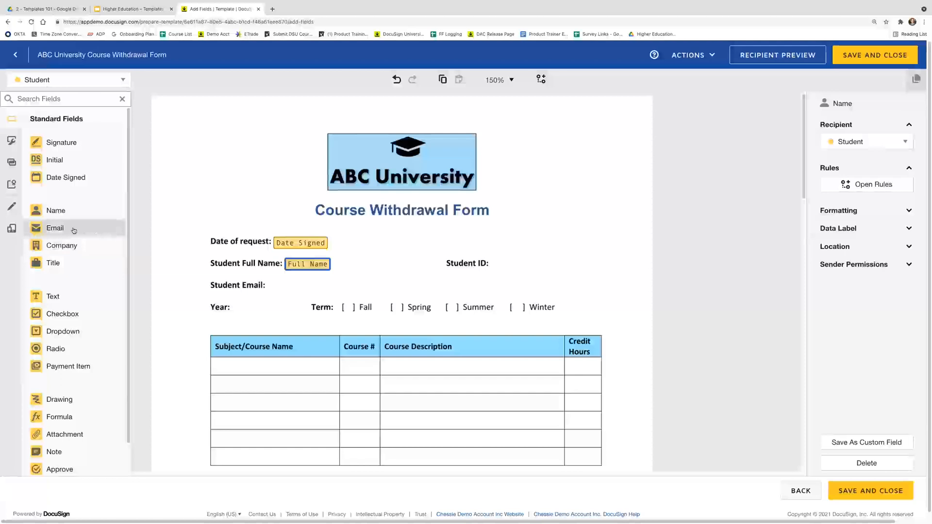
drag(74, 231, 270, 284)
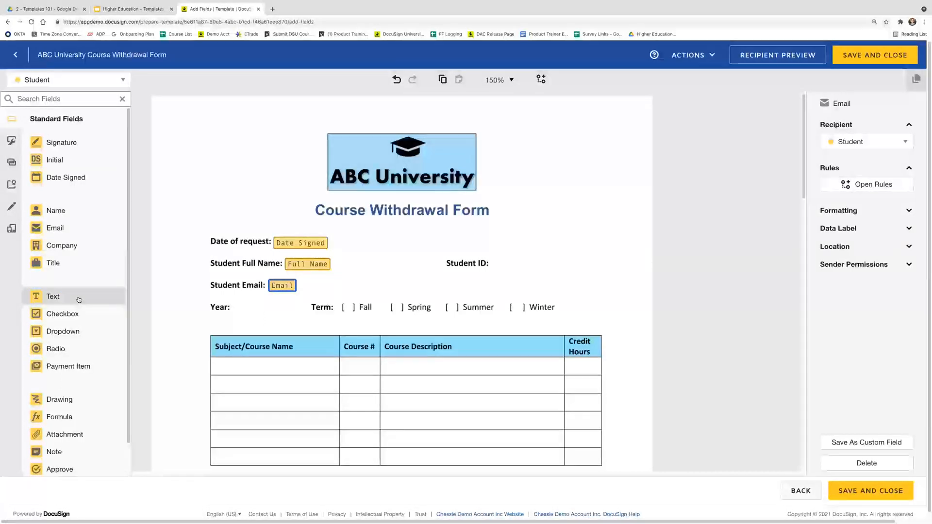
drag(79, 299, 494, 262)
click(505, 285)
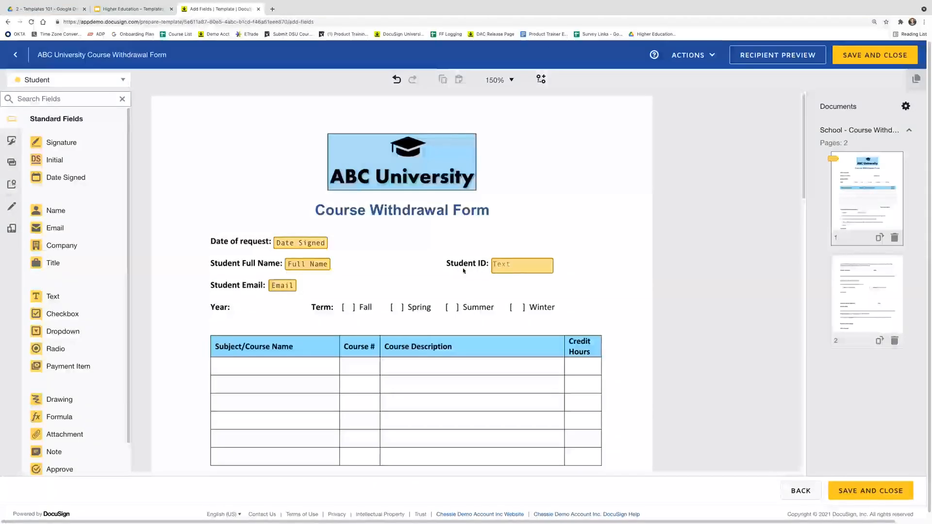
Nudge the Student ID text field up into line with its label
drag(537, 271, 539, 263)
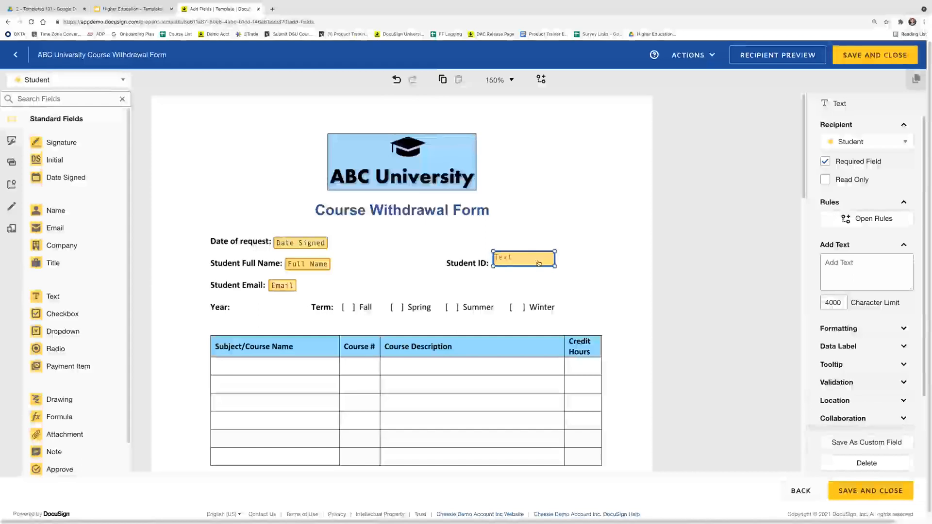
click(516, 281)
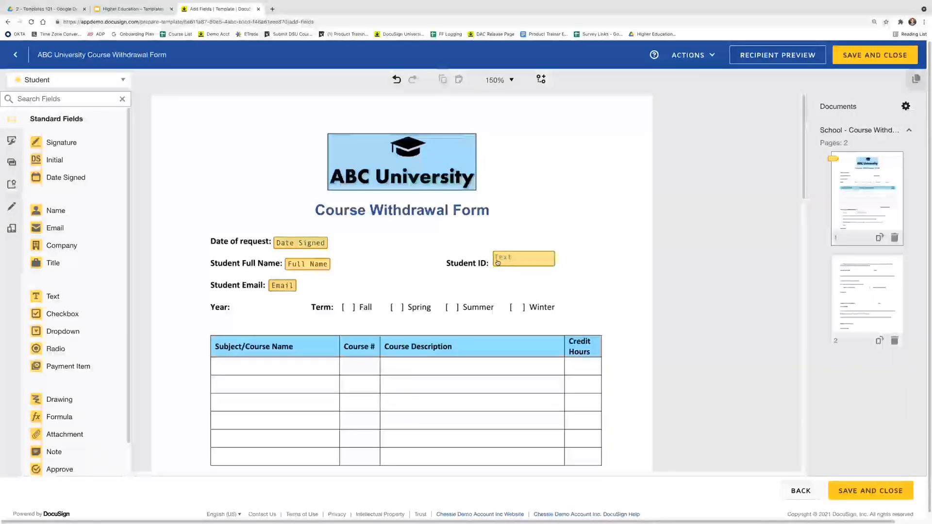
click(537, 263)
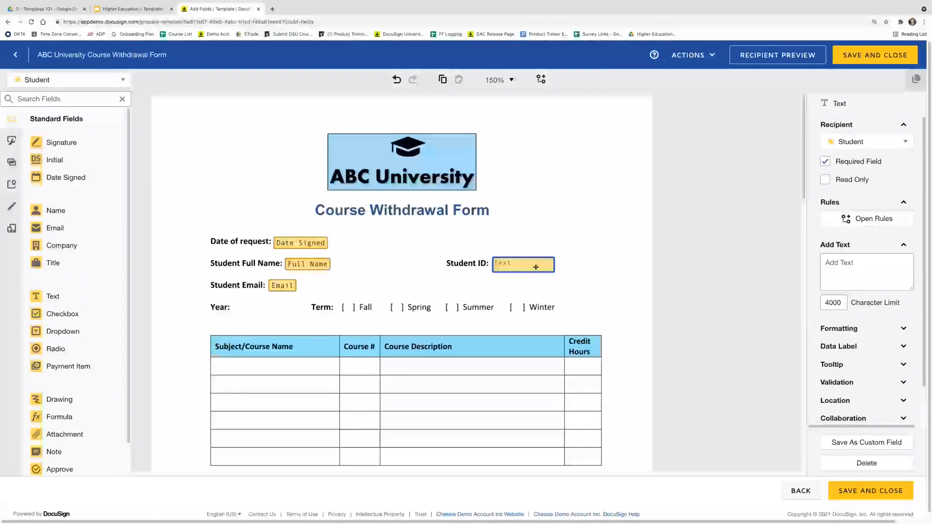
click(511, 287)
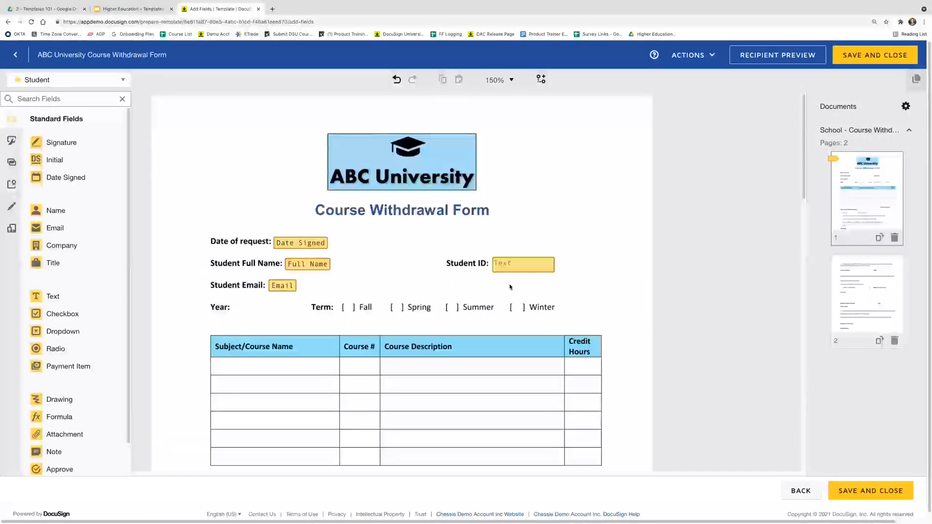
Keep the Student ID field assigned to the Student and marked Required Field
click(513, 270)
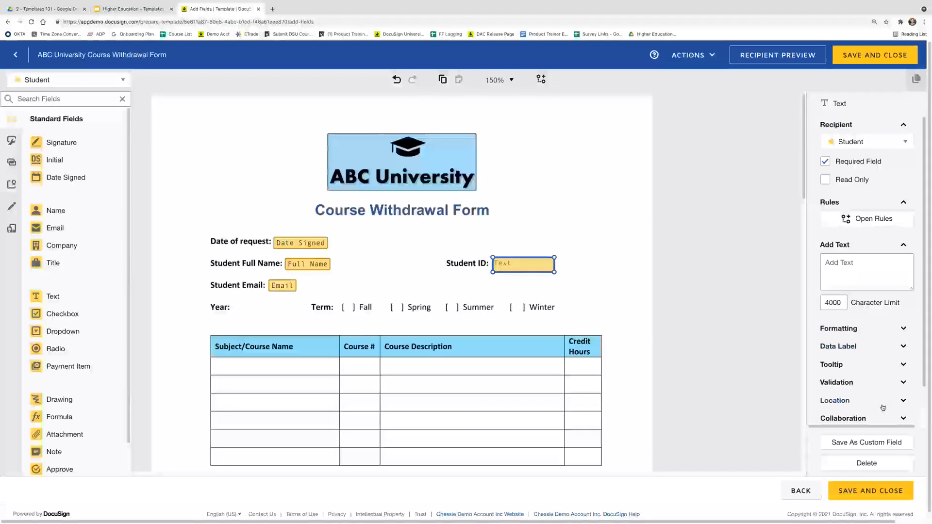
click(880, 145)
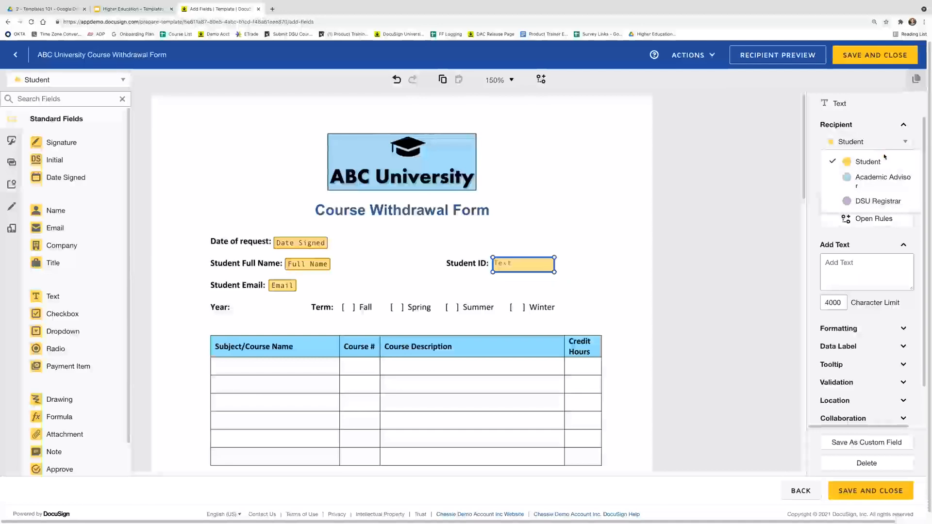
click(899, 179)
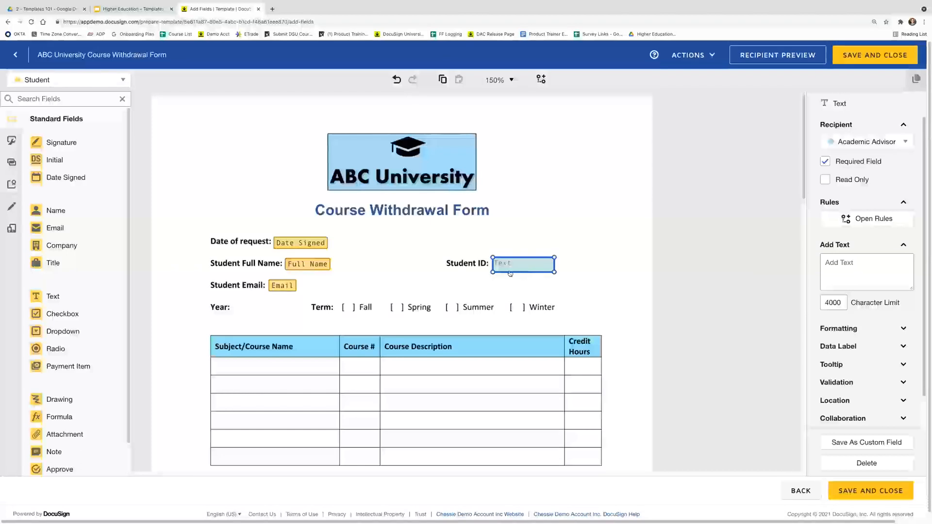
click(851, 146)
click(853, 160)
click(848, 162)
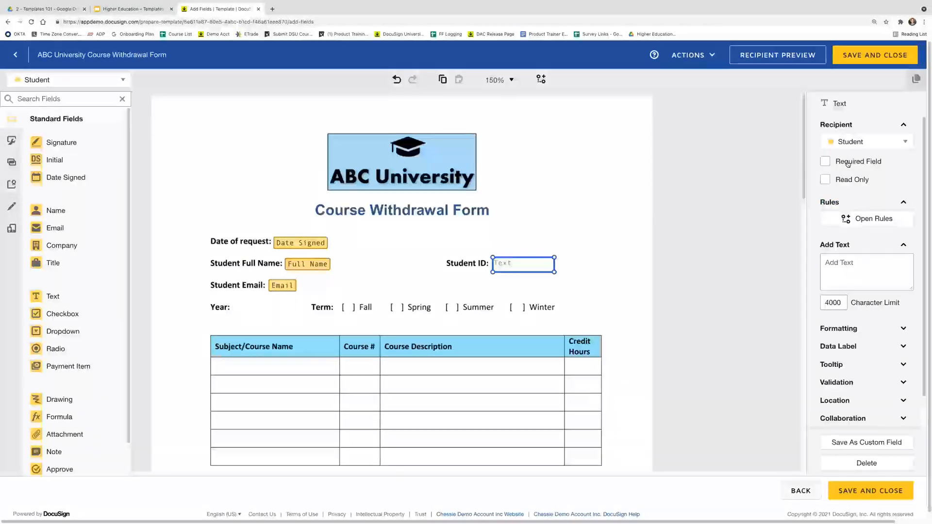
click(848, 164)
click(848, 164)
click(848, 164)
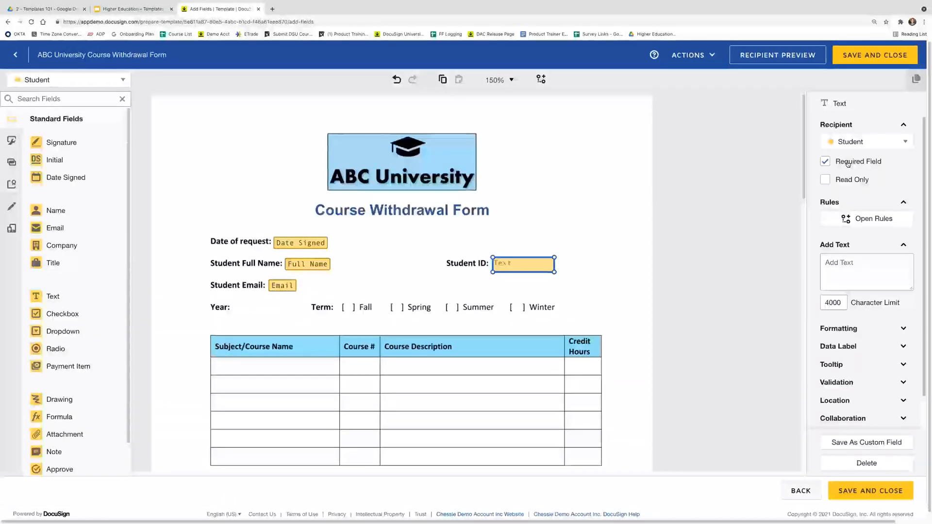
scroll(842, 189, down, 2)
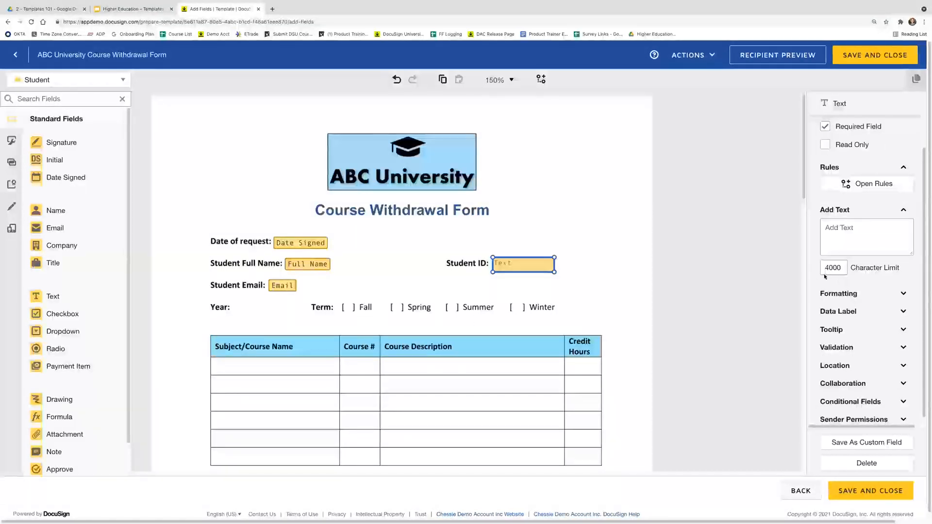
Keep Lucida Console 9 black formatting with Fixed Width, and widen the Student ID field slightly
click(855, 296)
scroll(855, 295, down, 2)
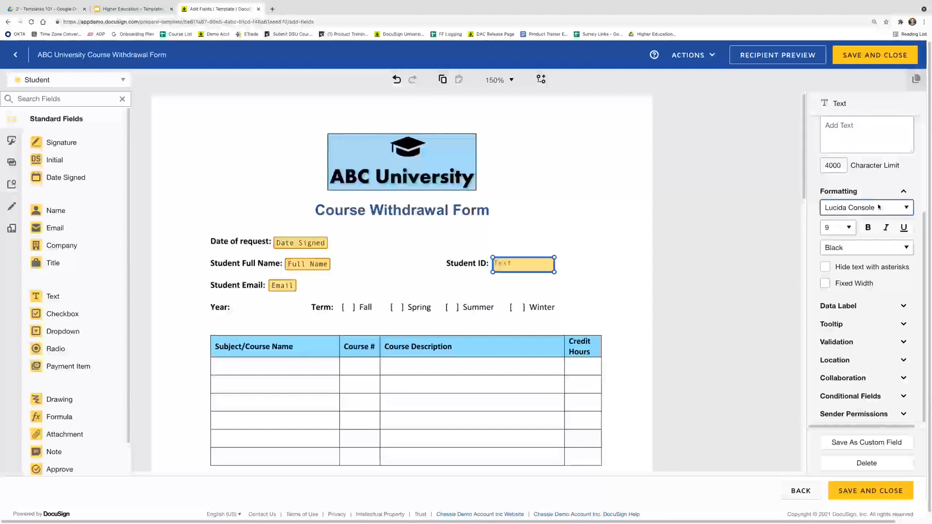
click(879, 207)
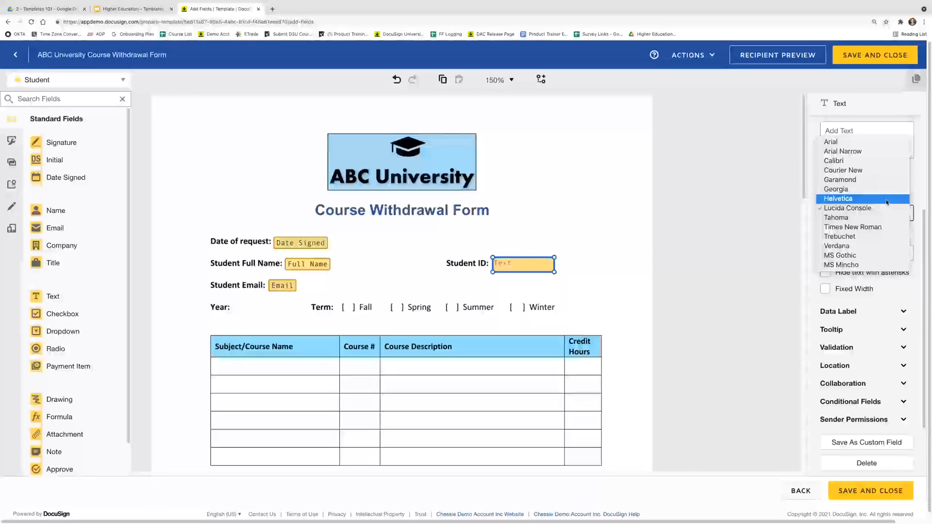
click(758, 260)
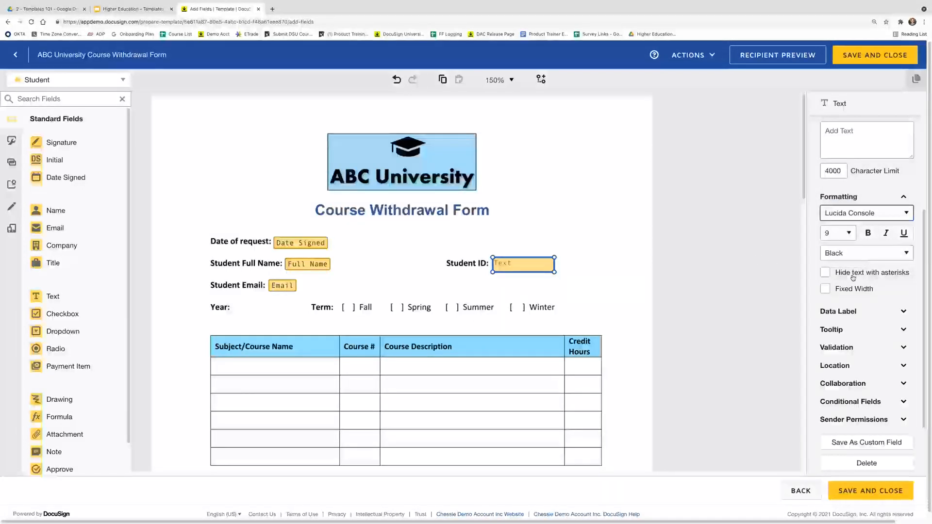
click(825, 289)
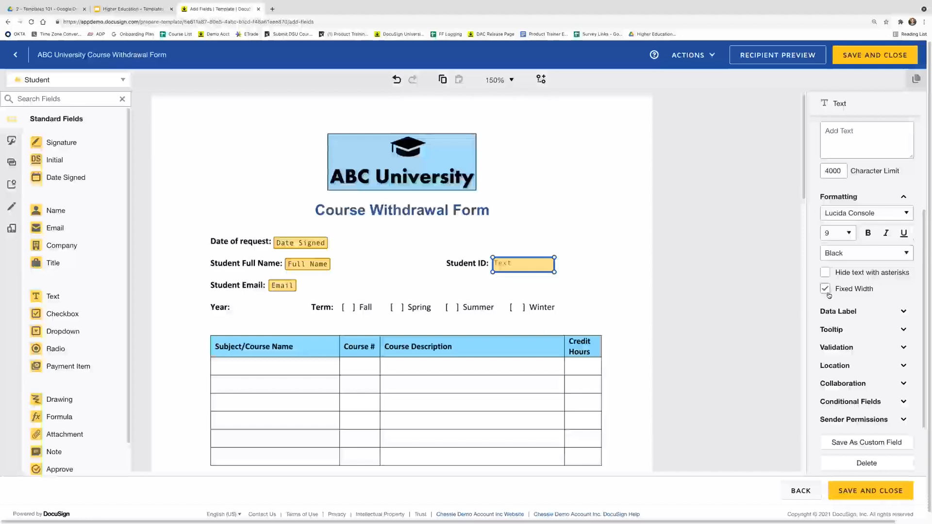
mouse_move(554, 272)
mouse_down()
mouse_move(643, 273)
mouse_move(546, 271)
mouse_move(561, 271)
mouse_up()
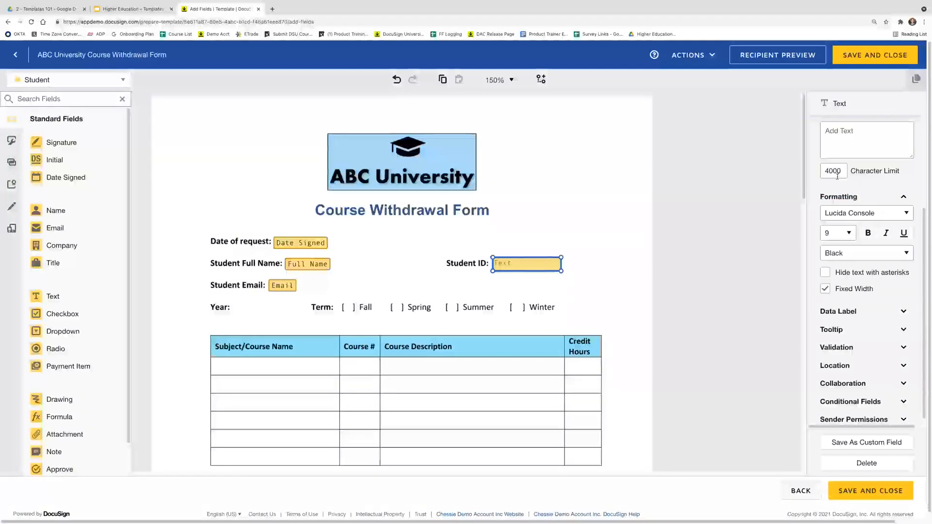
Leave Hide text with asterisks off and reveal the field's Data Label setting
click(840, 277)
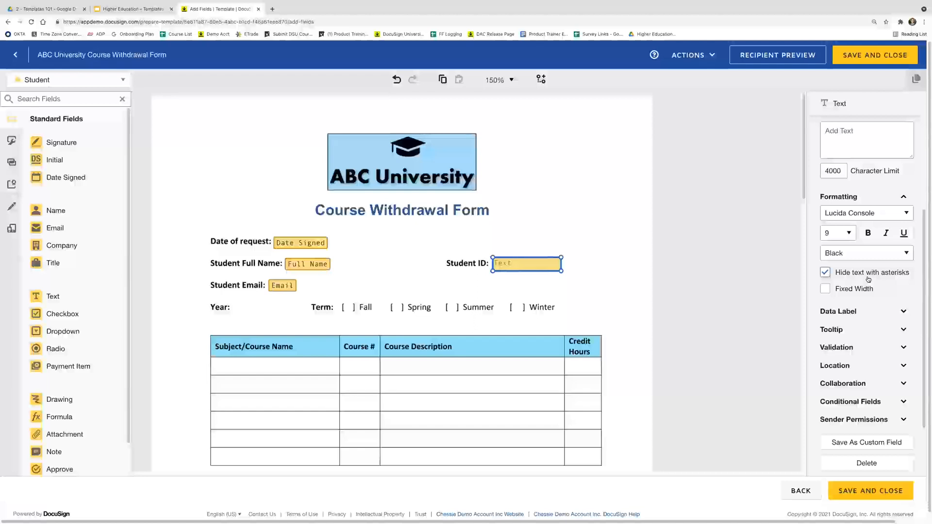
click(869, 276)
scroll(835, 303, down, 1)
click(856, 306)
scroll(850, 301, down, 1)
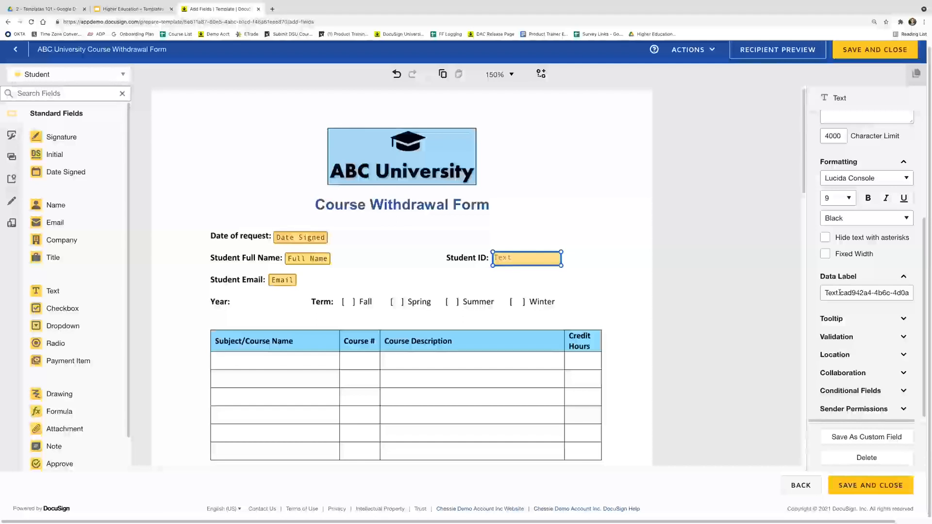
Replace the field's default auto-generated data label with 'Student ID'
click(840, 293)
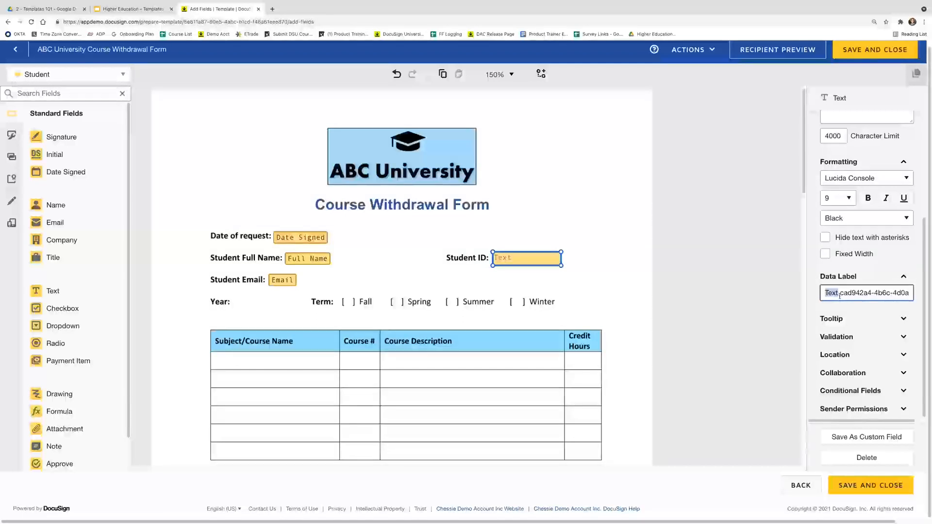
drag(840, 294, 915, 295)
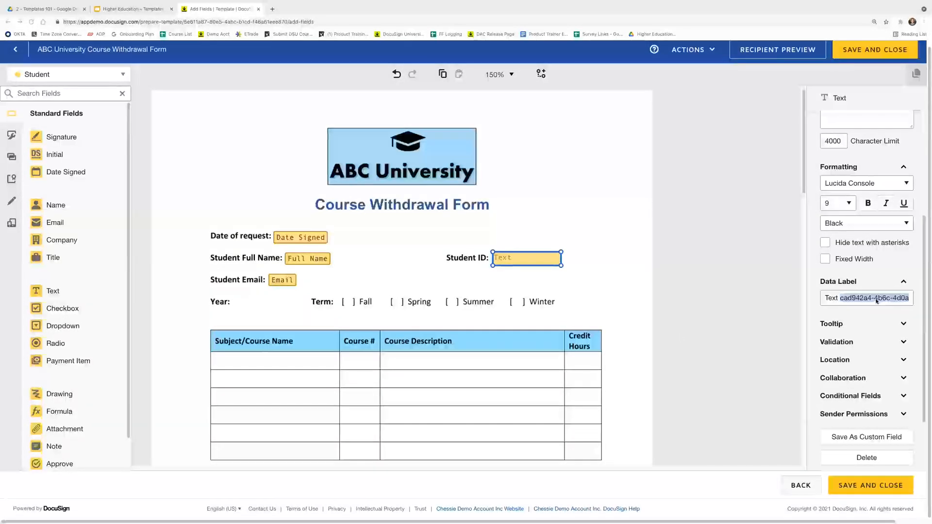
click(866, 298)
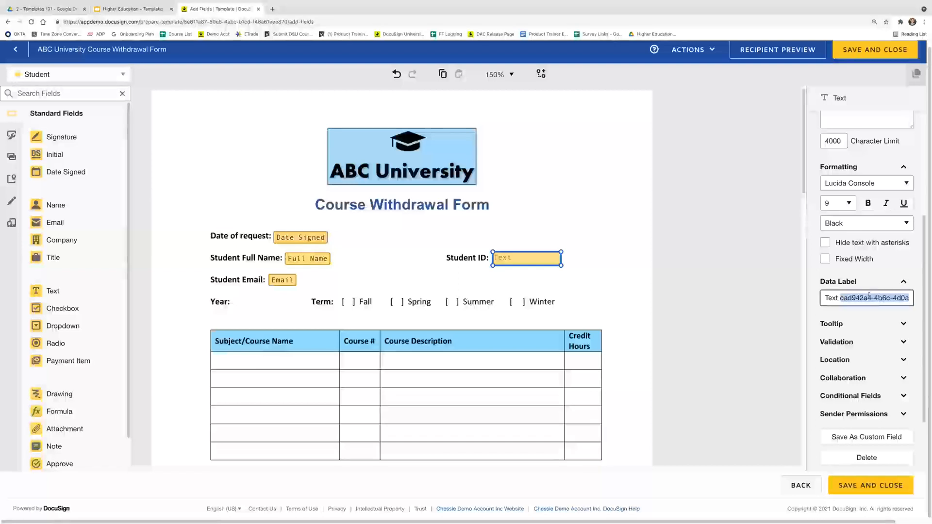
triple_click(866, 298)
key(BackSpace)
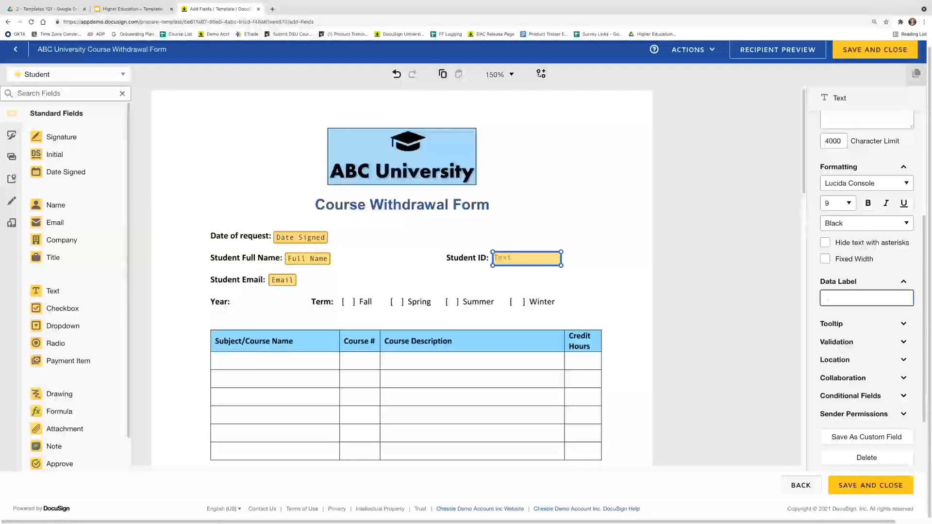
text(Student ID)
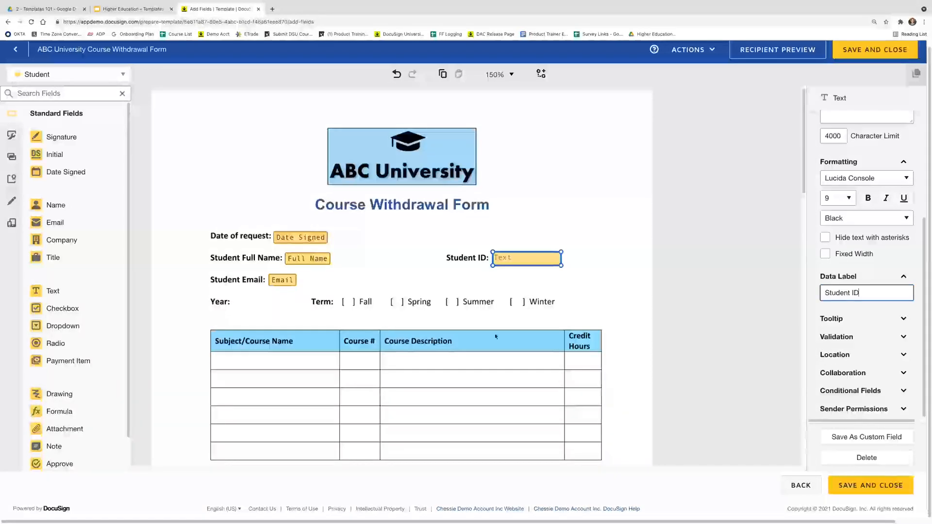
click(873, 282)
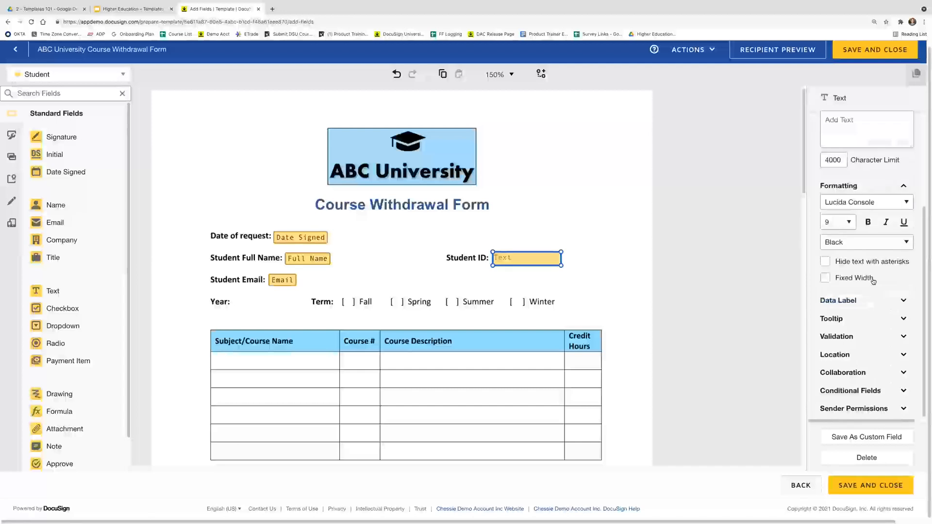
Give the Student ID field the tooltip 'Enter your 9 digit student ID number'
click(862, 320)
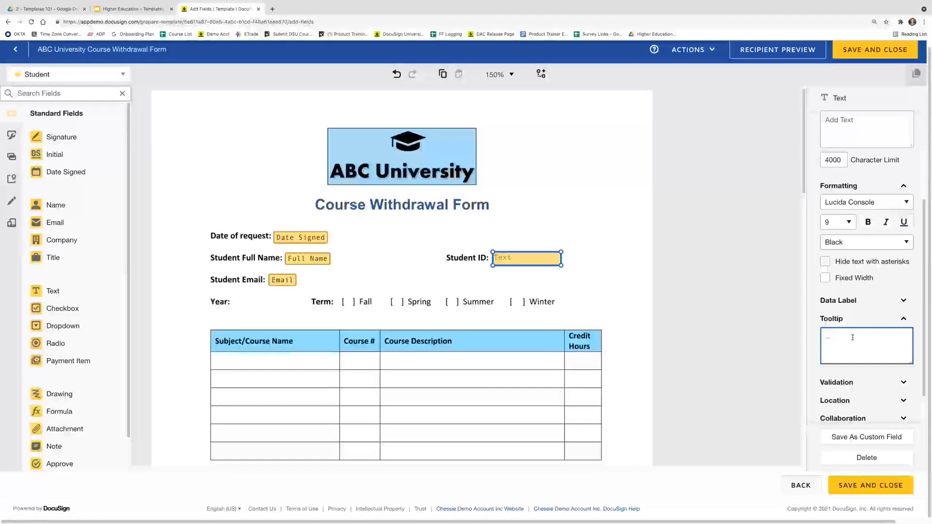
text(Enter your 9 did)
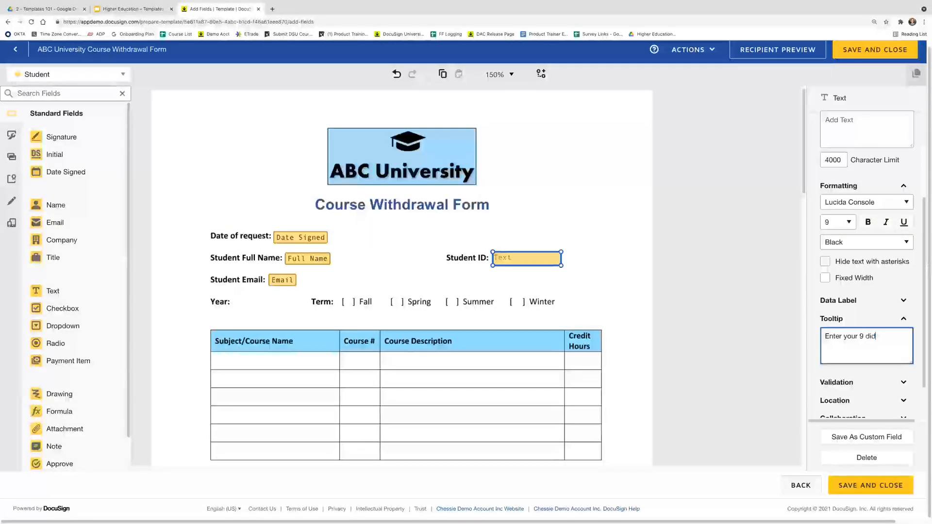
key(BackSpace)
text(git student ID u)
key(BackSpace)
text(nm)
key(BackSpace)
text(umbert)
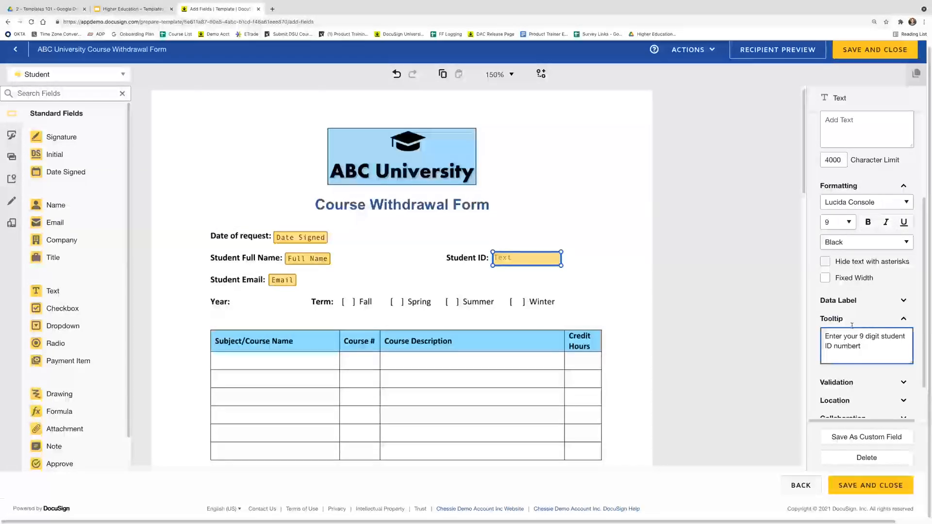
key(BackSpace)
Set the character limit to 9 and choose Numbers validation
double_click(834, 160)
text(9)
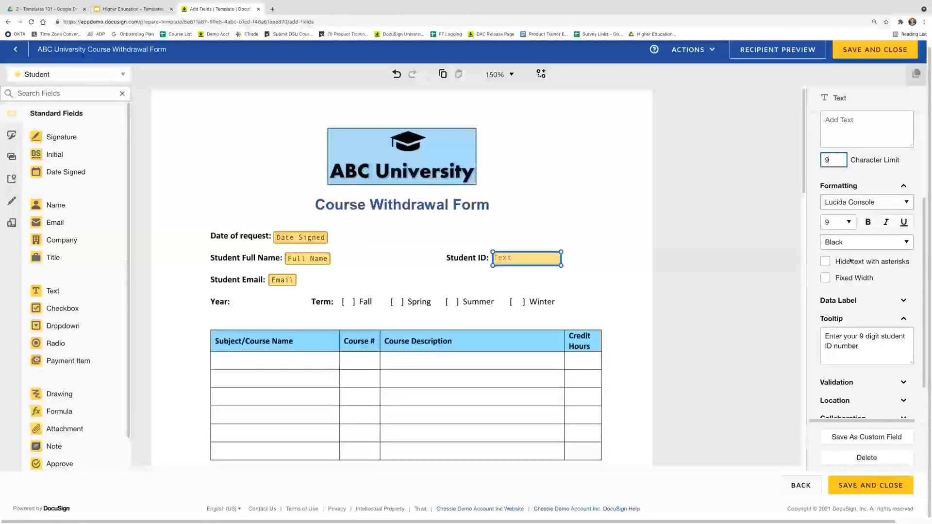
scroll(842, 277, down, 2)
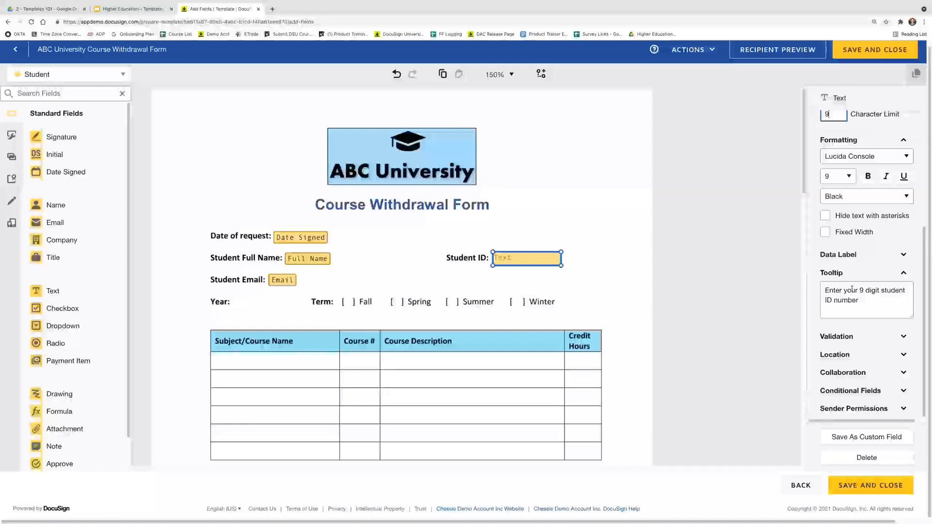
click(869, 337)
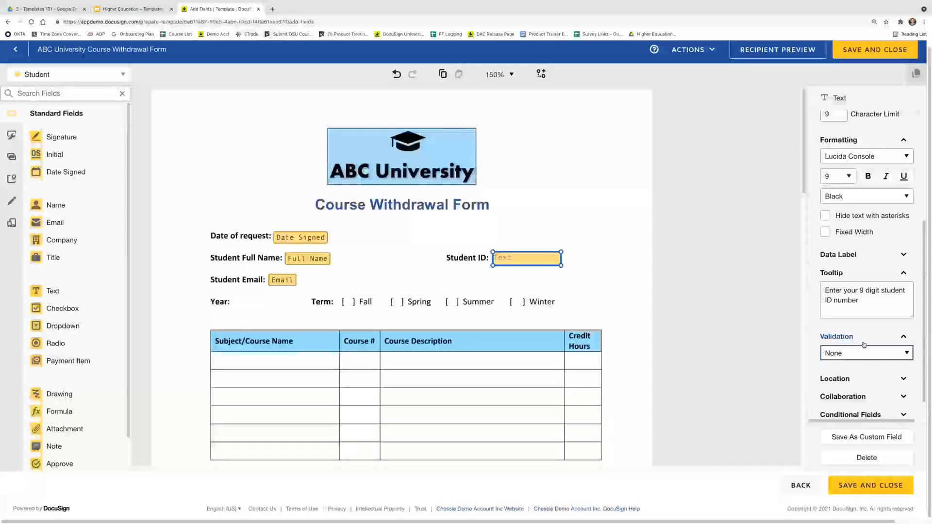
scroll(865, 342, down, 1)
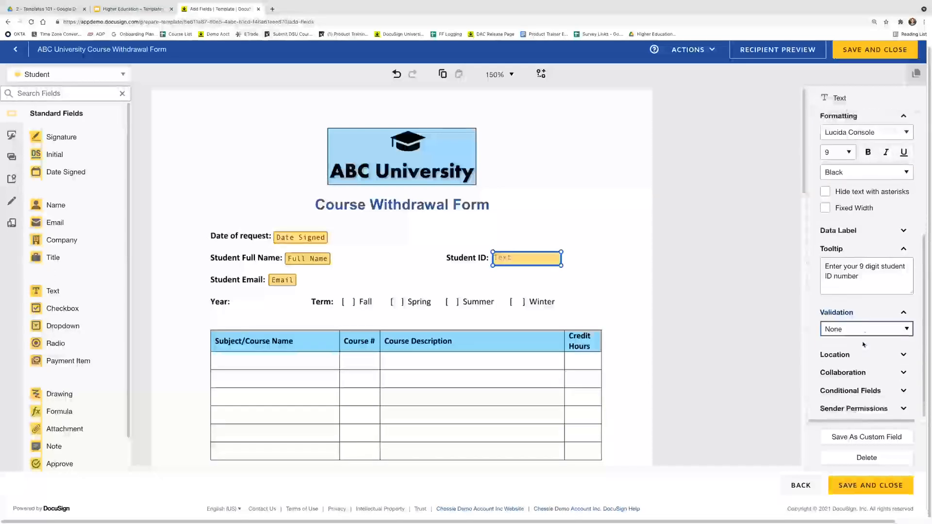
click(511, 265)
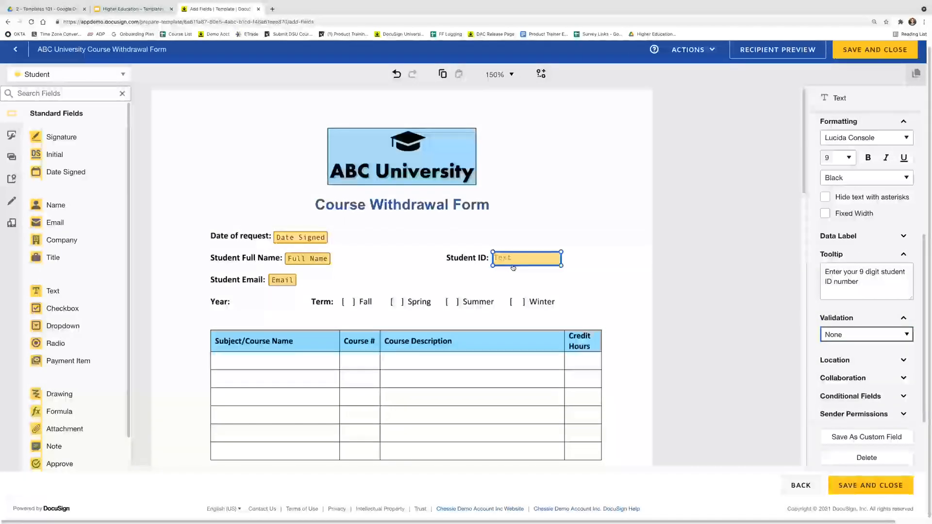
click(874, 340)
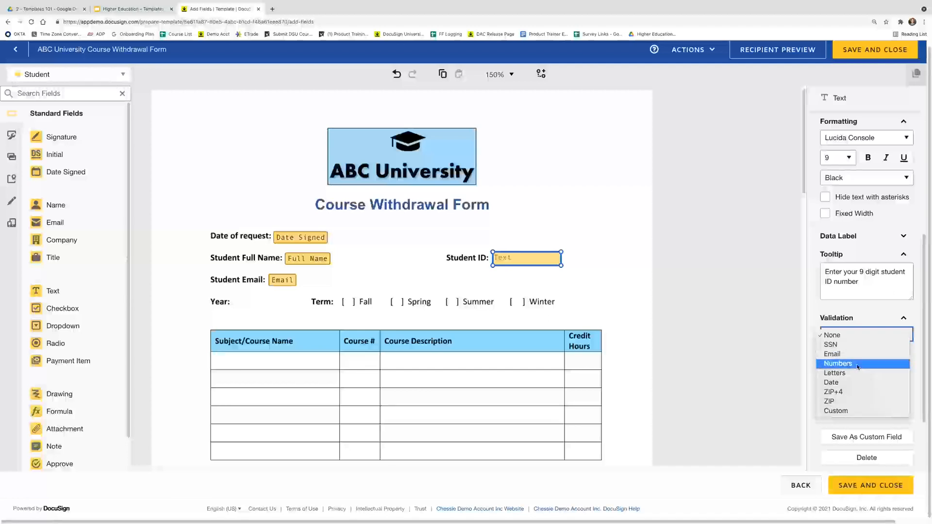
click(858, 368)
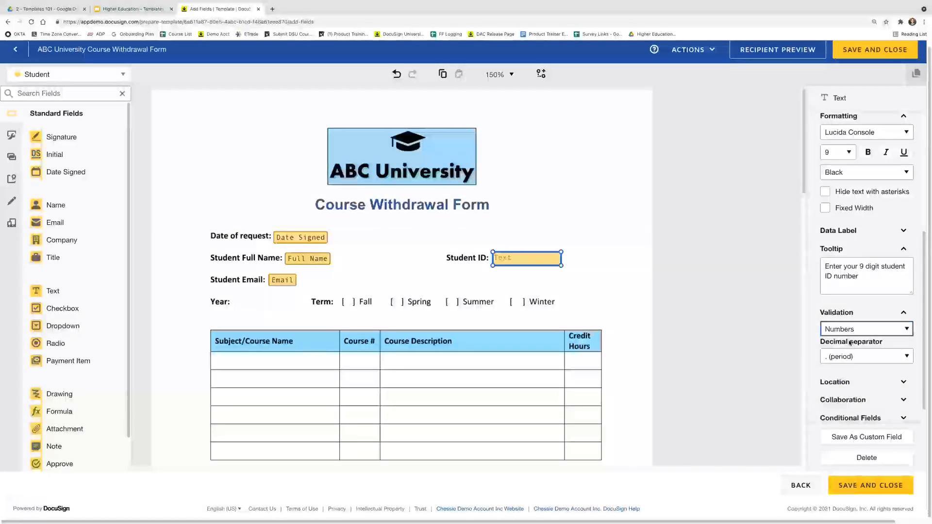
scroll(848, 342, down, 1)
click(863, 311)
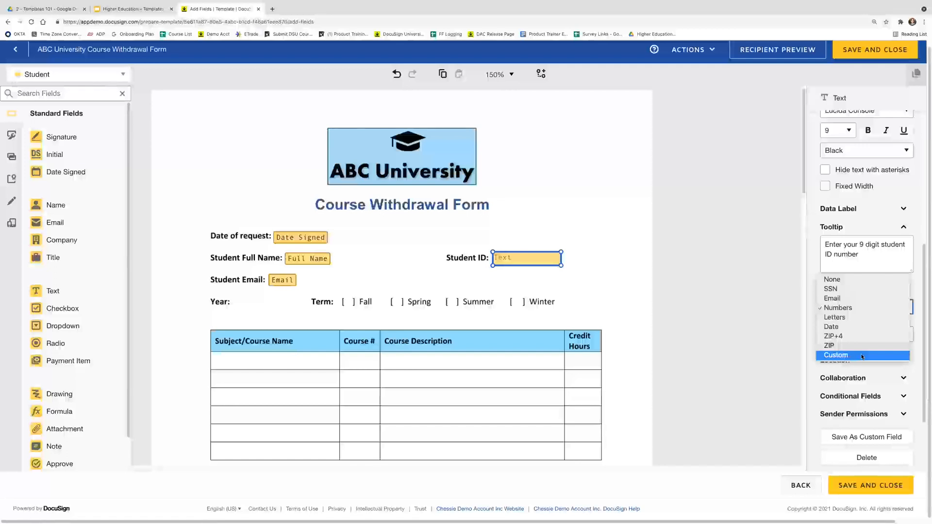
click(861, 309)
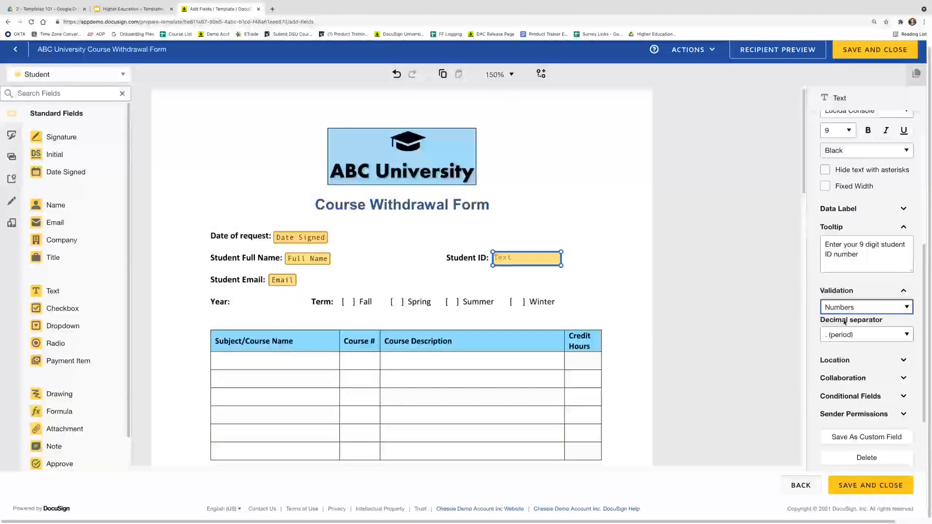
click(856, 379)
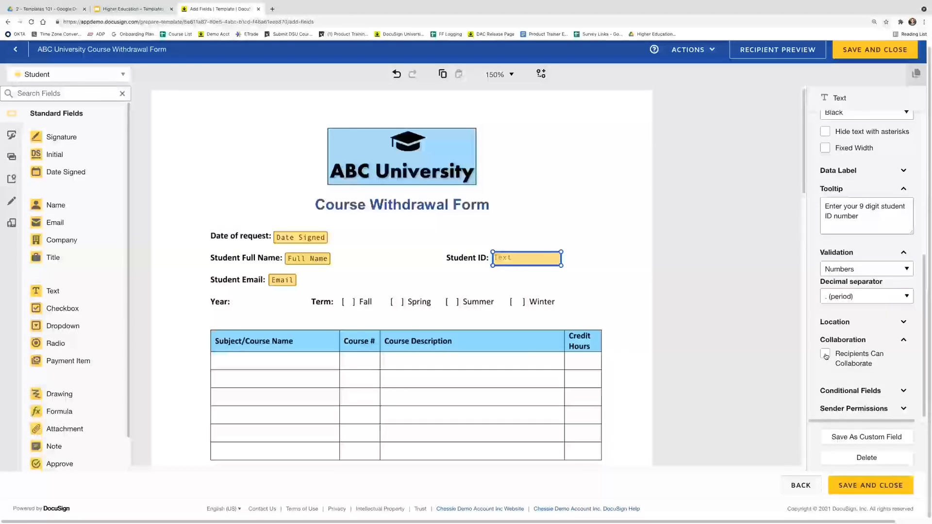
scroll(826, 357, up, 1)
click(838, 346)
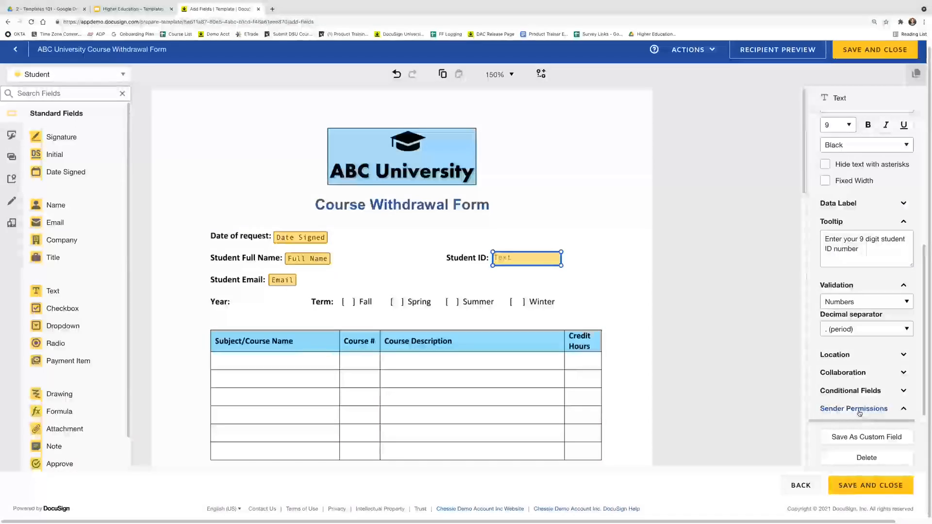
click(863, 412)
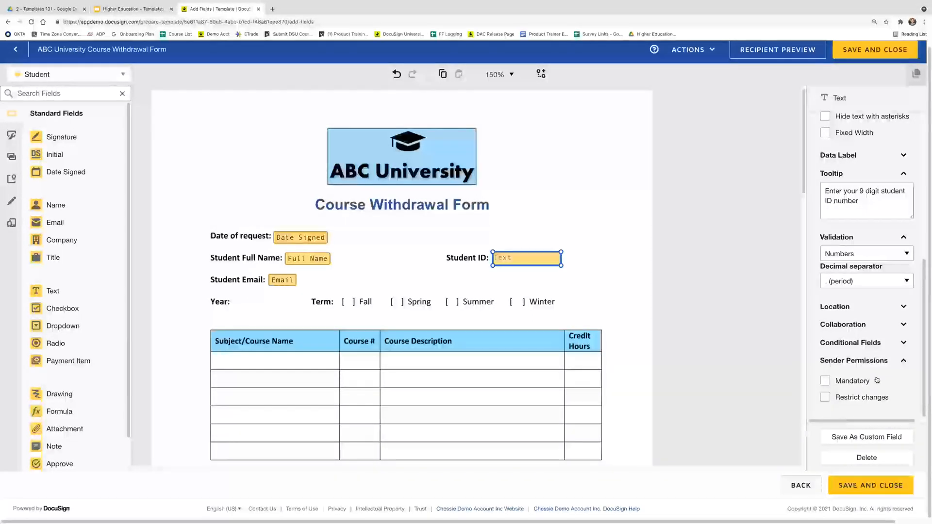
click(847, 384)
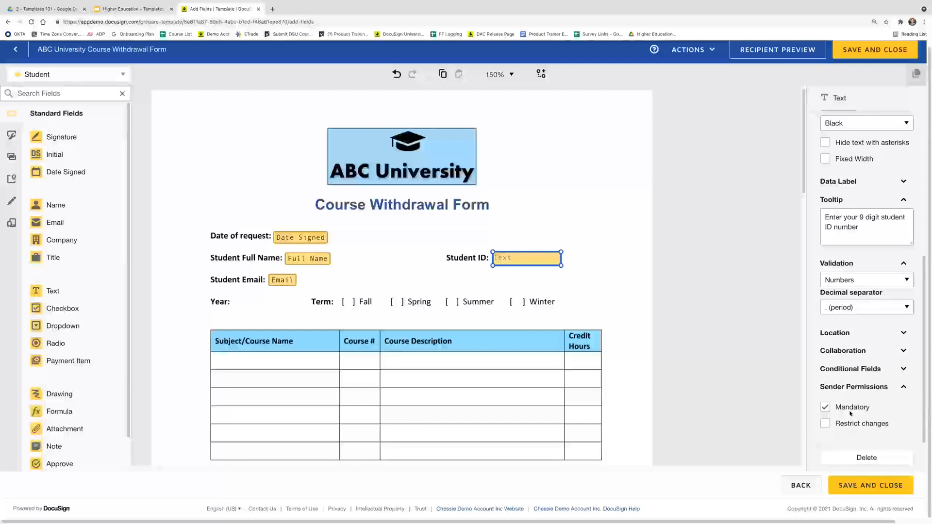
click(825, 424)
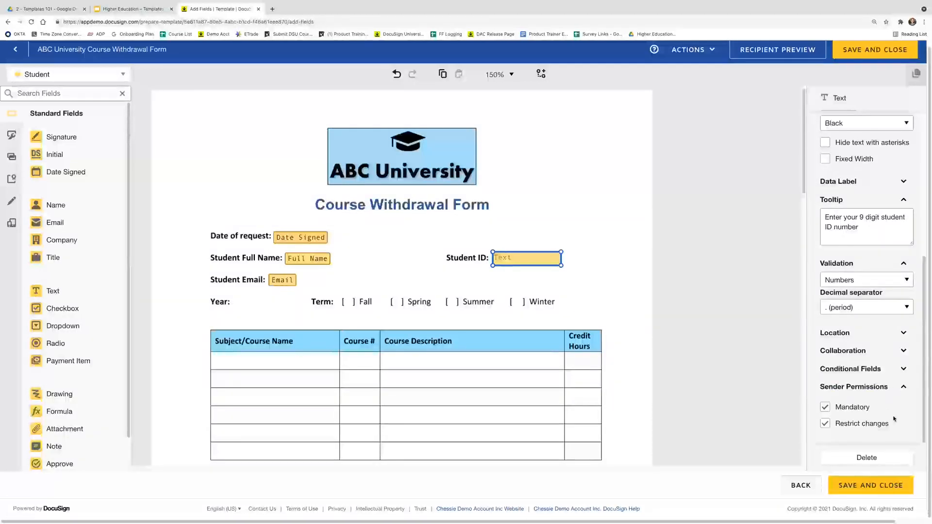
click(857, 424)
click(853, 408)
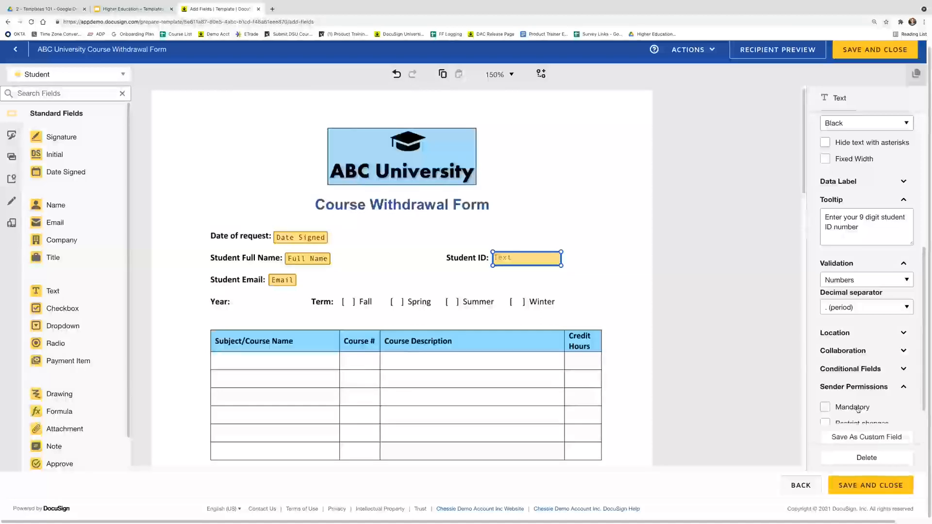
click(866, 369)
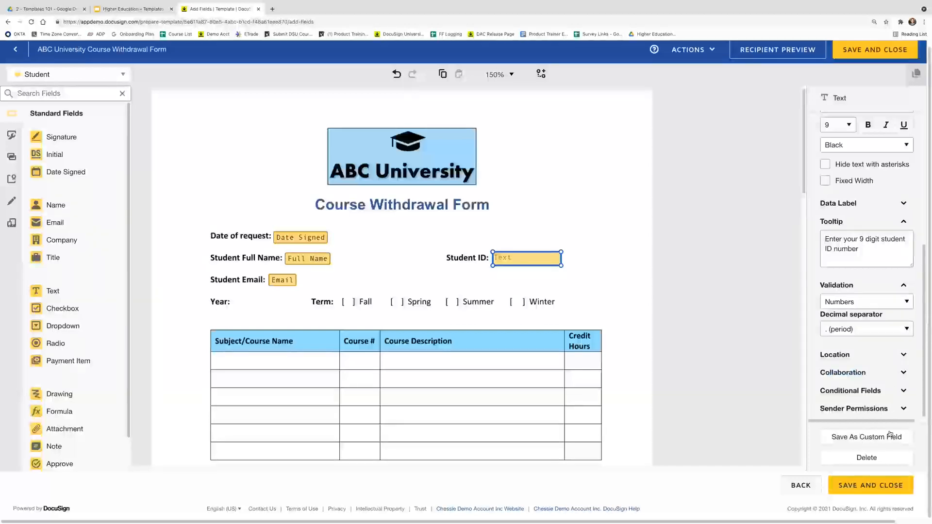
Save the Student ID field as a custom field named 'Student ID Number'
click(877, 438)
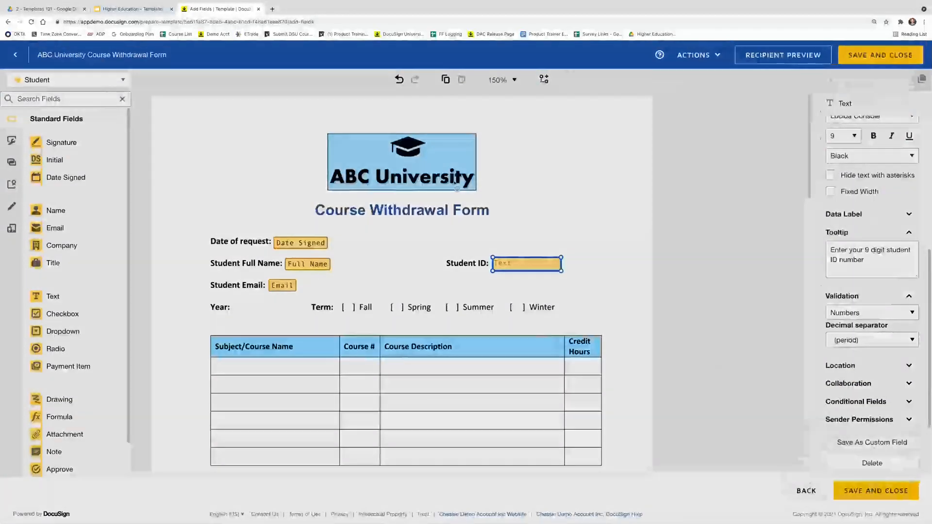
drag(529, 139, 370, 124)
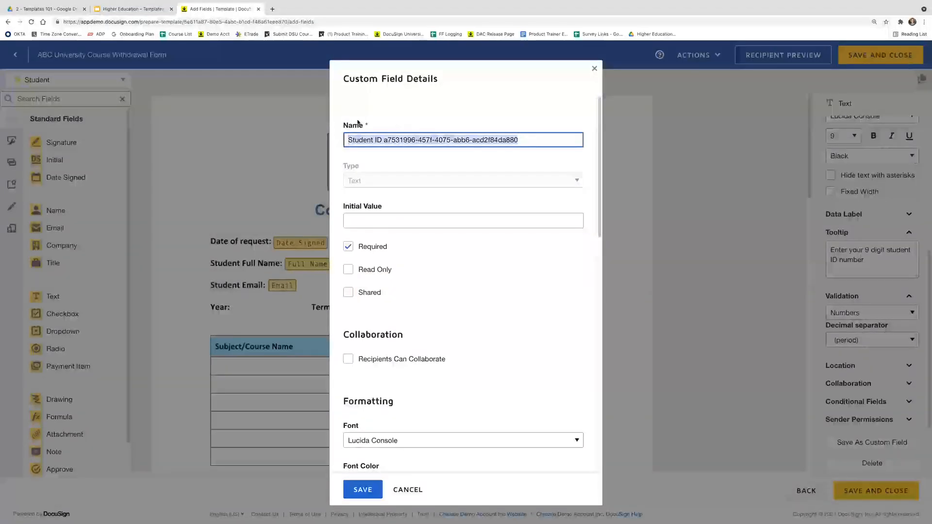
text(Student )
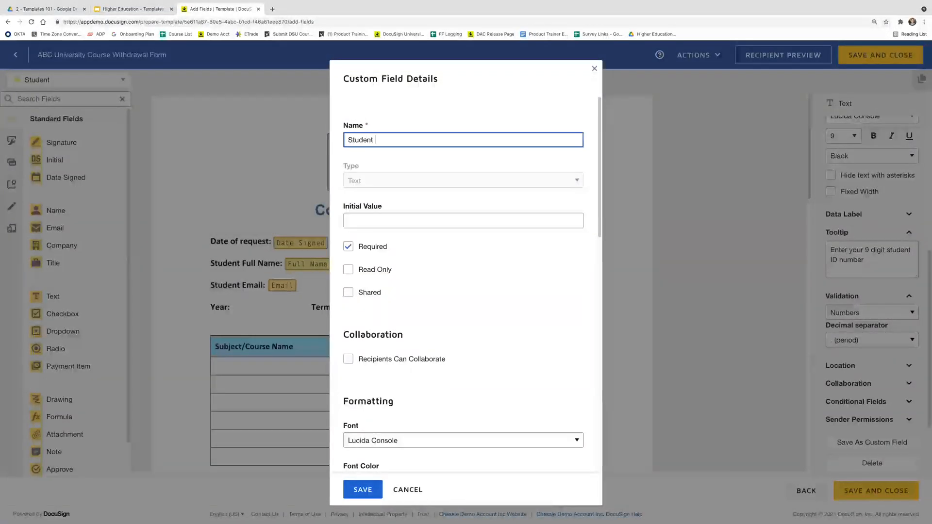
text(ID Number)
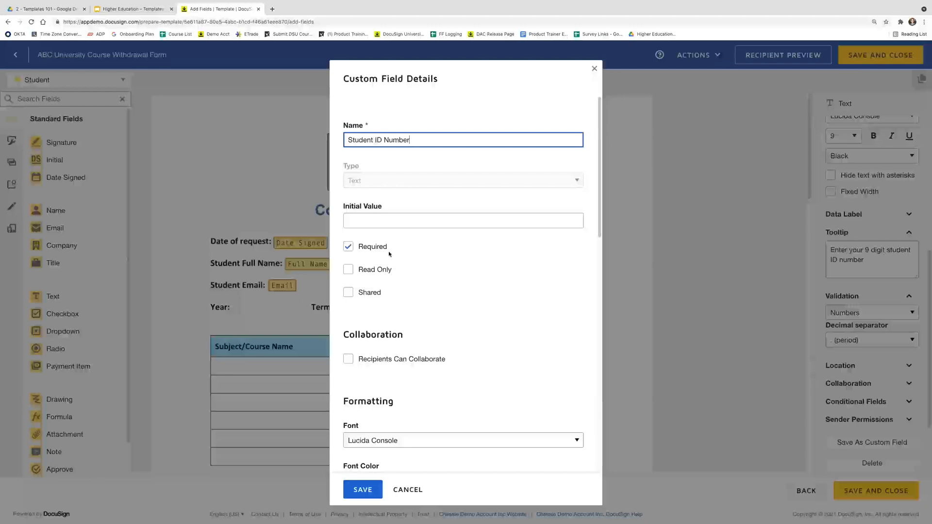
scroll(448, 277, down, 1)
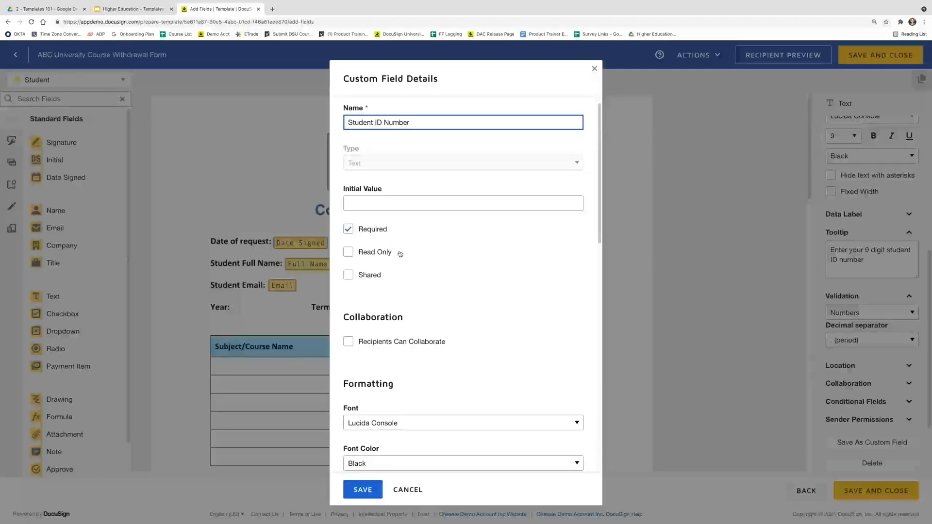
scroll(400, 254, down, 5)
scroll(379, 262, down, 7)
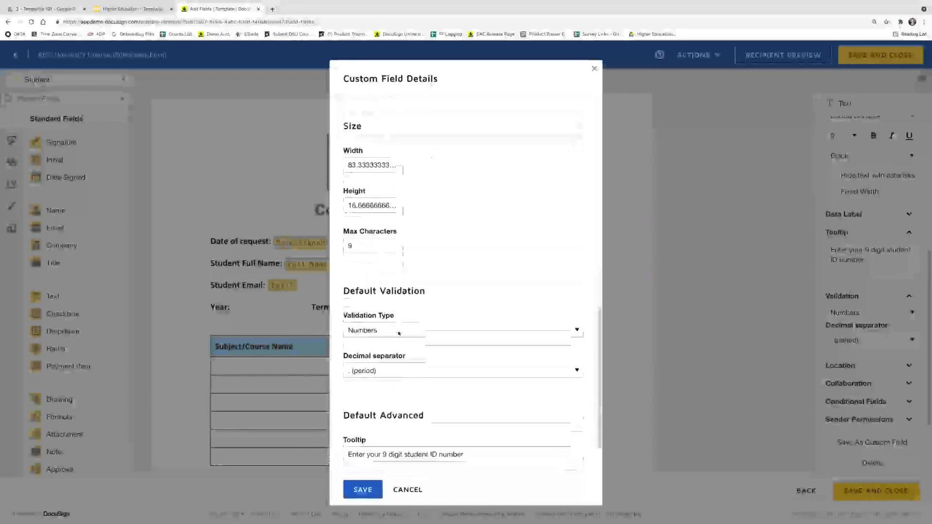
scroll(399, 334, down, 1)
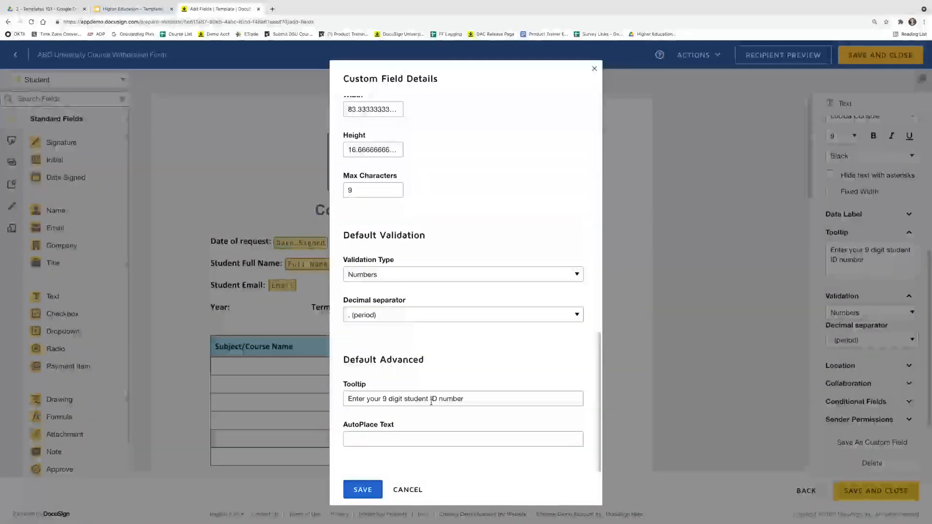
click(373, 489)
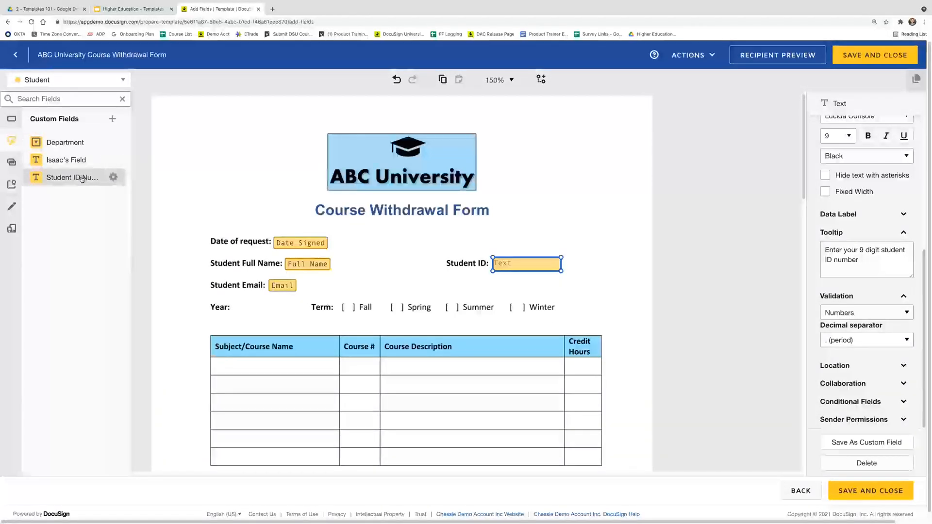
Delete the stray text field beside the ABC University logo
drag(81, 180, 294, 172)
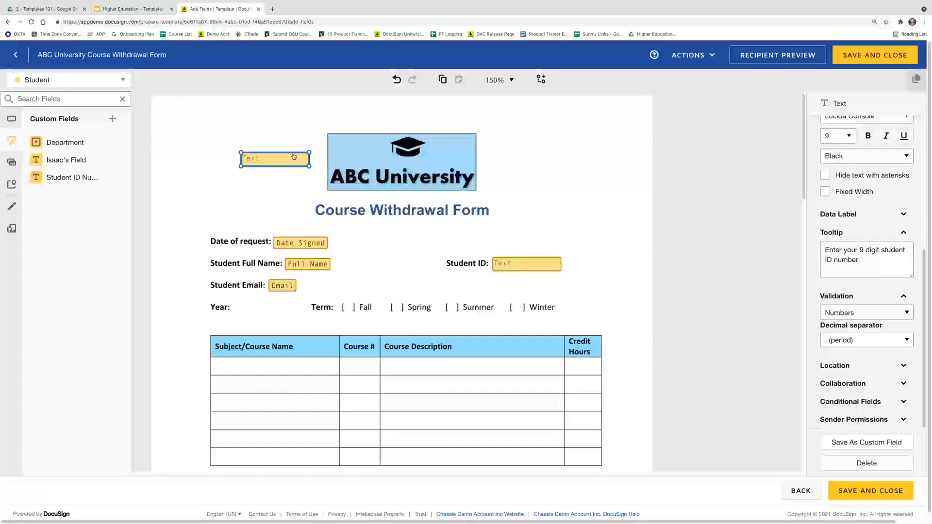
key(Delete)
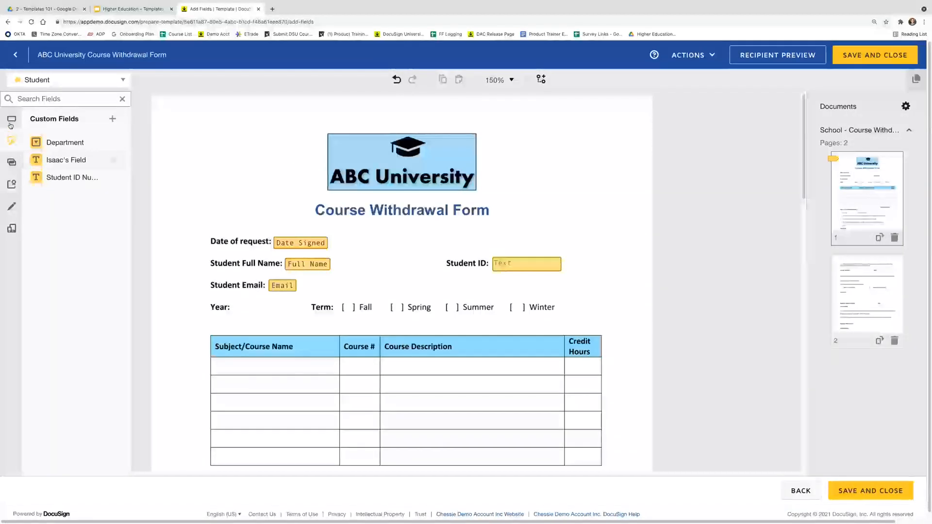
click(11, 123)
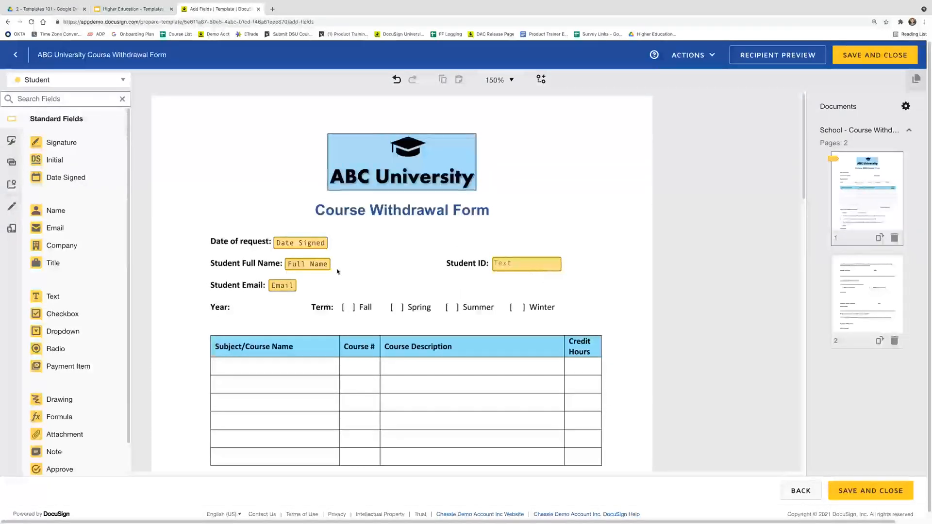
Place a pre-fill Text field beside Year: and review its properties
scroll(342, 289, down, 1)
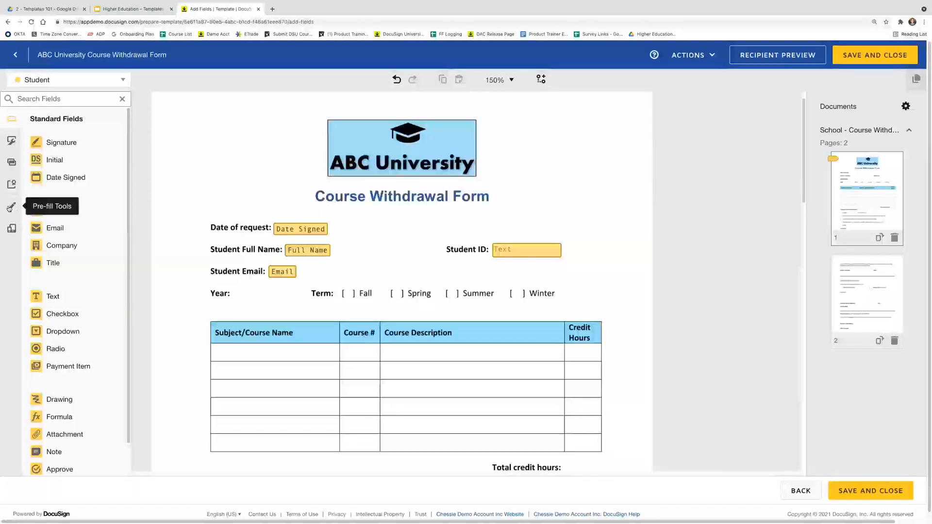
click(11, 209)
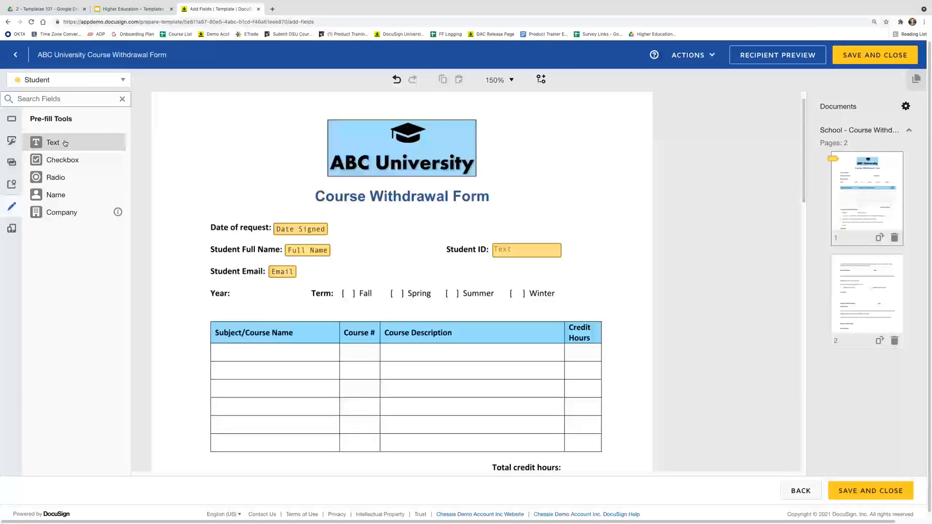
drag(65, 143, 234, 291)
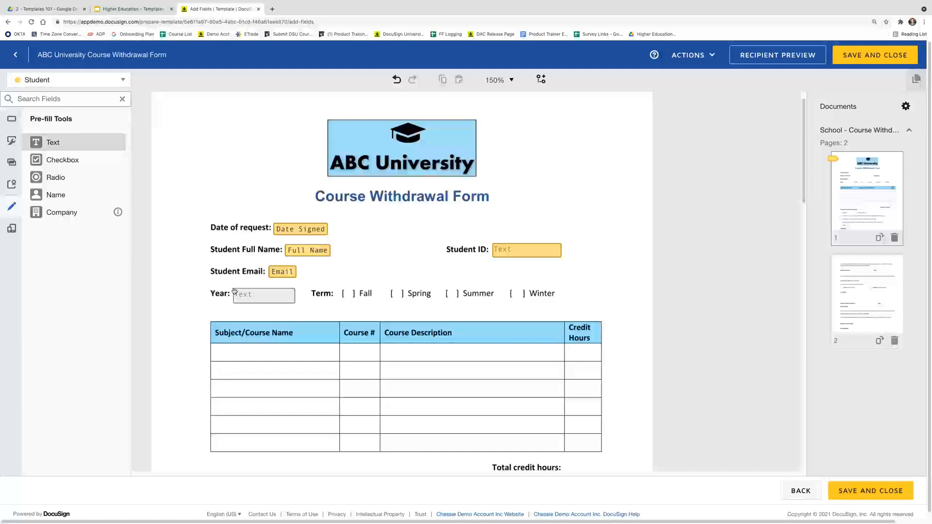
click(234, 290)
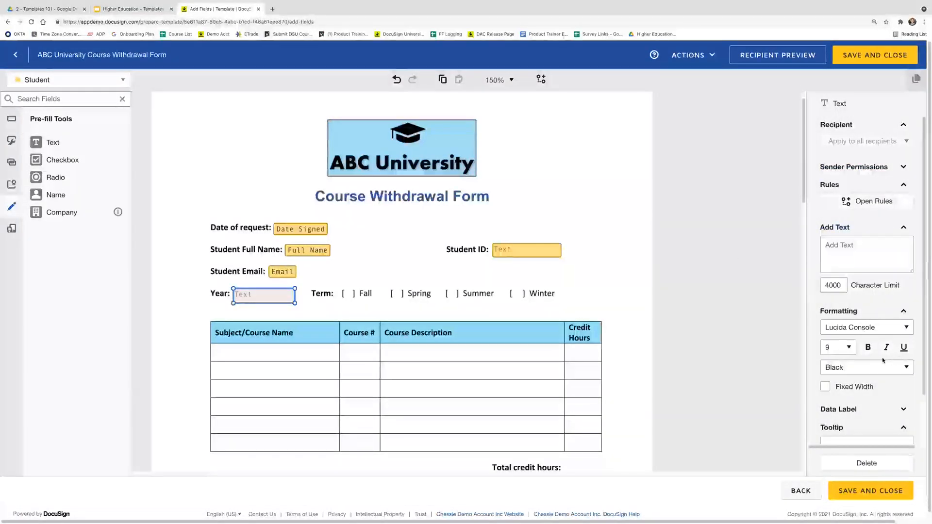
scroll(884, 360, down, 2)
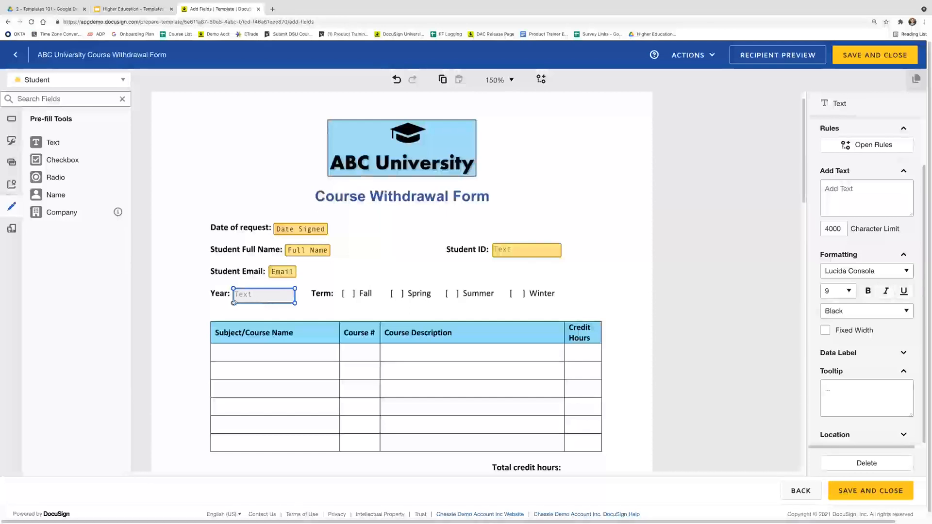
click(11, 119)
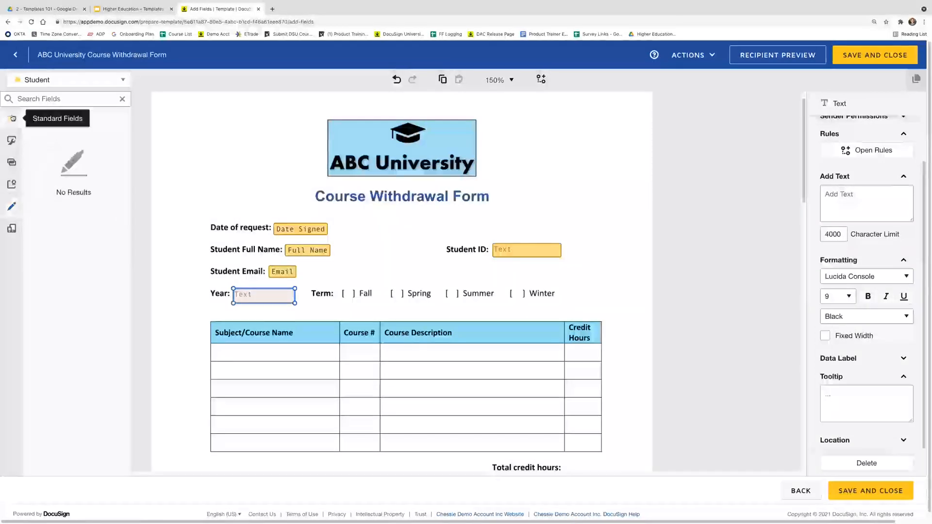
click(257, 315)
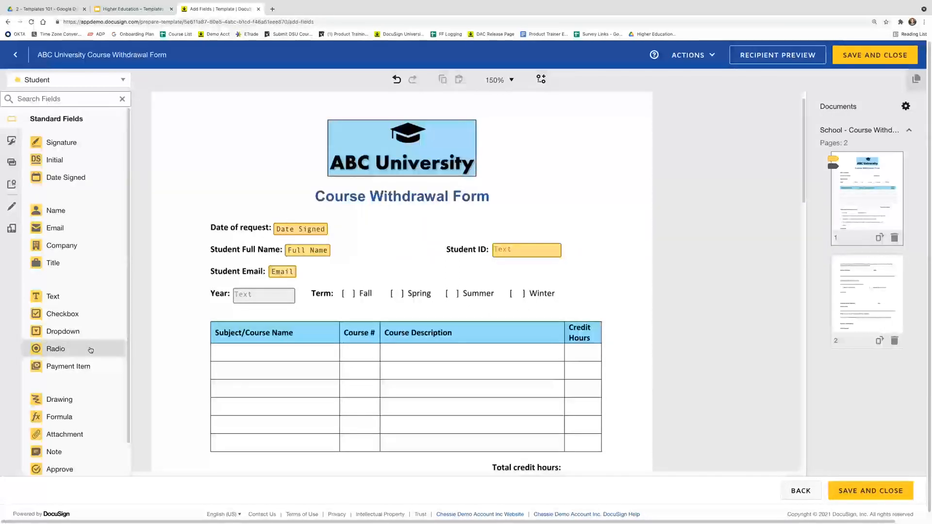
Add a radio group with buttons on the Fall, Spring, Summer and Winter brackets
drag(91, 350, 342, 290)
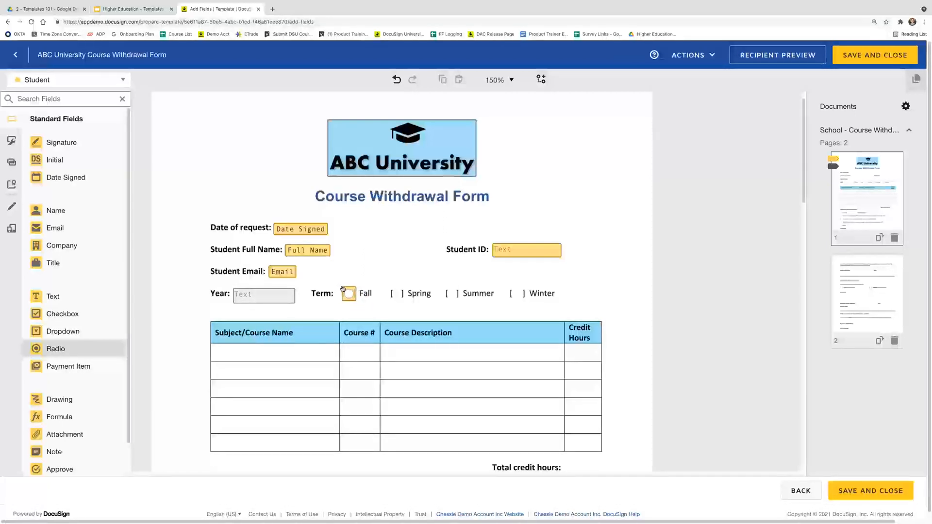
click(346, 293)
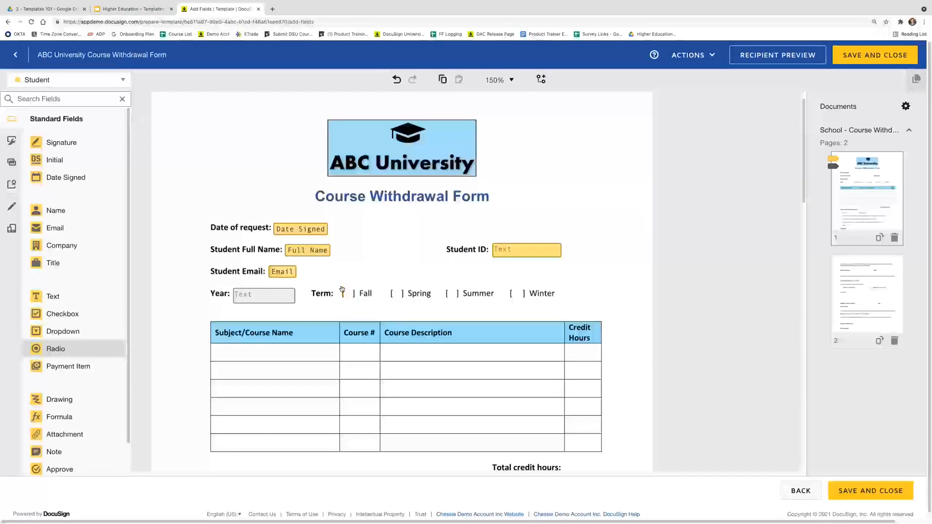
click(348, 324)
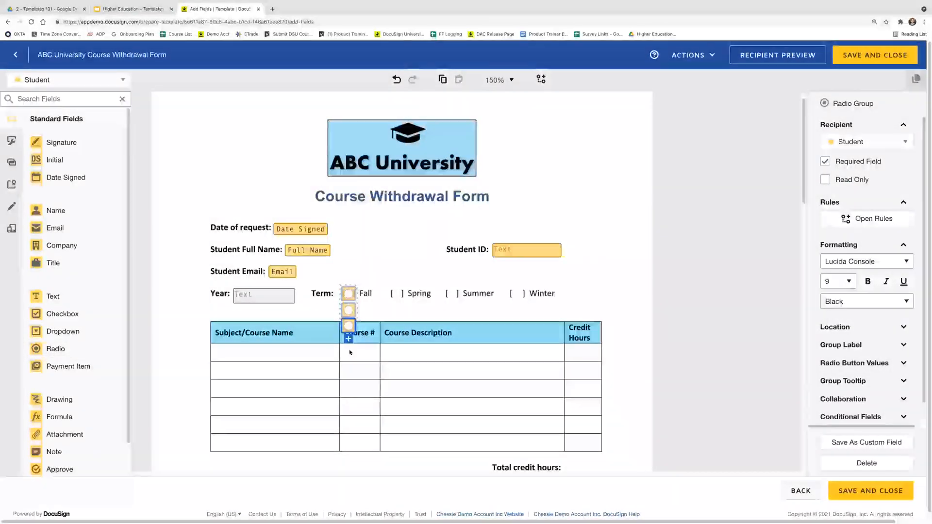
click(349, 340)
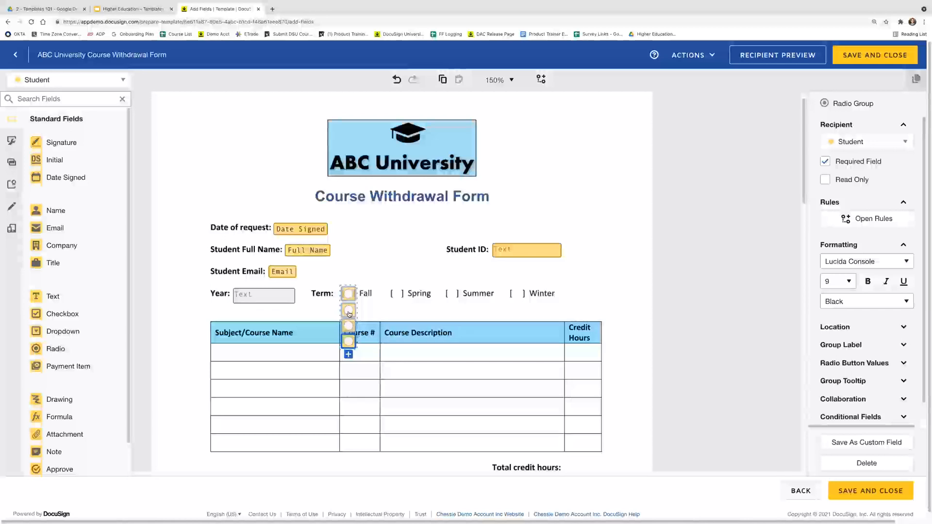
drag(349, 314, 398, 294)
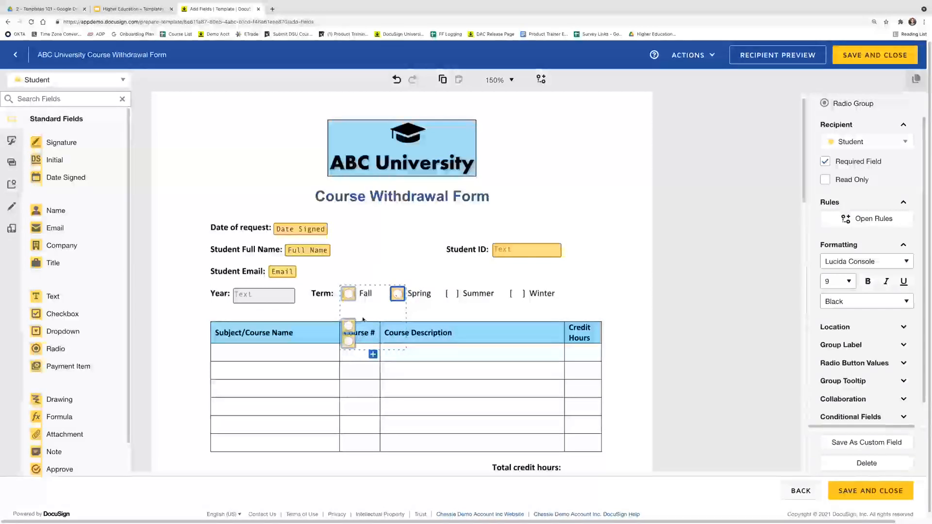
drag(350, 327, 454, 293)
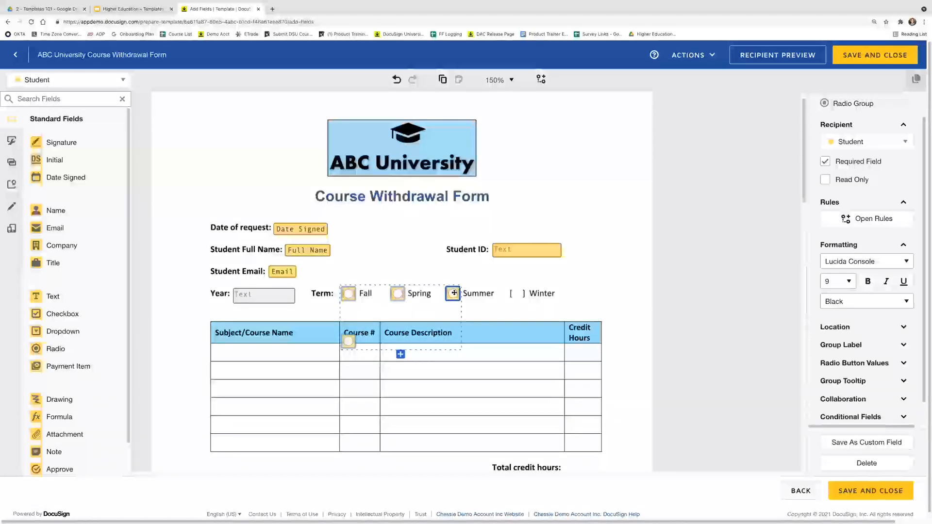
drag(348, 342, 518, 295)
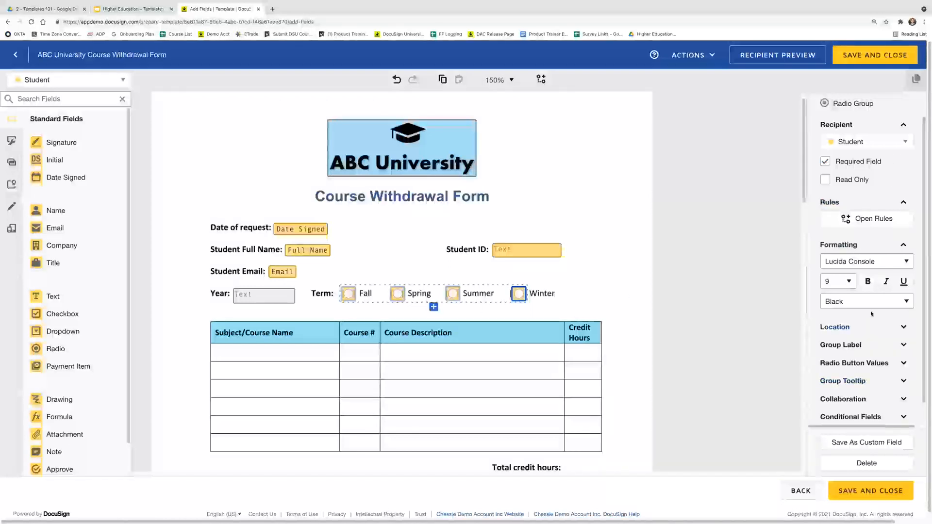
scroll(854, 295, down, 1)
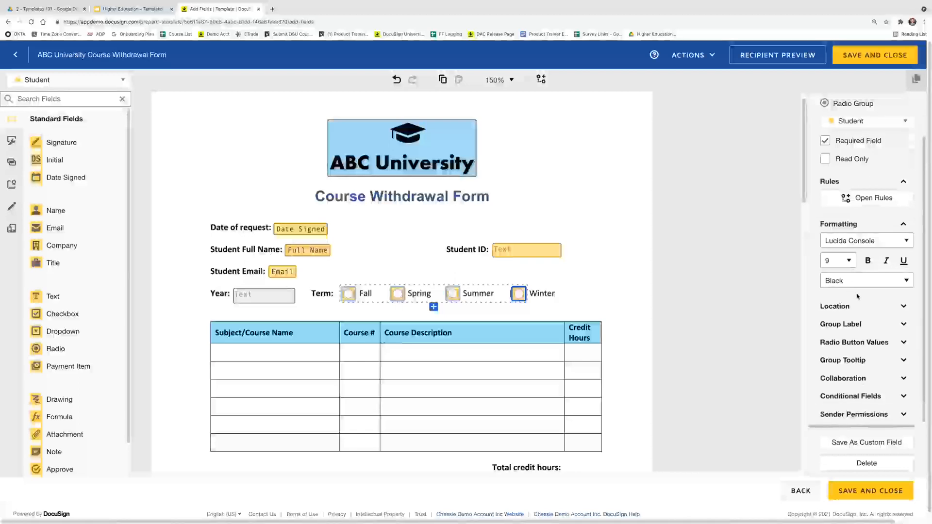
scroll(855, 301, down, 1)
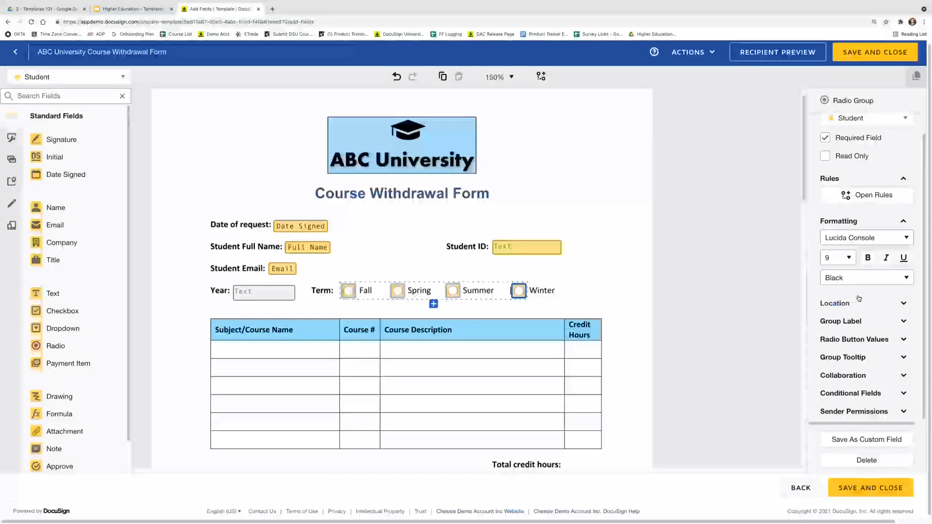
Rename the radio group's label to 'Term'
click(873, 326)
key(Left)
key(Left)
key(Left)
key(Left)
key(Left)
key(Left)
key(Left)
key(Left)
key(Left)
key(Left)
key(Left)
key(Left)
key(Left)
key(Left)
key(Left)
key(Left)
key(Left)
key(Left)
key(Left)
key(Left)
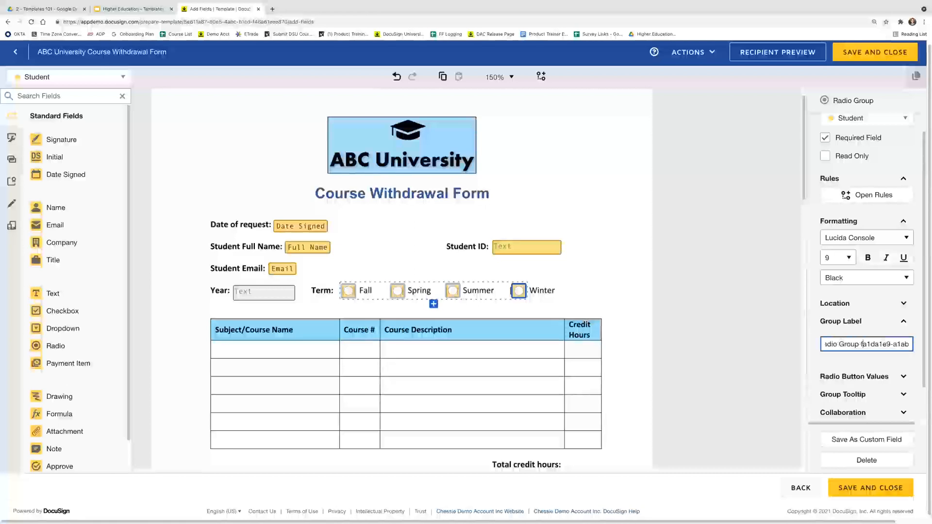
key(Left)
key(Left)
key(Left)
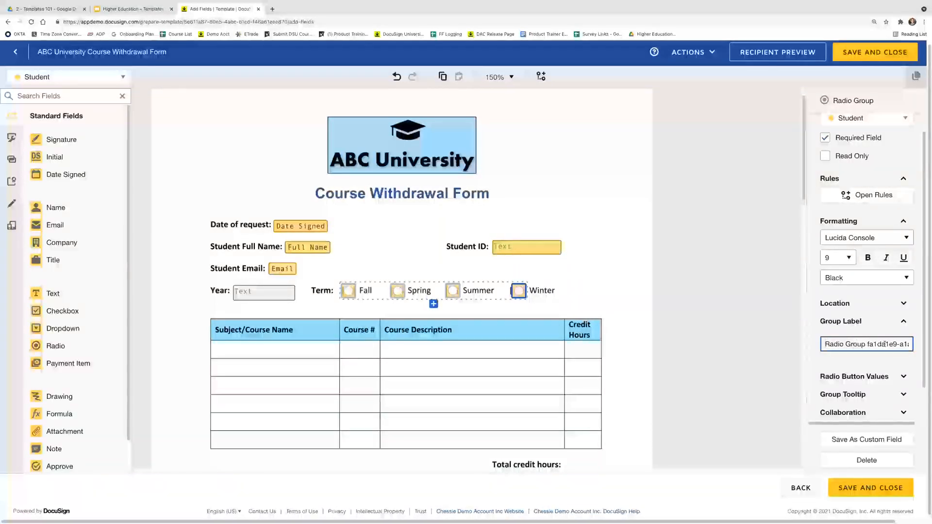
triple_click(885, 344)
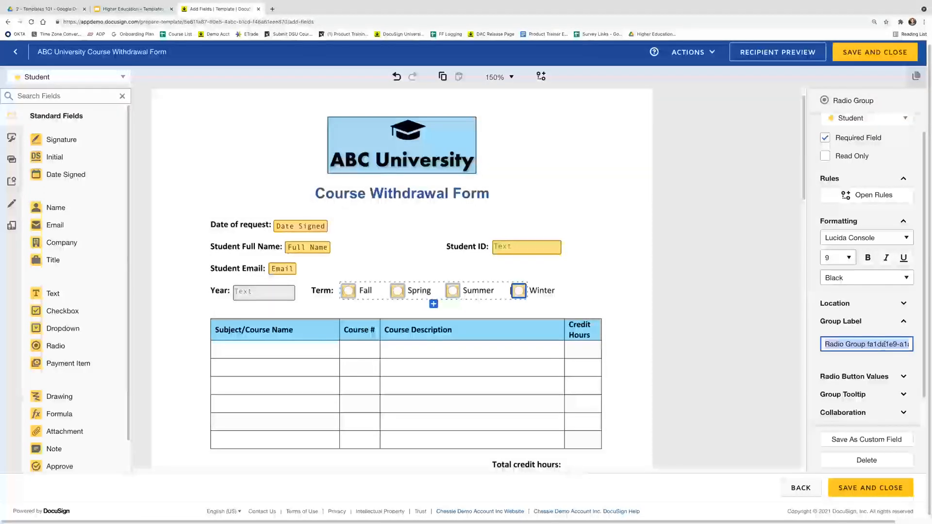
key(BackSpace)
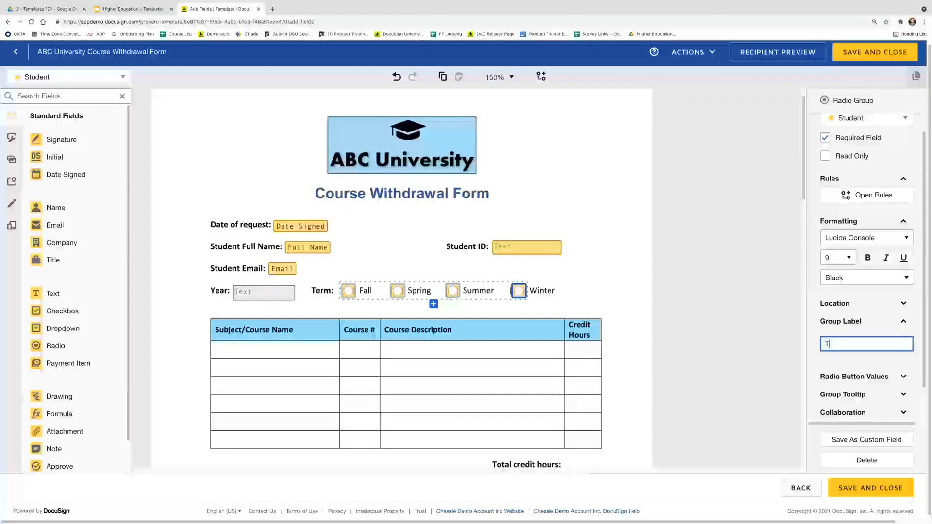
text(Term)
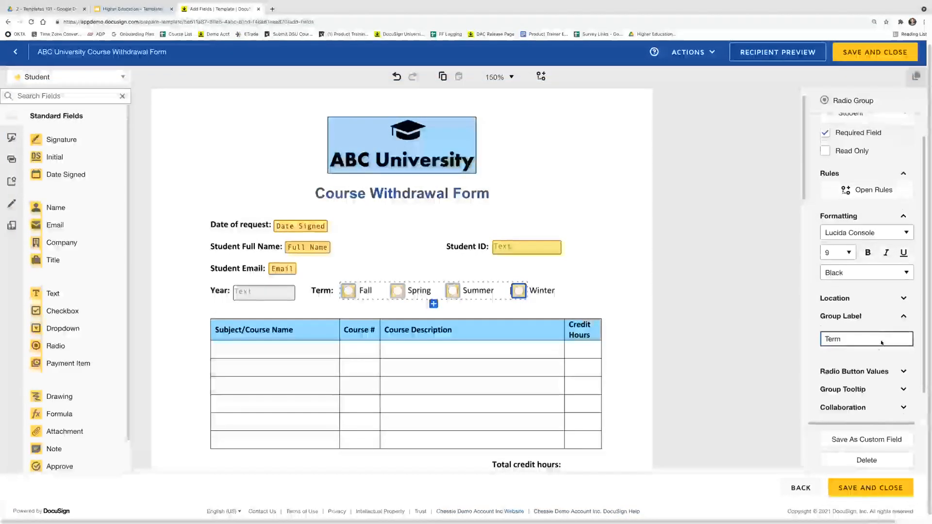
scroll(879, 342, down, 1)
Set the radio button values to Fall, Spring, Summer and Winter
click(875, 348)
scroll(875, 346, down, 2)
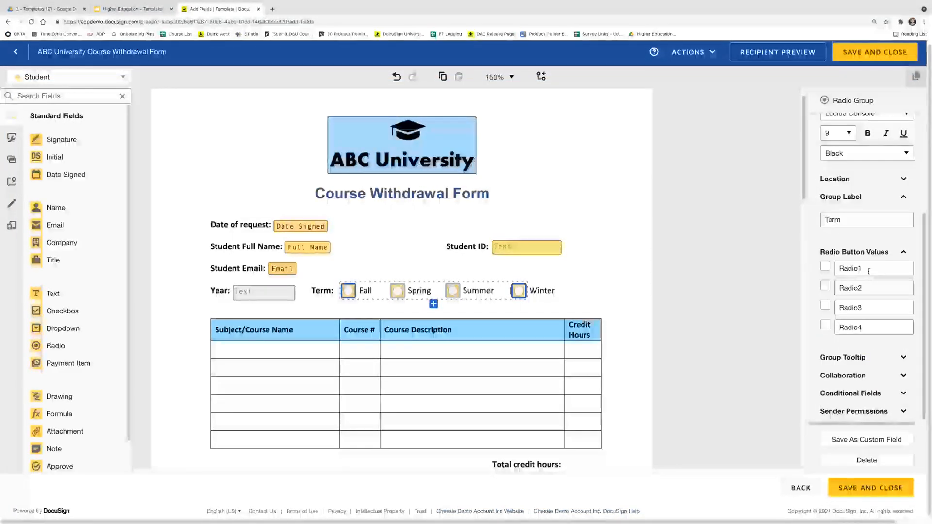
drag(868, 268, 836, 268)
text(Fall)
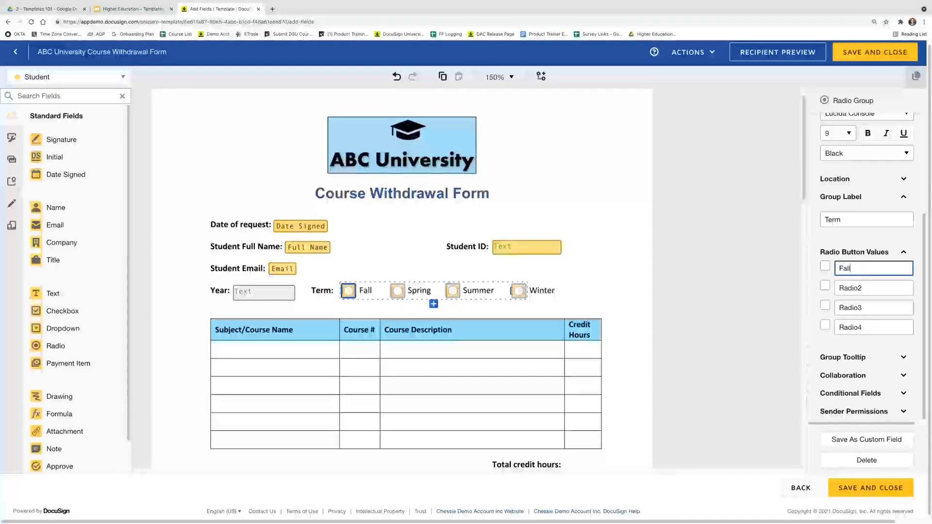
double_click(878, 287)
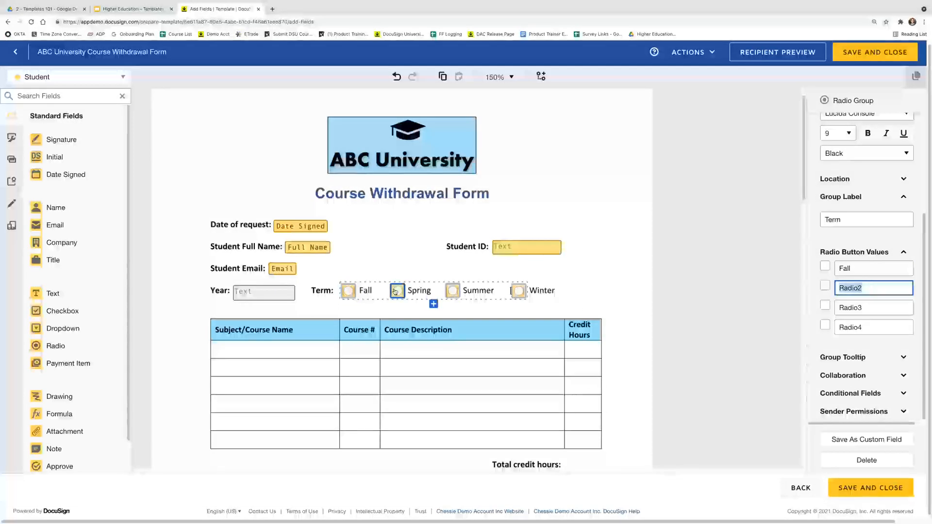
text(Spring)
key(Tab)
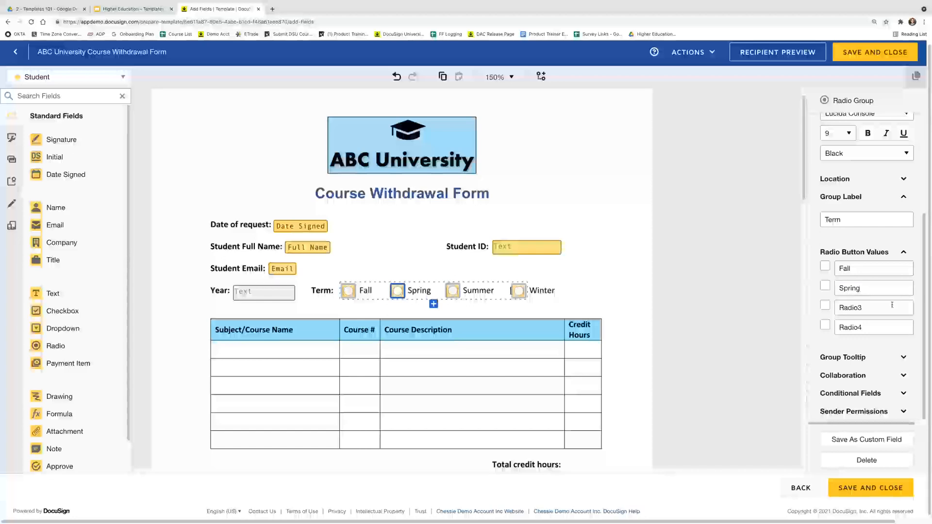
key(Tab)
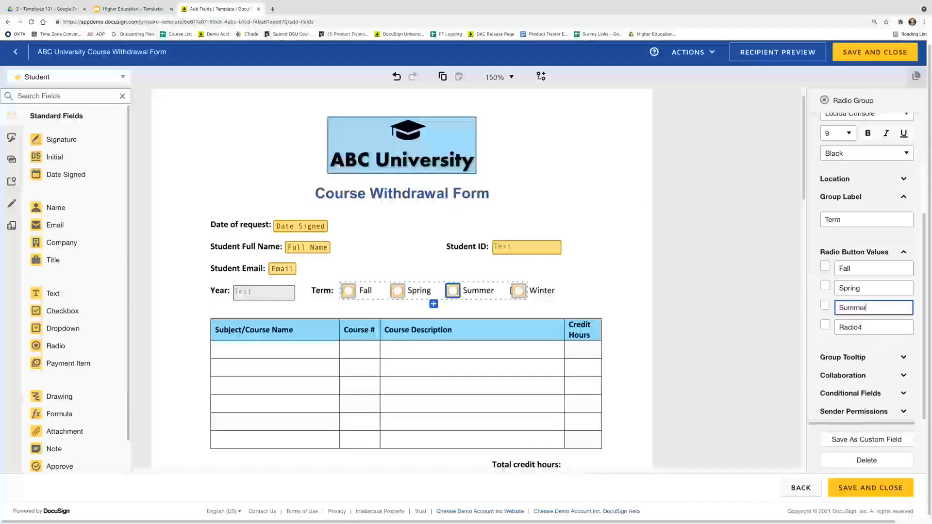
key(Tab)
key(Tab)
text(Wi)
Enter the group tooltip 'Select the term you are withdrawing from', correcting 'withdrawing'
click(840, 359)
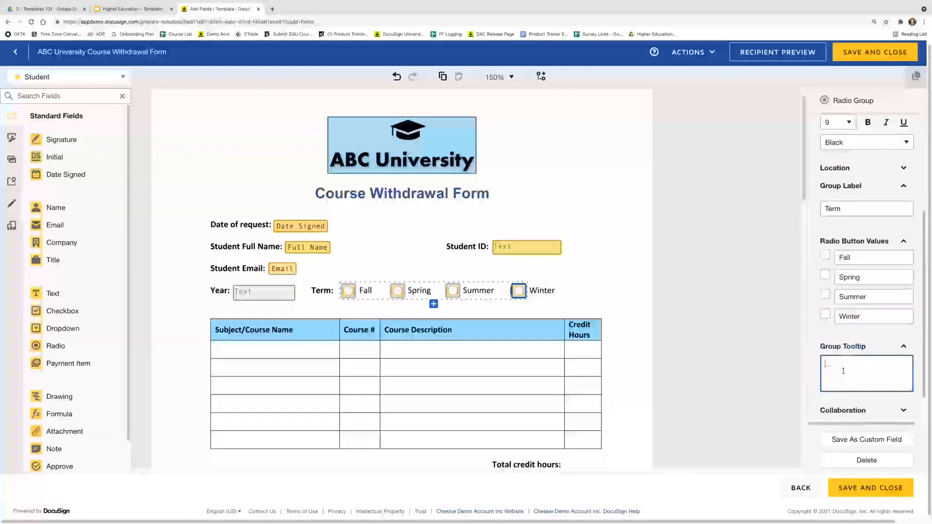
text(Selec he)
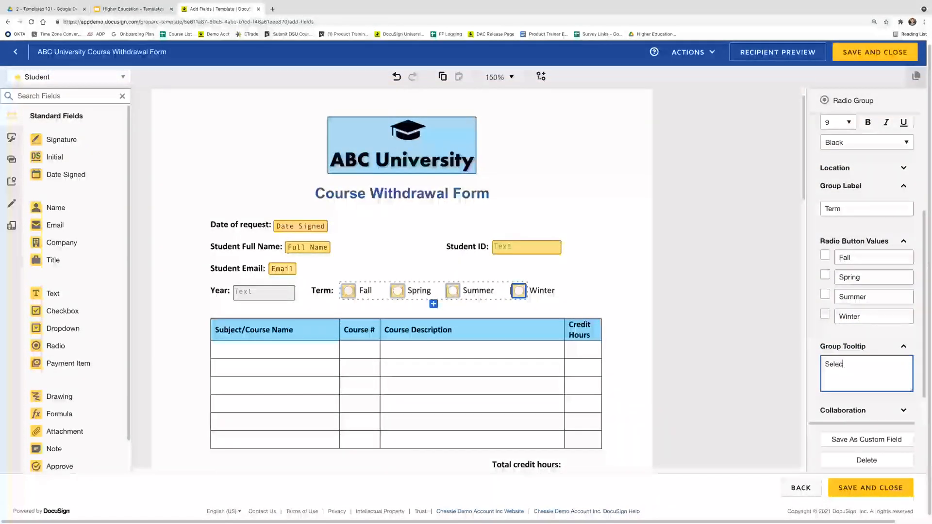
key(BackSpace)
key(BackSpace)
key(BackSpace)
text(t)
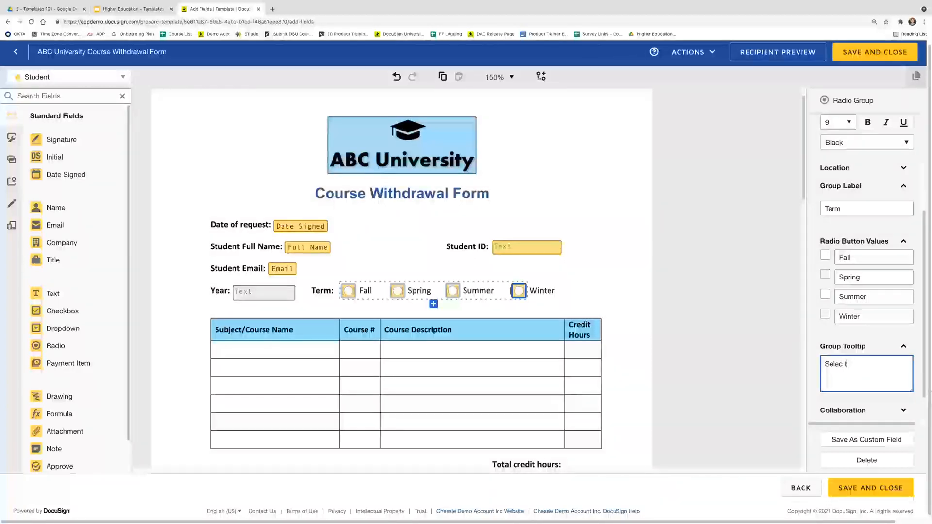
text(t th)
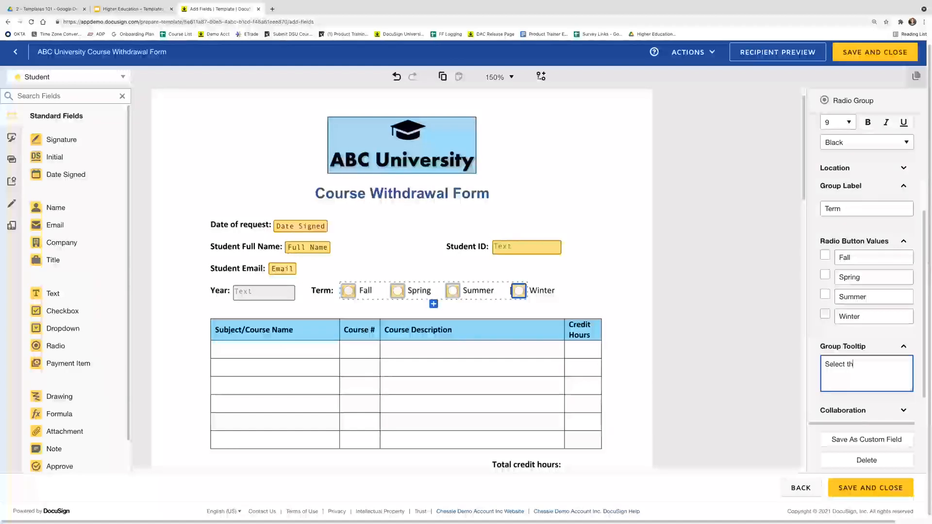
text(e  term you aewi)
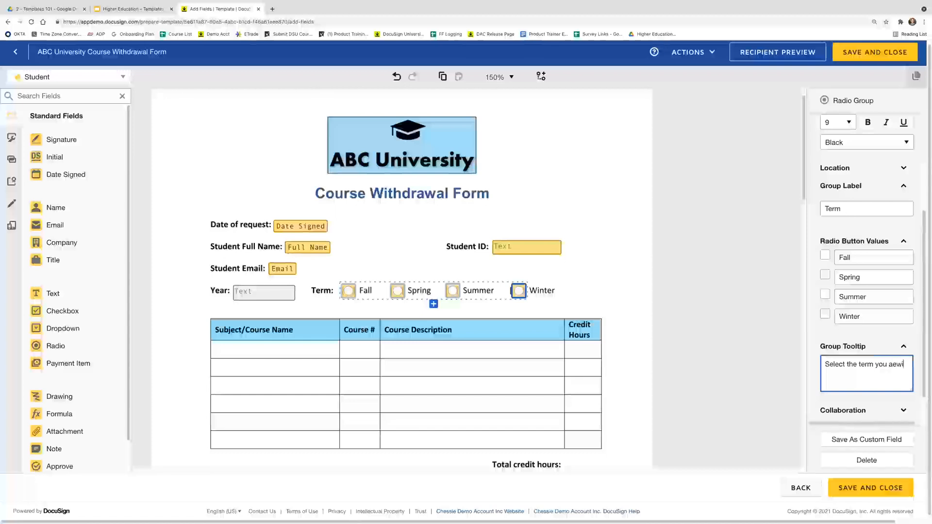
key(BackSpace)
key(BackSpace)
key(BackSpace)
text(re wit)
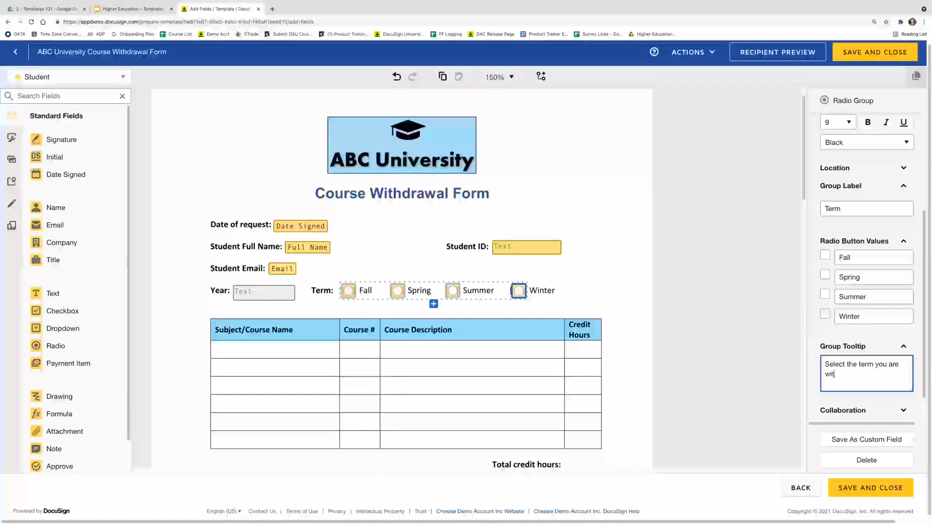
text(hdrawig from)
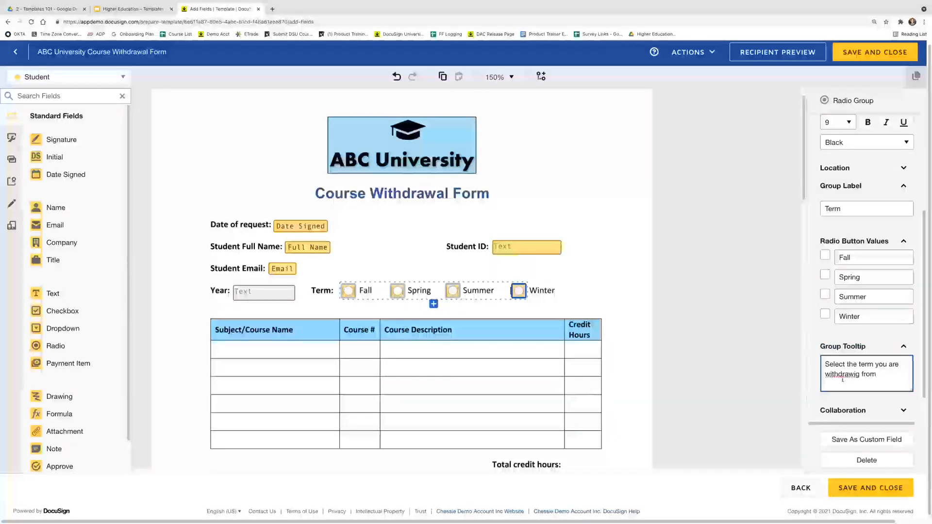
right_click(841, 380)
right_click(839, 374)
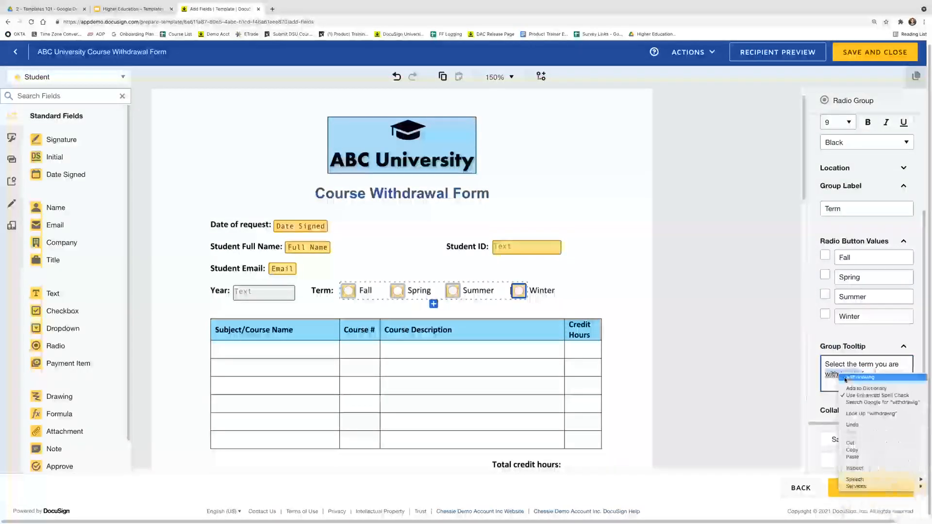
click(862, 384)
click(717, 382)
click(679, 381)
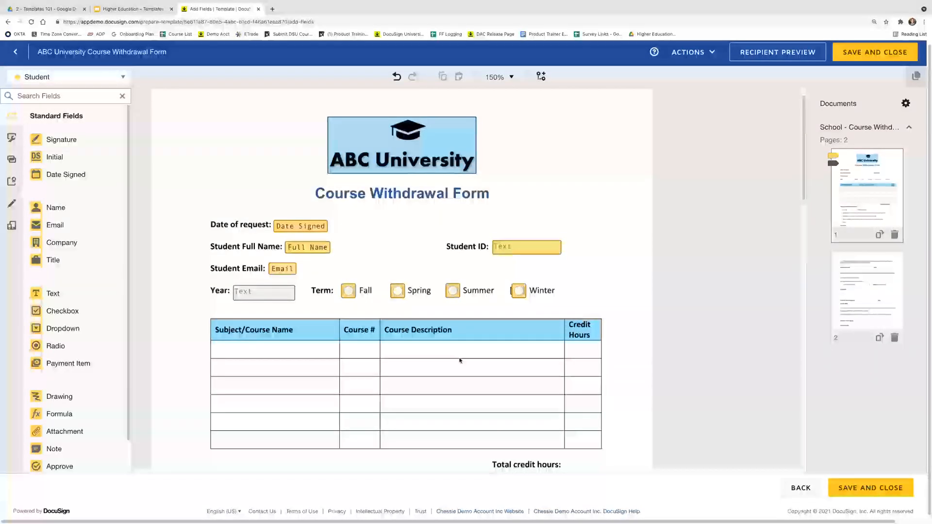
Add a fixed-width text field in the first Subject/Course Name cell
scroll(460, 360, down, 1)
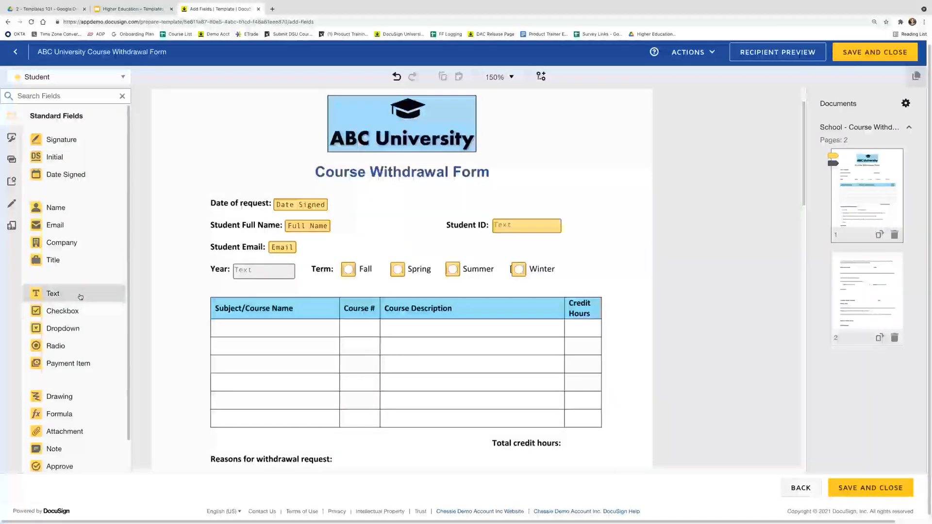
drag(81, 297, 212, 324)
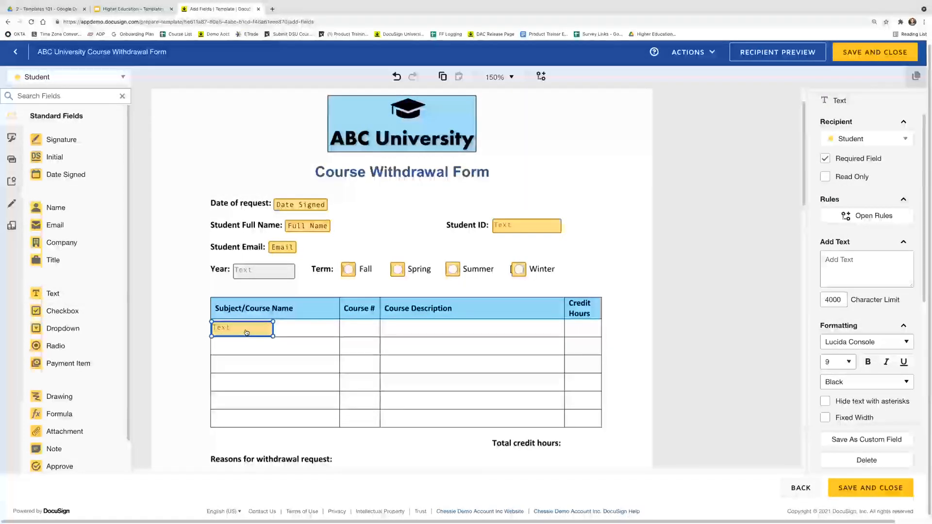
drag(245, 328, 242, 337)
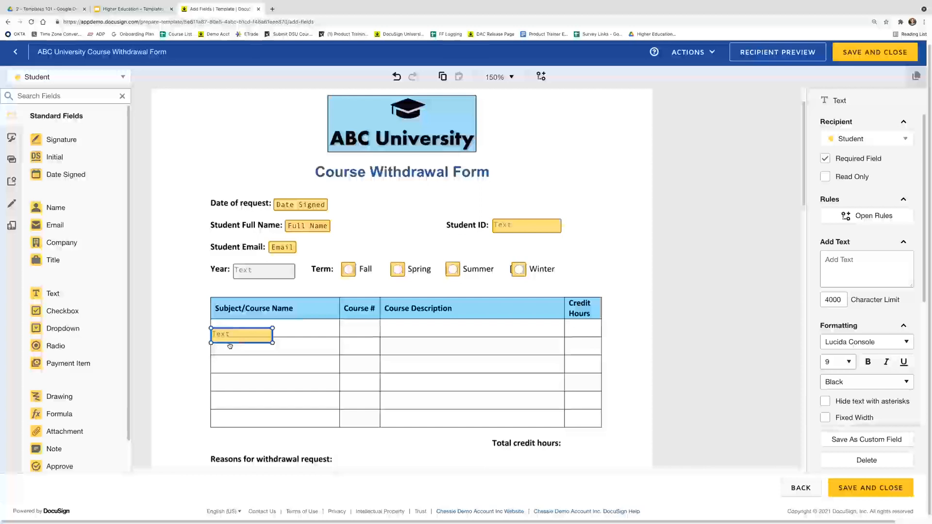
drag(248, 335, 340, 337)
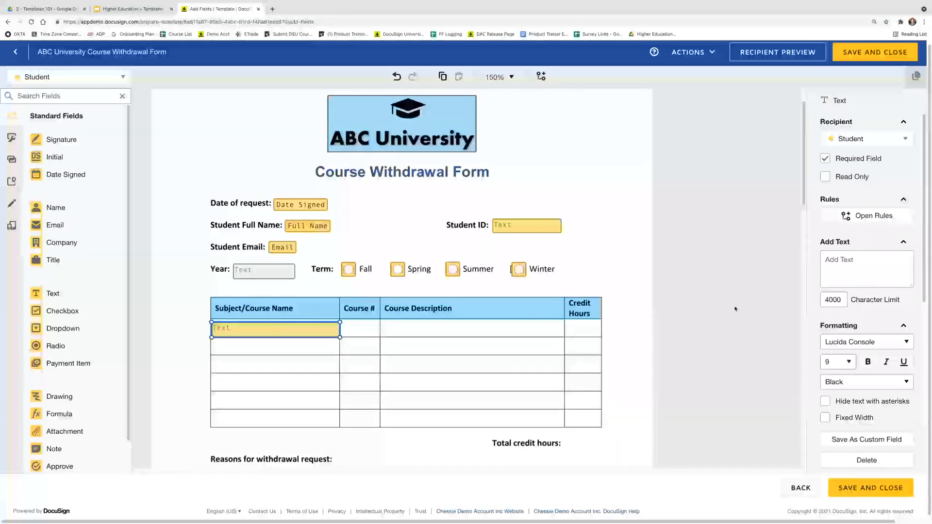
scroll(859, 296, down, 2)
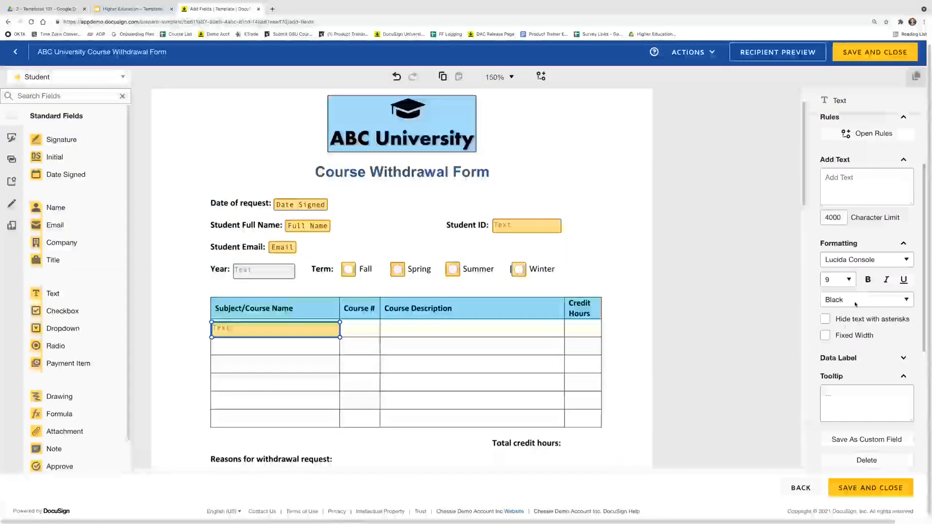
click(825, 336)
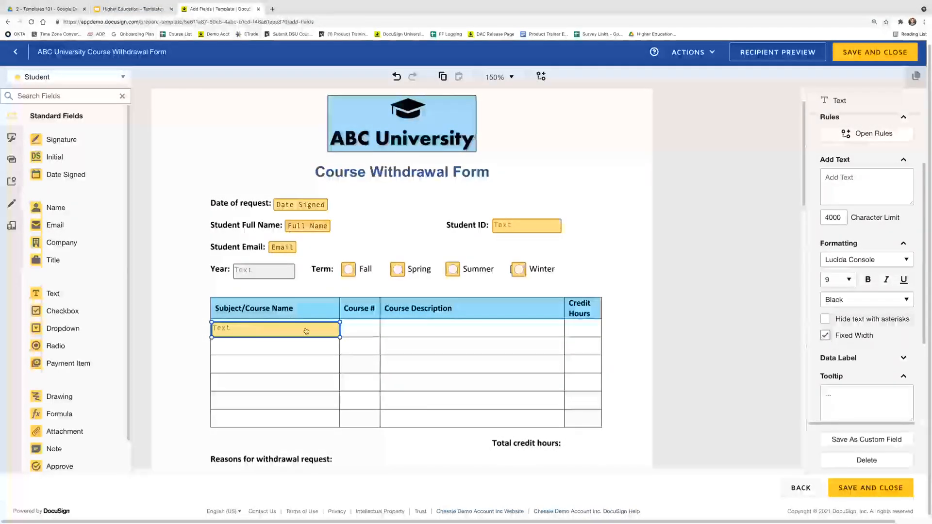
Add a fixed-width Course # text field in the first row that accepts only Numbers
drag(51, 293, 347, 325)
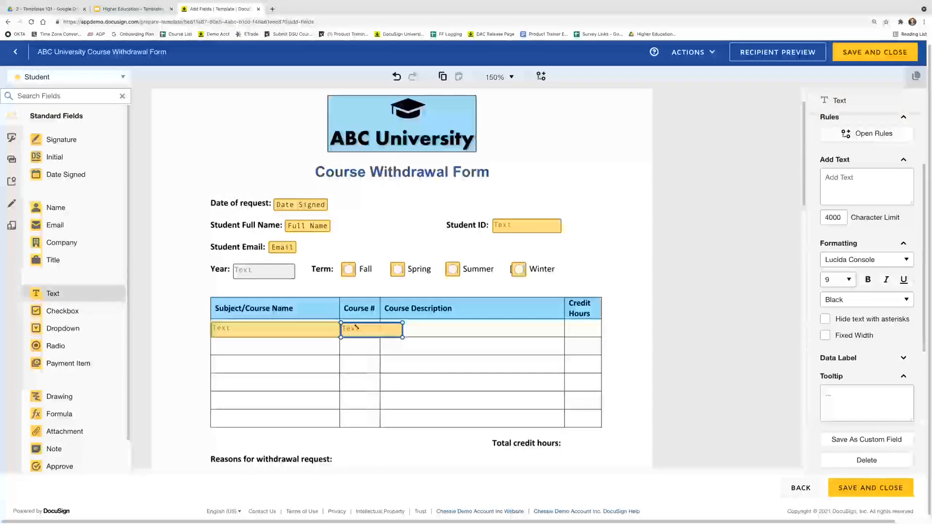
drag(403, 337, 381, 338)
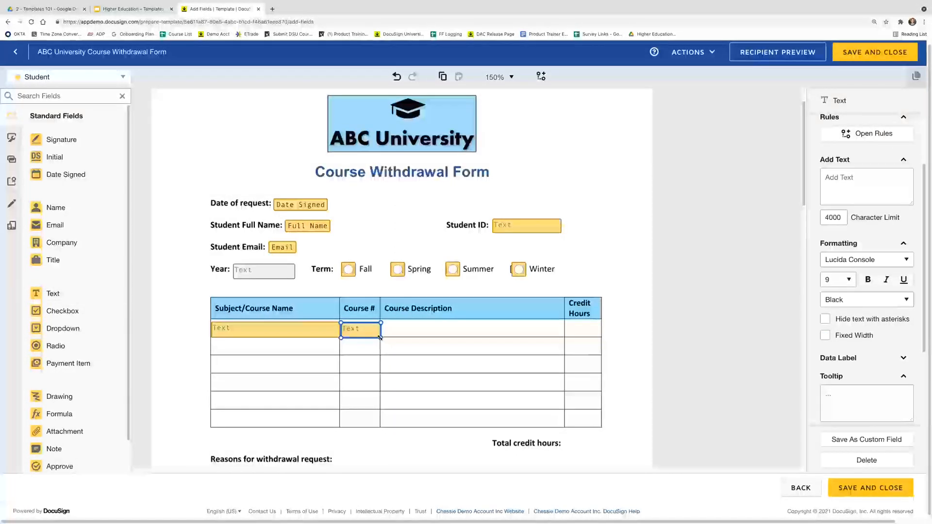
click(840, 331)
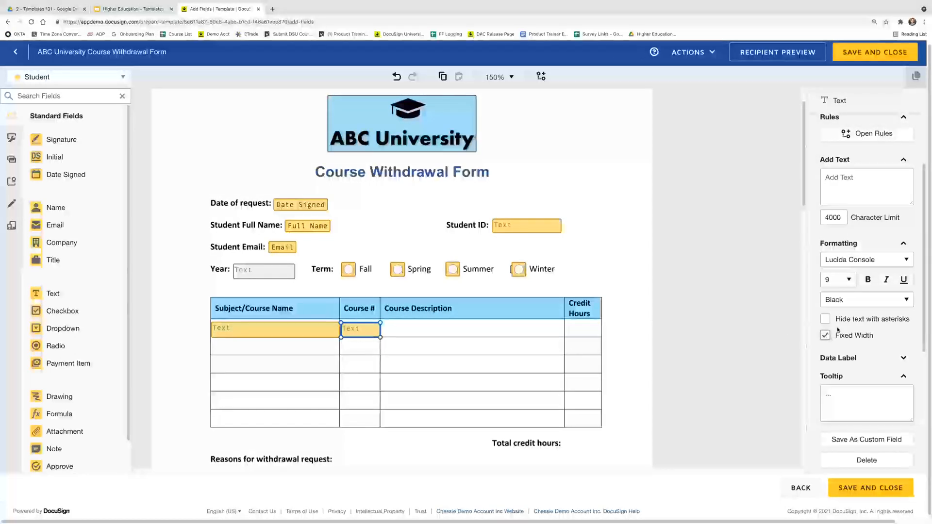
scroll(838, 330, down, 3)
click(847, 357)
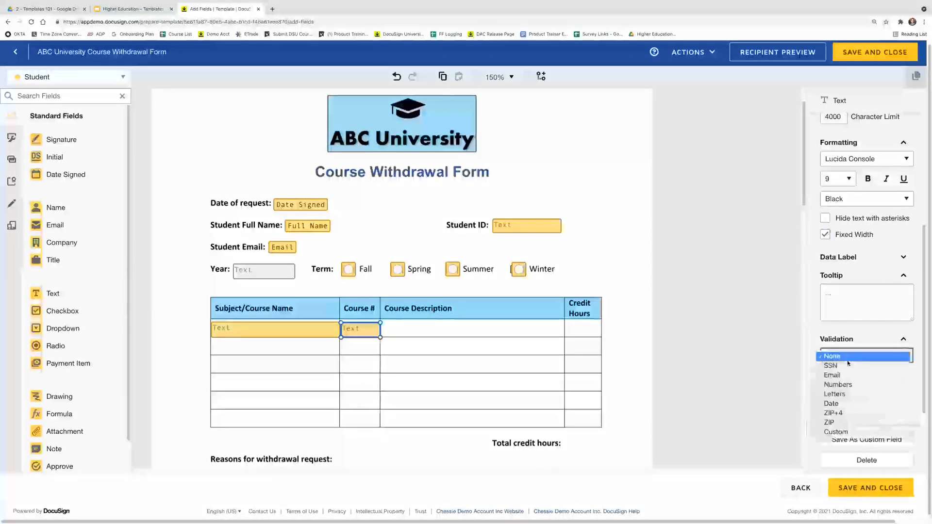
click(842, 386)
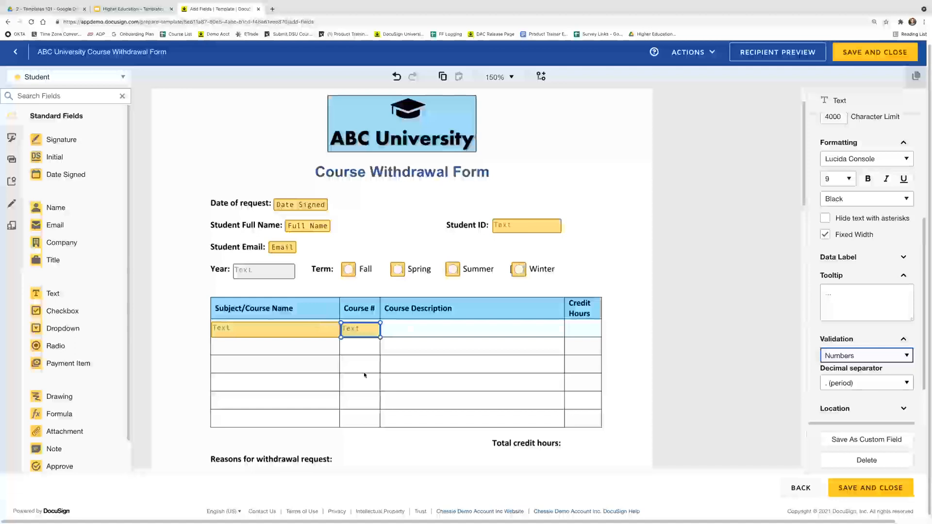
Add a fixed-width text field stretched across the first Course Description cell
drag(105, 295, 380, 327)
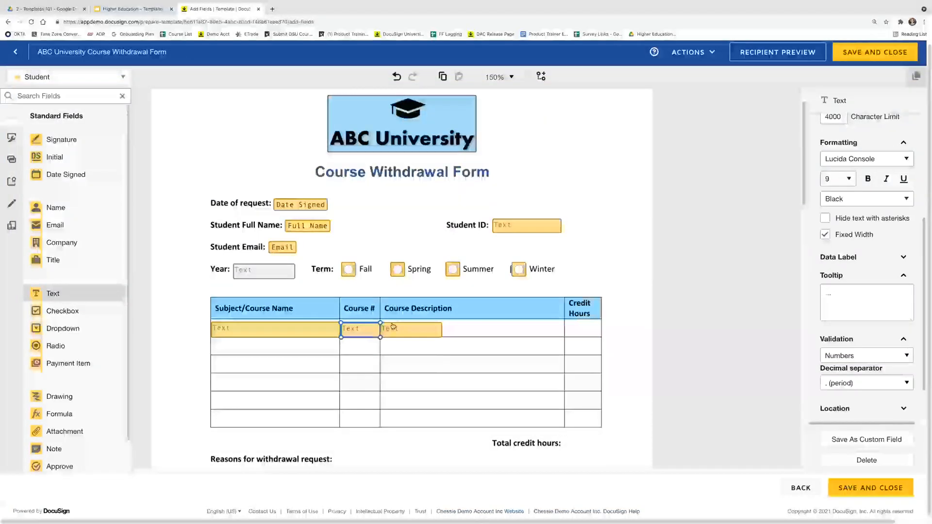
drag(457, 336, 564, 337)
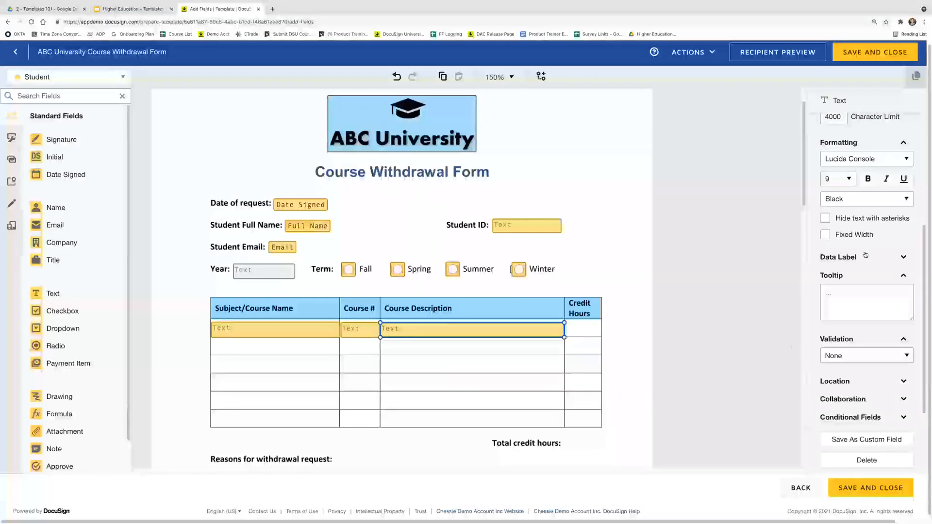
click(848, 236)
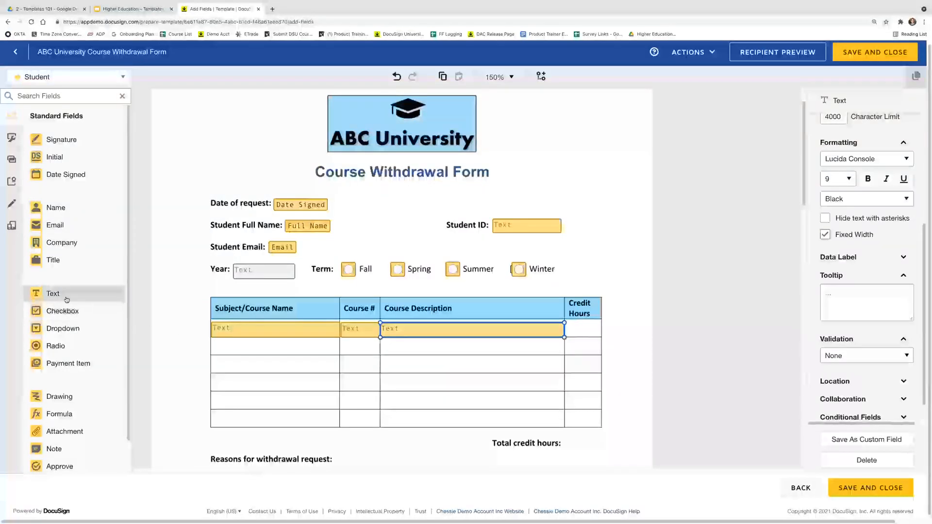
Add a narrow fixed-width Credit Hours text field validated to Numbers
drag(62, 295, 564, 324)
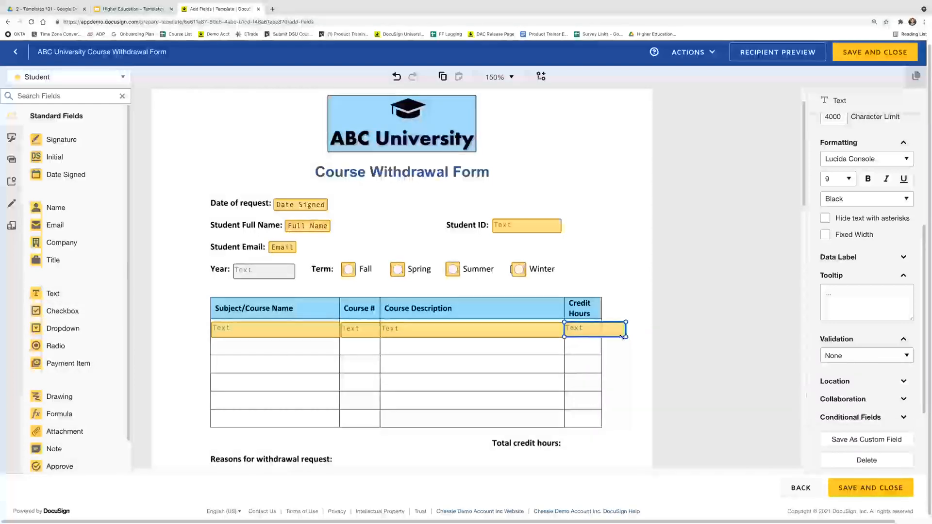
drag(625, 337, 600, 337)
click(826, 235)
click(875, 335)
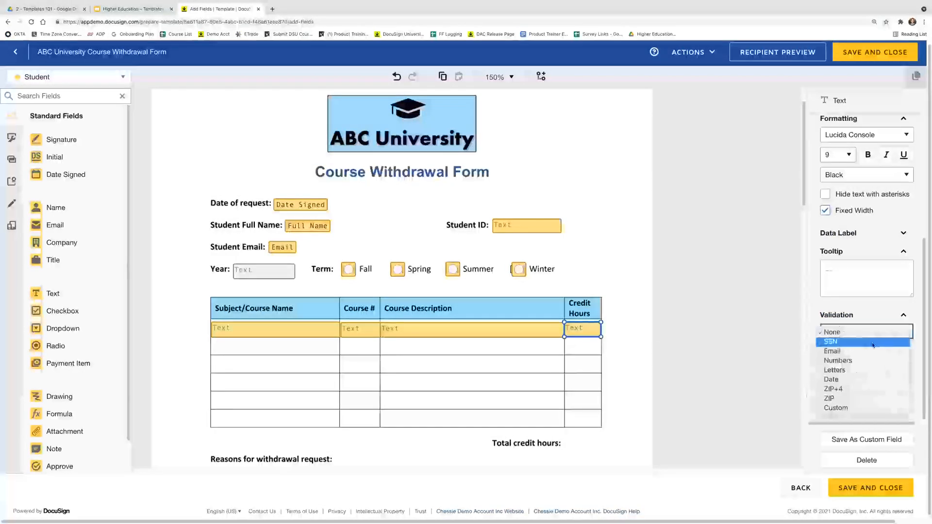
click(869, 360)
click(617, 390)
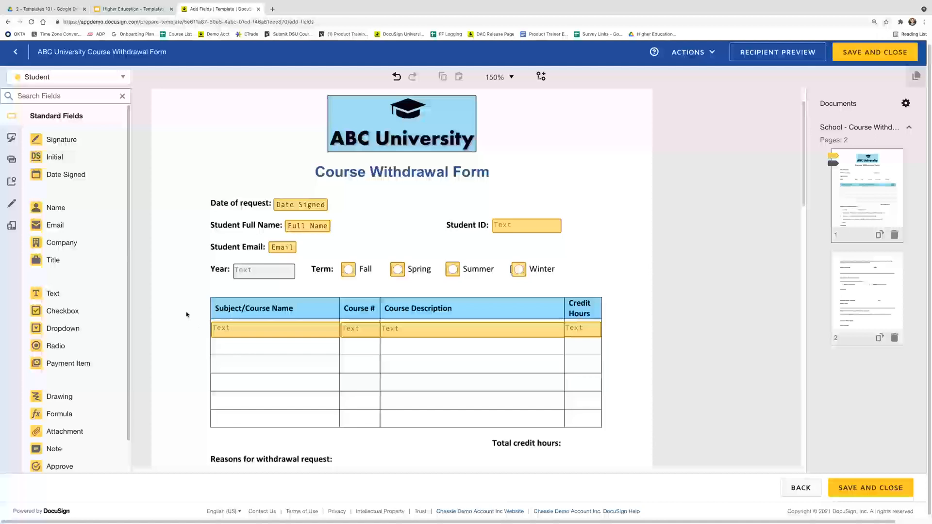
Copy the first row's four fields and paste five copies of the row
drag(204, 329, 640, 349)
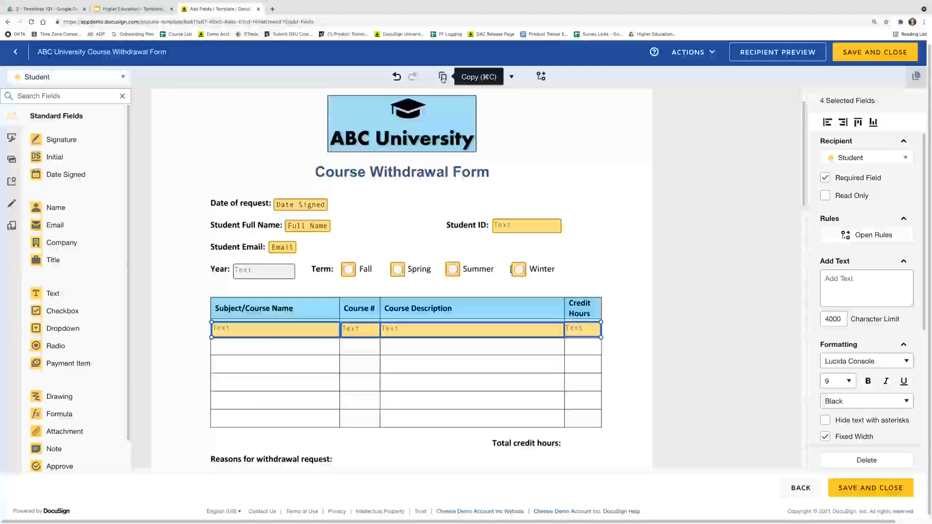
click(443, 78)
click(374, 345)
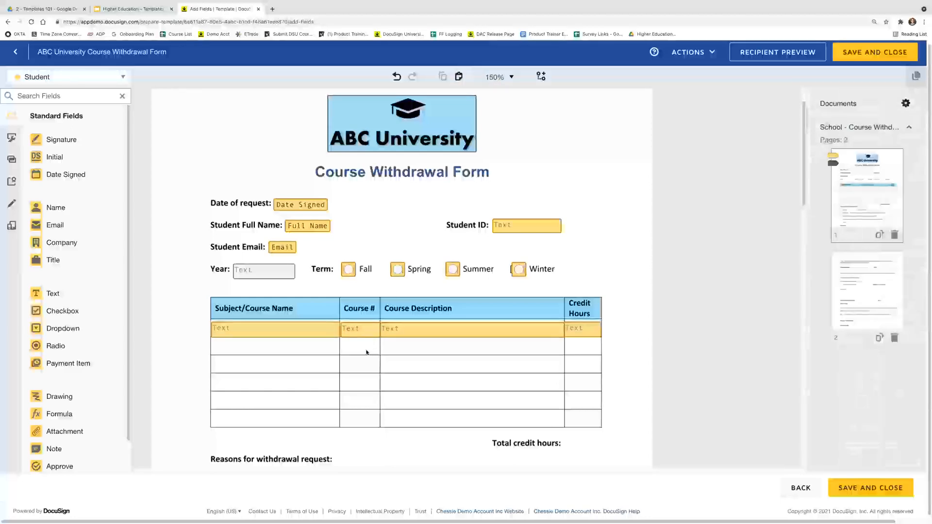
click(461, 77)
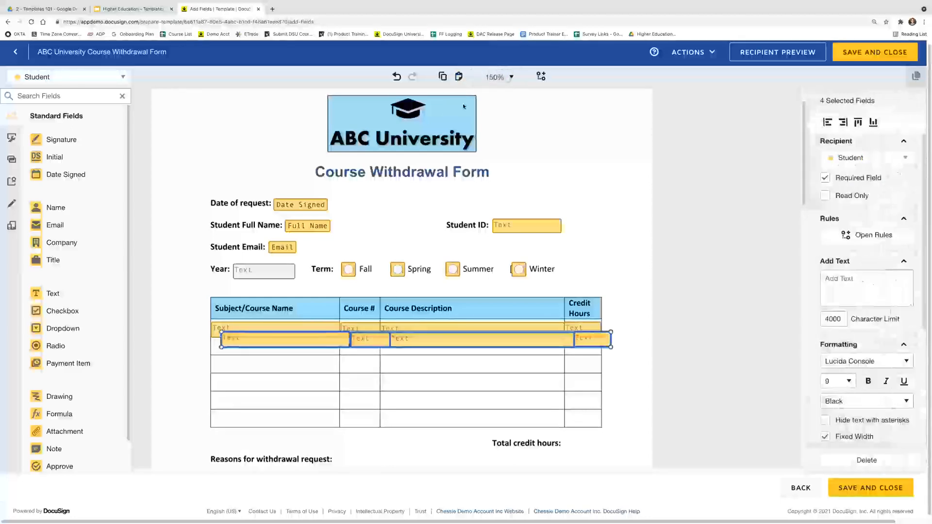
click(460, 78)
click(460, 78)
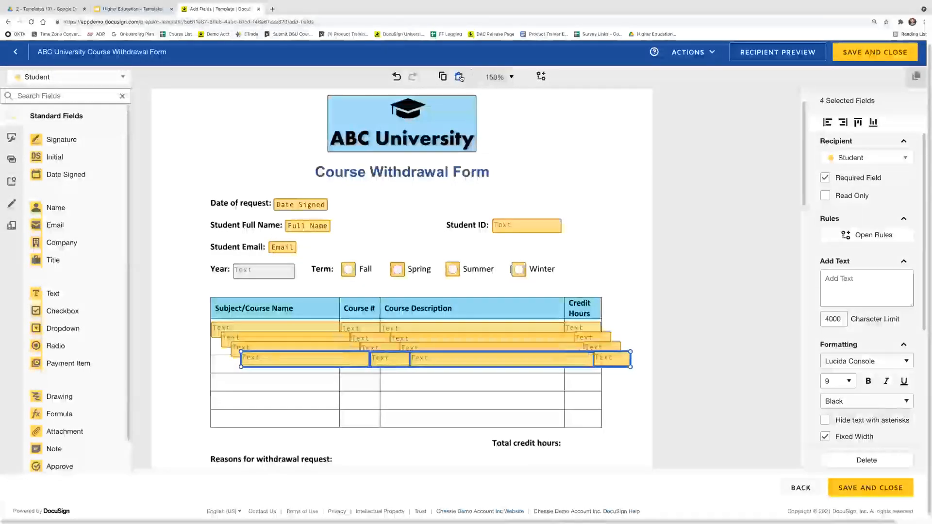
click(460, 78)
click(460, 77)
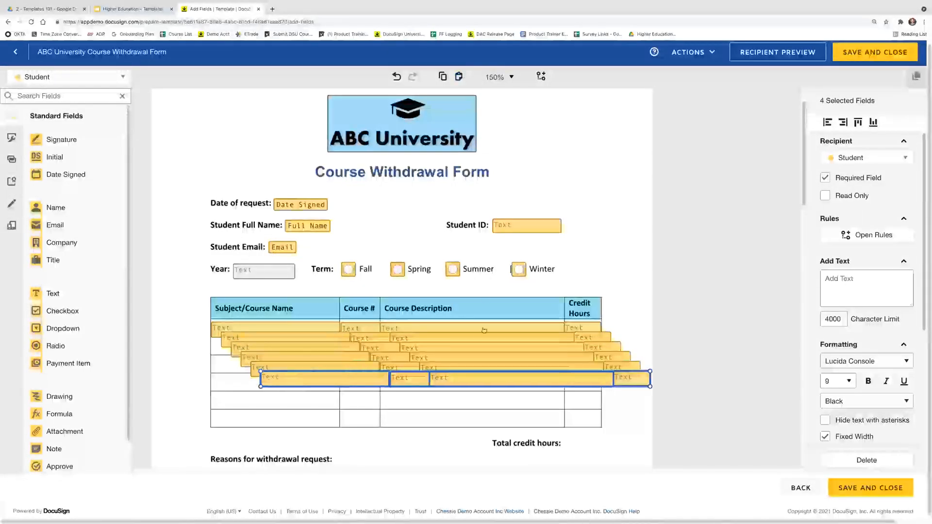
Move the pasted rows of fields down into the empty table rows
drag(466, 378, 430, 424)
drag(246, 380, 594, 404)
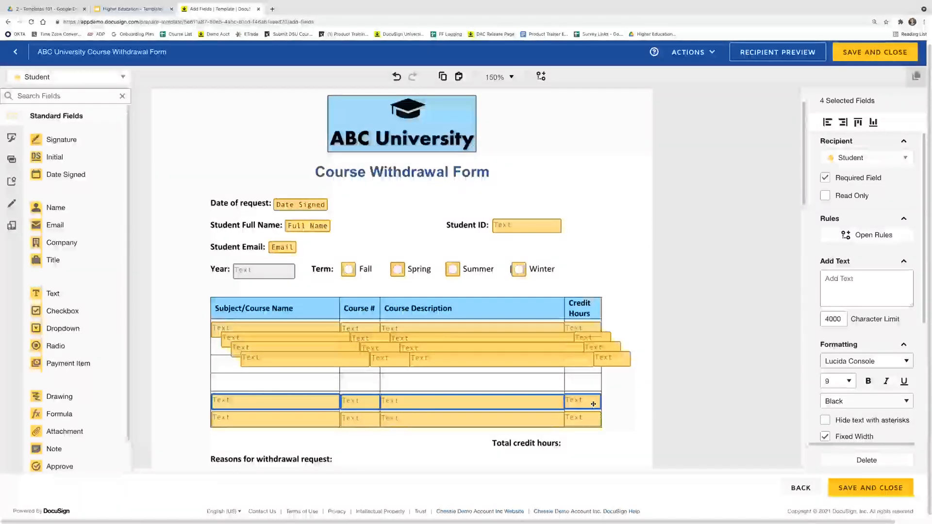
click(235, 365)
drag(234, 365, 586, 388)
drag(225, 354, 583, 369)
drag(203, 344, 584, 352)
click(632, 405)
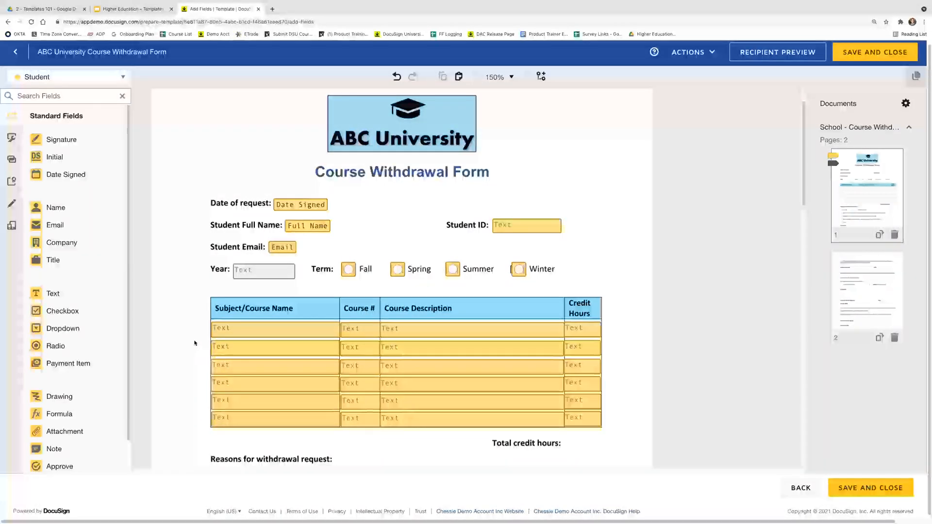
Uncheck Required Field for all text fields in table rows 2 through 6
drag(285, 387, 626, 439)
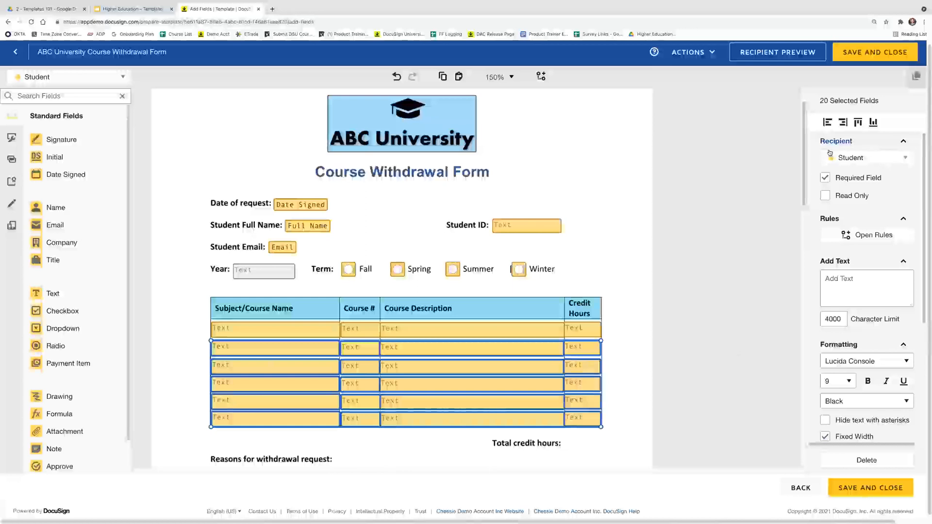
click(824, 178)
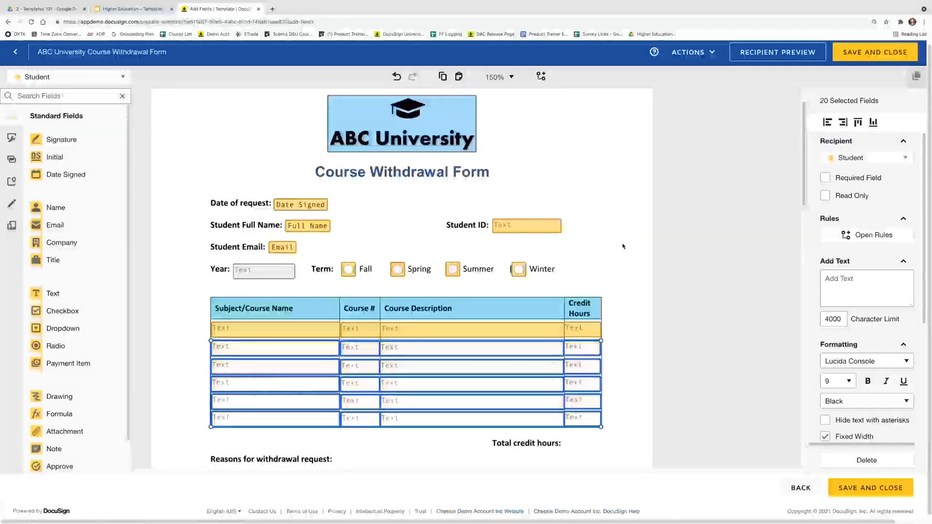
click(624, 387)
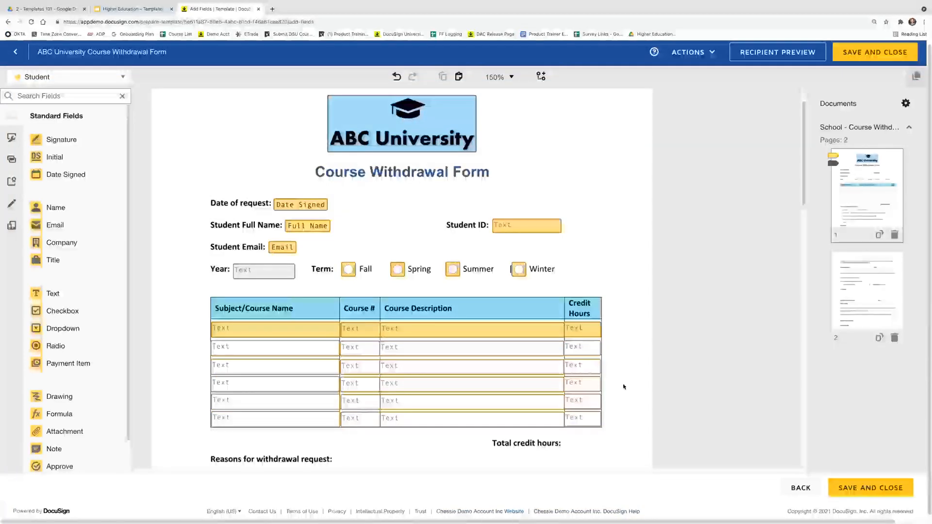
scroll(624, 387, down, 3)
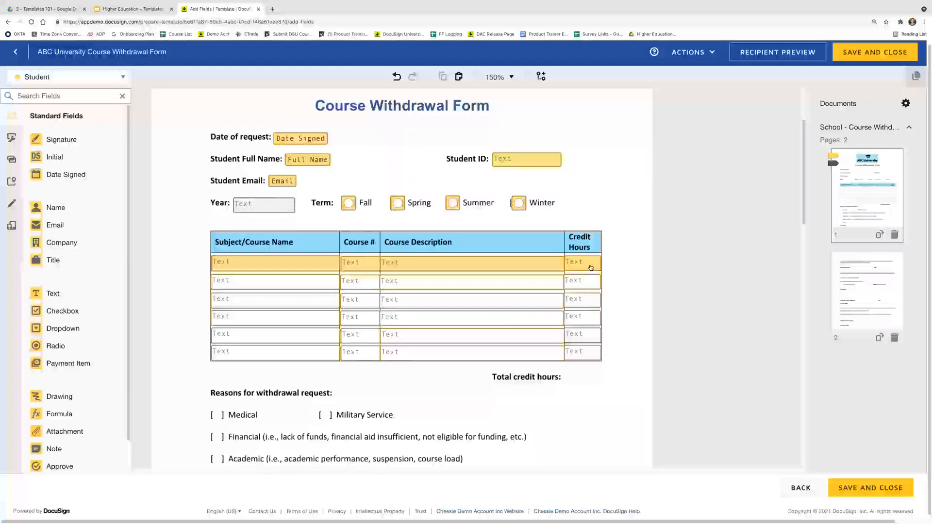
Give the first-row Credit Hours field the data label 'Credit Hours'
click(592, 266)
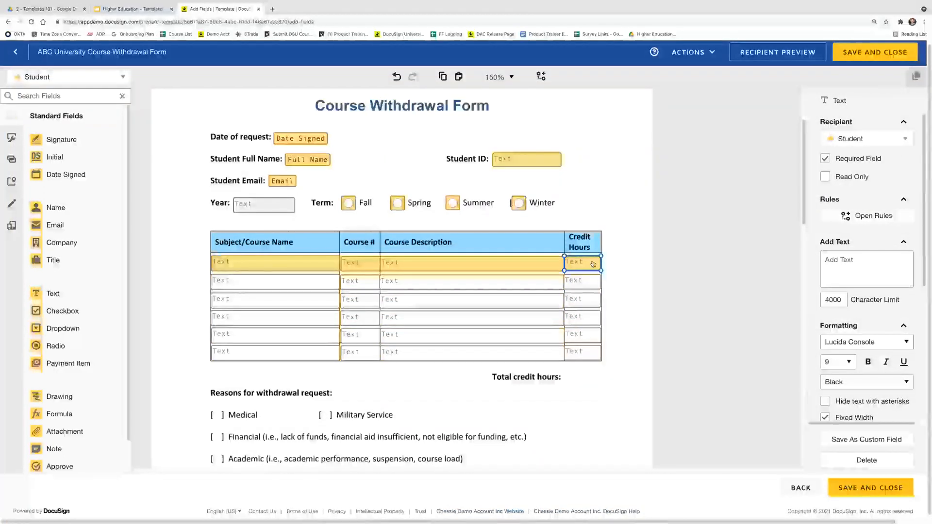
scroll(837, 280, down, 5)
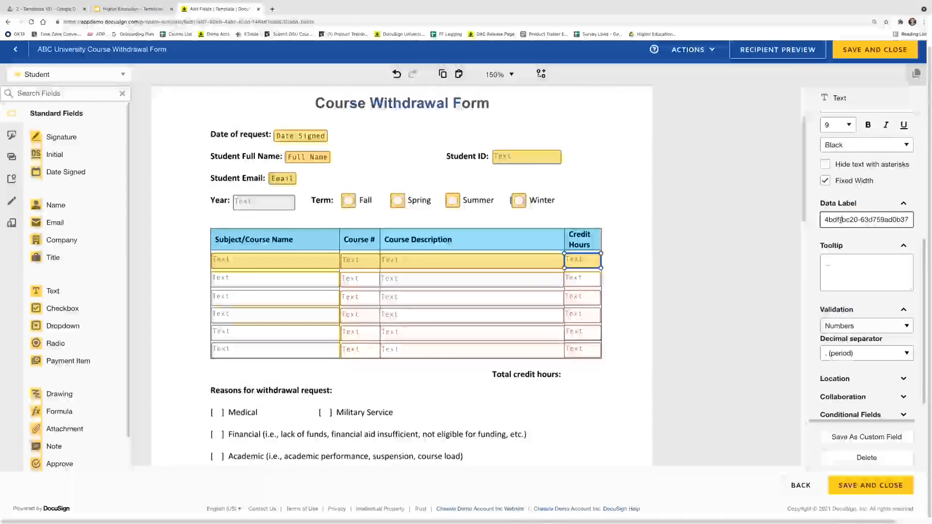
triple_click(841, 219)
text(Credit Hours 1)
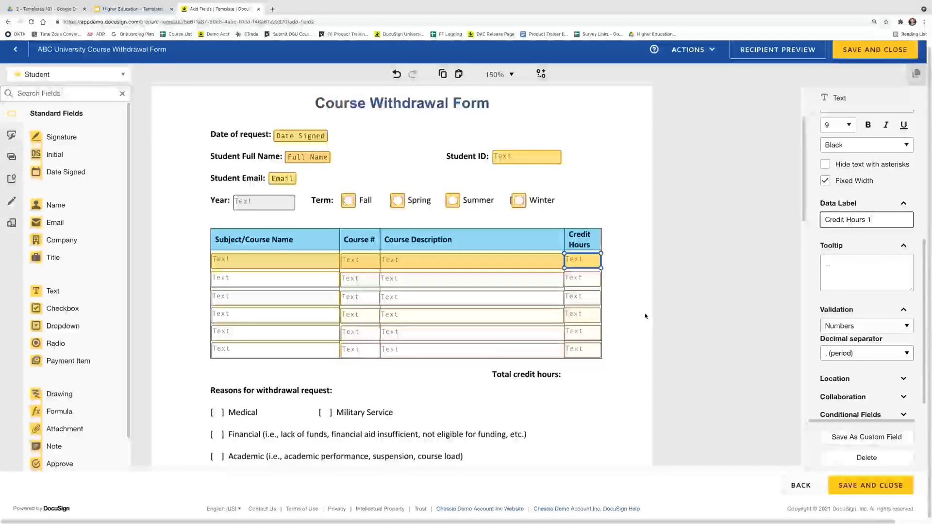
click(645, 316)
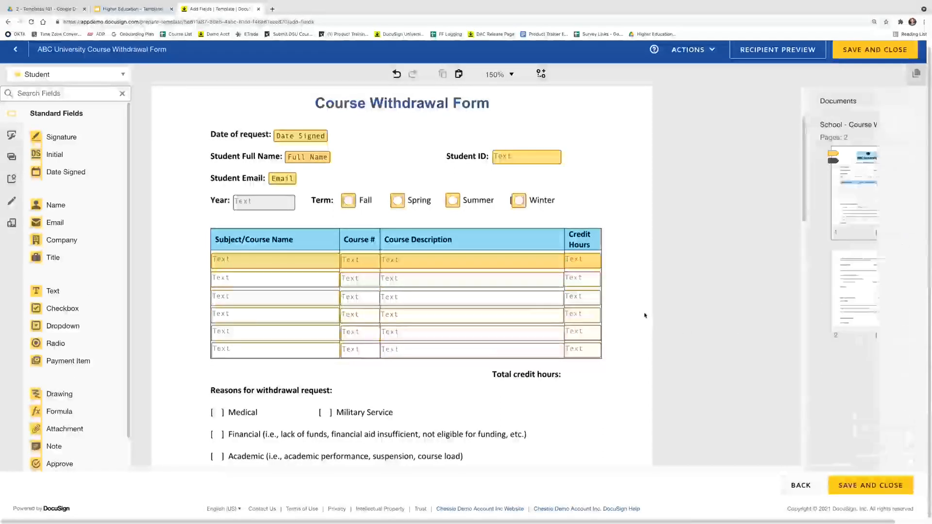
Give the second-row Credit Hours field the data label 'Credit Hours 2'
click(594, 282)
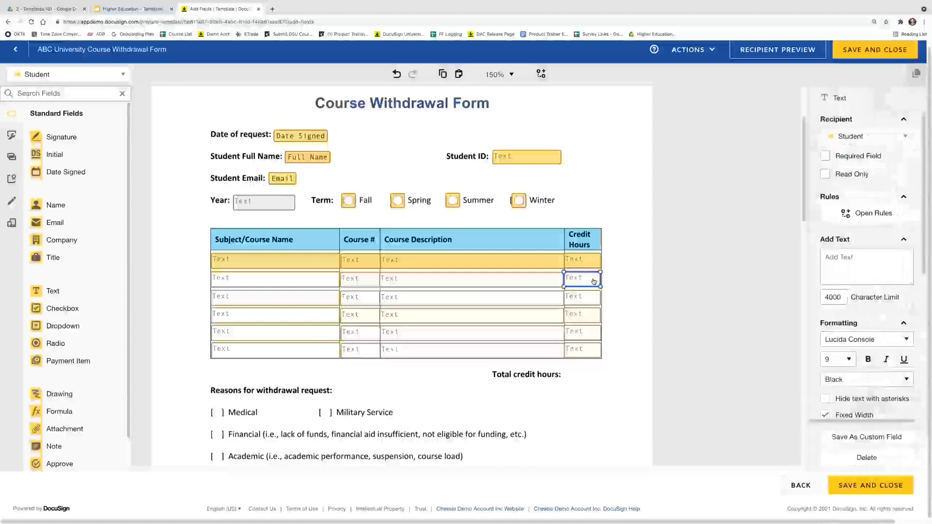
scroll(904, 359, down, 3)
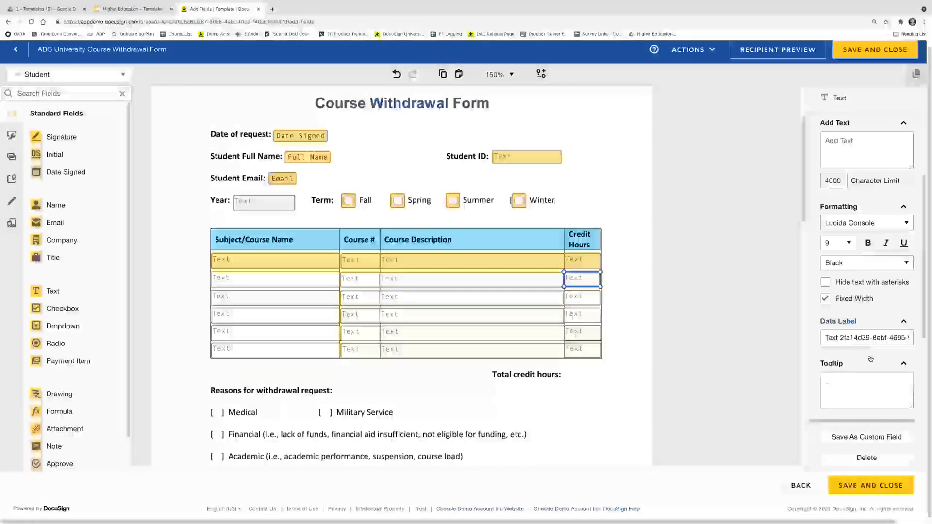
triple_click(851, 309)
text(Credit Ho)
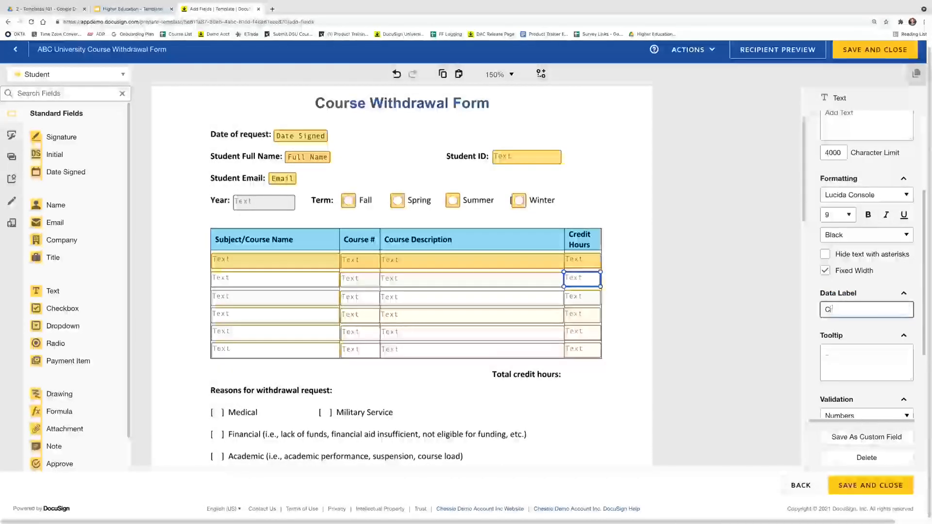
text(urs 2)
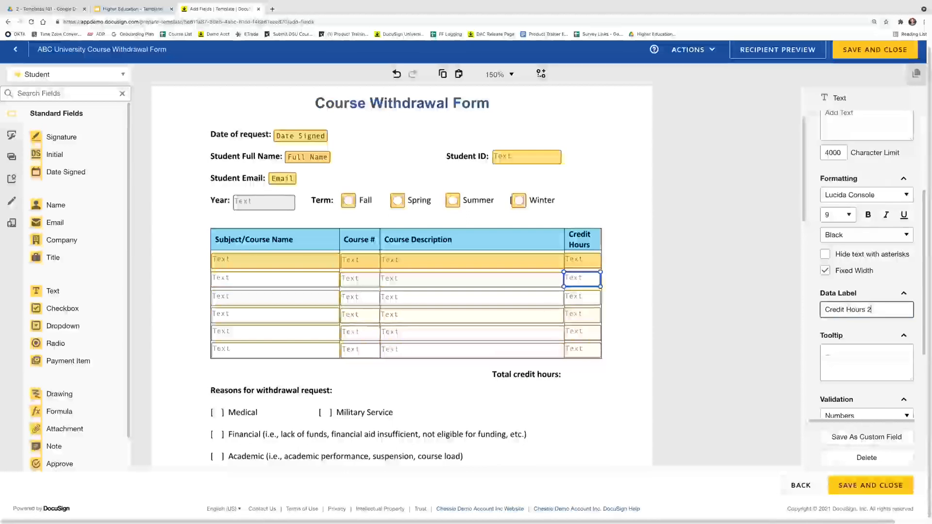
click(622, 372)
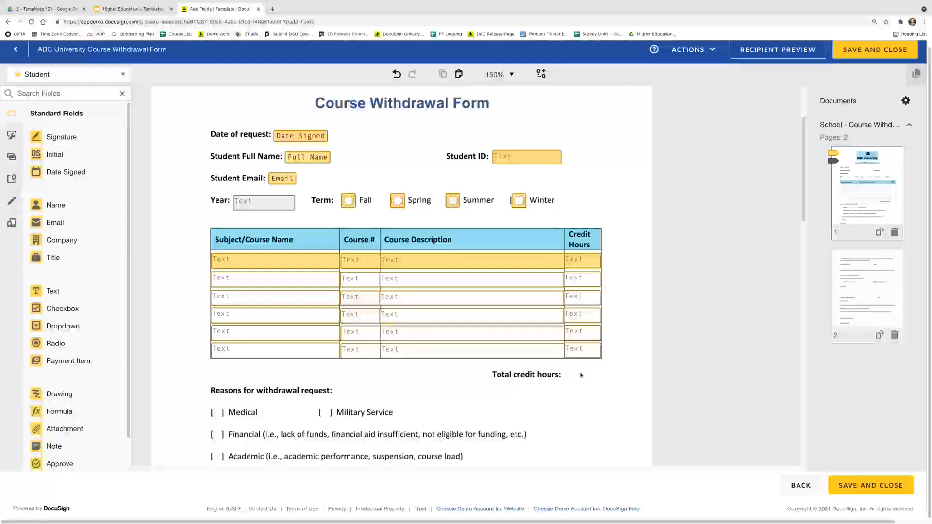
Place a Formula field beside Total credit hours and open its formula setup field list
drag(92, 411, 565, 373)
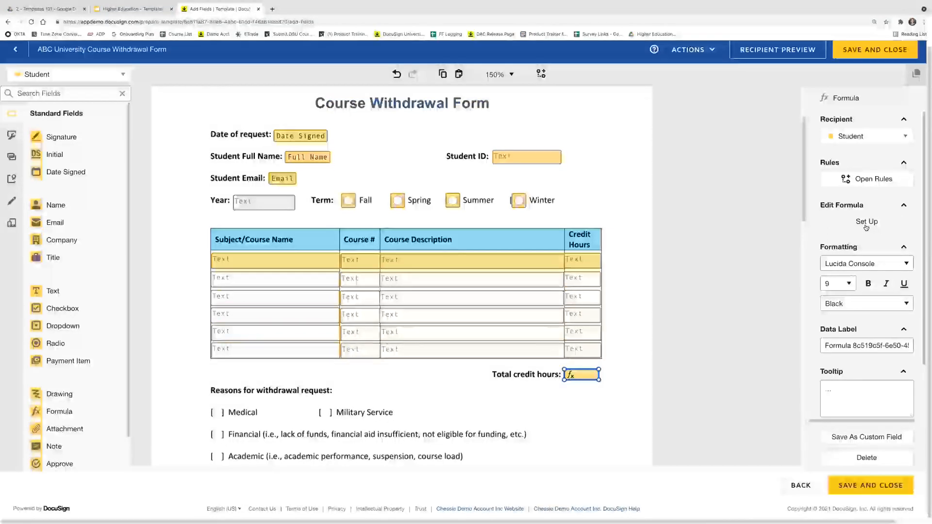
click(867, 223)
click(416, 189)
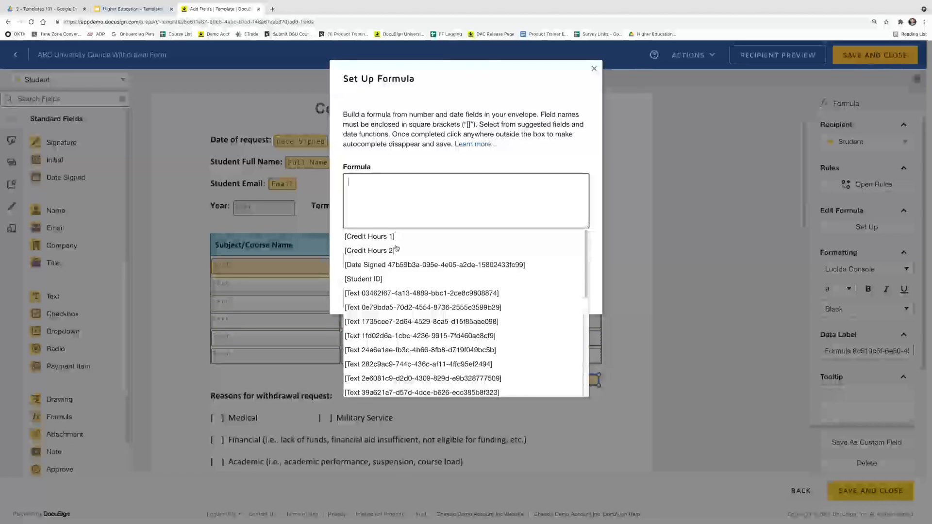
Browse the field suggestions, then close Set Up Formula without saving a formula
scroll(404, 274, down, 5)
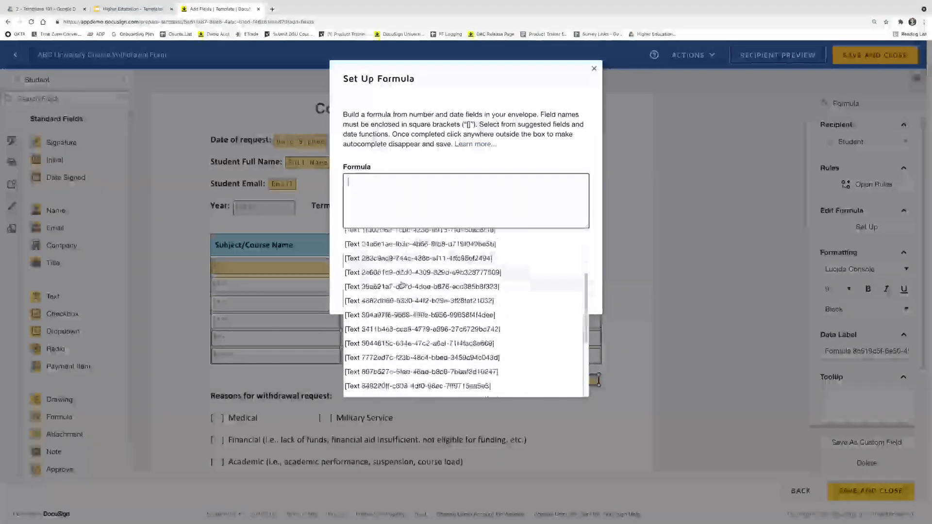
scroll(401, 286, down, 3)
scroll(402, 286, up, 3)
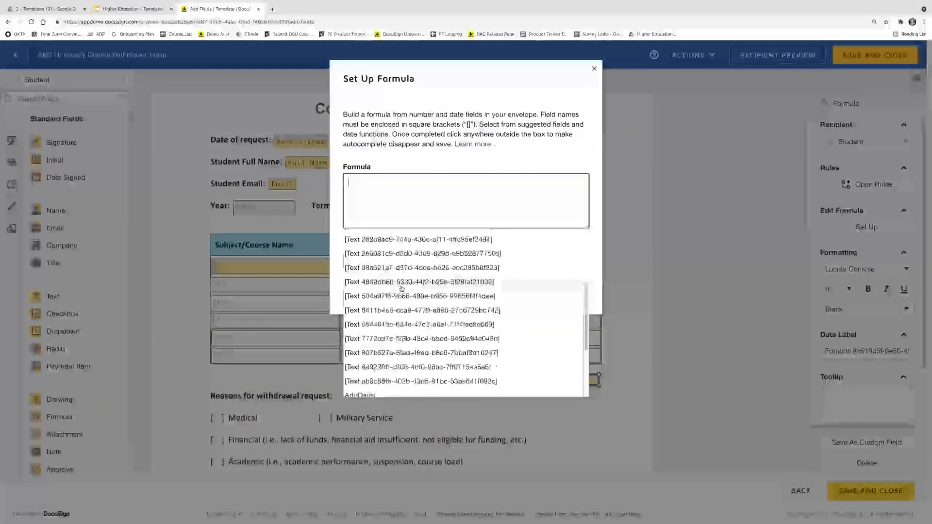
scroll(402, 288, up, 6)
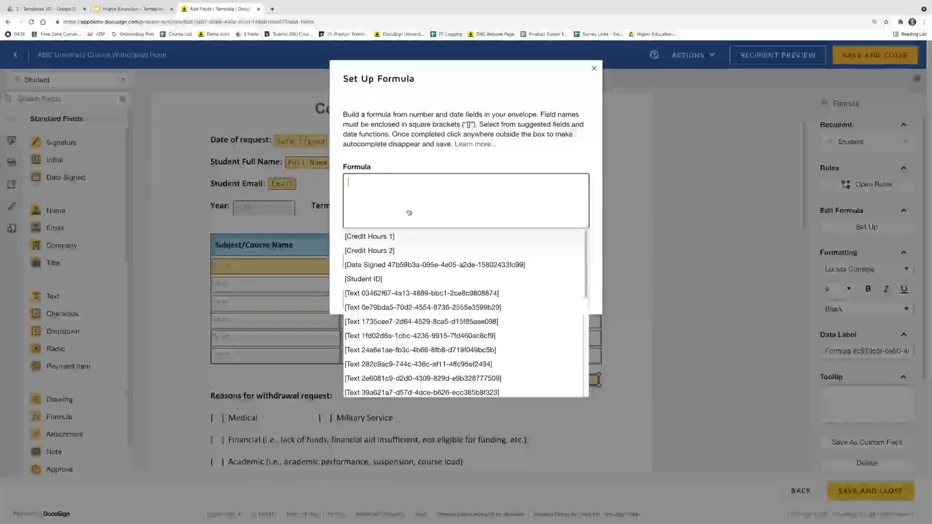
click(595, 69)
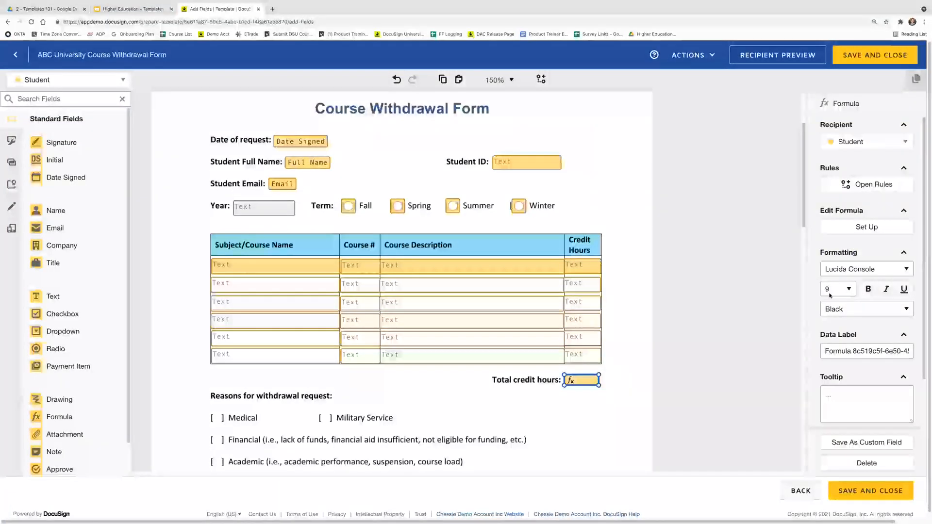
click(836, 295)
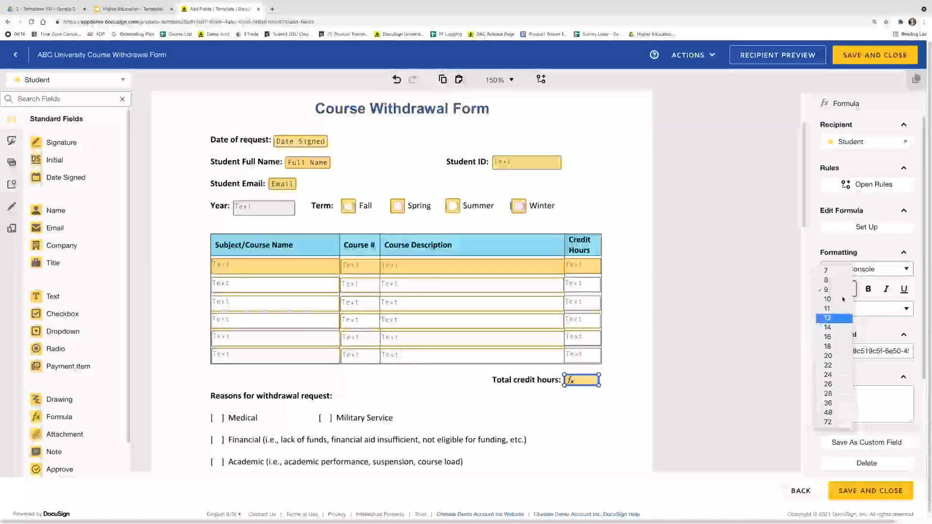
click(840, 291)
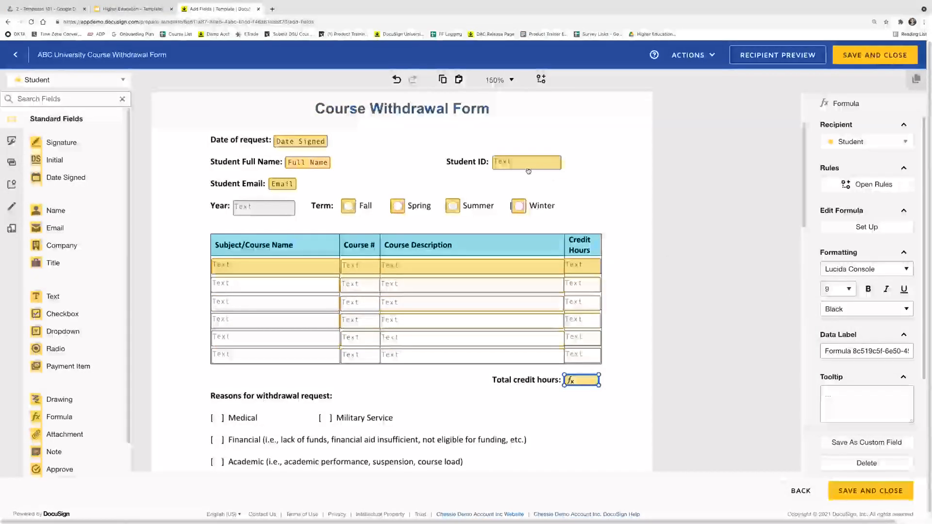
click(553, 169)
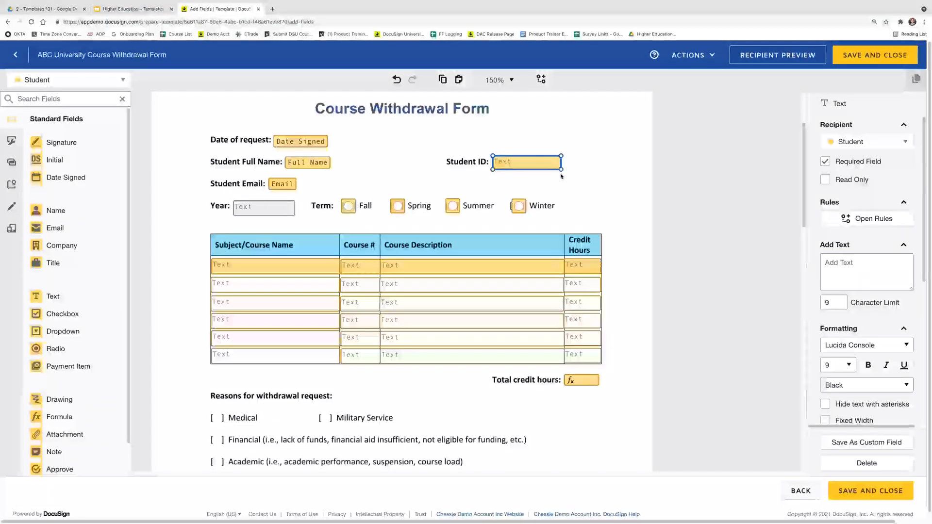
click(577, 384)
click(845, 252)
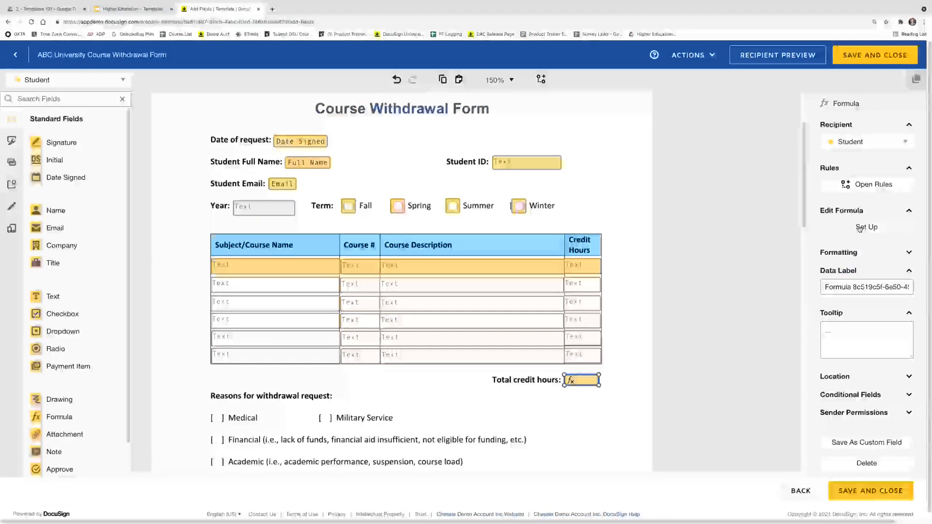
Save the total's formula as [Credit Hours 1] + [Credit Hours 2]
click(862, 227)
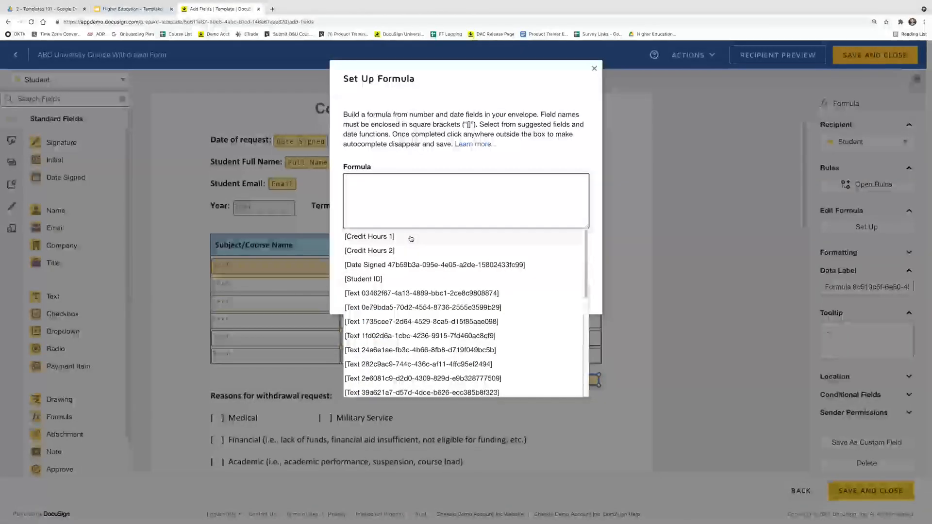
click(411, 238)
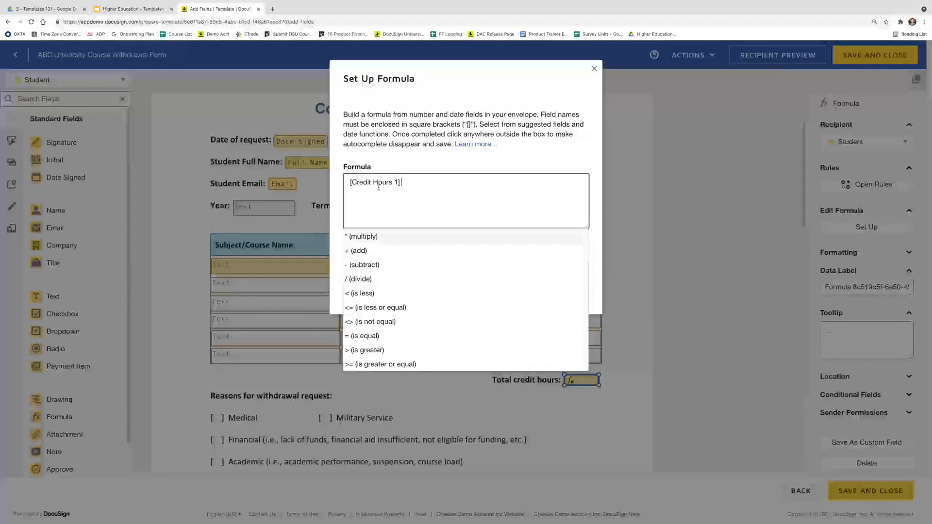
click(384, 252)
click(385, 252)
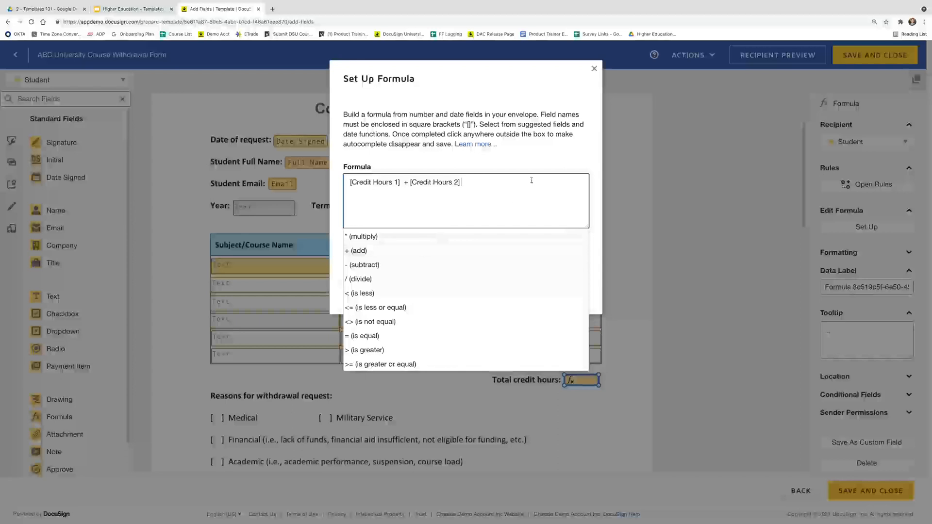
click(531, 146)
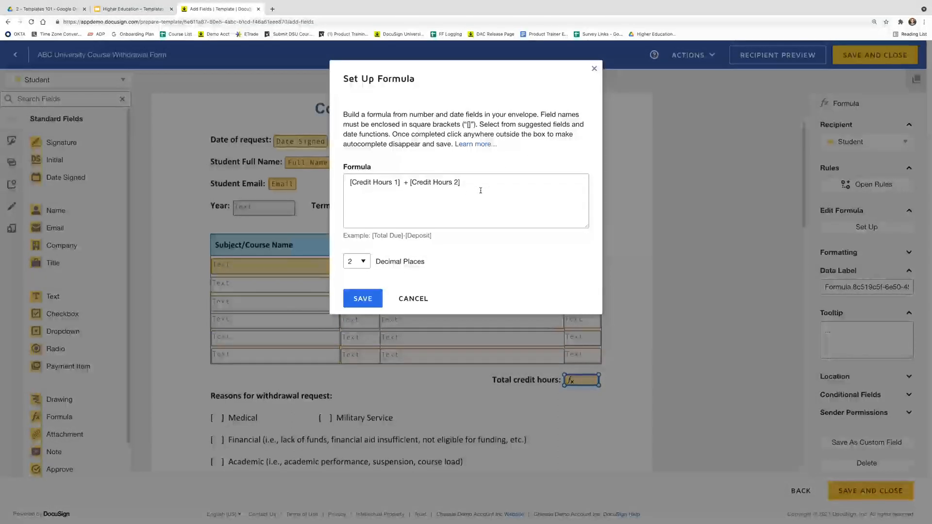
click(367, 304)
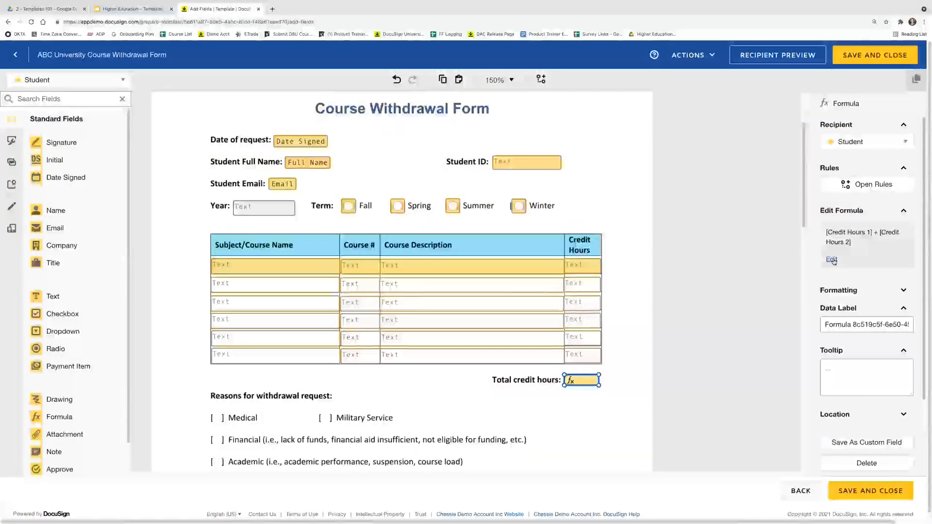
click(740, 376)
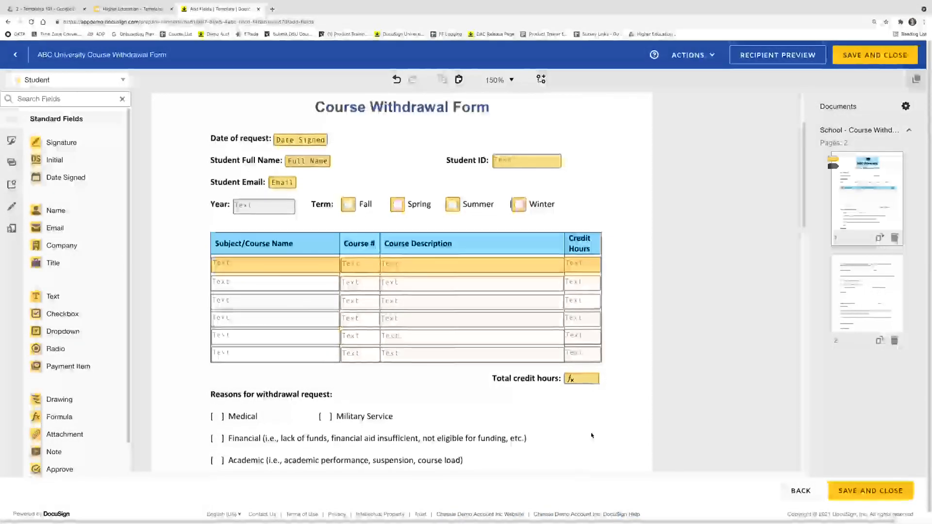
Place a group of six checkboxes on the withdrawal reason brackets, Medical through Other
scroll(592, 436, down, 3)
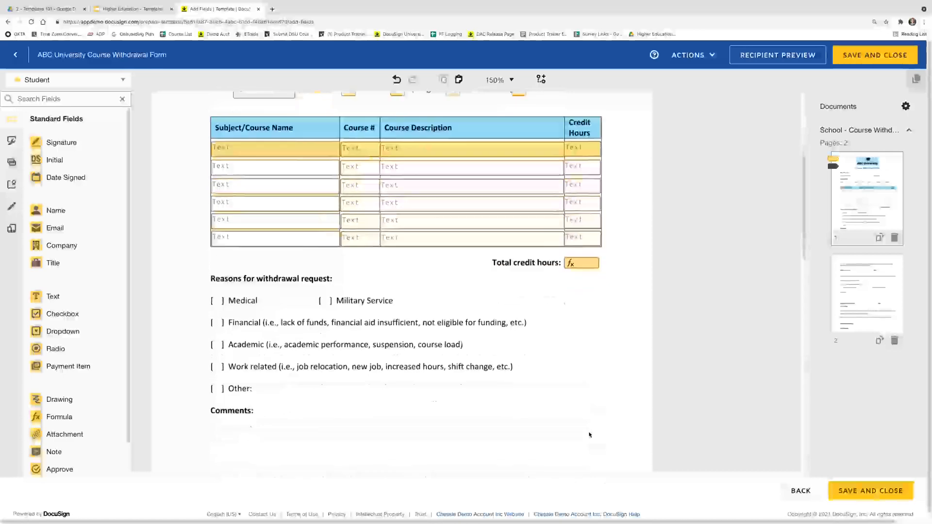
scroll(535, 417, down, 1)
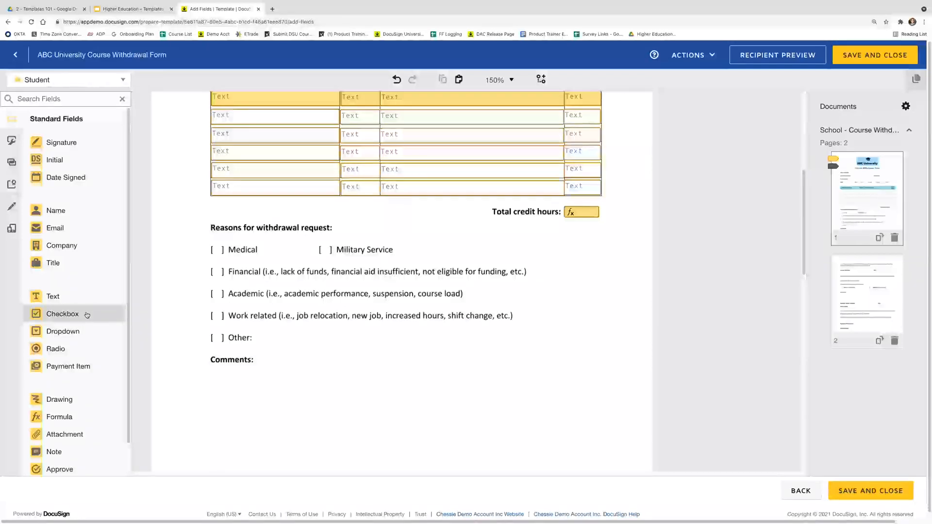
drag(87, 315, 212, 249)
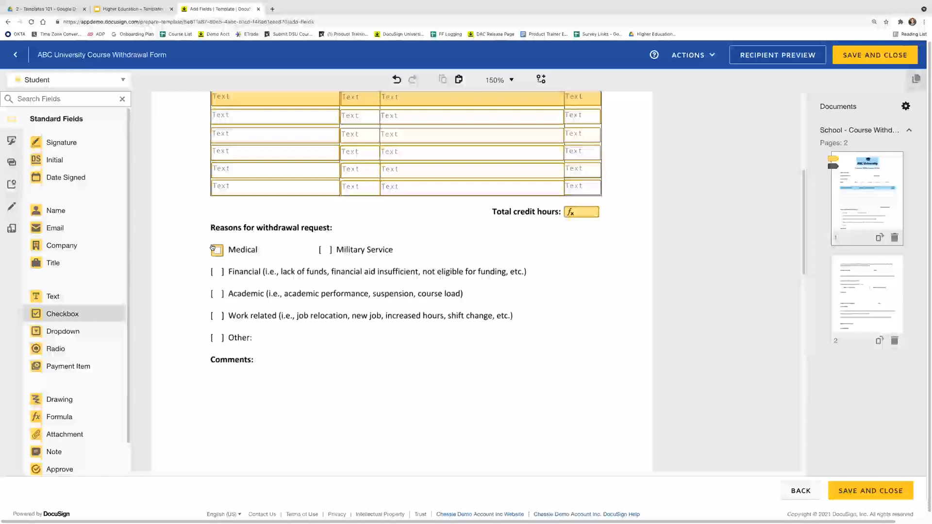
click(218, 264)
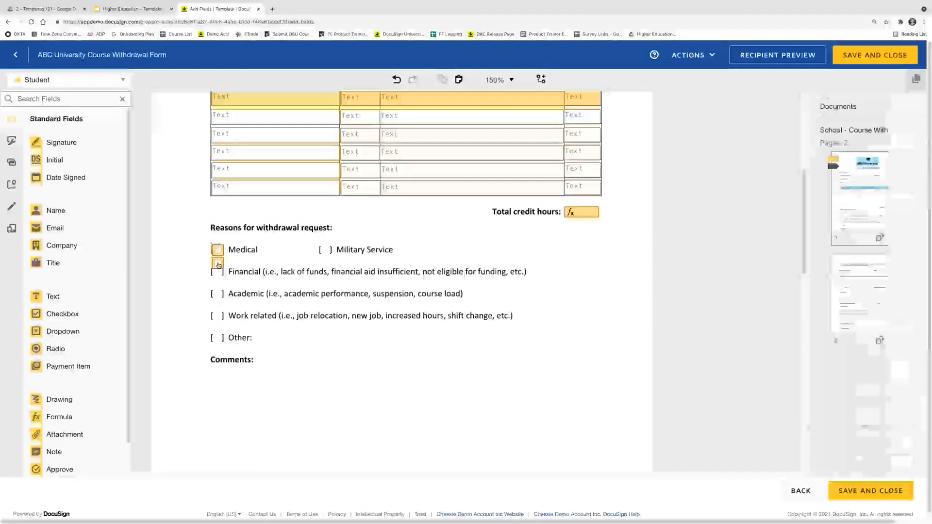
click(219, 273)
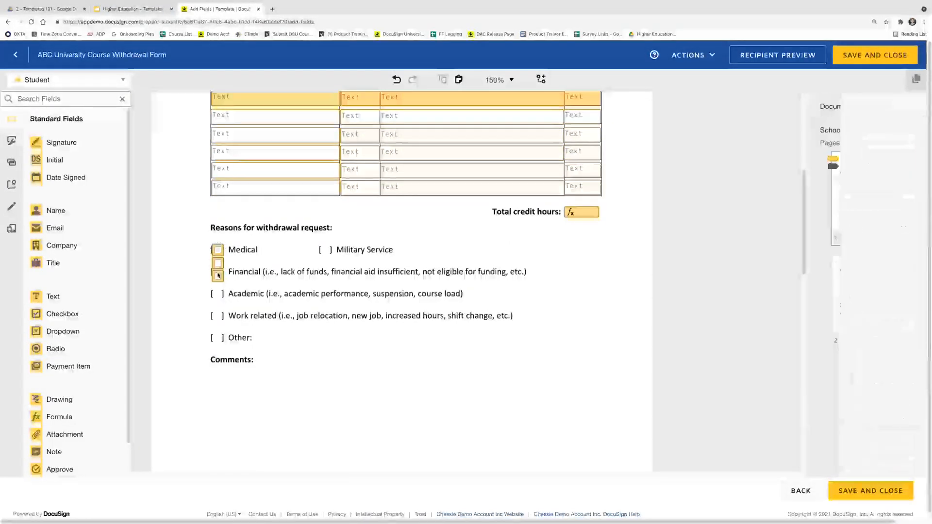
click(218, 289)
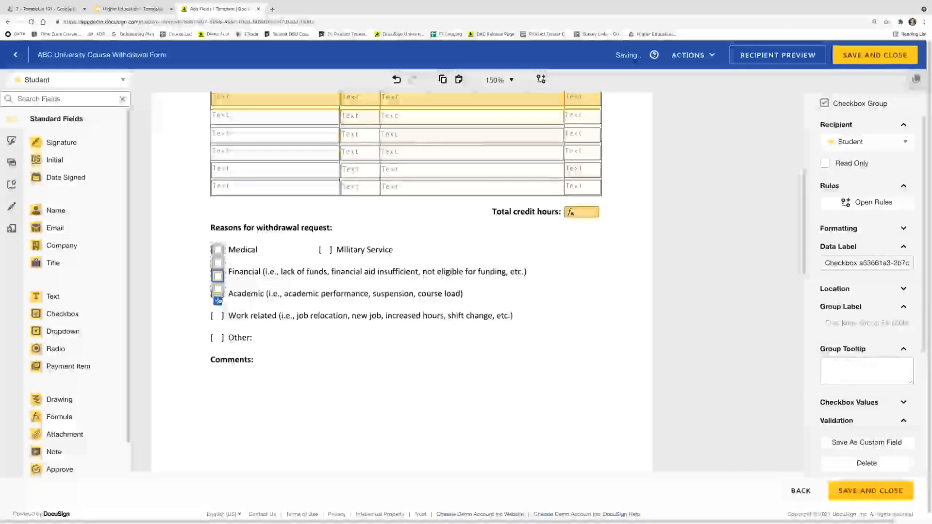
click(218, 301)
click(217, 314)
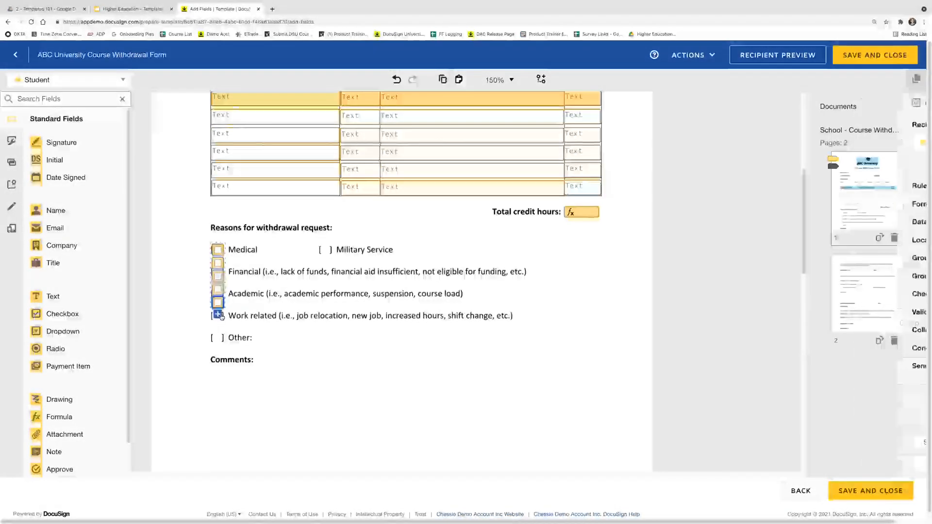
drag(217, 316, 326, 250)
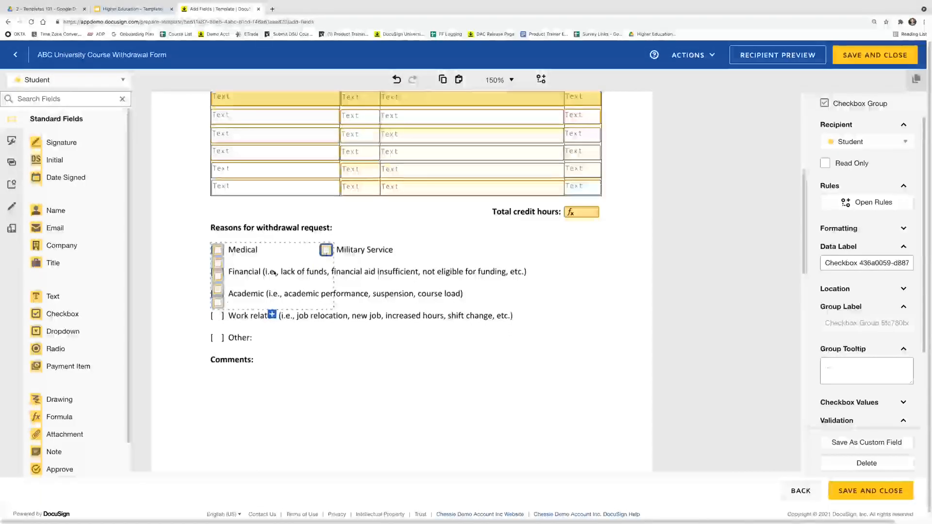
drag(223, 305, 221, 340)
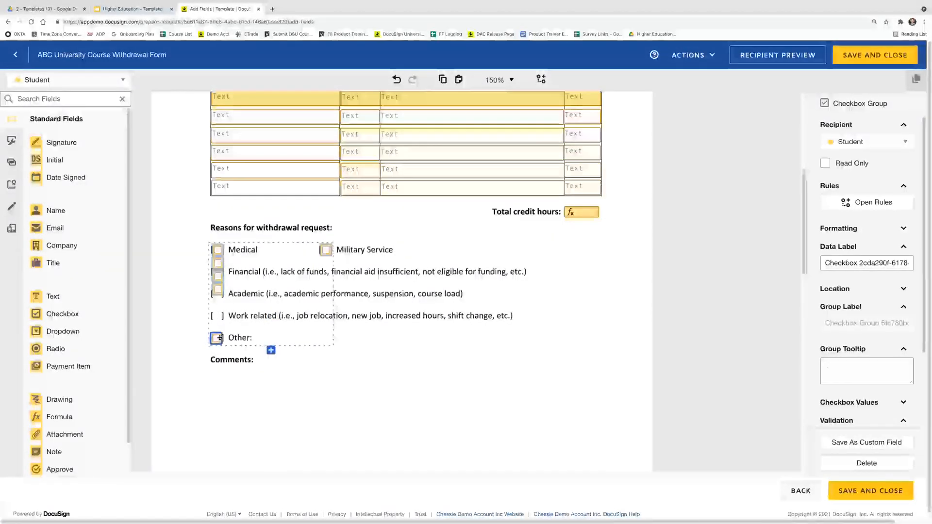
drag(218, 294, 218, 318)
mouse_move(218, 277)
mouse_down()
mouse_move(217, 296)
mouse_move(220, 270)
mouse_up()
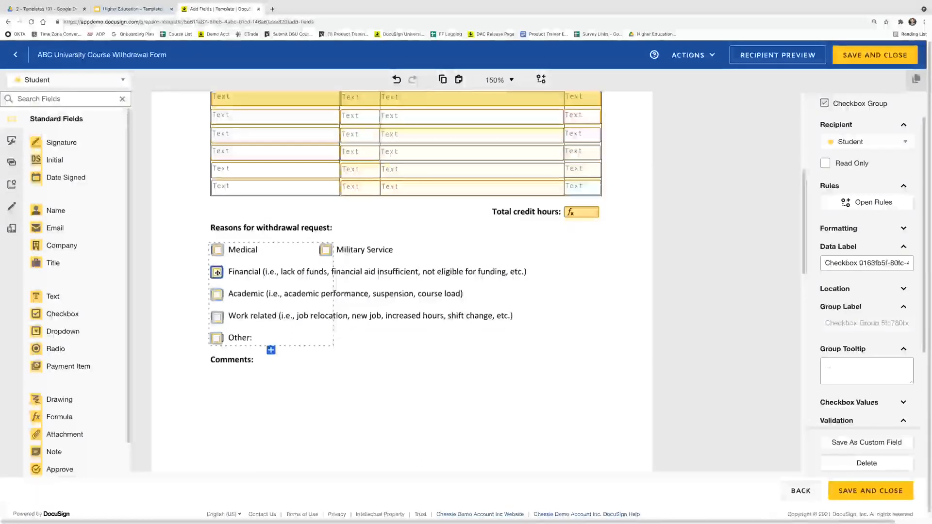
Set the checkbox group's validation to 'Select at least' 1
click(215, 339)
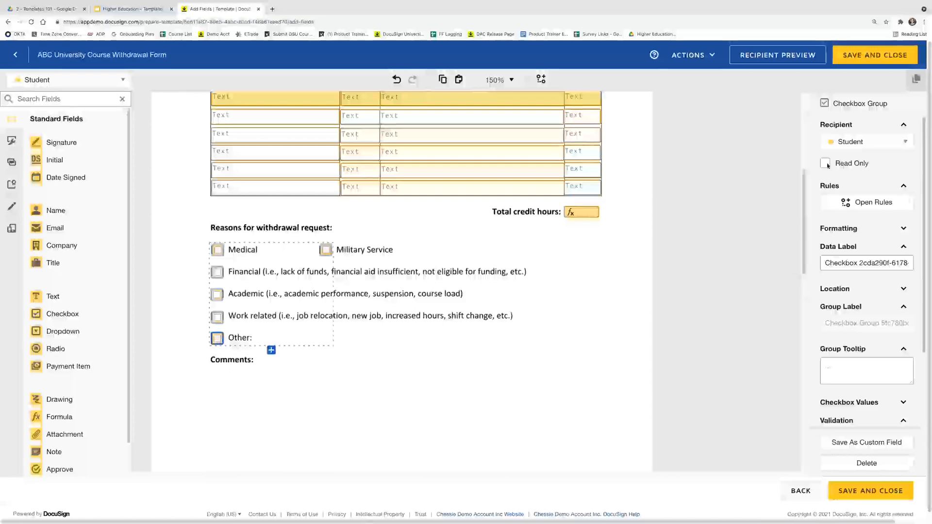
scroll(869, 306, down, 2)
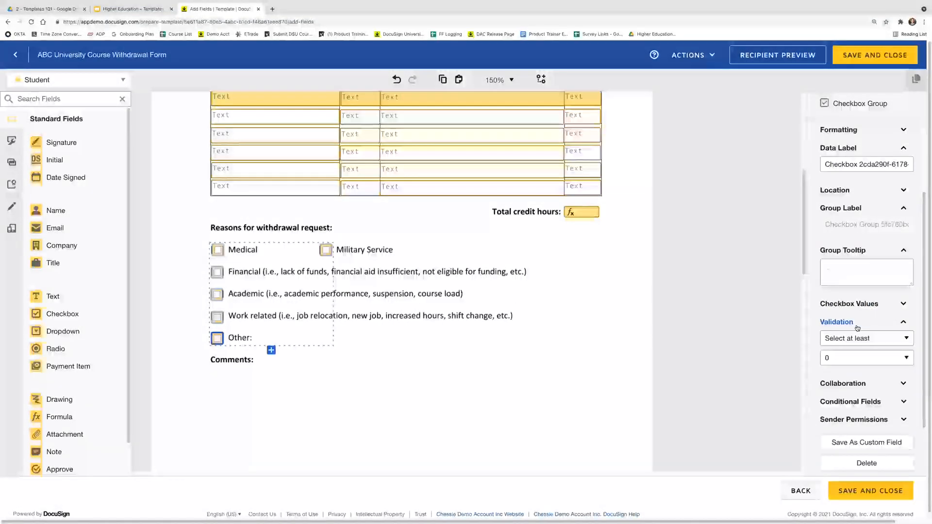
click(892, 340)
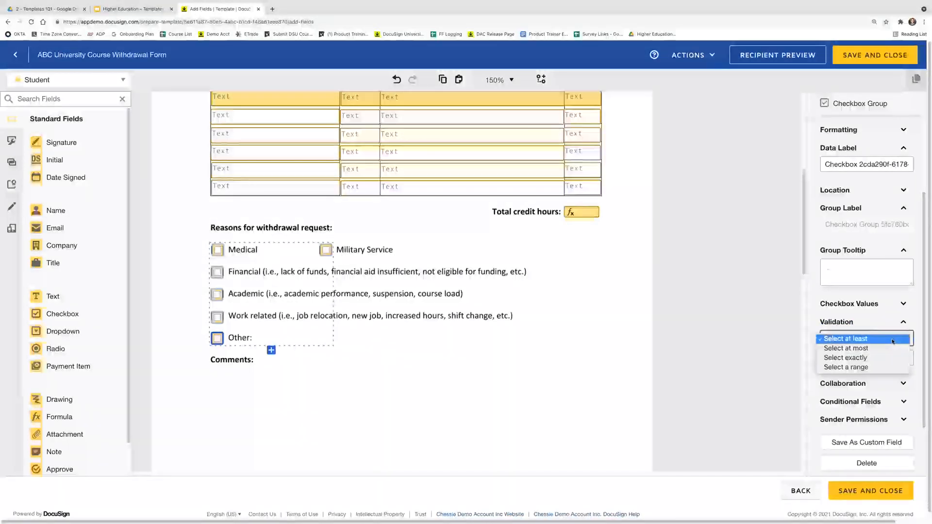
click(892, 340)
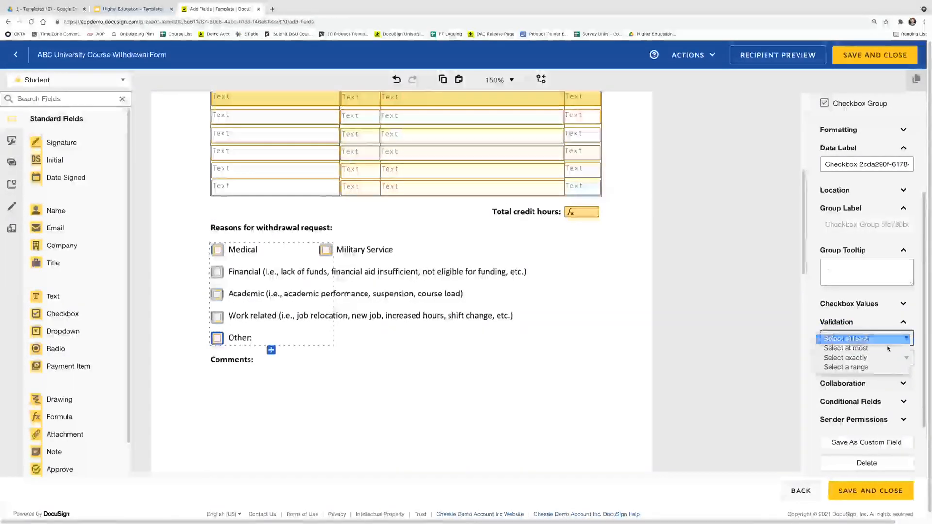
click(886, 357)
click(867, 369)
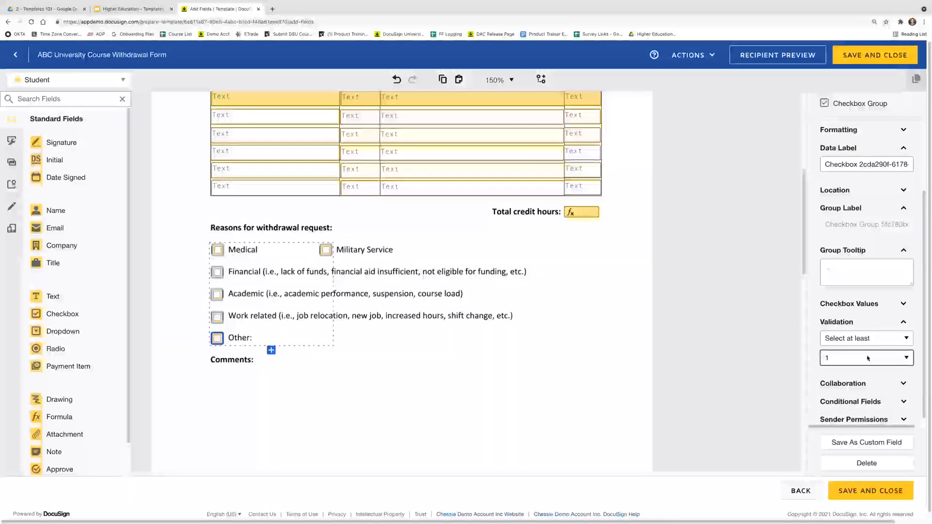
click(887, 342)
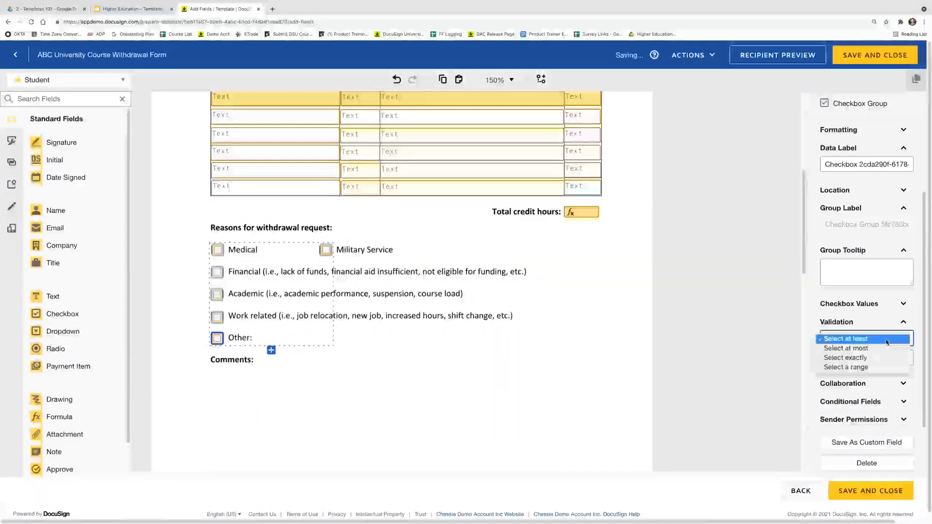
click(883, 372)
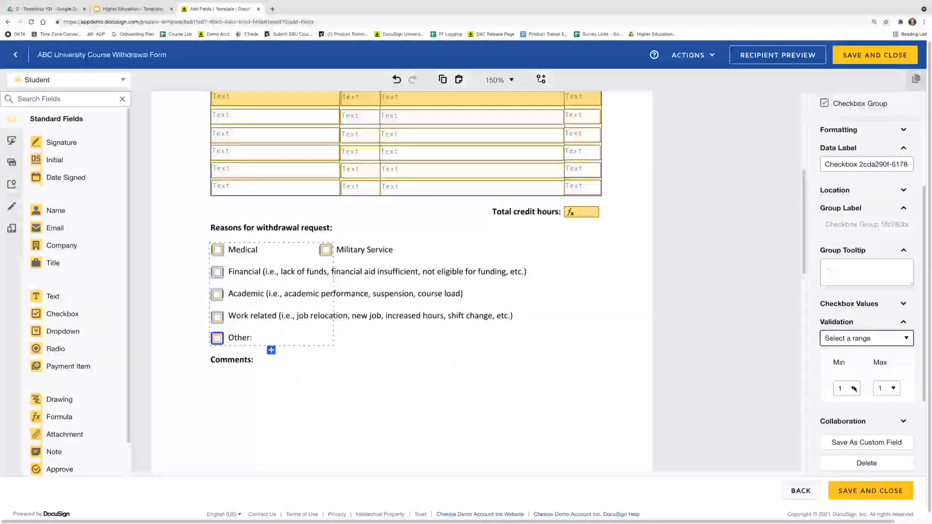
click(898, 391)
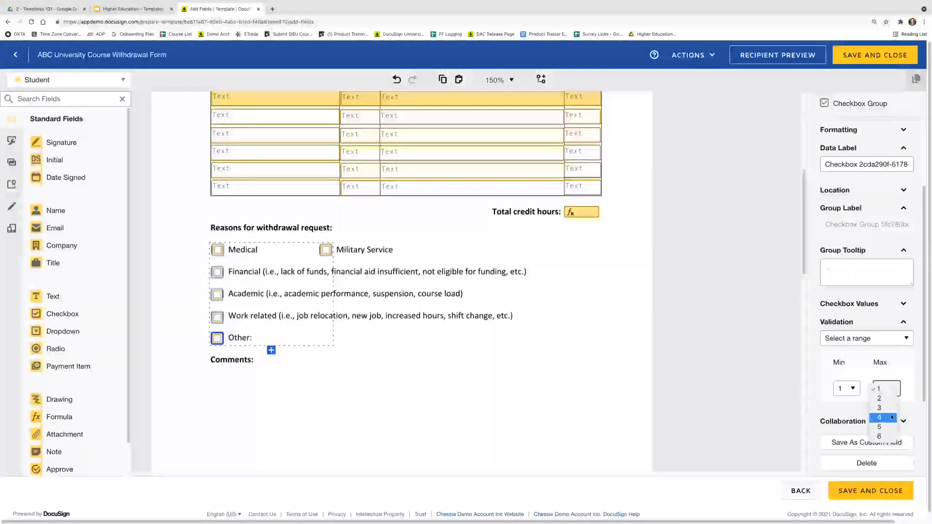
click(871, 339)
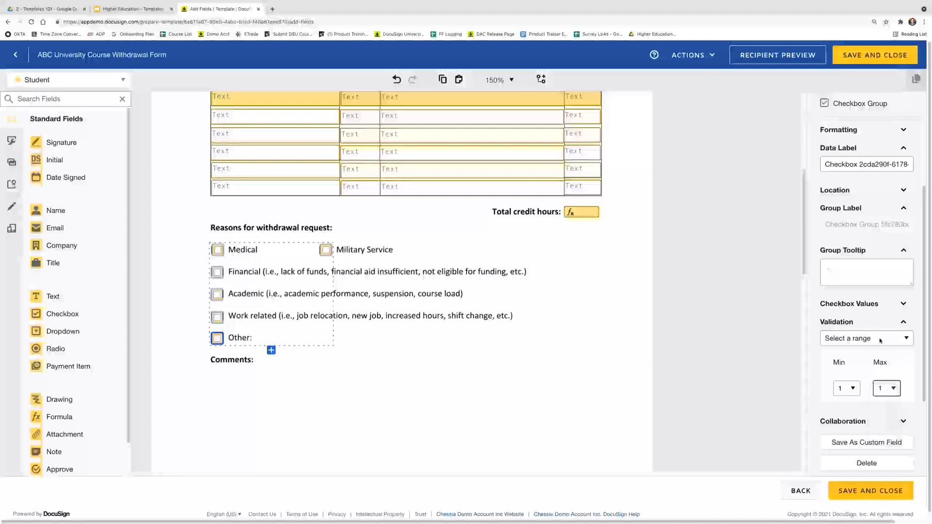
click(871, 338)
click(850, 311)
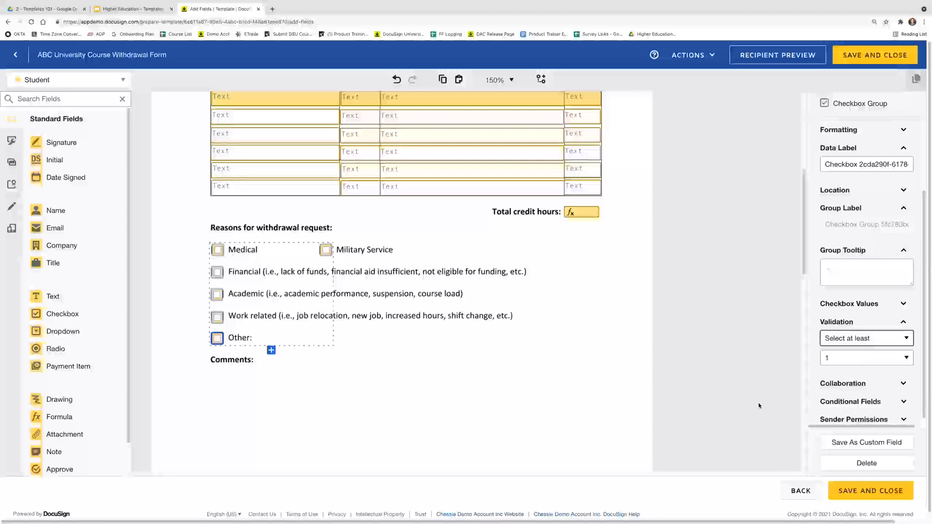
click(369, 389)
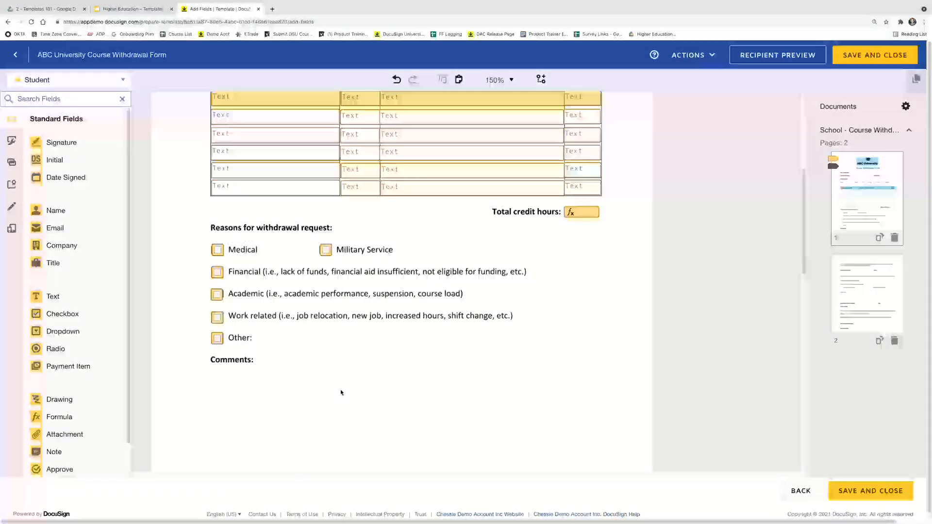
Add a large, optional text box beside Comments: below the withdrawal reasons
scroll(341, 389, down, 1)
drag(83, 295, 258, 310)
drag(320, 321, 594, 387)
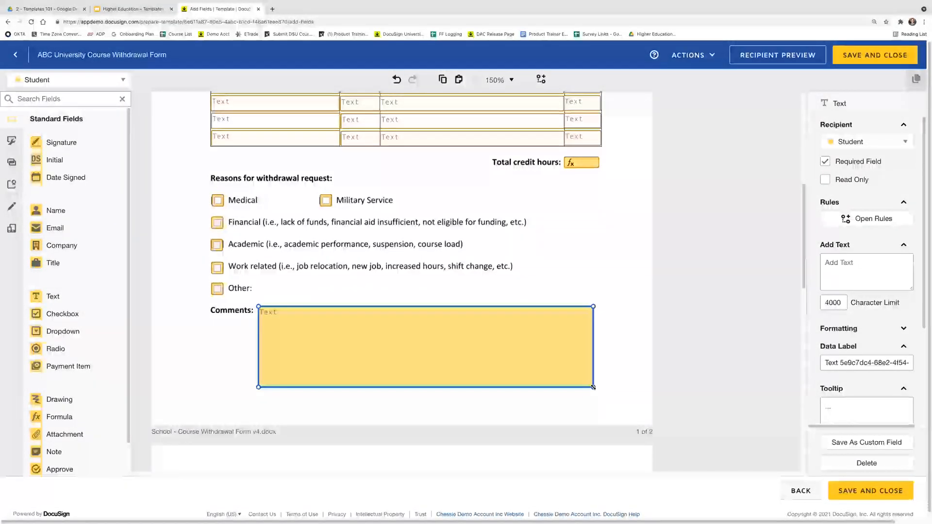
click(863, 162)
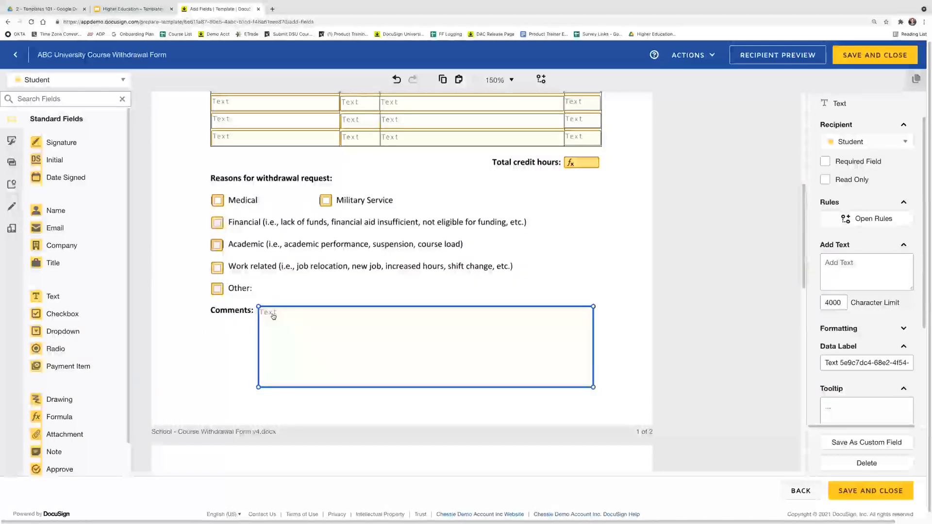
click(213, 340)
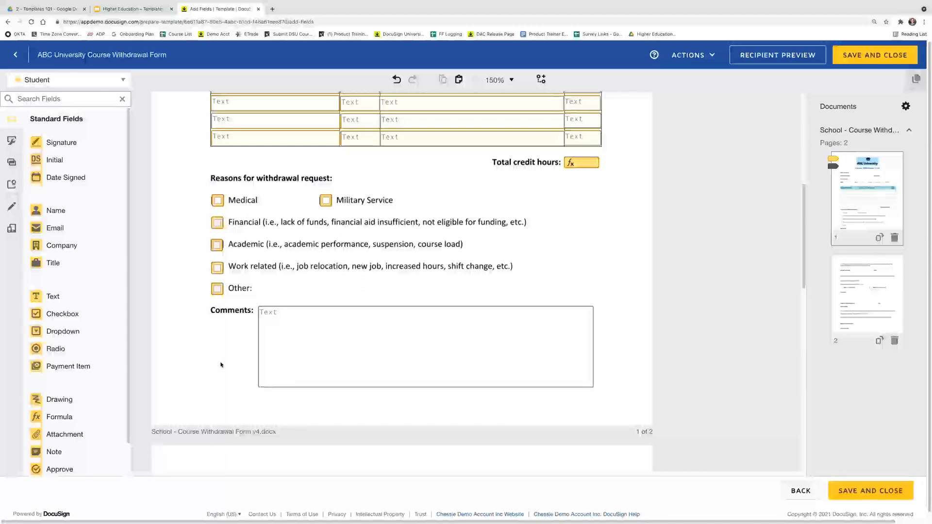
scroll(222, 366, down, 3)
scroll(224, 367, down, 3)
Add bottom-aligned Signature and Date Signed fields on page 2's student lines, plus a radio at 'with my endorsement'
drag(70, 145, 215, 273)
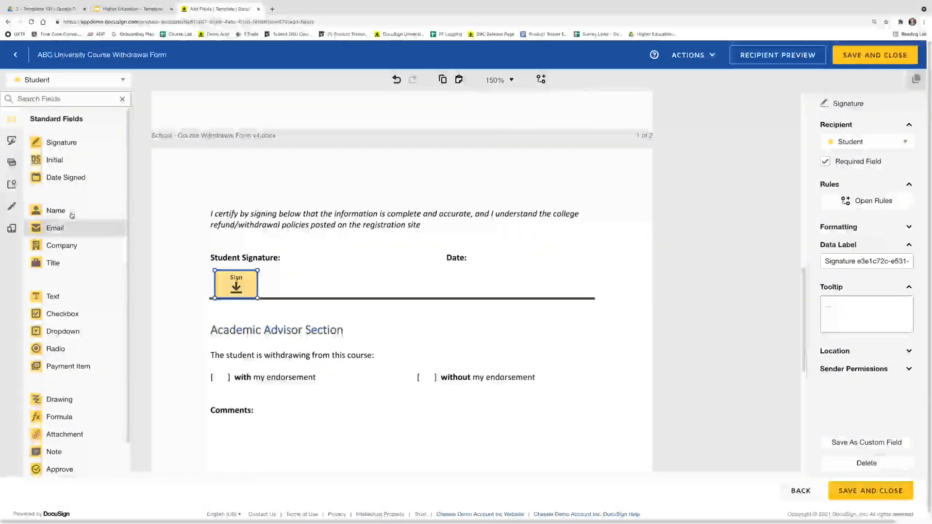
drag(76, 185, 484, 279)
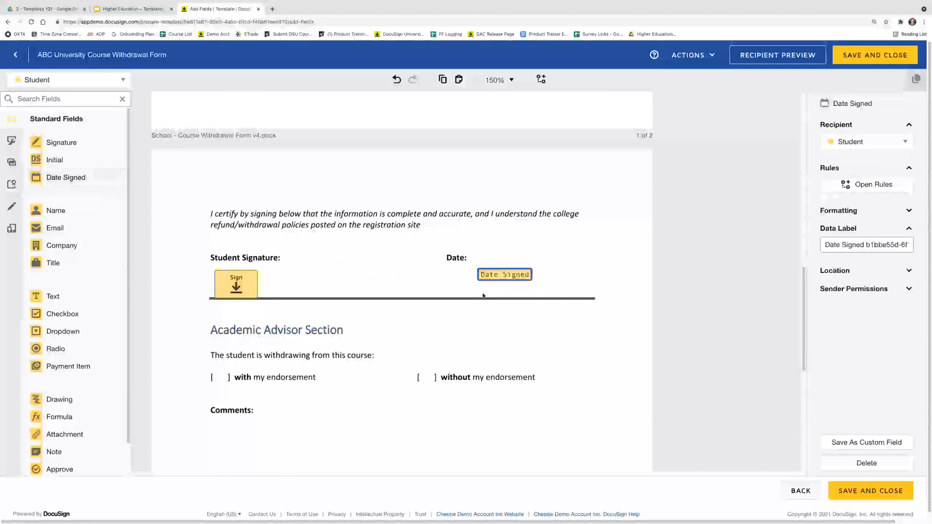
click(349, 306)
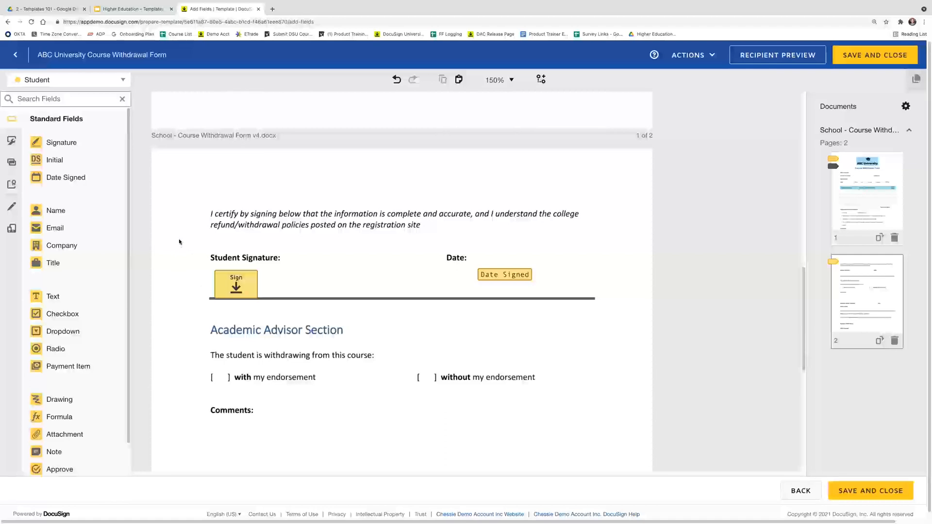
mouse_move(179, 238)
mouse_down()
mouse_move(358, 283)
mouse_move(475, 291)
mouse_move(619, 321)
mouse_up()
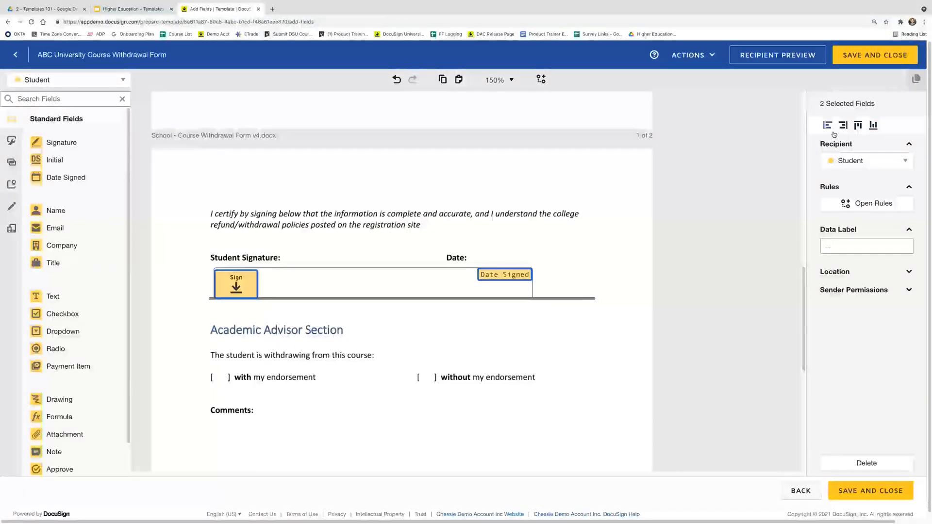
click(874, 125)
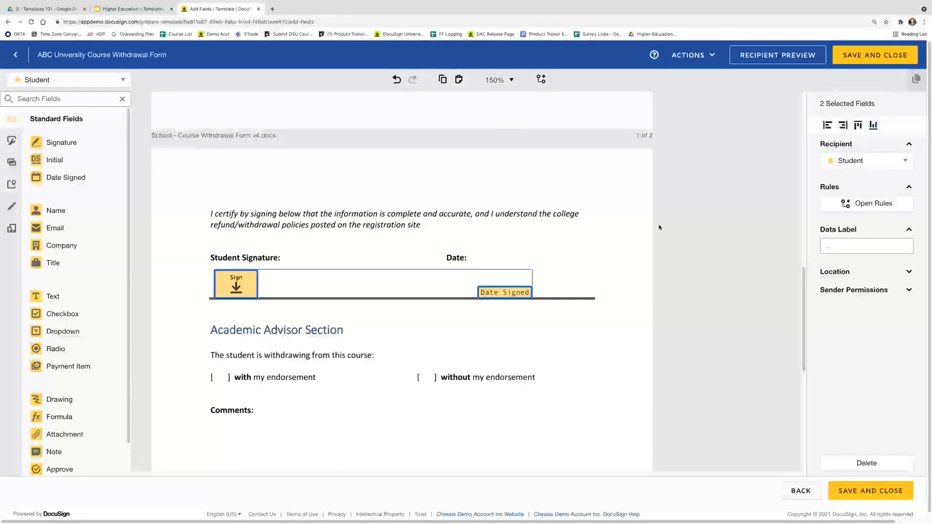
click(571, 241)
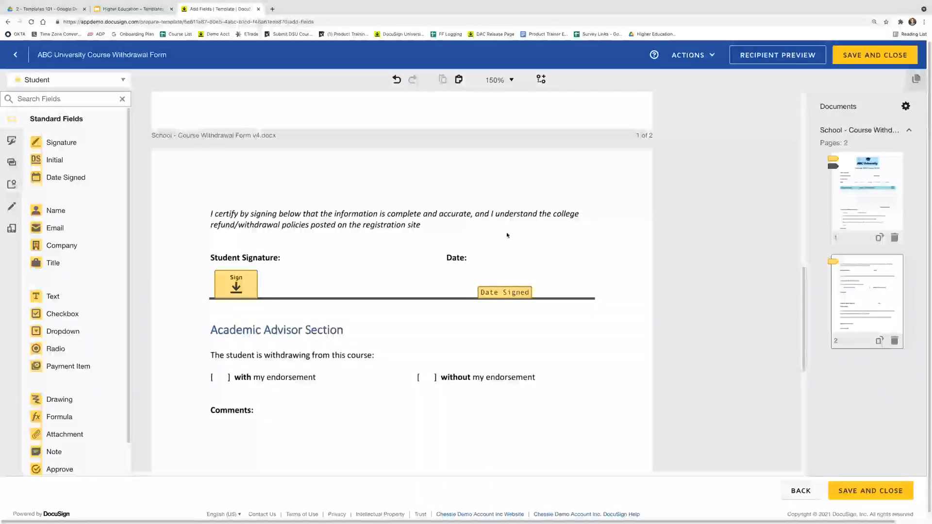
scroll(263, 299, down, 2)
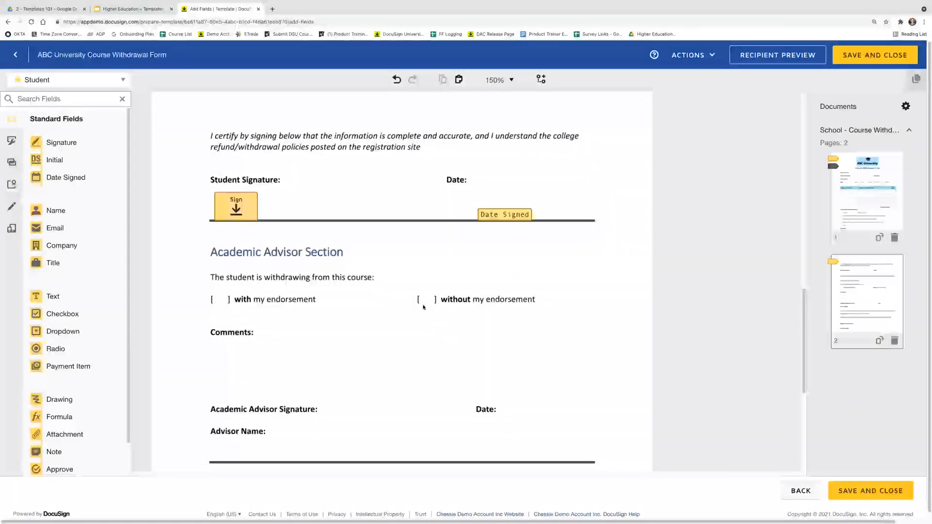
drag(85, 348, 427, 300)
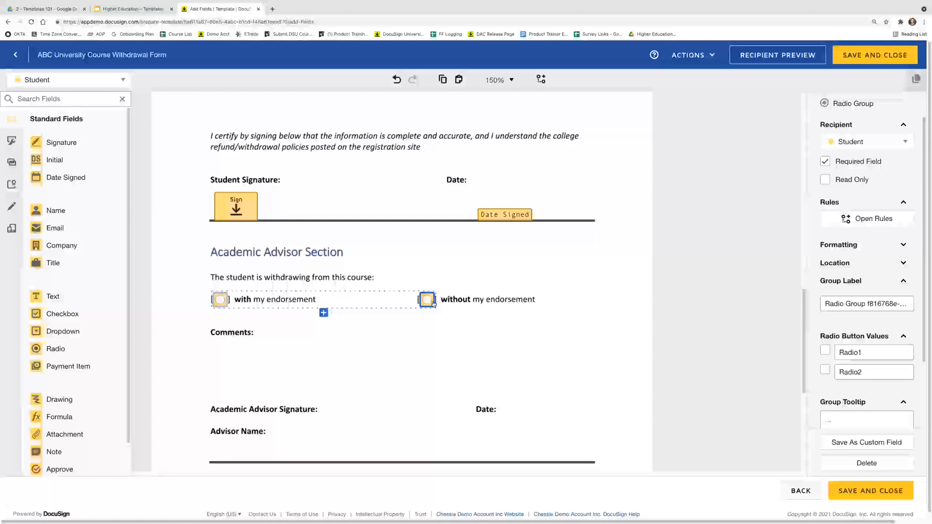
Reassign both endorsement radio buttons to the Academic Advisor recipient and reselect the group
click(897, 142)
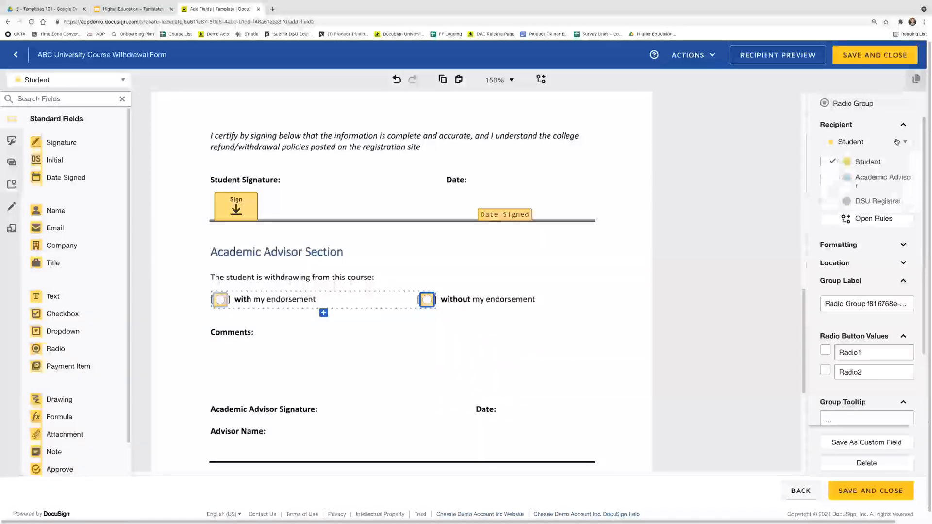
click(896, 185)
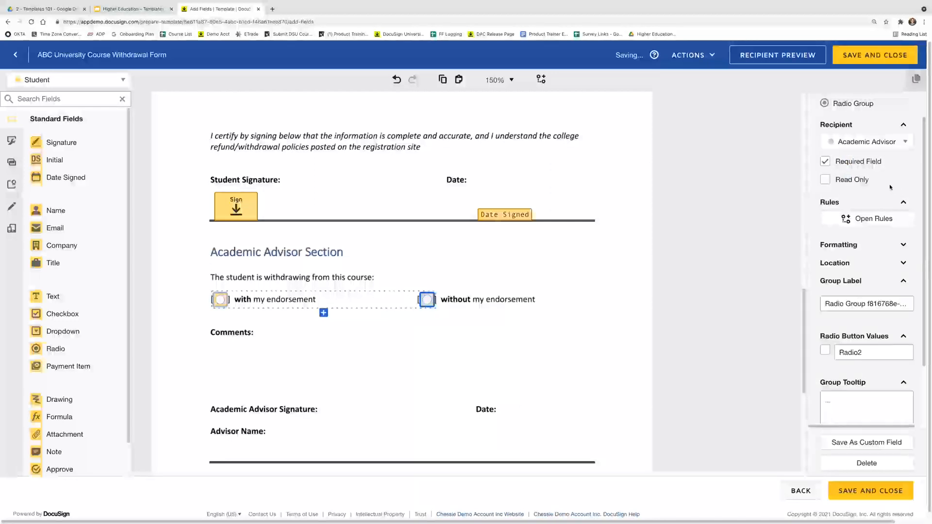
click(219, 300)
click(891, 143)
click(879, 181)
click(333, 343)
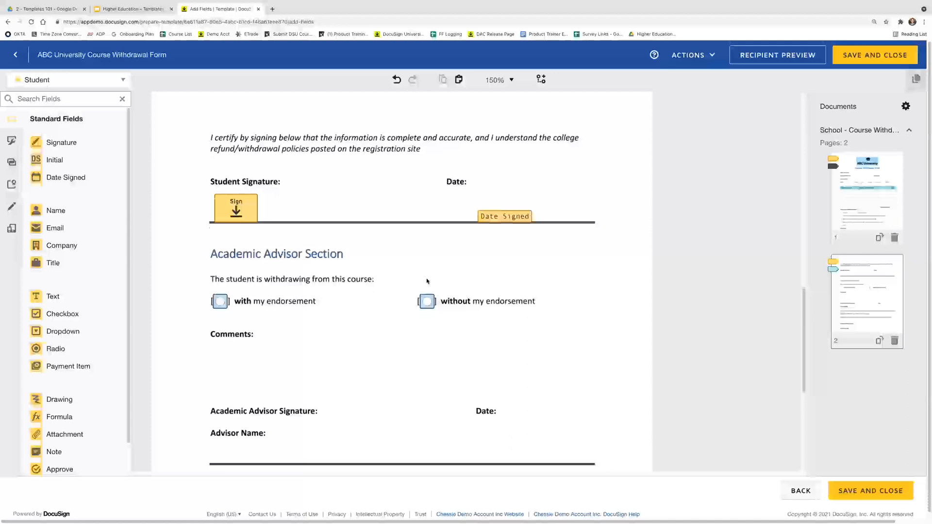
scroll(427, 277, up, 6)
scroll(218, 171, up, 1)
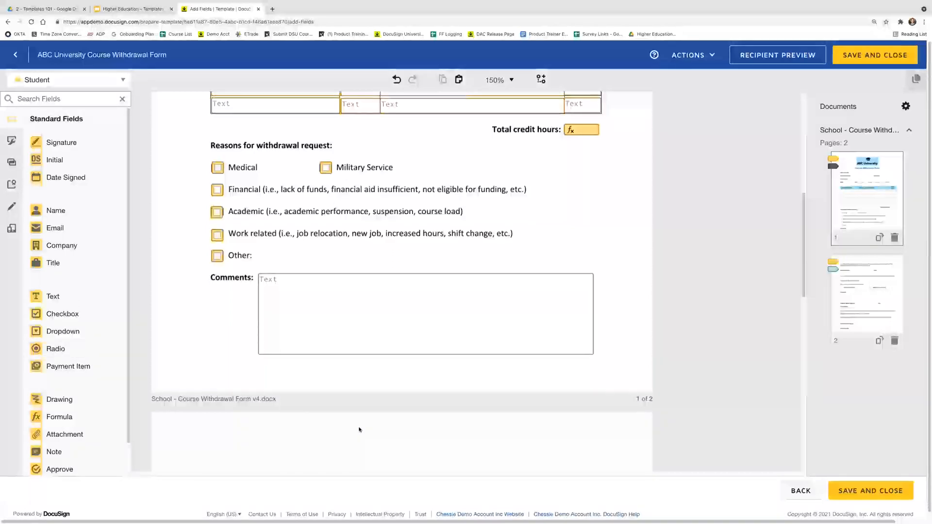
scroll(360, 430, down, 5)
scroll(359, 430, down, 3)
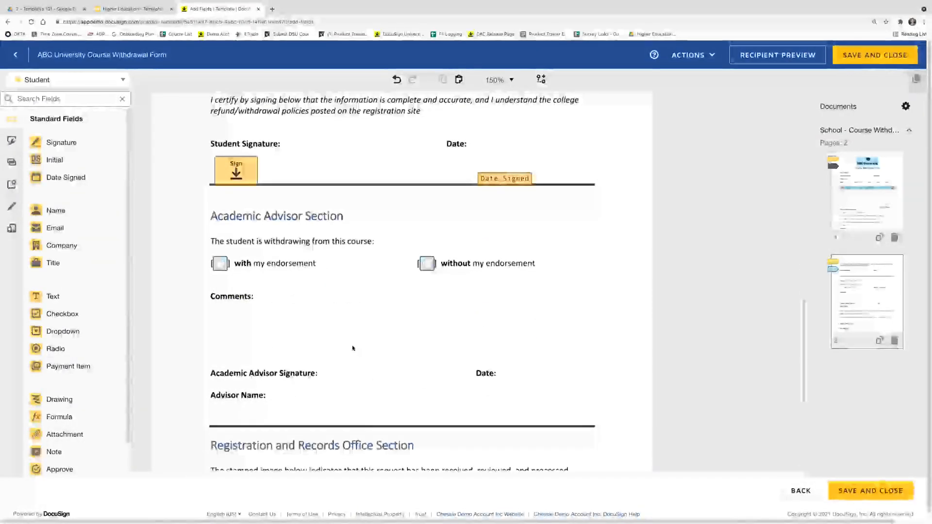
click(223, 269)
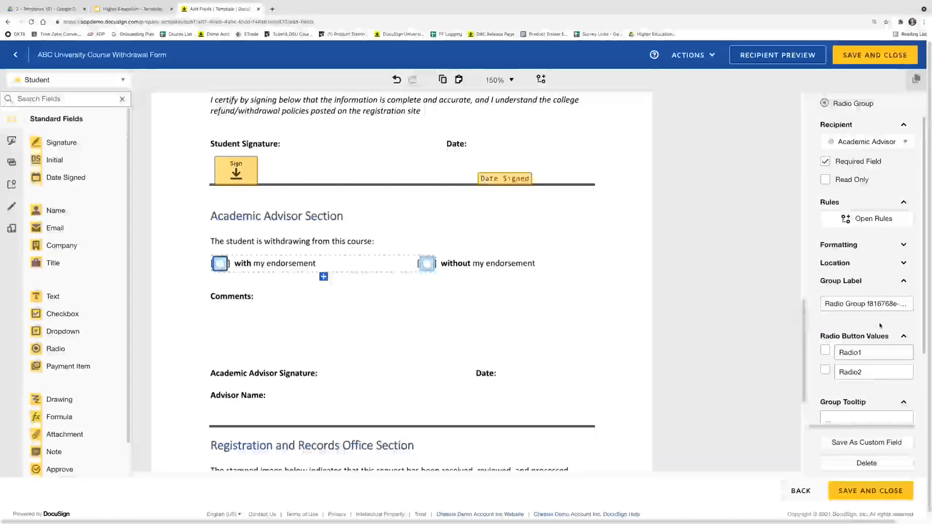
Set the radio group label to 'Academic Advisor Endorsement'
click(900, 305)
key(ctrl+a)
text(Academc)
text( A)
key(BackSpace)
key(BackSpace)
key(BackSpace)
text(i Ad)
key(BackSpace)
key(BackSpace)
text(ic Advisor Endorseme)
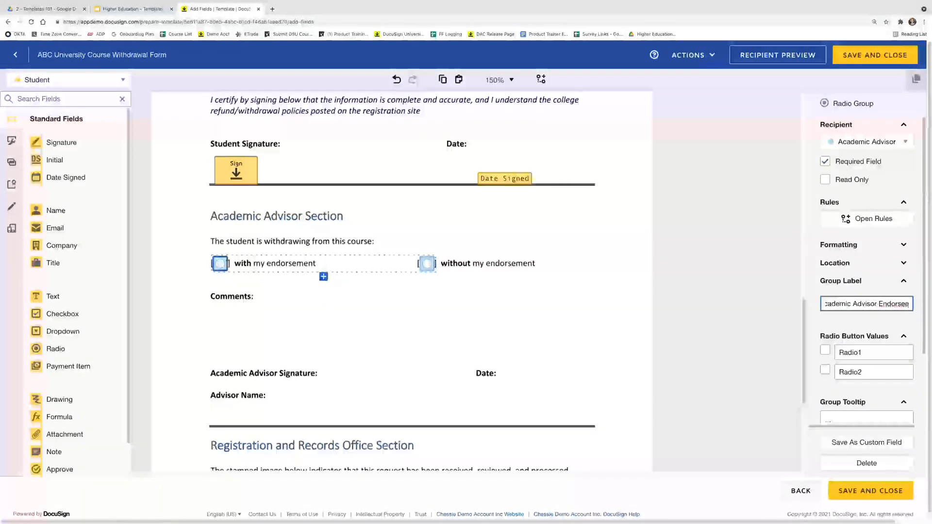
key(BackSpace)
key(BackSpace)
text(m,)
text(e)
key(BackSpace)
key(BackSpace)
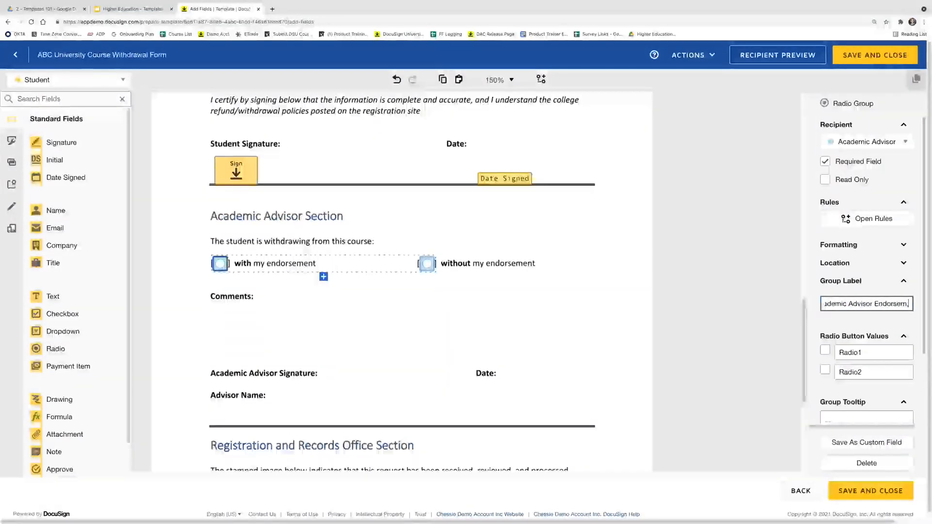
text(e)
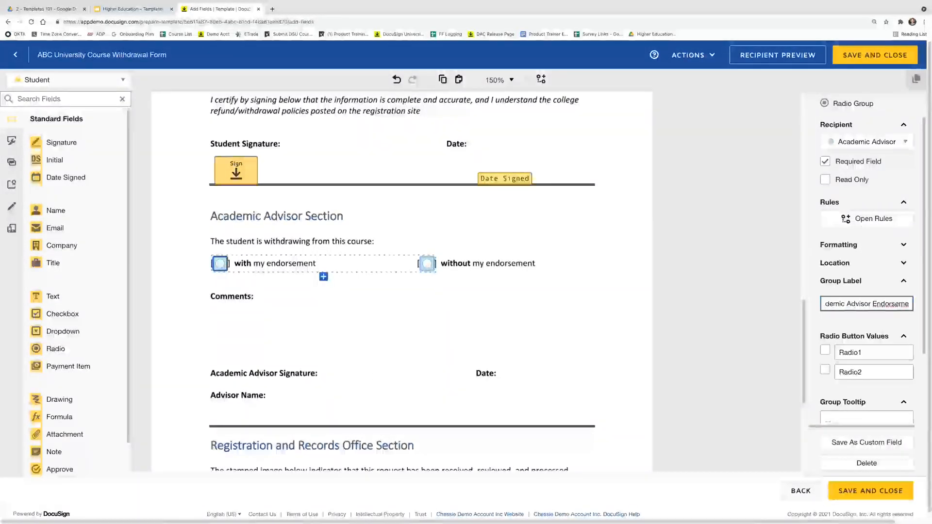
text(nt)
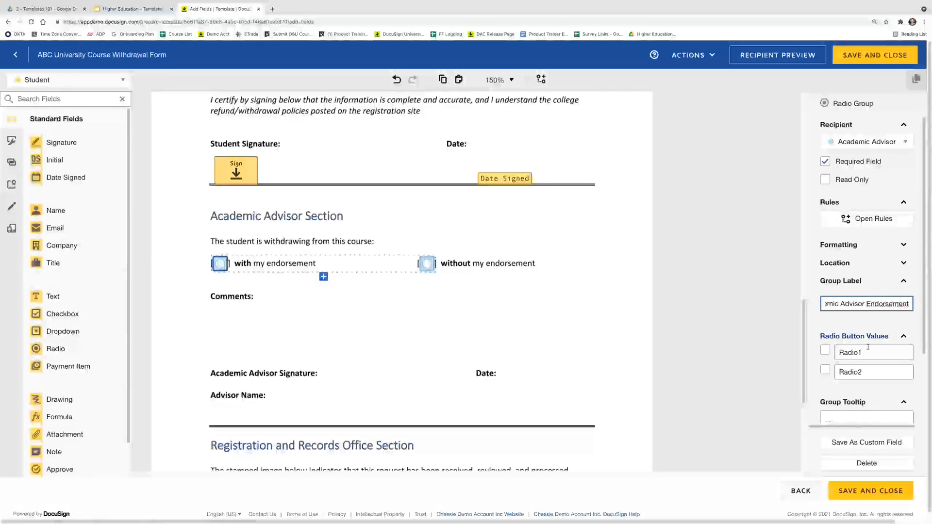
right_click(881, 306)
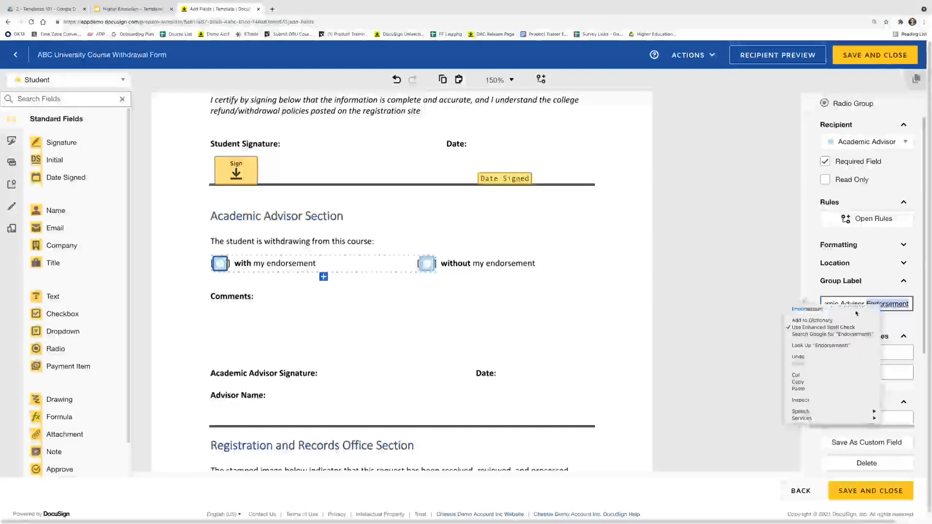
click(861, 352)
Rename the radio button values Radio1 and Radio2 to Yes and No
click(861, 351)
double_click(856, 353)
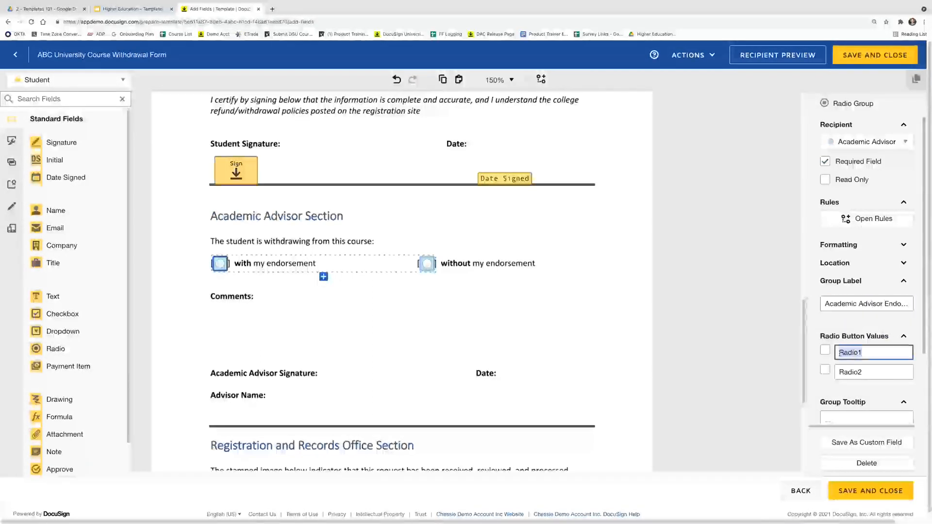
text(Yes)
key(Tab)
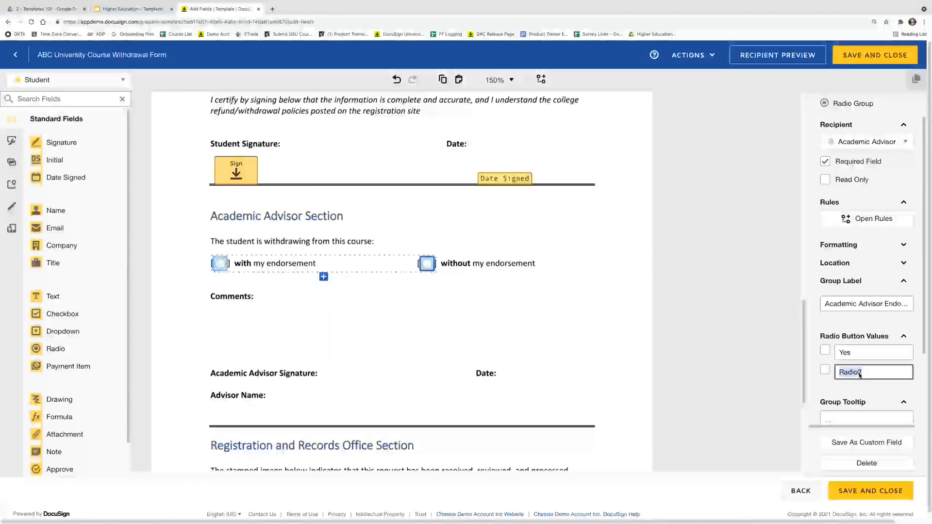
text(No)
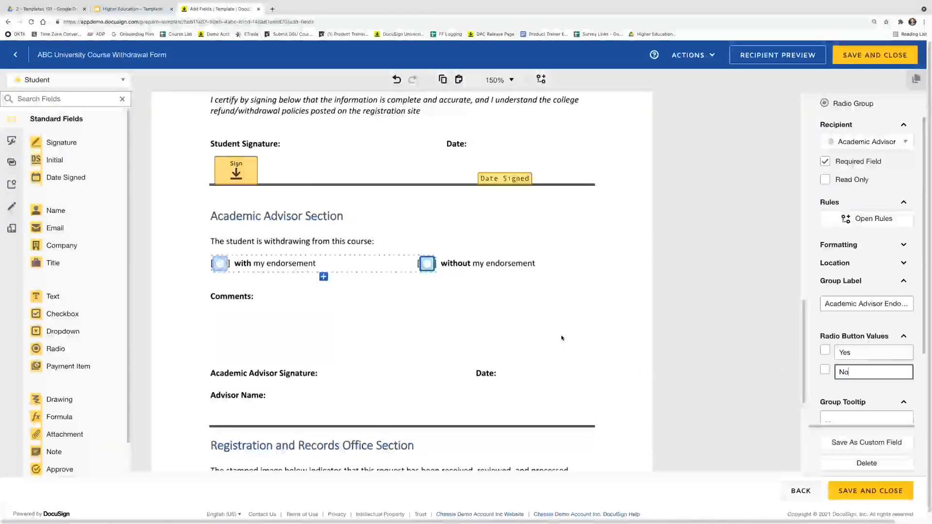
click(545, 325)
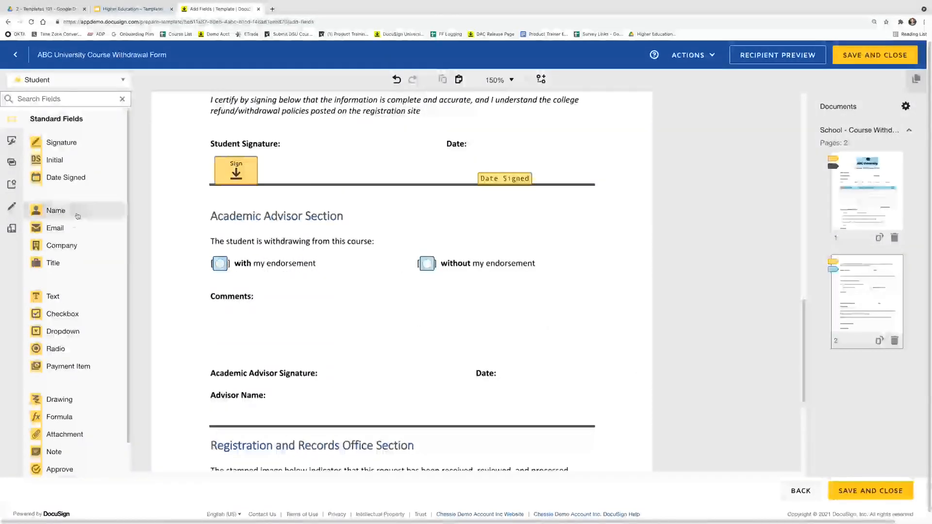
As Academic Advisor, add an enlarged, optional text box beside the advisor Comments label
click(68, 80)
click(68, 115)
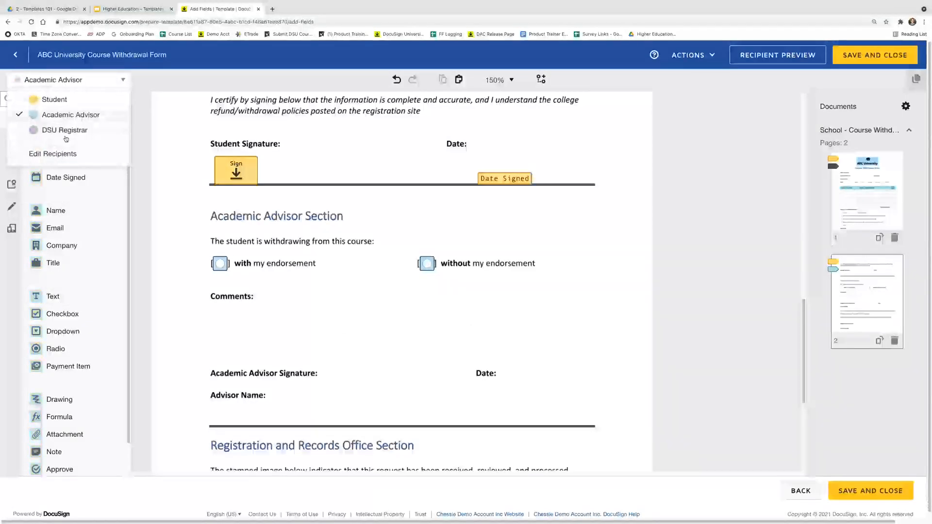
drag(55, 296, 259, 297)
drag(320, 309, 575, 345)
click(863, 167)
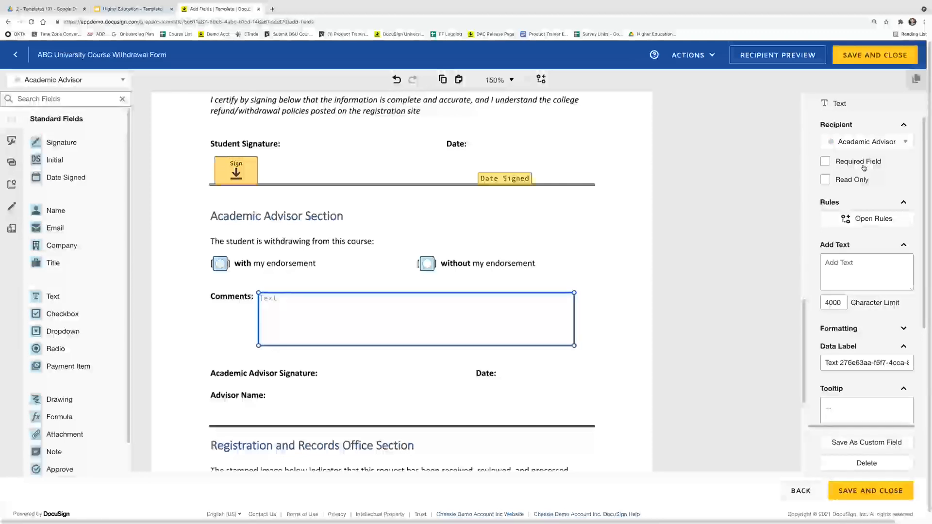
click(616, 275)
Place Signature, Full Name and Date Signed fields on the advisor's signature, name and date lines
scroll(372, 356, down, 1)
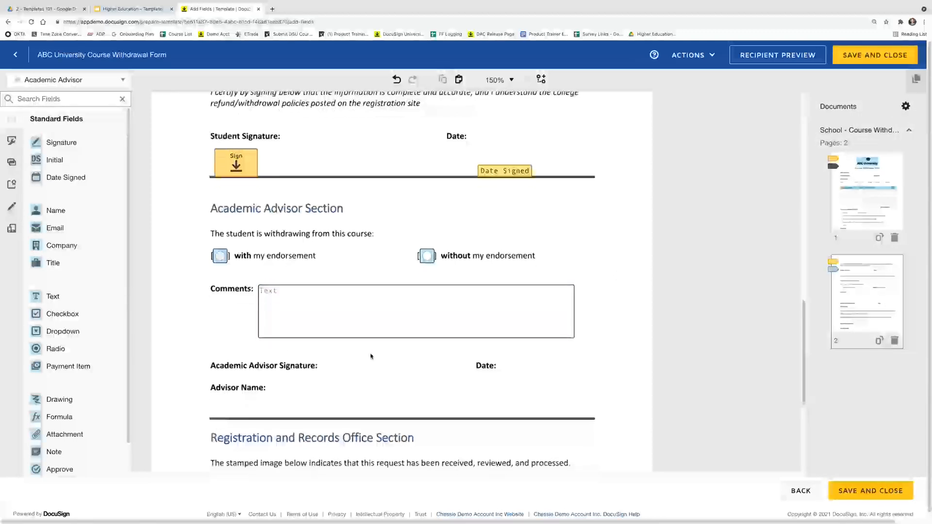
mouse_move(62, 142)
mouse_down()
mouse_move(289, 335)
mouse_move(234, 381)
mouse_move(317, 349)
mouse_move(322, 335)
mouse_up()
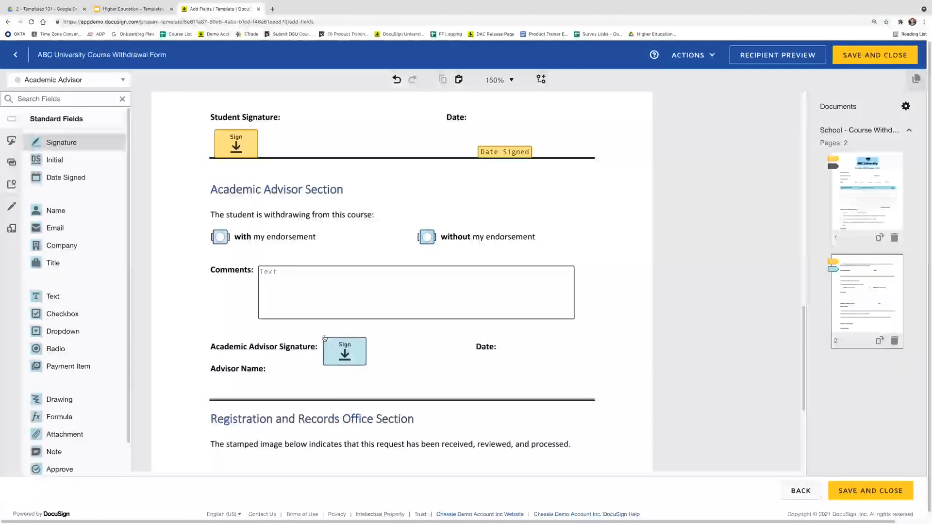
drag(66, 210, 274, 379)
drag(69, 181, 505, 345)
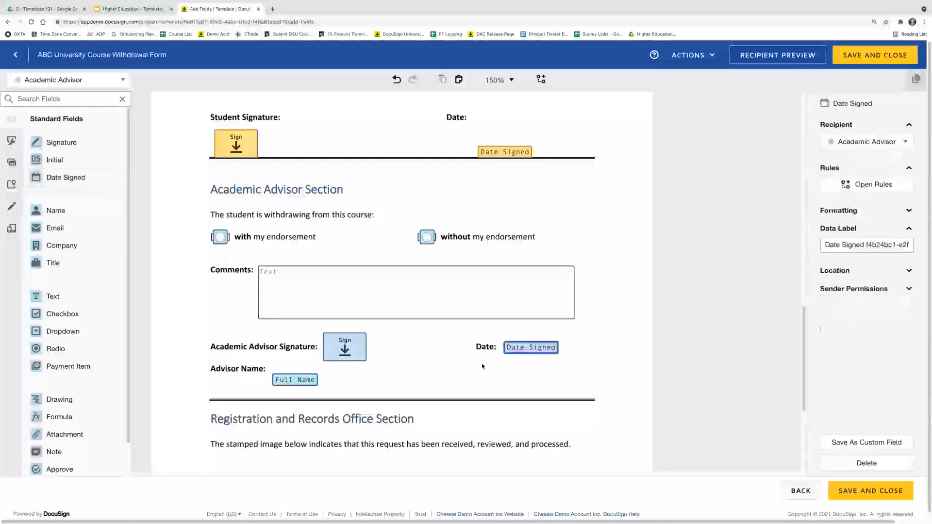
click(482, 364)
scroll(407, 392, down, 5)
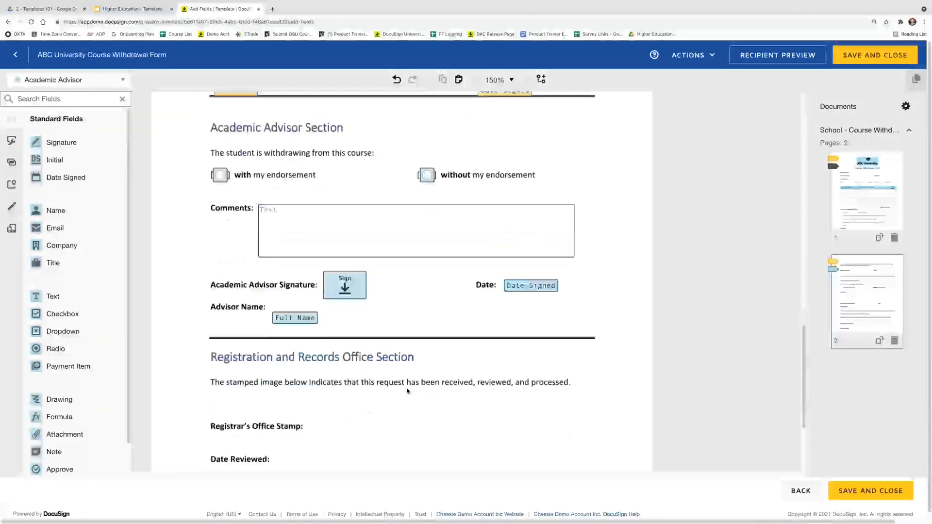
As DSU Registrar, add Initial by Office Stamp, Date Signed by Date Reviewed, and optional Comments box
click(99, 85)
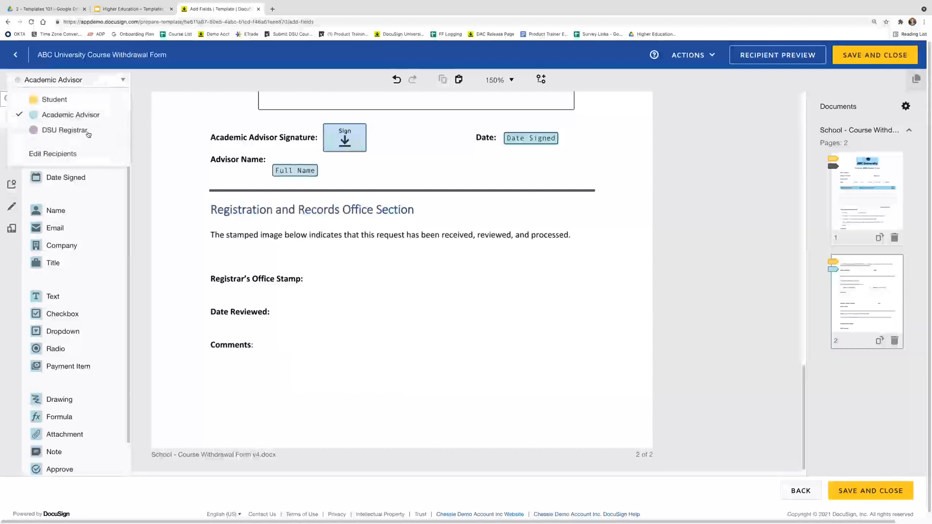
click(88, 135)
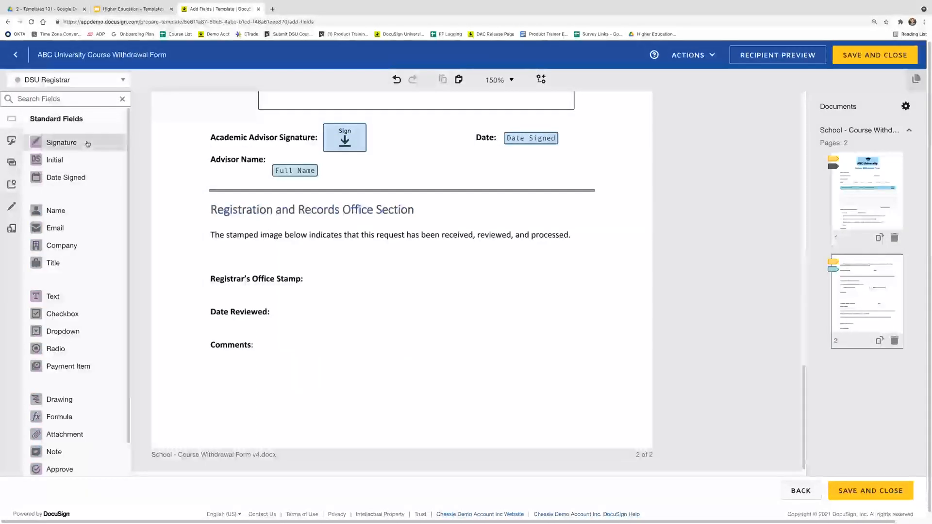
drag(86, 160, 309, 258)
drag(63, 178, 273, 309)
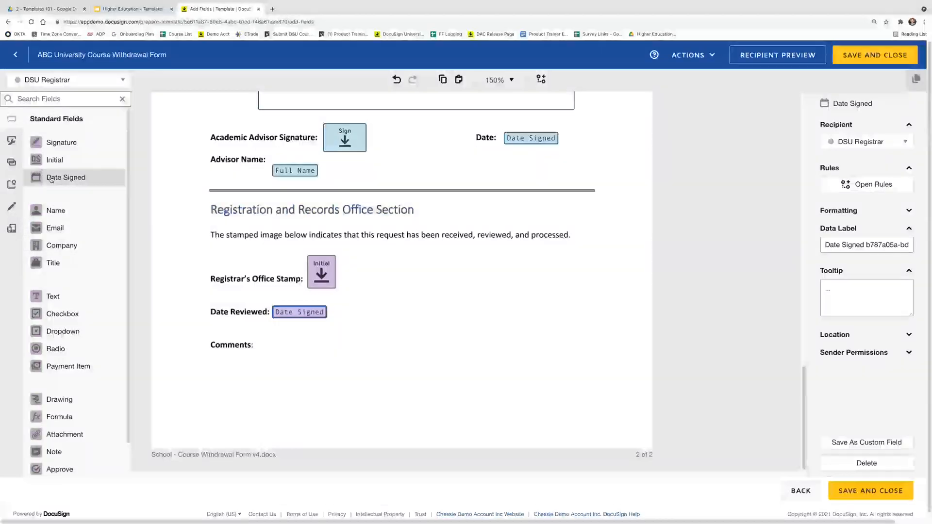
drag(65, 294, 535, 408)
click(867, 163)
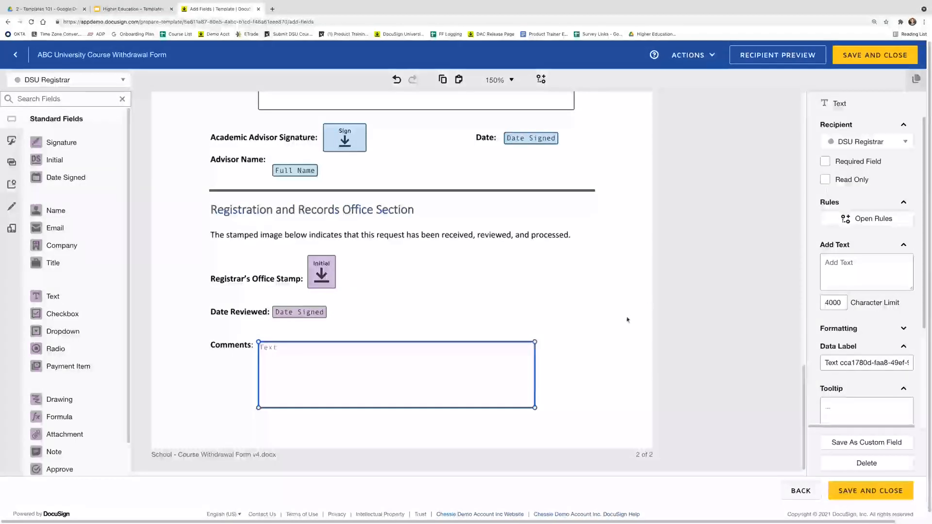
click(586, 320)
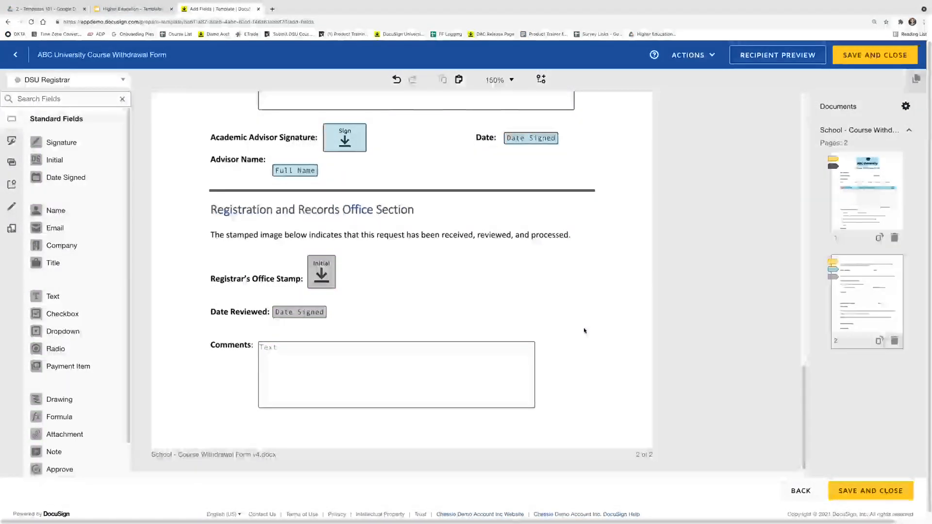
scroll(586, 329, up, 3)
scroll(585, 331, up, 15)
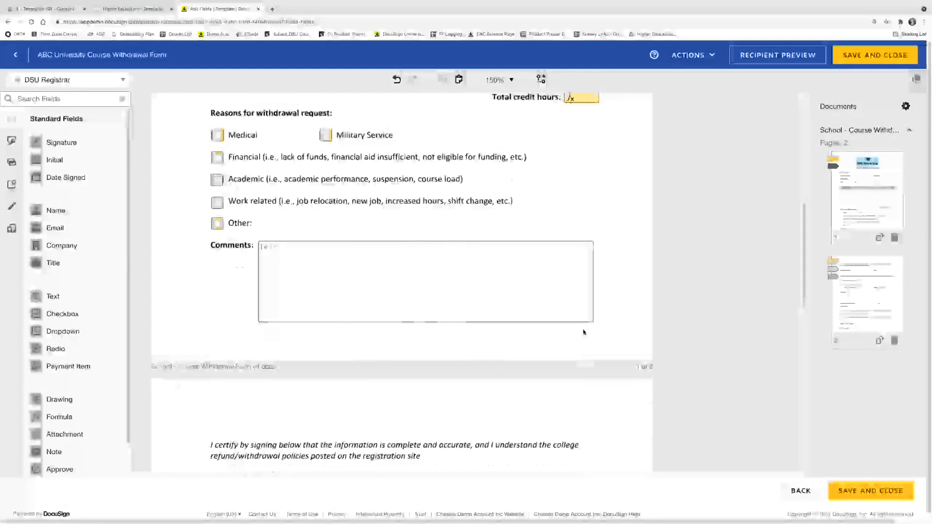
scroll(584, 332, up, 3)
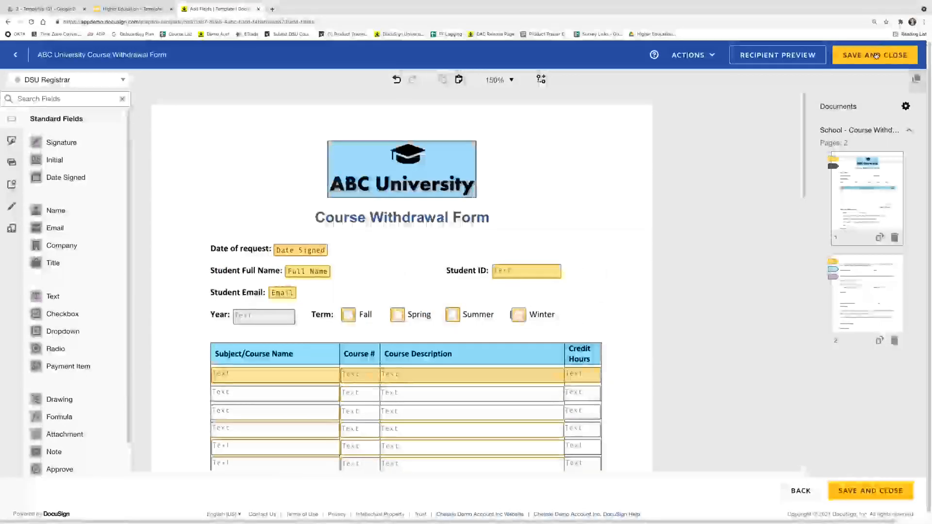
Preview the Course Withdrawal Form as the Student, scroll through every page, then close the preview
click(778, 55)
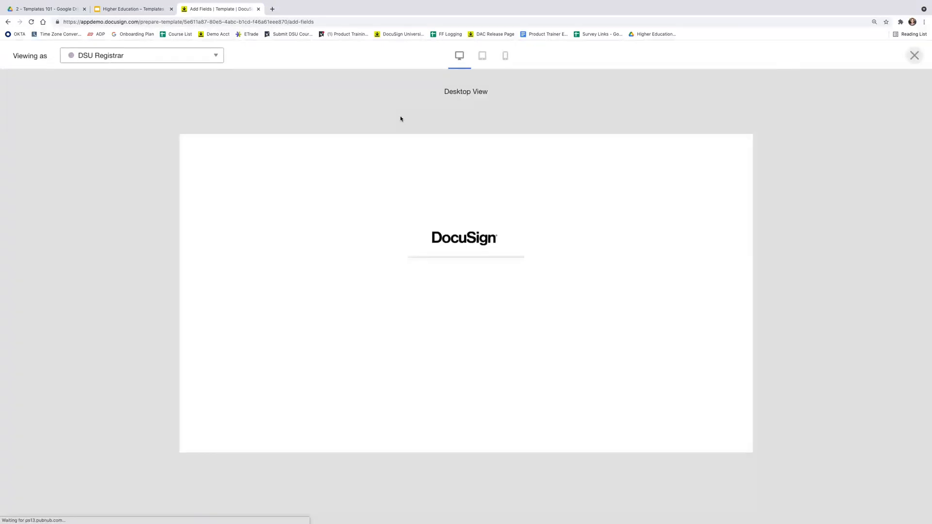
click(130, 57)
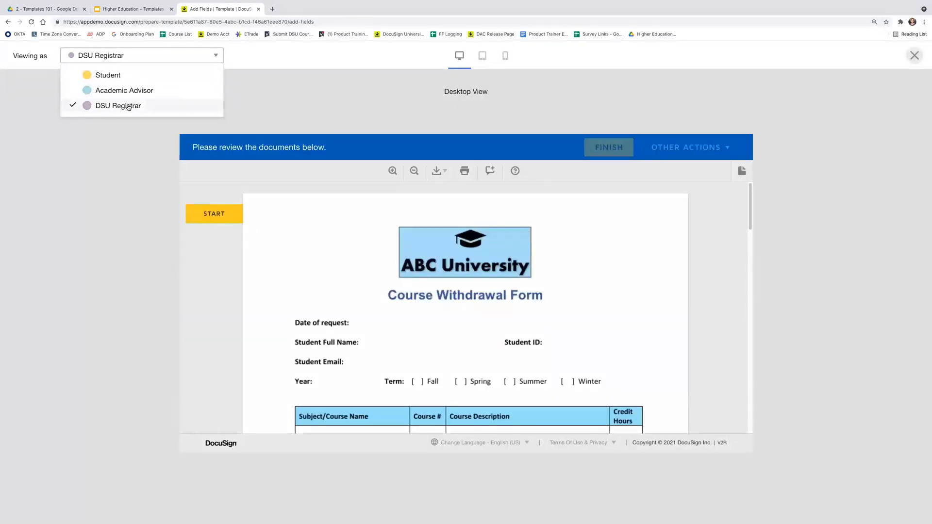
click(122, 78)
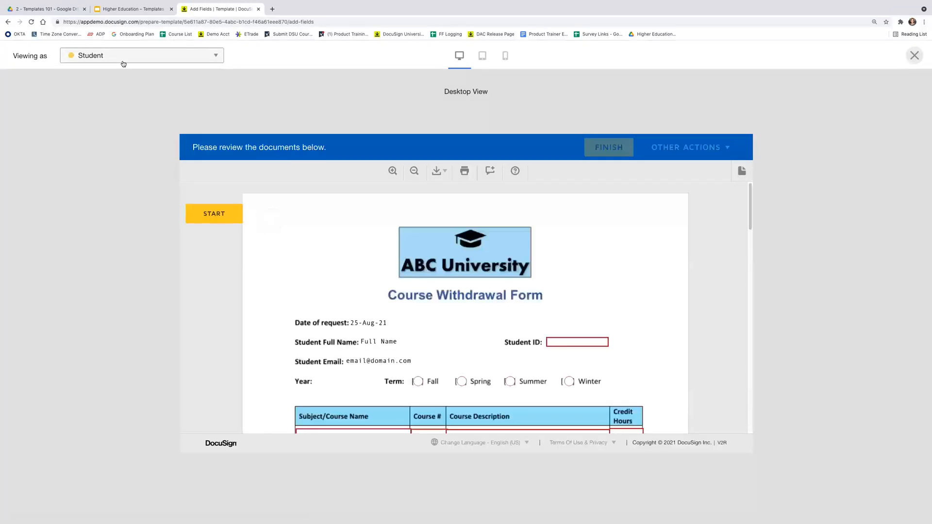
scroll(422, 276, down, 2)
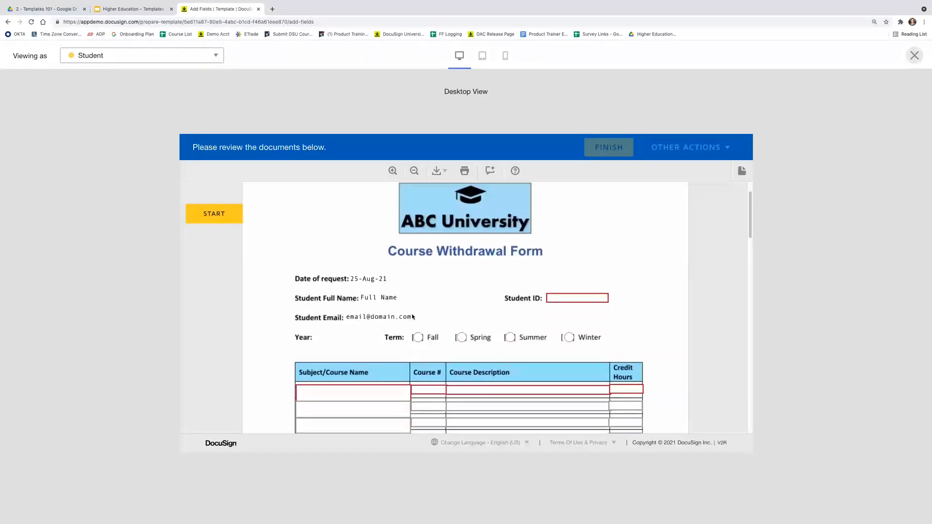
mouse_move(584, 299)
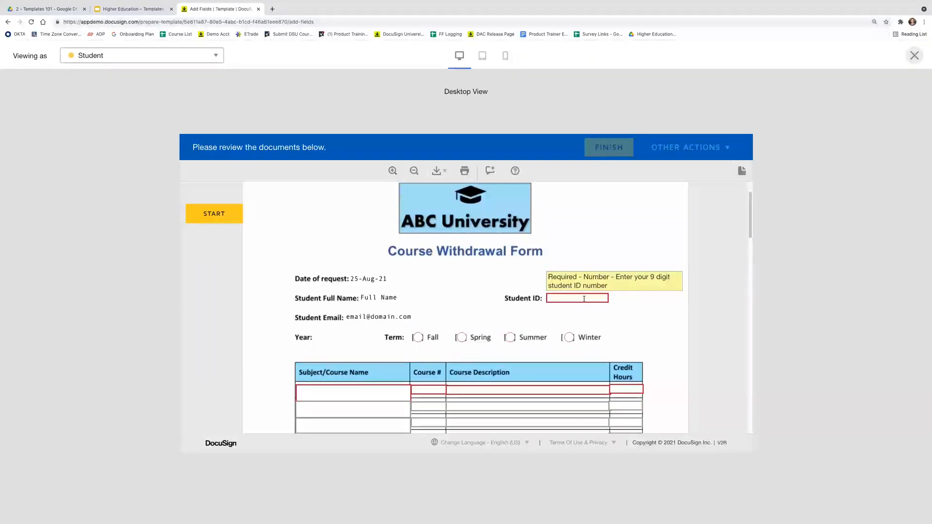
scroll(584, 298, down, 1)
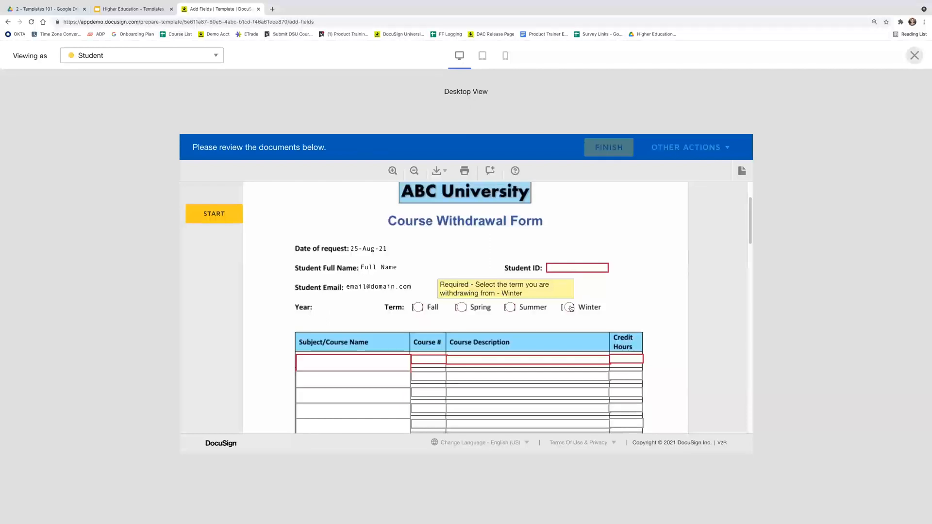
mouse_move(510, 306)
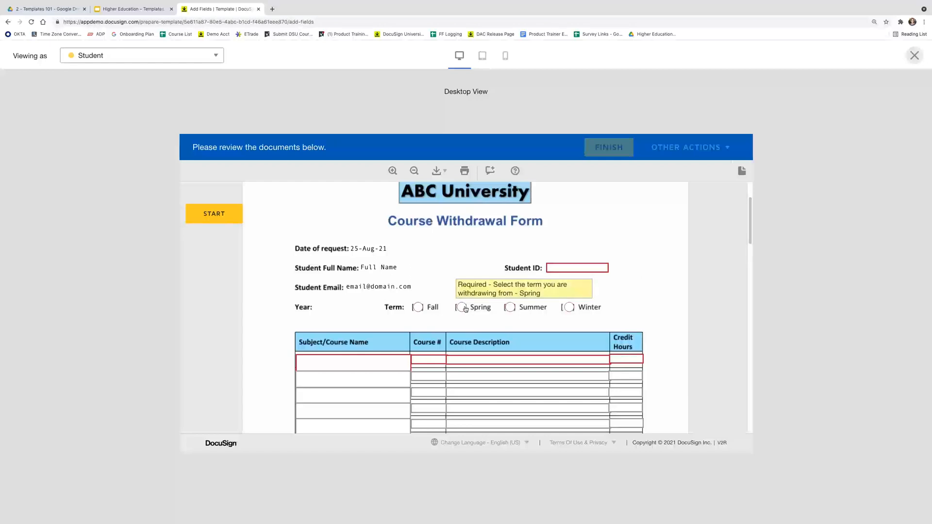
scroll(417, 308, down, 1)
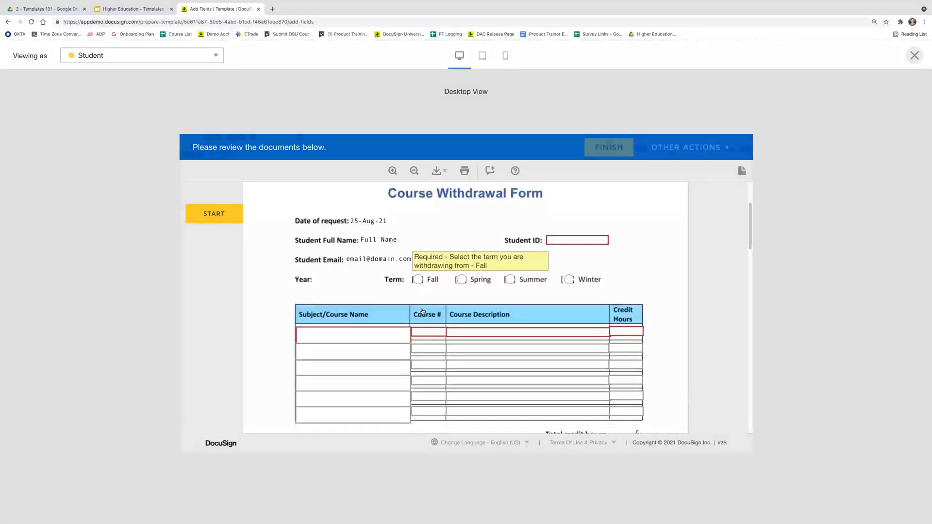
scroll(656, 335, down, 2)
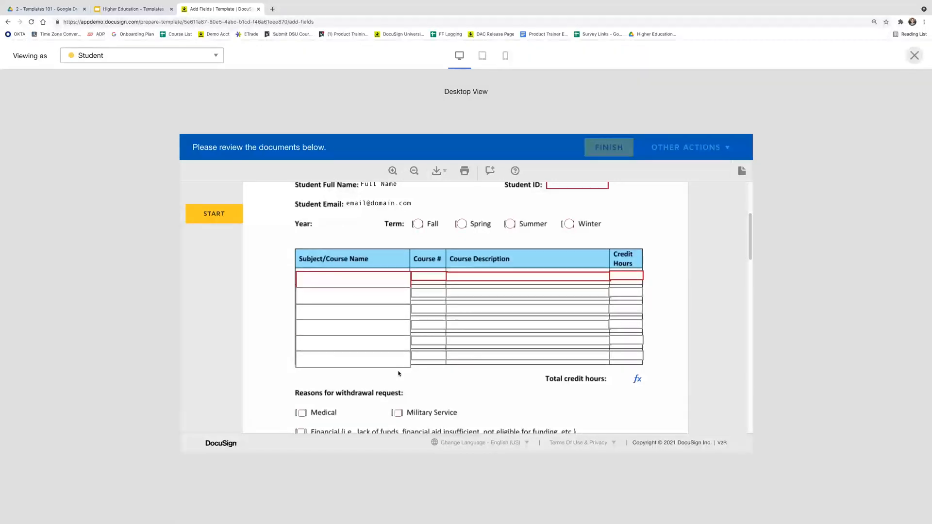
scroll(399, 373, down, 3)
scroll(399, 373, down, 5)
scroll(399, 373, down, 6)
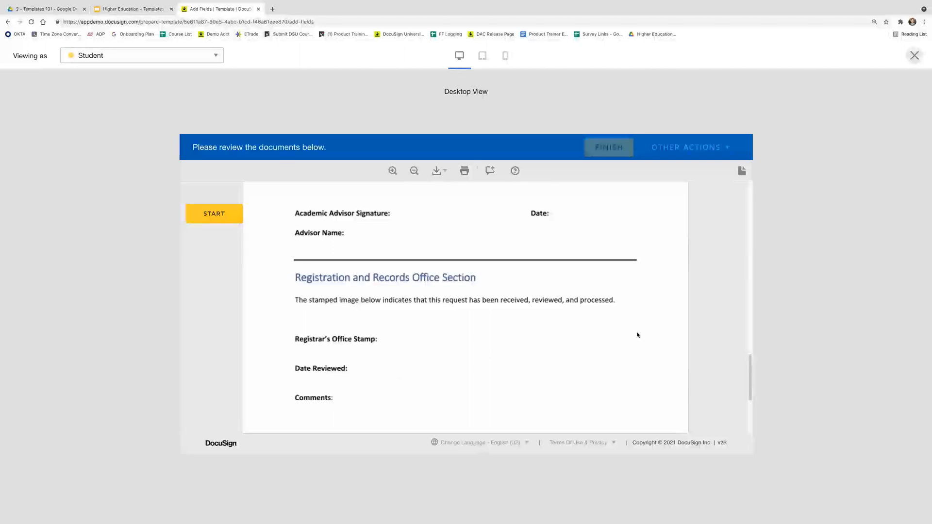
click(915, 57)
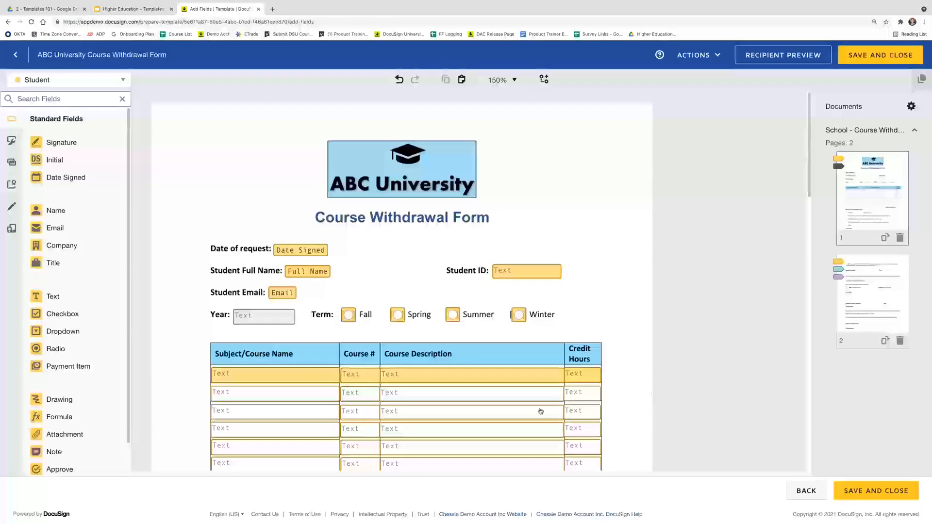
Save and close the ABC University Course Withdrawal Form template
scroll(201, 363, down, 1)
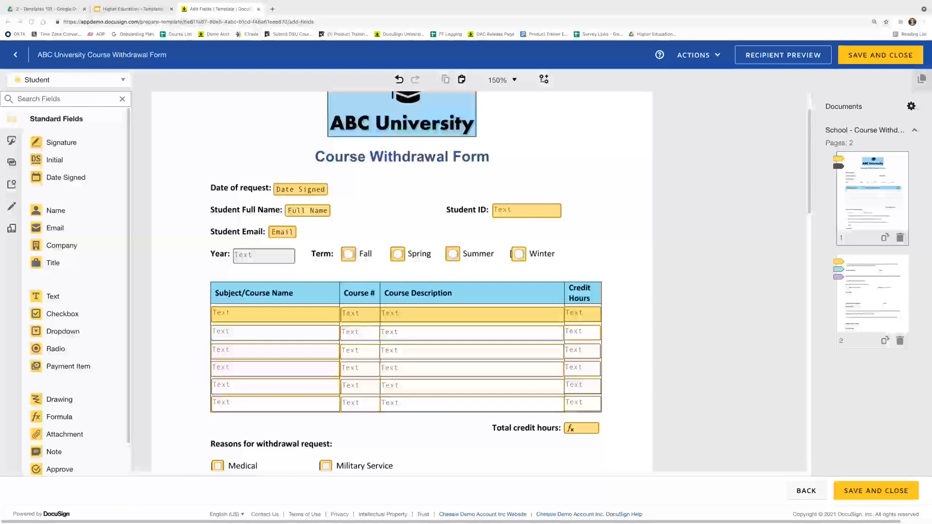
click(878, 60)
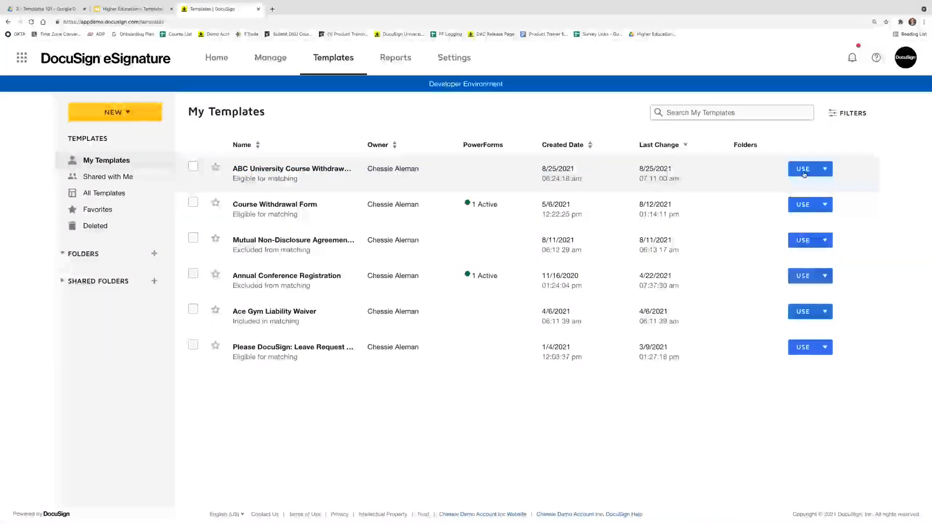
Start an envelope from the withdrawal template and fill the Student recipient from contacts
click(804, 174)
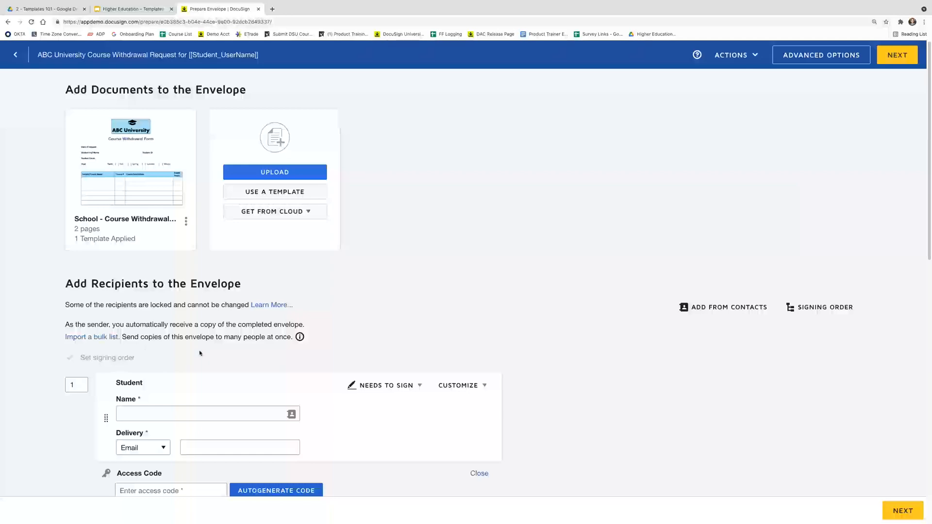
scroll(198, 354, down, 3)
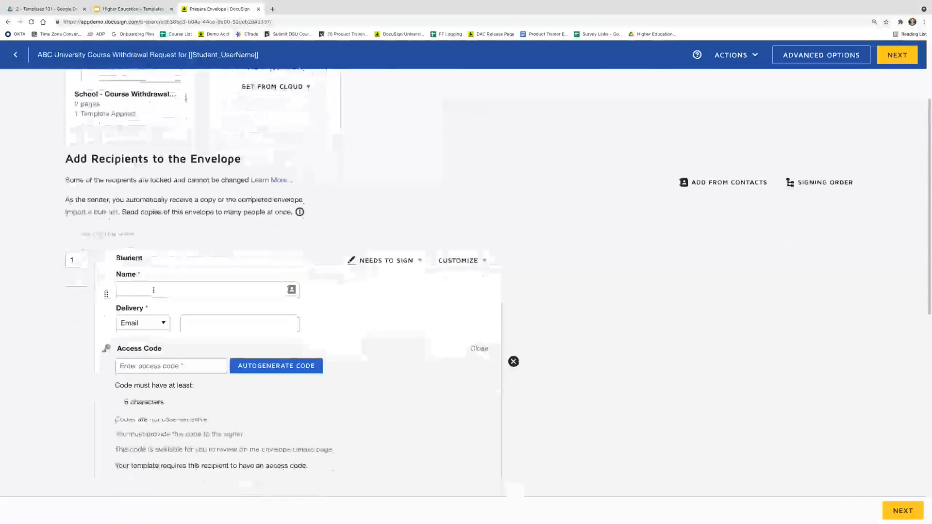
scroll(154, 290, down, 1)
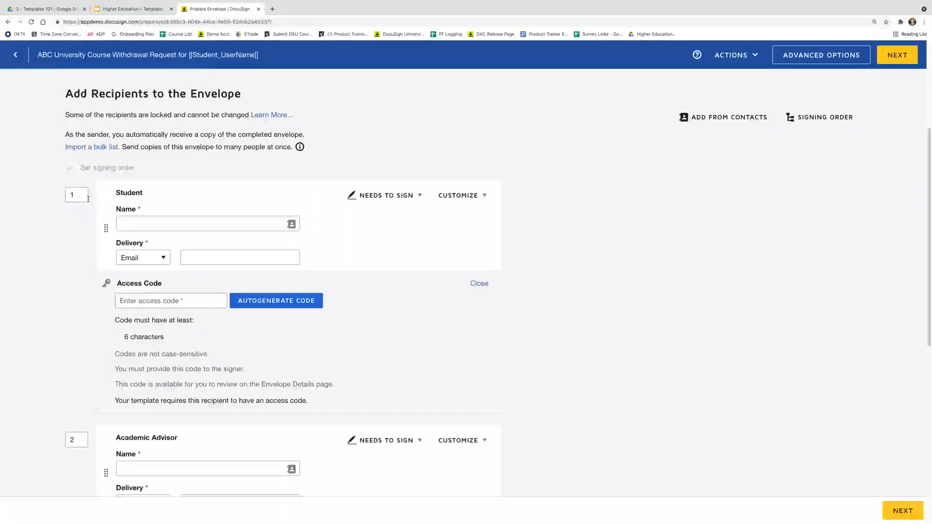
click(142, 222)
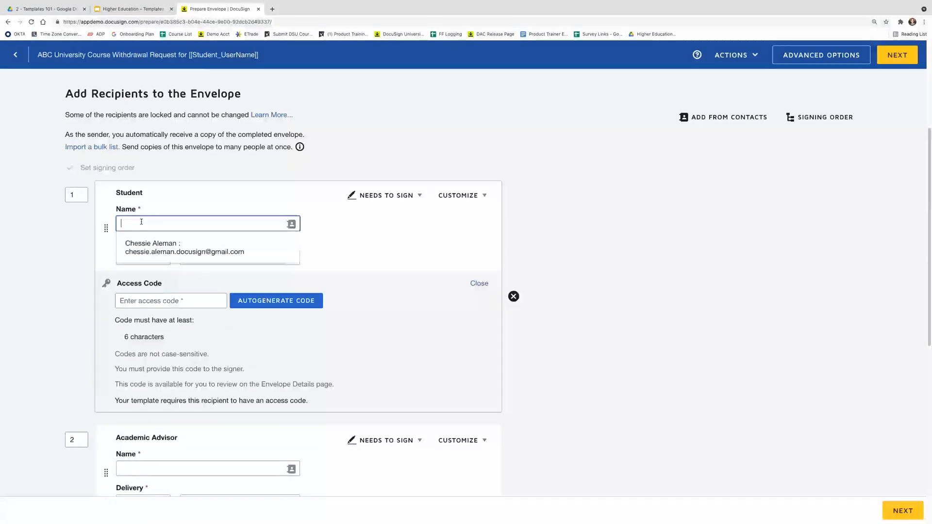
text(Sally Student)
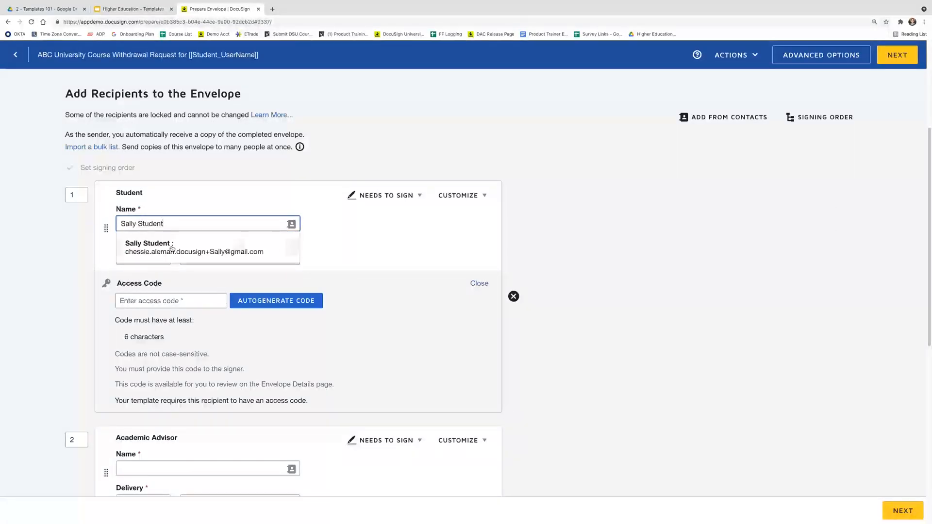
click(172, 249)
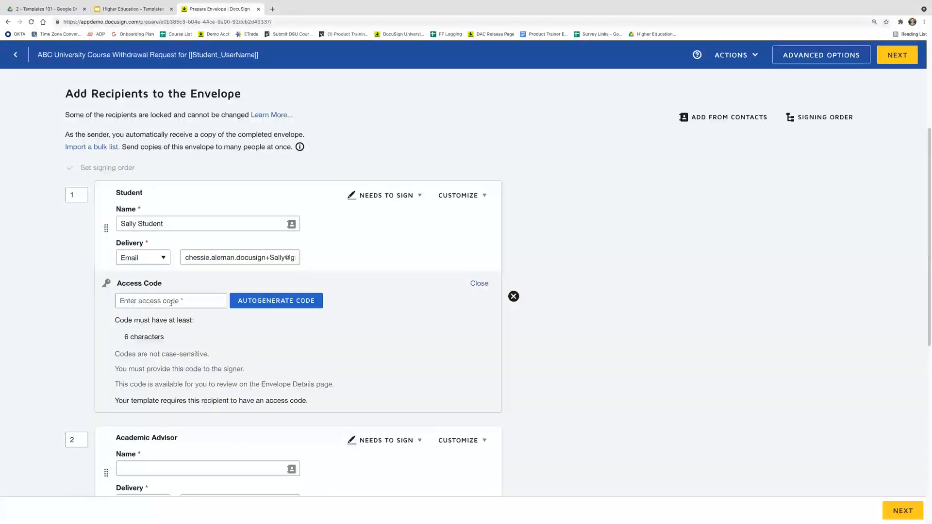
Autogenerate an access code for the Student and copy it
click(264, 302)
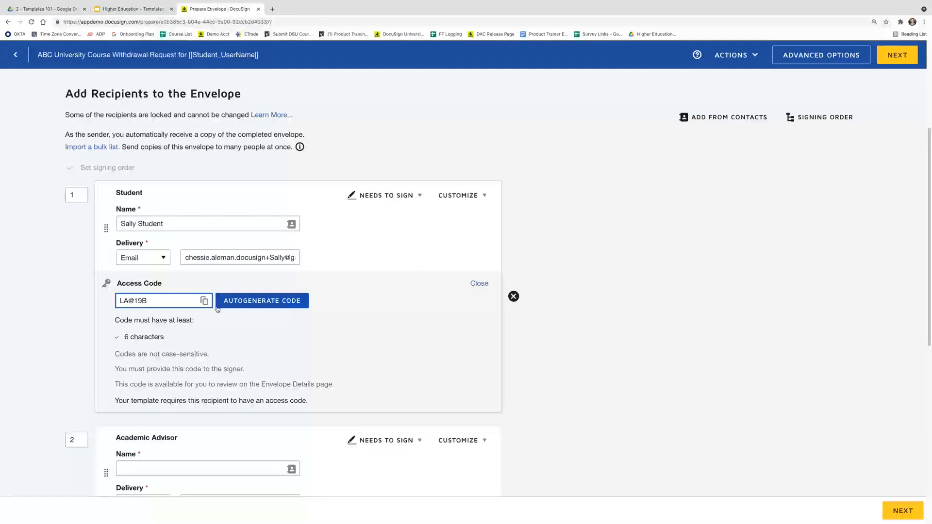
click(204, 301)
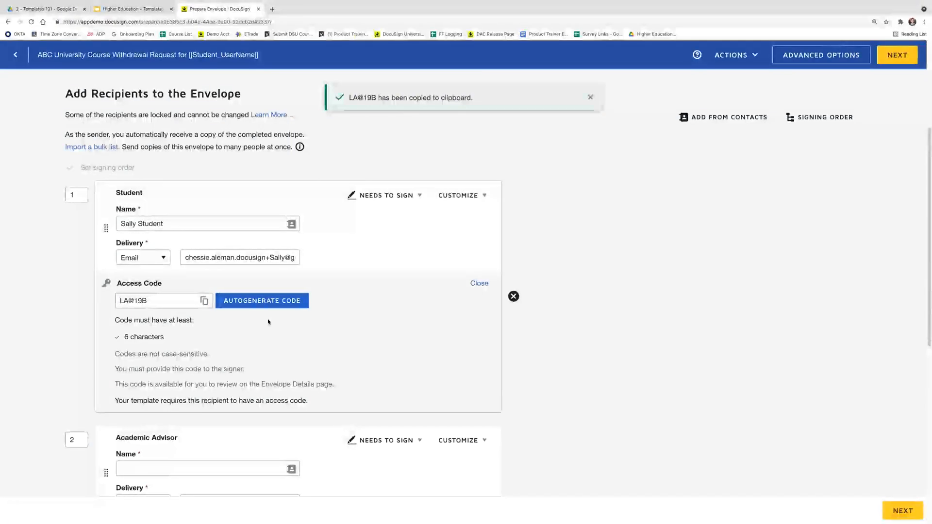
scroll(268, 322, down, 1)
scroll(268, 322, down, 5)
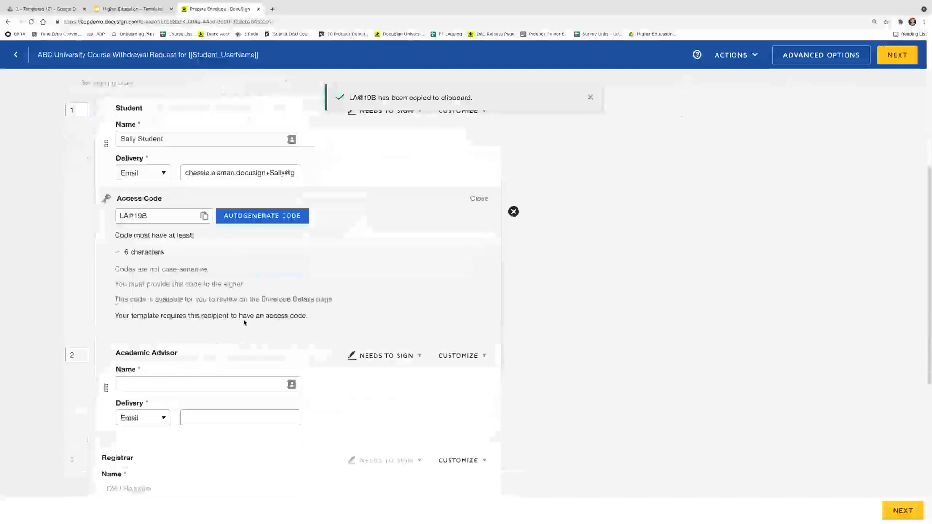
Fill the Academic Advisor recipient from contacts and check its Customize options
click(192, 307)
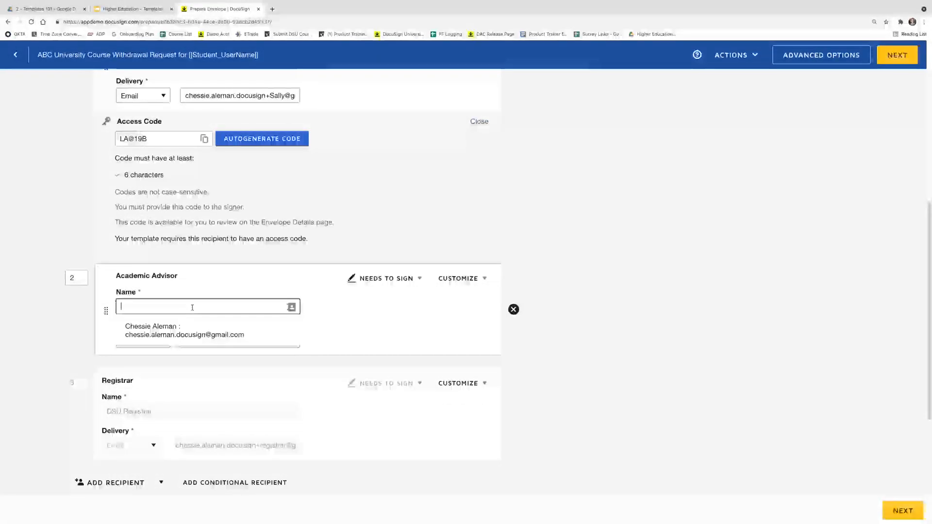
text(Allie A)
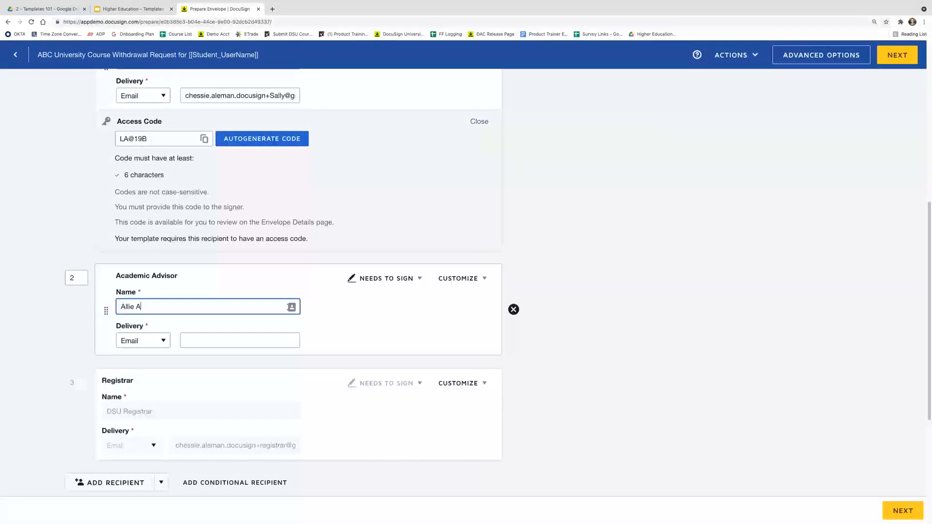
click(198, 329)
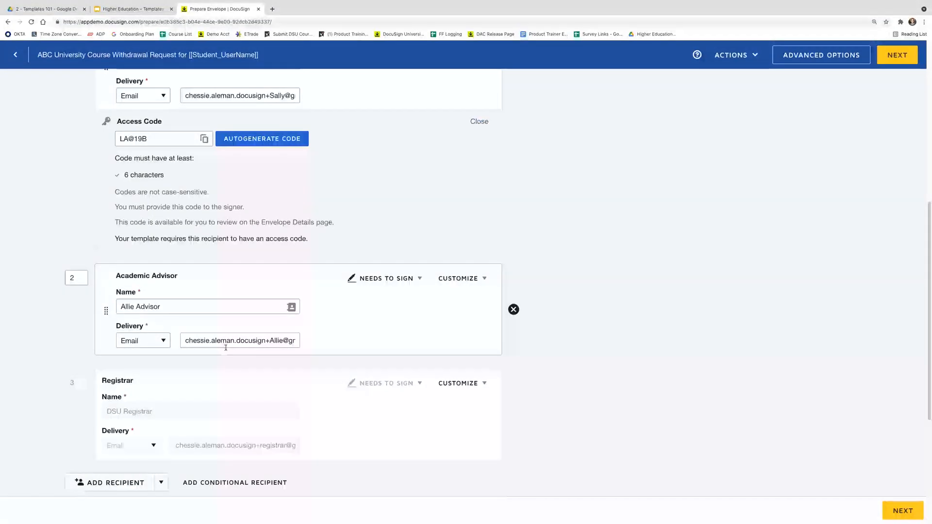
scroll(226, 348, down, 1)
scroll(227, 354, down, 1)
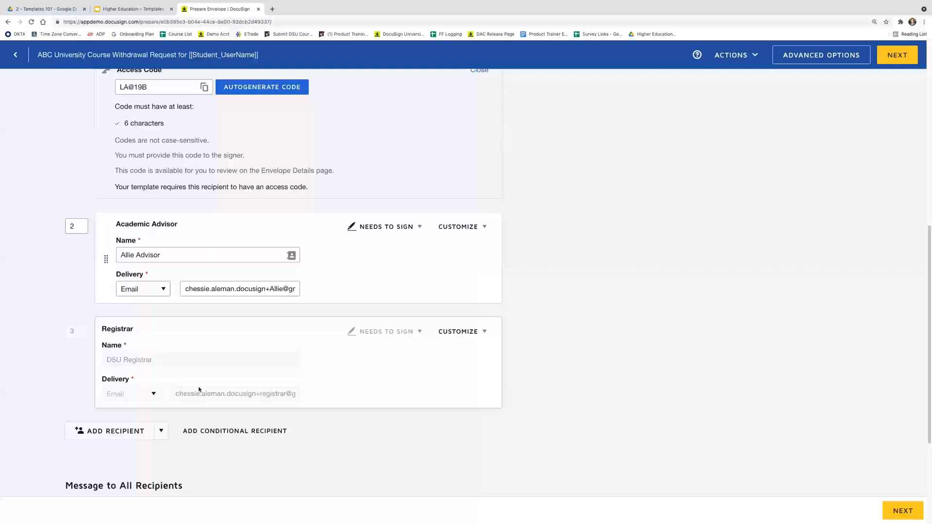
click(478, 335)
click(505, 345)
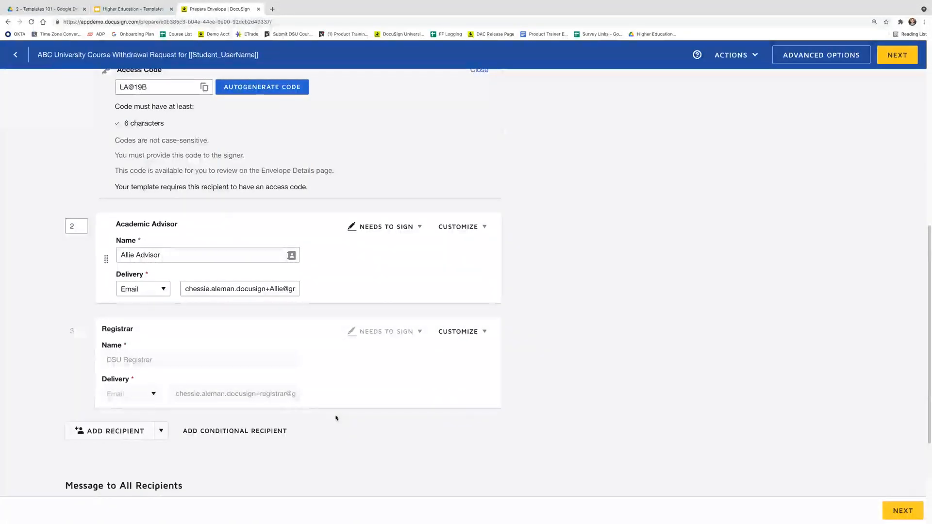
scroll(336, 418, down, 1)
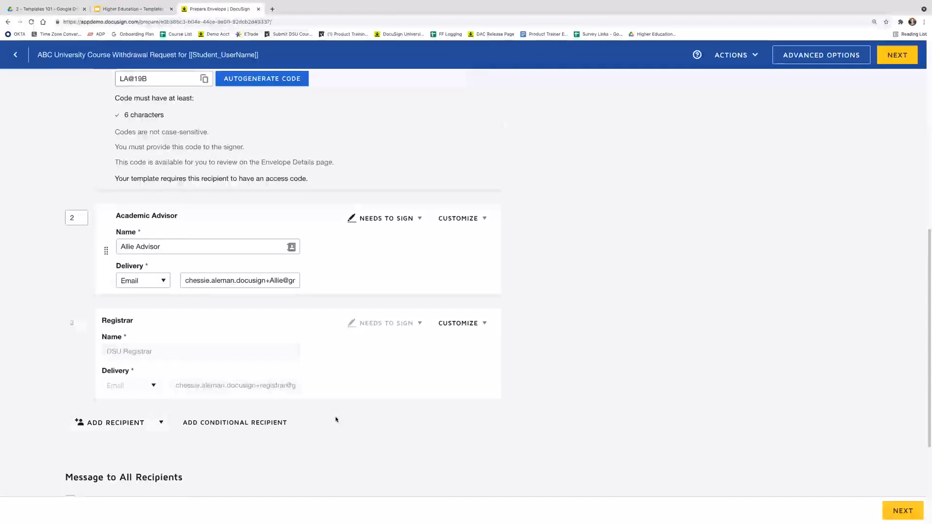
scroll(336, 420, down, 3)
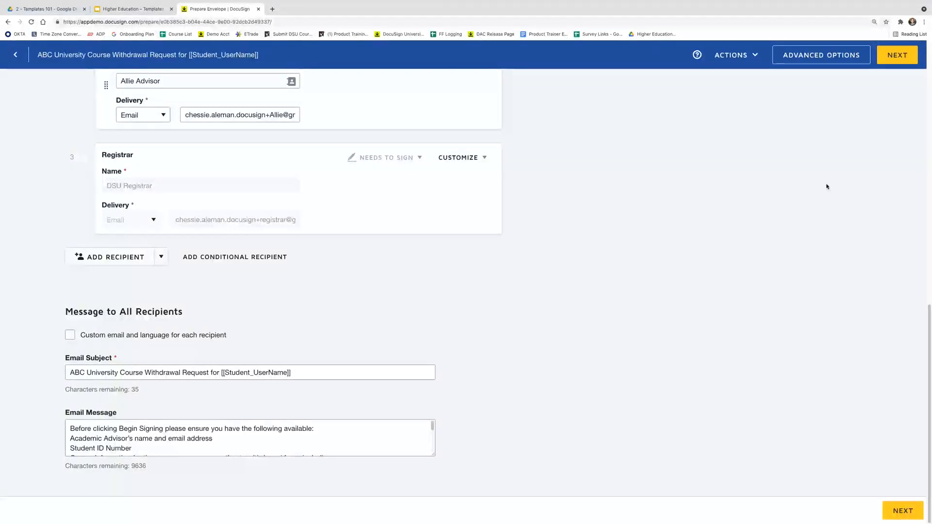
Prefill the document's Year field with 2021, then switch over to Gmail
click(917, 55)
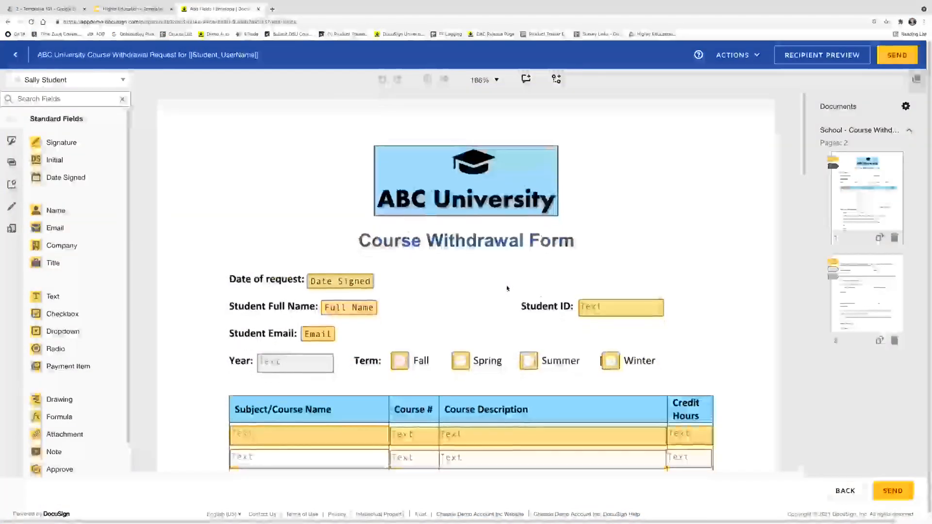
scroll(496, 296, down, 3)
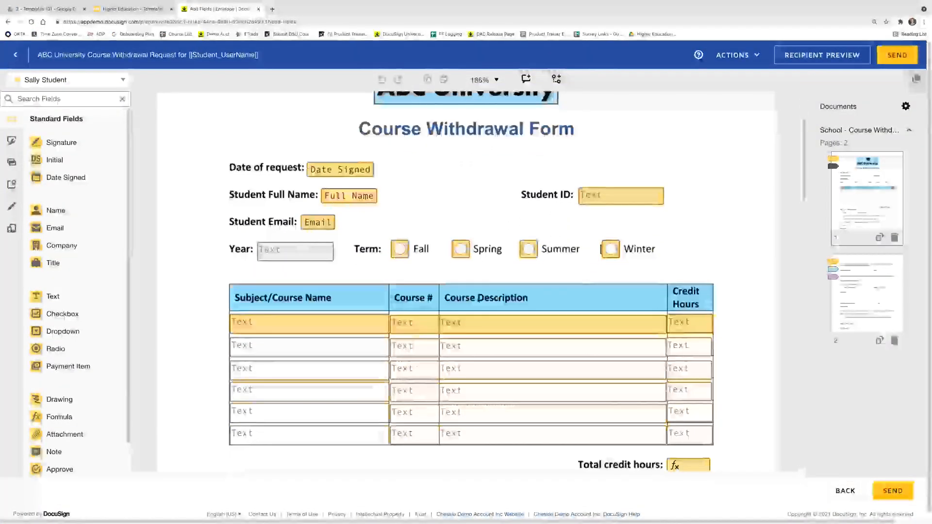
click(275, 258)
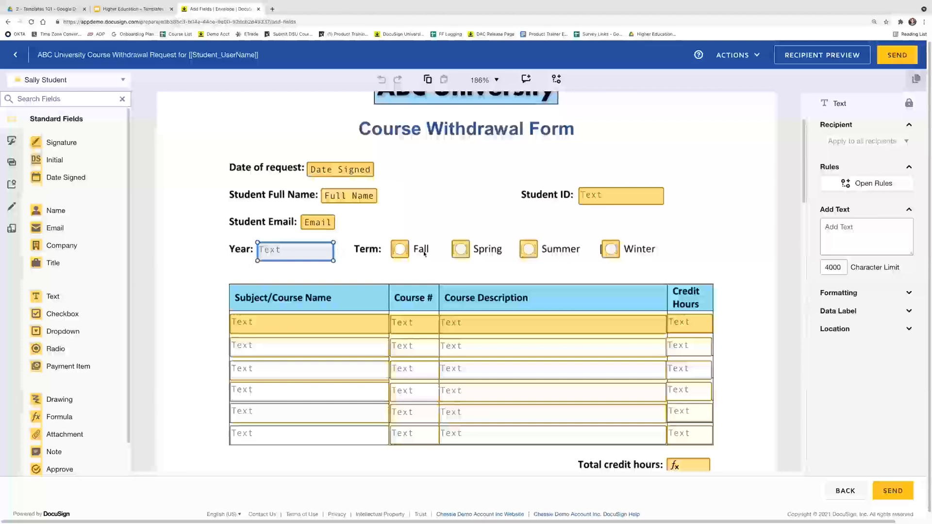
click(867, 229)
text(2021)
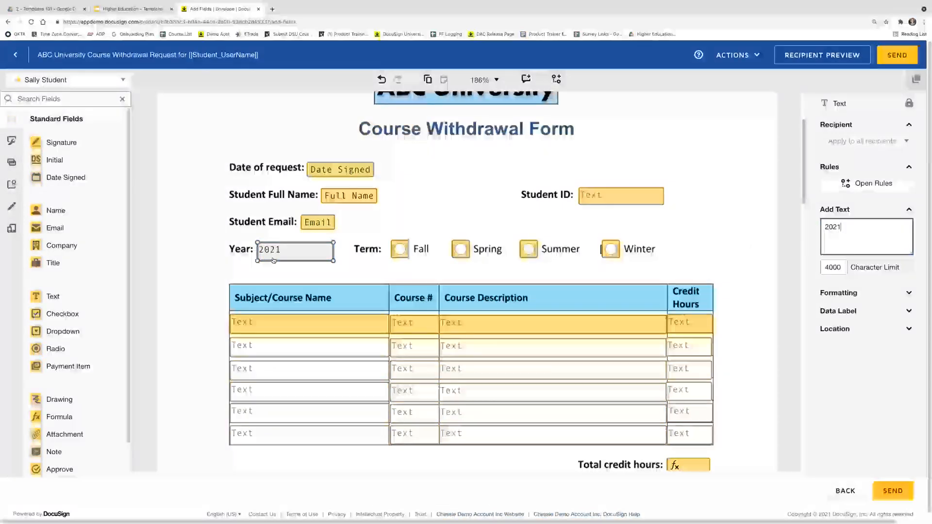
click(234, 261)
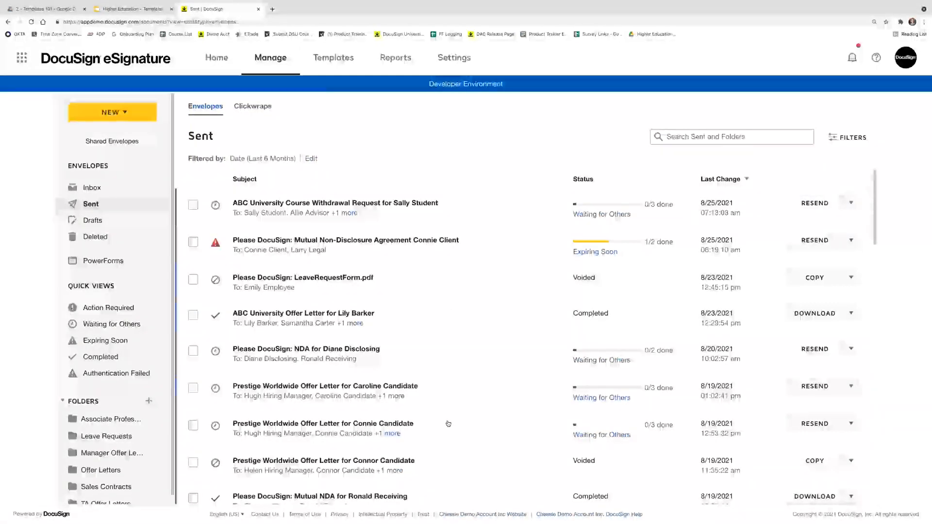
mouse_move(464, 520)
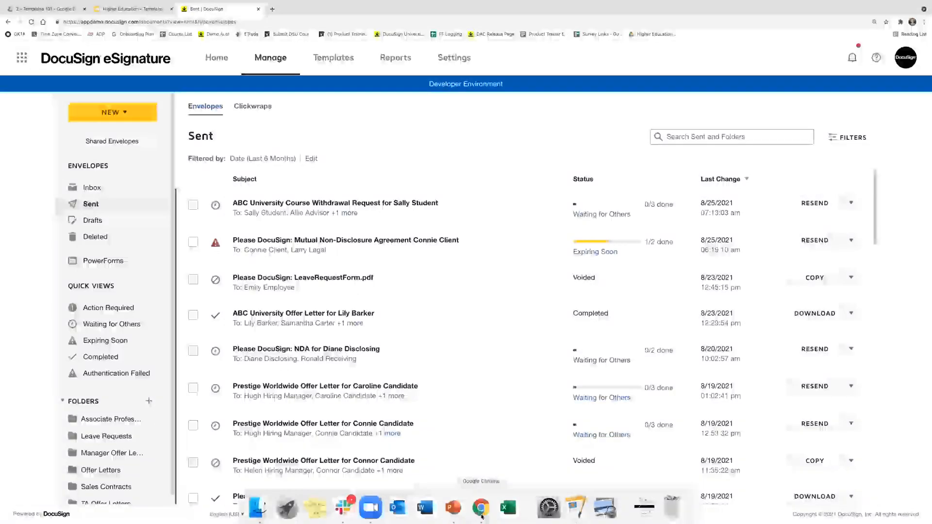
click(480, 510)
Reload Gmail and open the DocuSign Course Withdrawal Request email
click(31, 22)
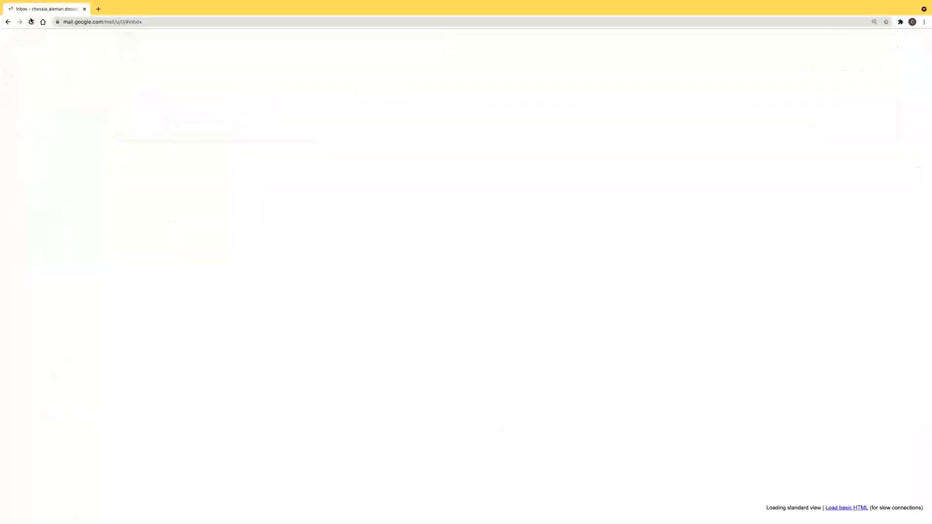
click(275, 114)
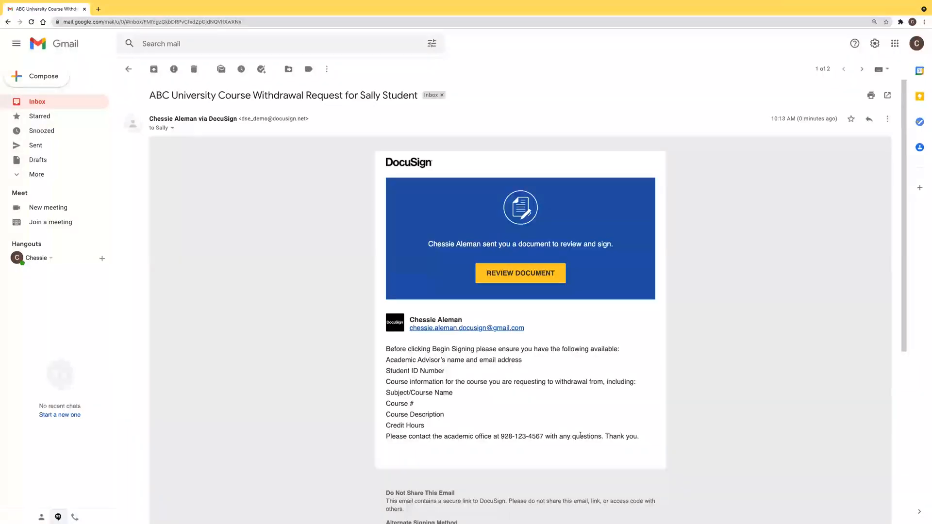
Validate the pasted access code and agree to use electronic records and signatures
click(515, 281)
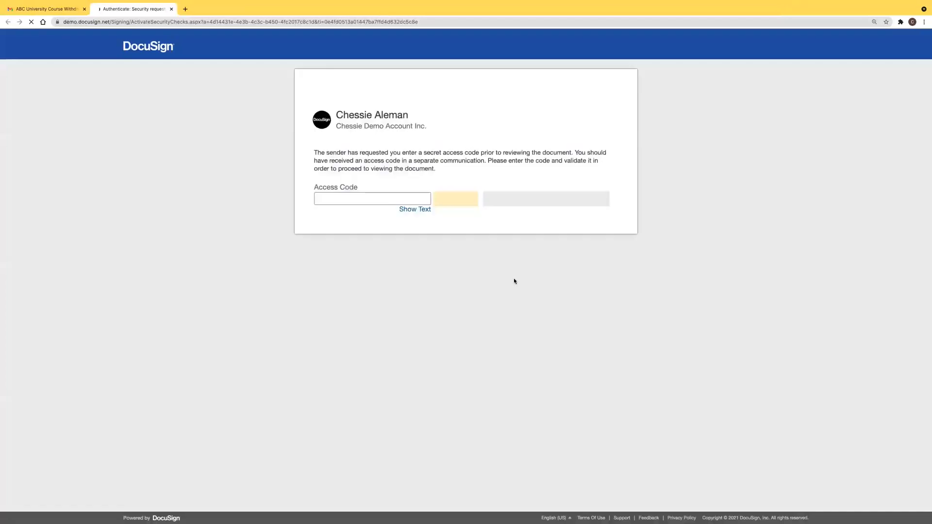
right_click(362, 201)
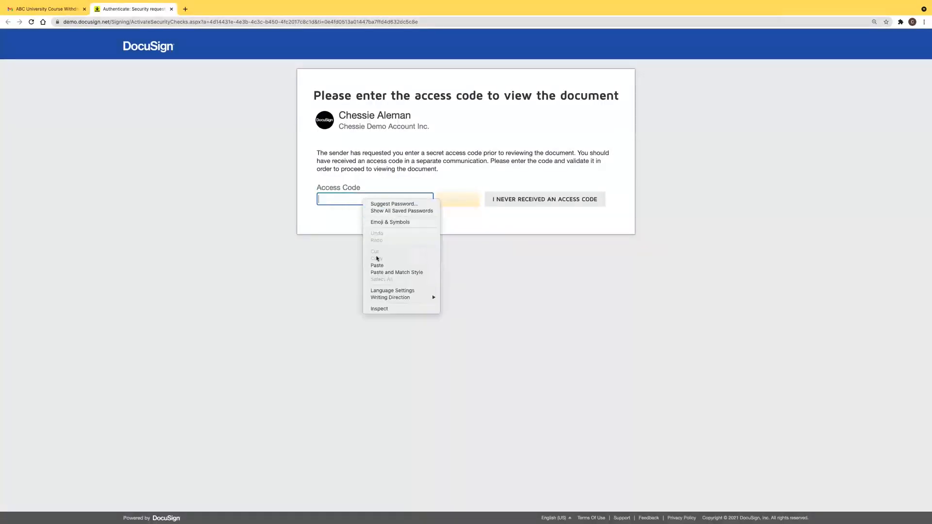
click(407, 262)
click(436, 229)
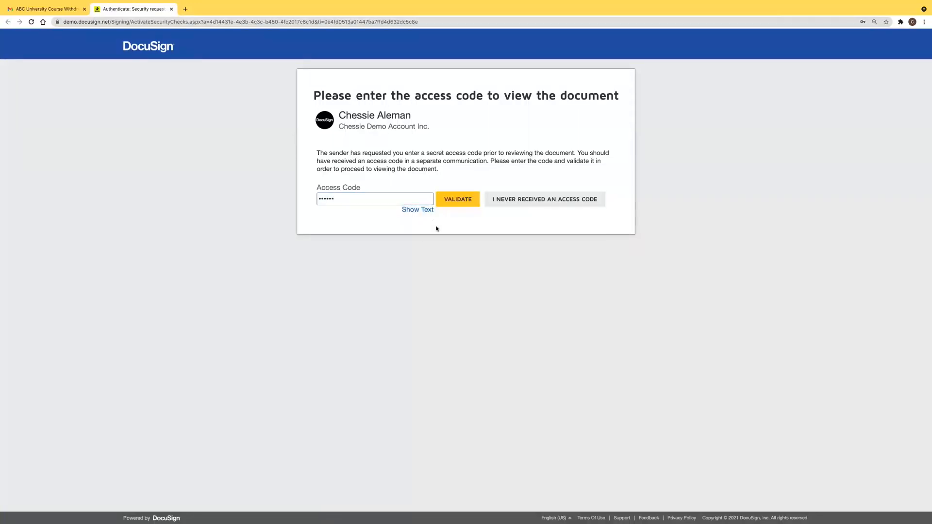
click(469, 206)
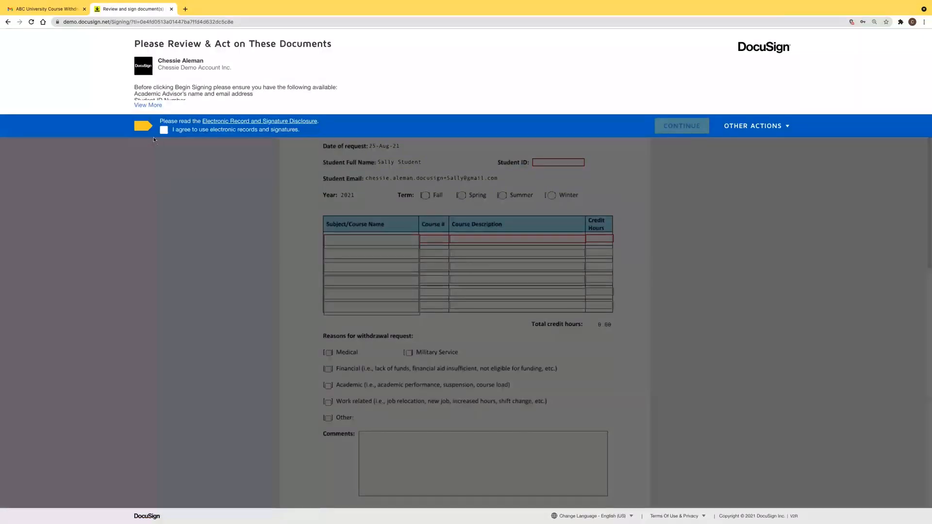
click(164, 129)
click(663, 126)
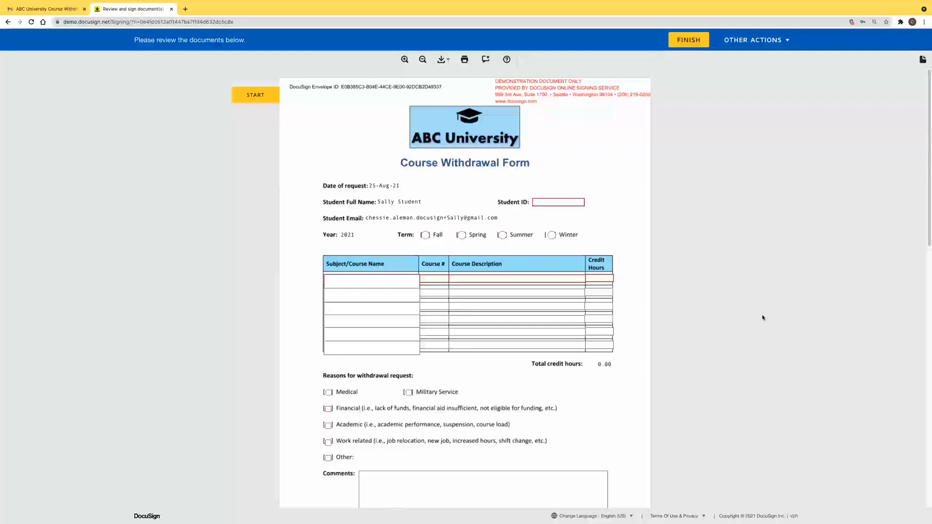
click(567, 198)
text(132465798)
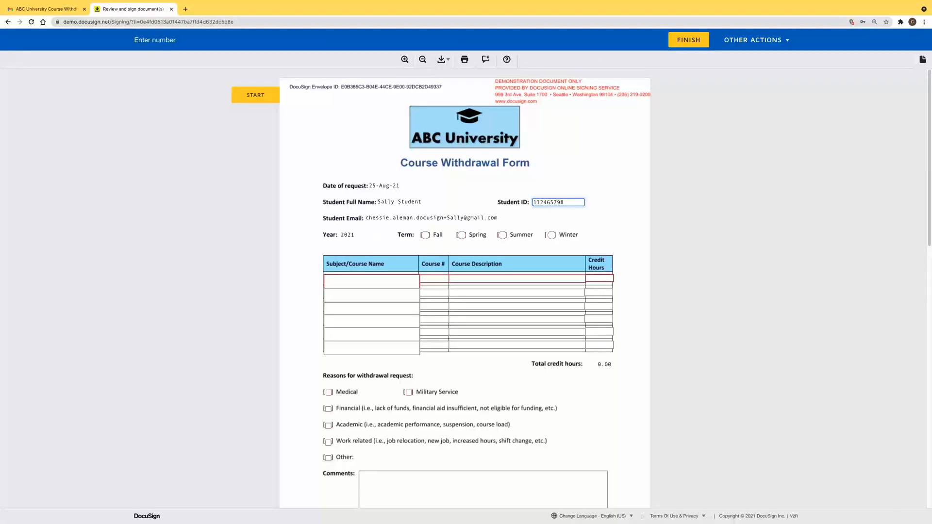
click(611, 235)
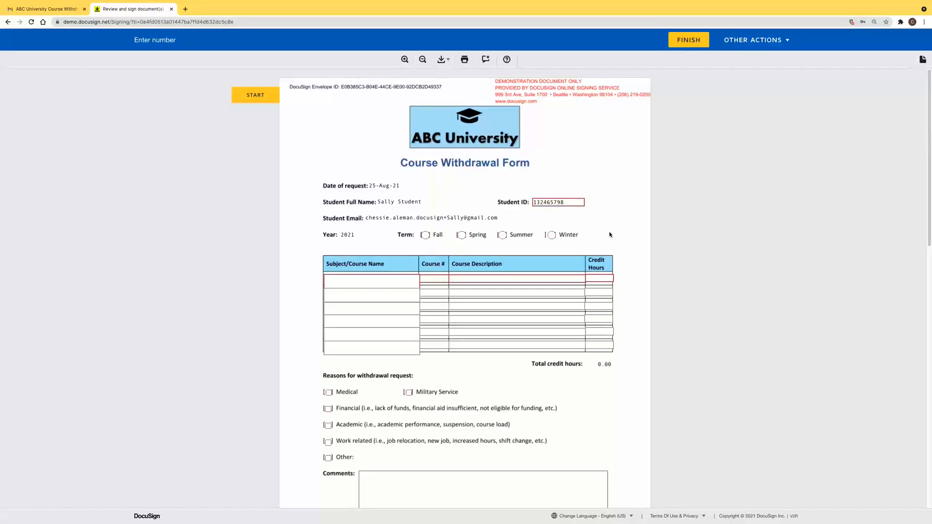
click(425, 235)
Replace the test text in the first course name with 'Biology 101'
click(392, 283)
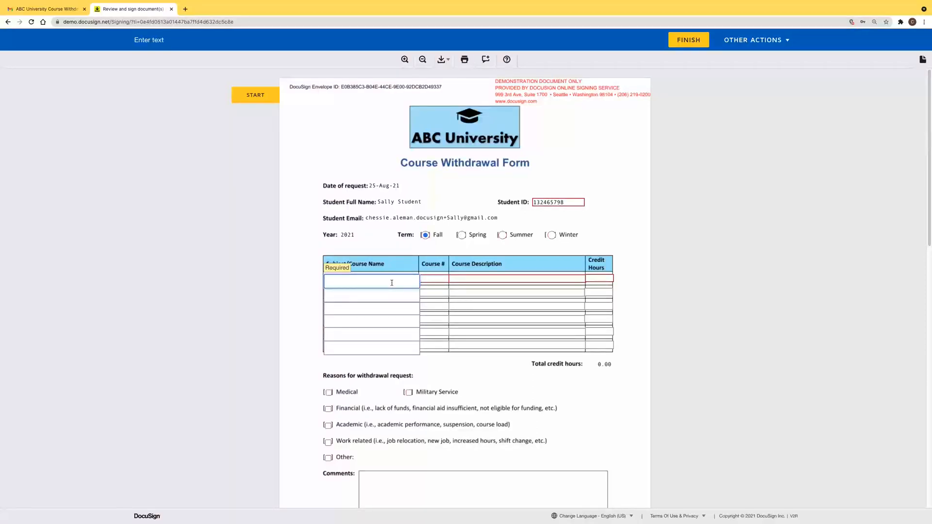
text(hjafklsjhsakjdfhjsdkfhsdakhfskjahfjskdfhskjlkfafhds)
key(ctrl+a)
text(hdsjkhfskjfhslkjafhjklhsakjfhkjasdlhskjd)
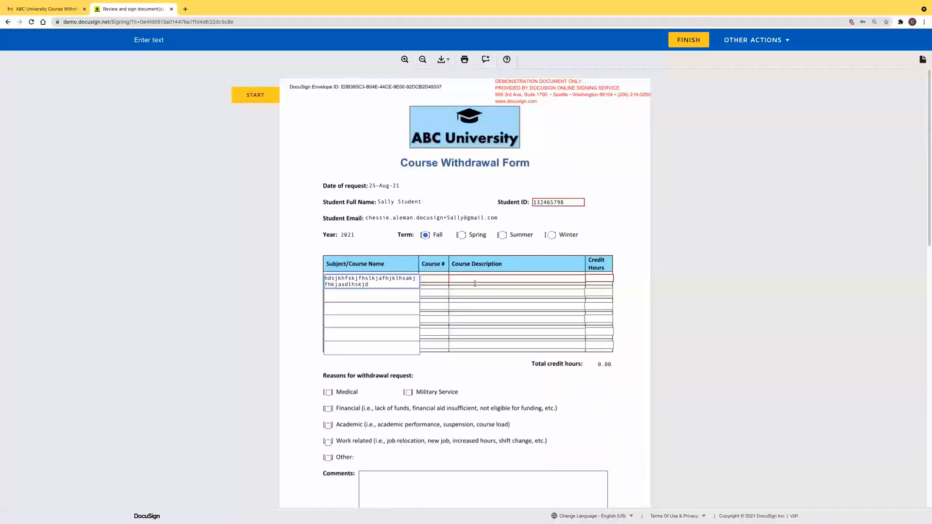
key(ctrl+a)
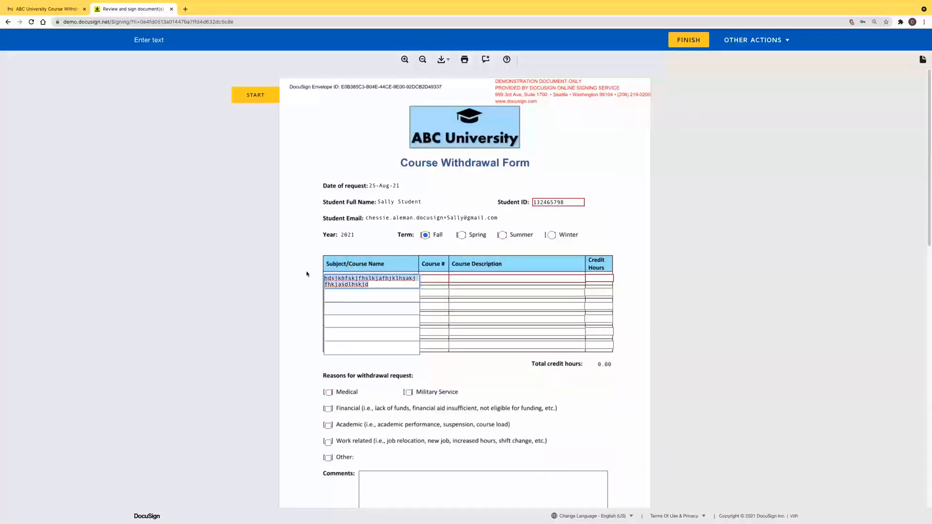
key(BackSpace)
text(Bi)
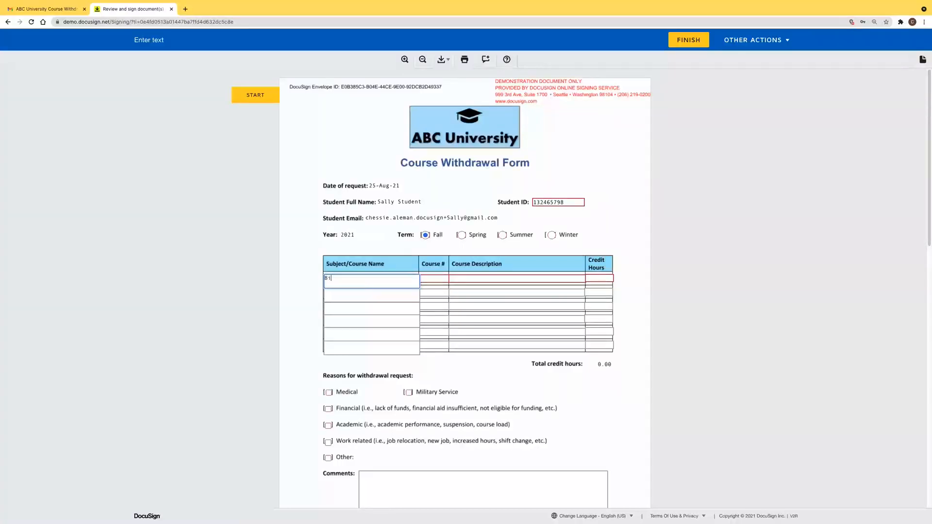
text(ology 101)
Give Biology 101 course # 12345, description 'Introduction to Biology' and 2 credit hours
click(442, 278)
text(123456)
click(529, 279)
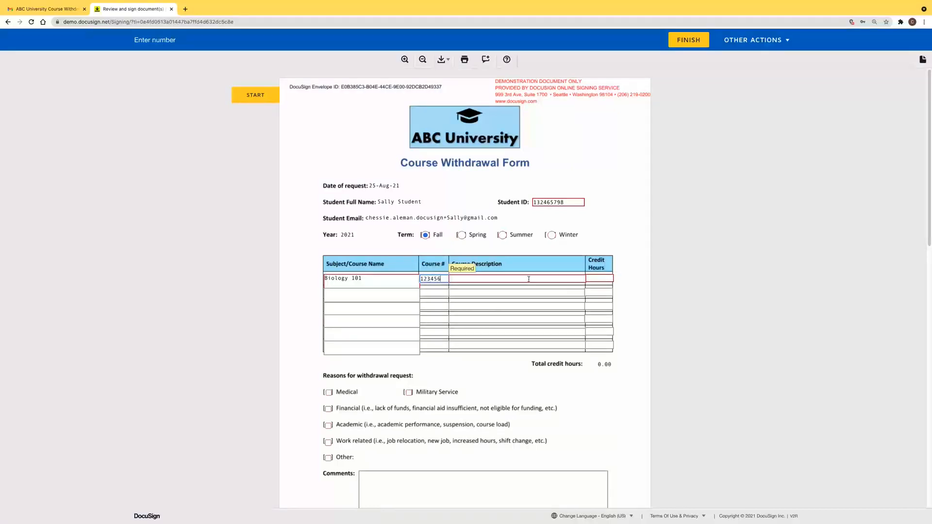
text(Intro)
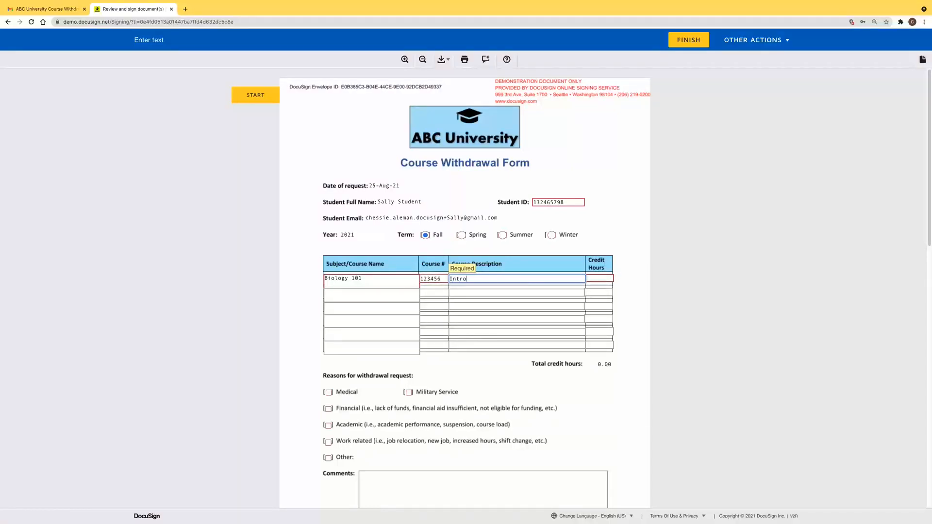
text(duction to Biologu)
key(BackSpace)
text(y)
click(610, 277)
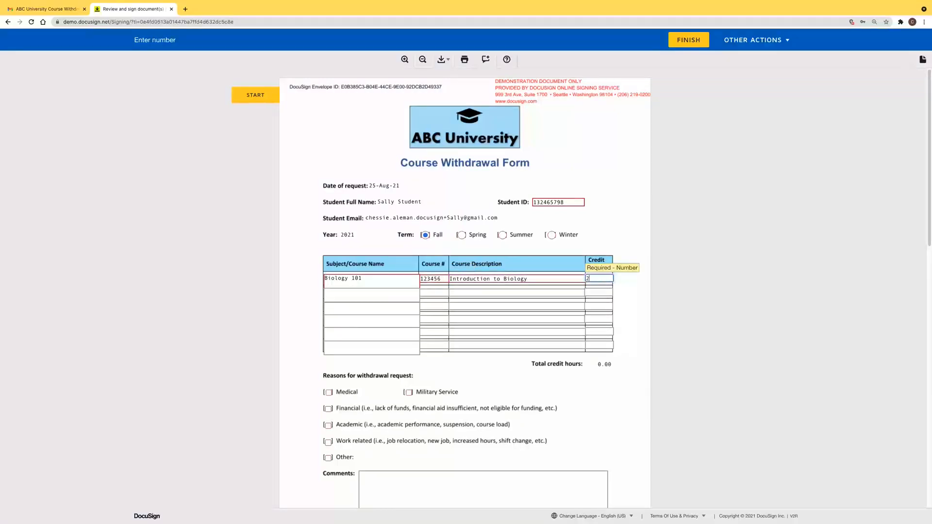
click(506, 381)
Add row two: University 101, 23456489, 'Introduction to University Life', 3 credit hours
click(381, 296)
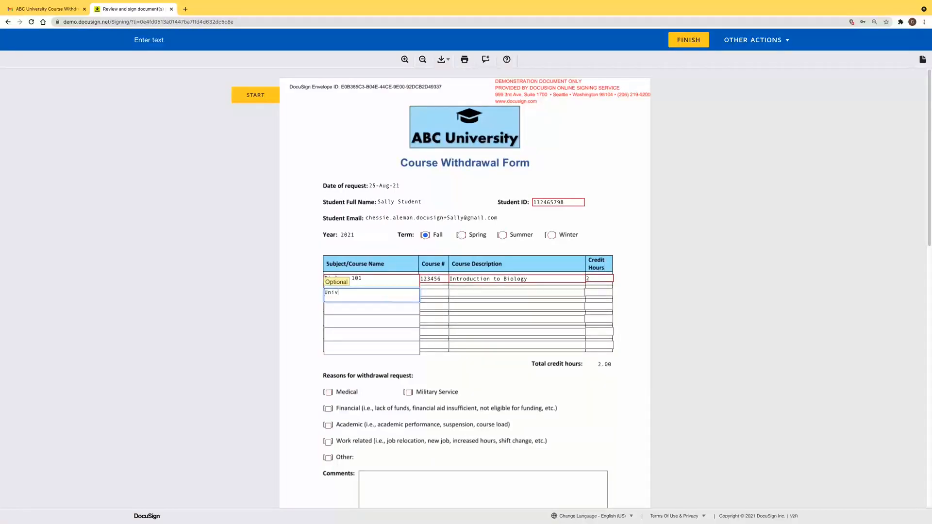
text(University 101)
click(434, 294)
text(23456489)
click(465, 291)
text(Introduction to Unviers)
key(BackSpace)
text(iversity Life)
click(609, 294)
text(3)
click(620, 225)
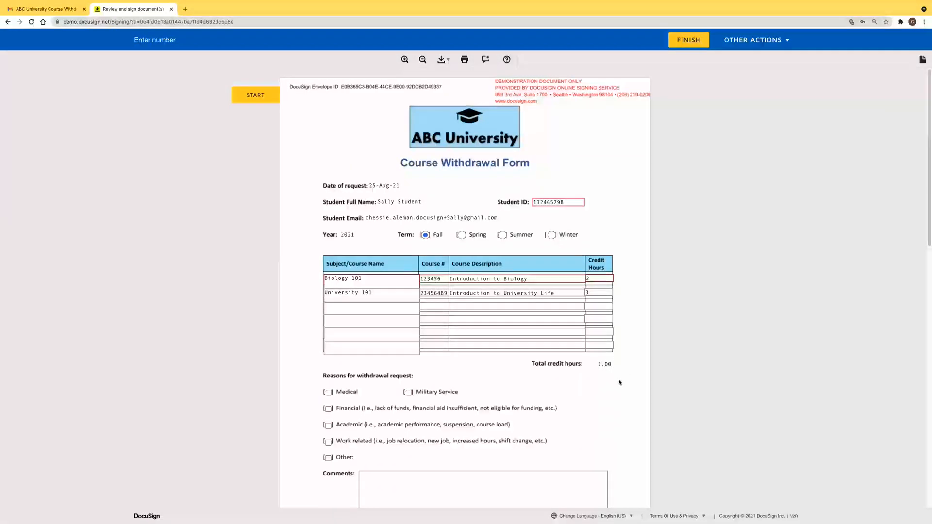
Mark Academic as the reason, adopt the signature, finish signing and decline saving a copy
scroll(618, 382, down, 1)
scroll(619, 382, down, 2)
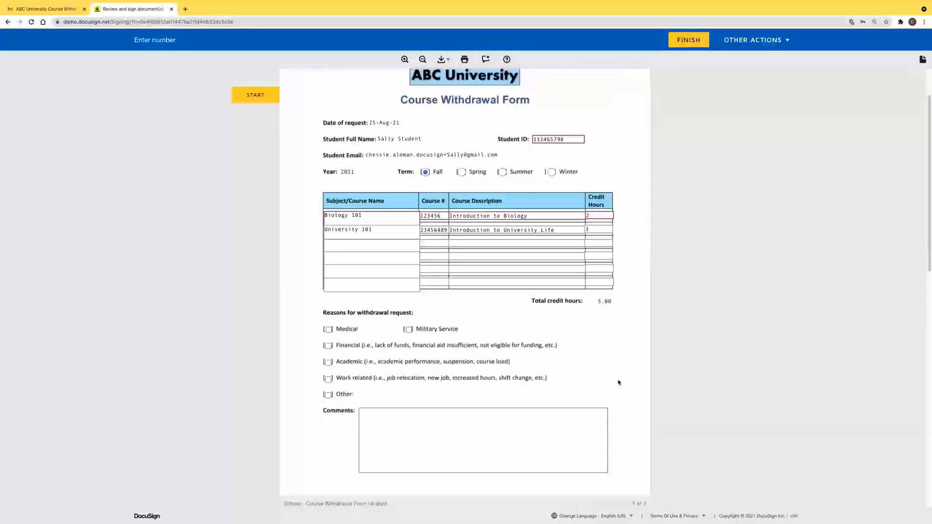
scroll(618, 383, down, 3)
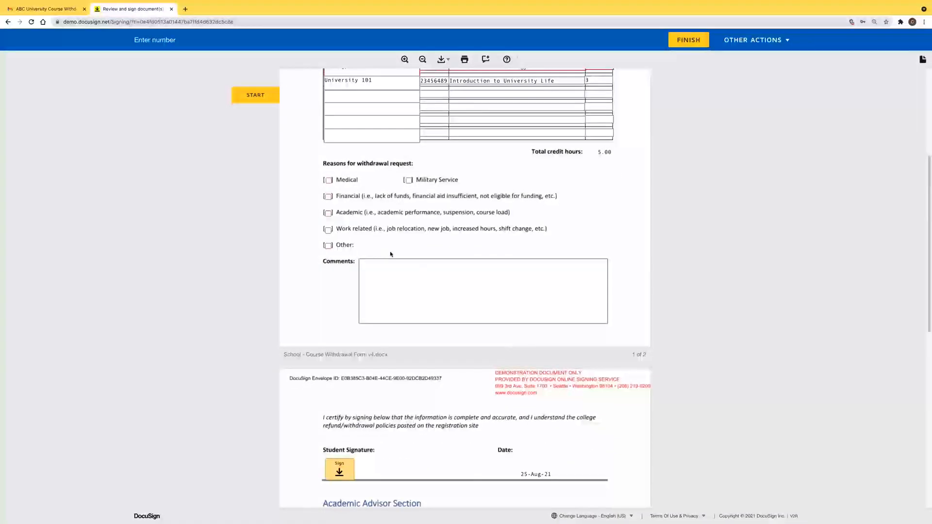
click(328, 214)
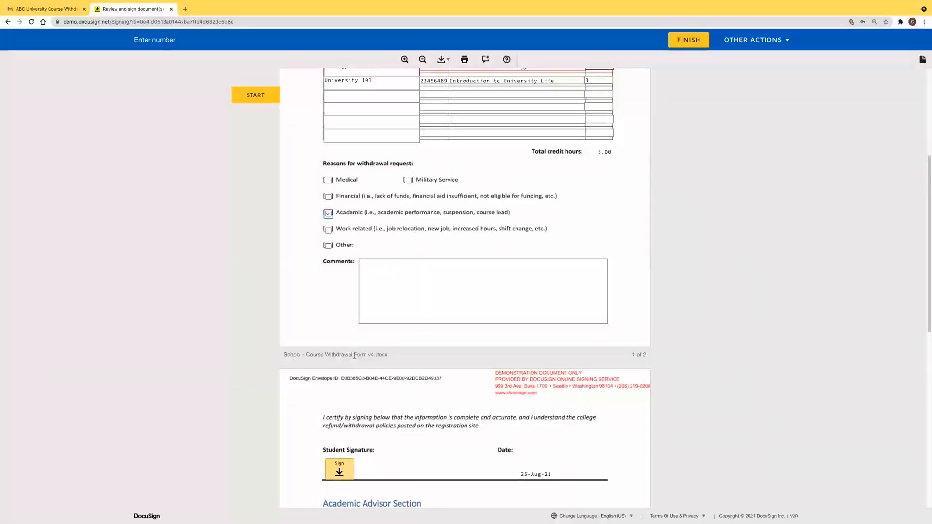
scroll(355, 357, down, 2)
scroll(355, 357, down, 3)
click(342, 335)
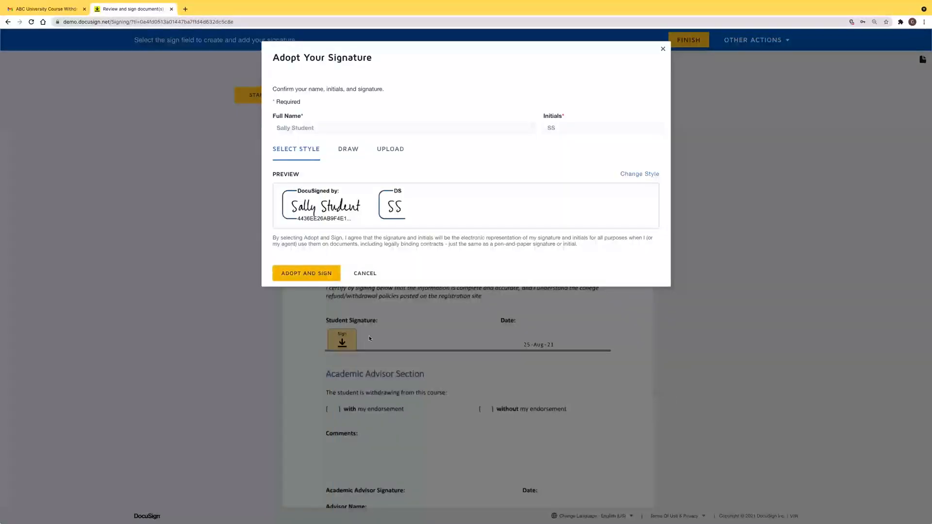
click(329, 275)
click(680, 44)
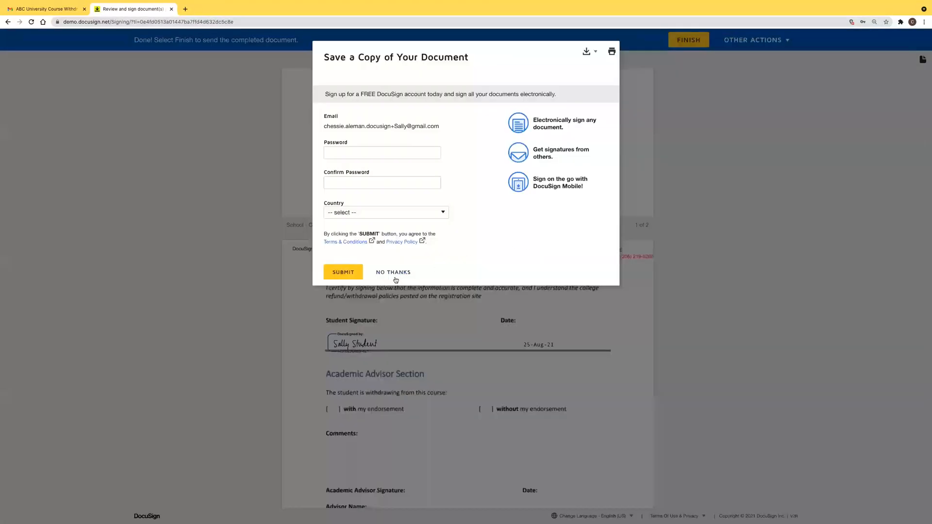
click(394, 275)
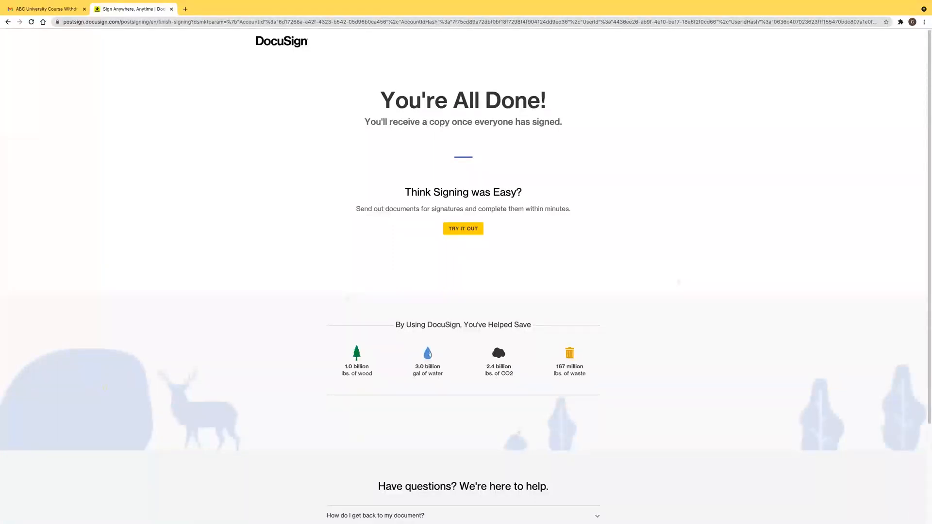
Return to the slideshow and advance to 'Create and Apply a Dynamic Template'
mouse_move(510, 523)
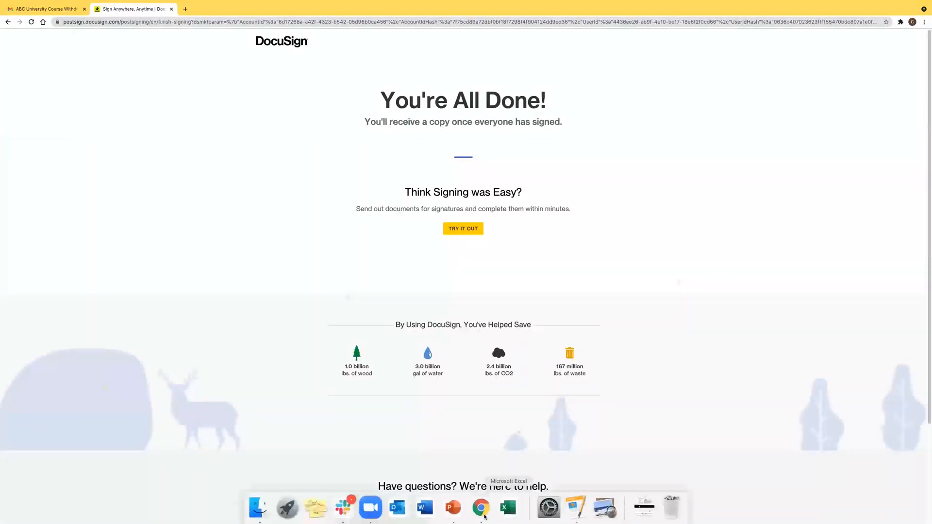
click(464, 511)
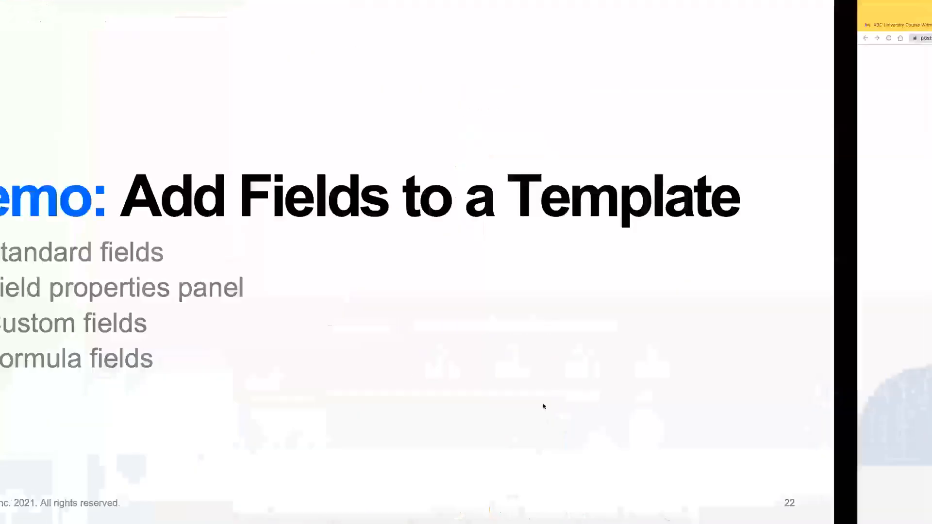
key(Right)
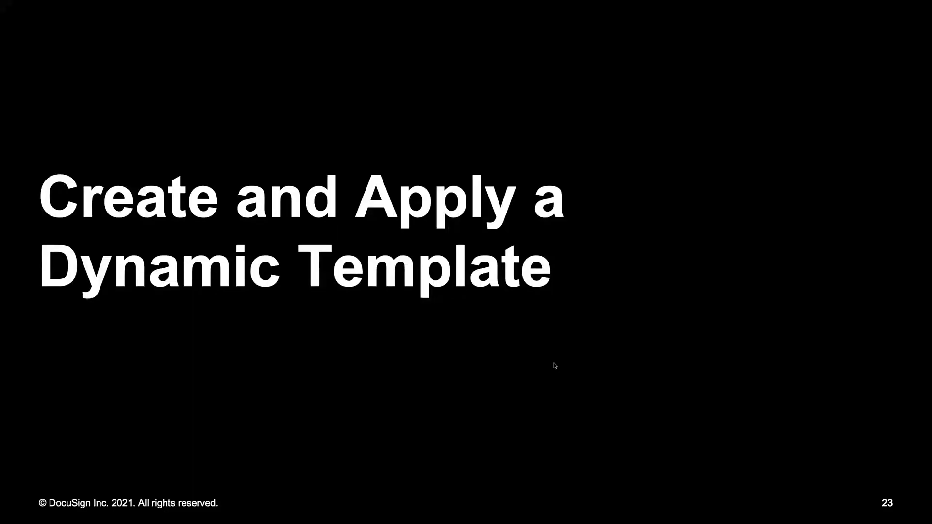
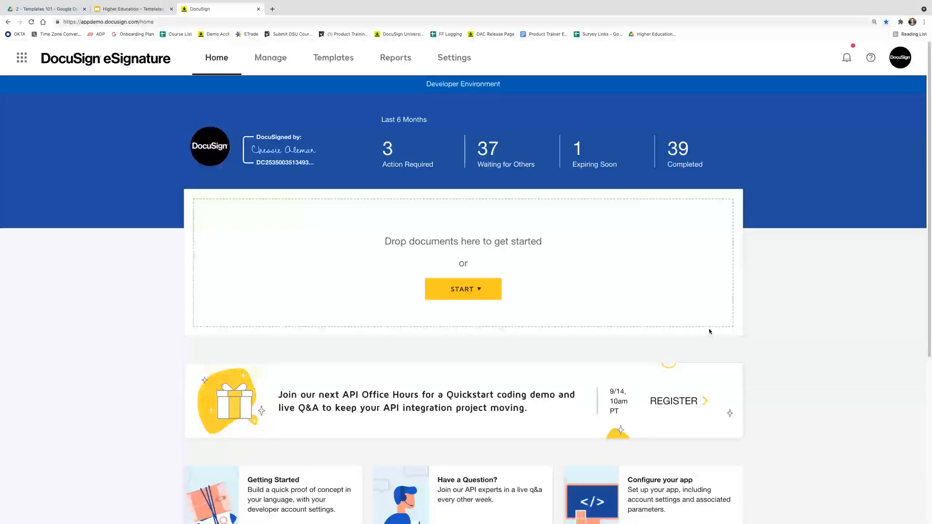
click(902, 60)
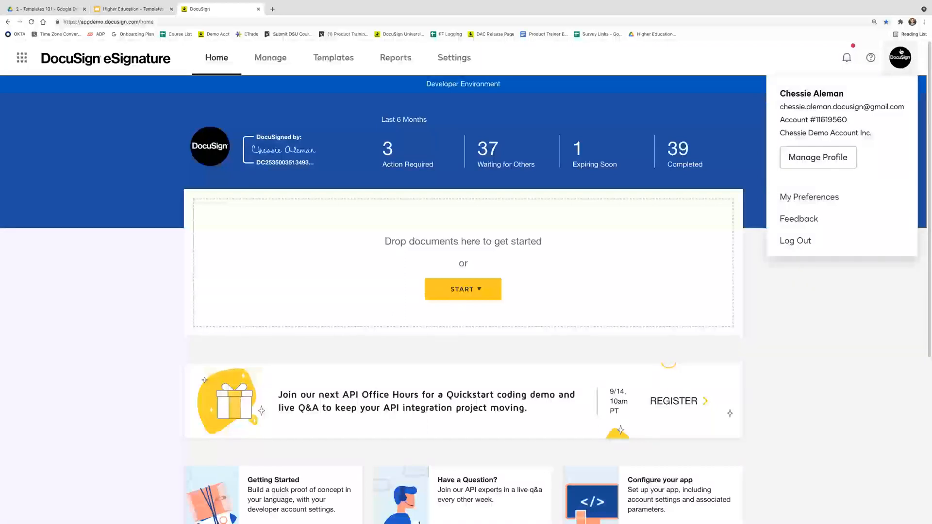
click(883, 201)
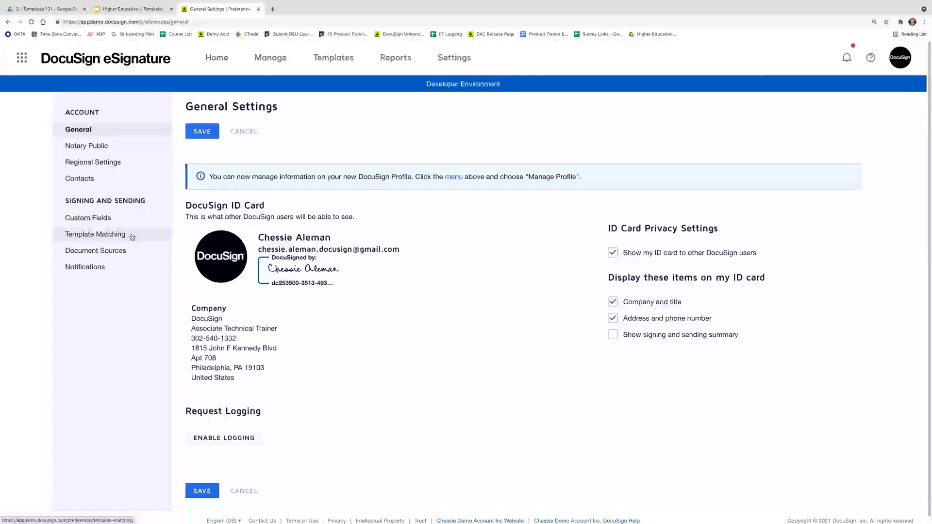
click(132, 235)
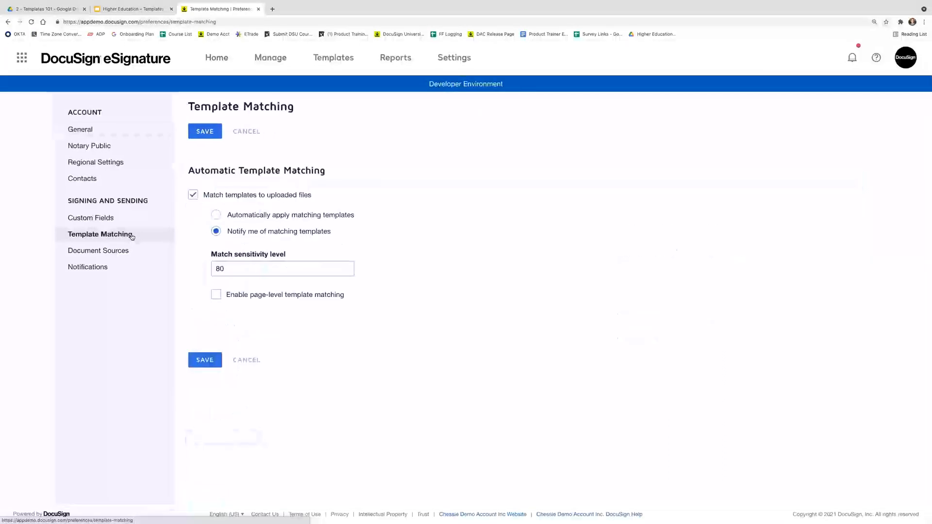
click(193, 195)
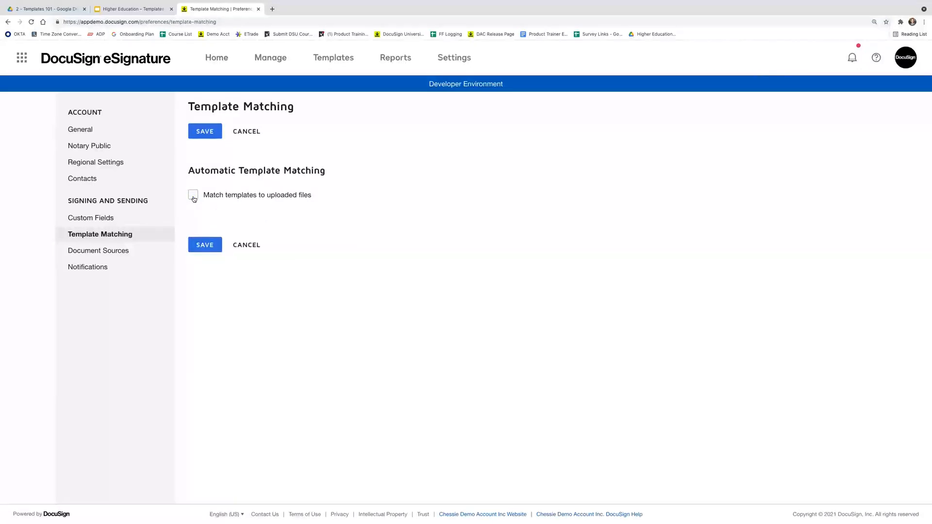
click(193, 199)
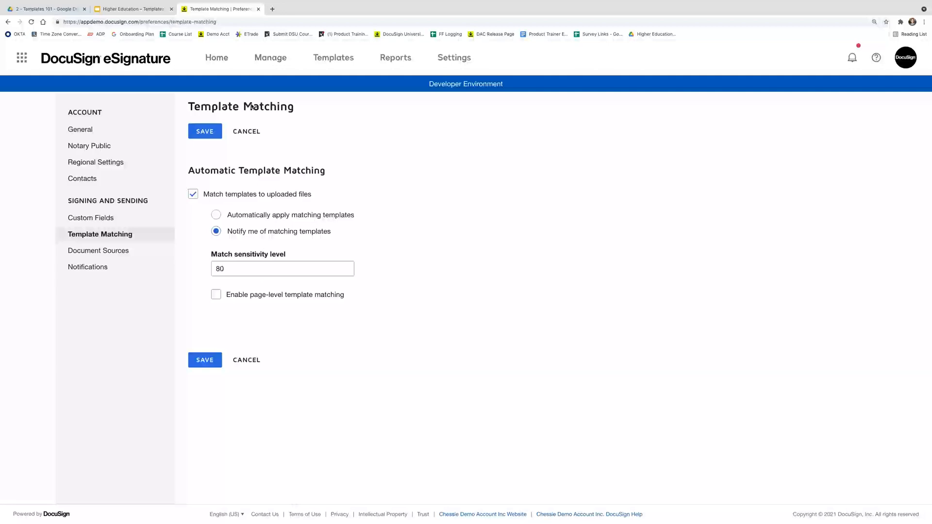
click(202, 60)
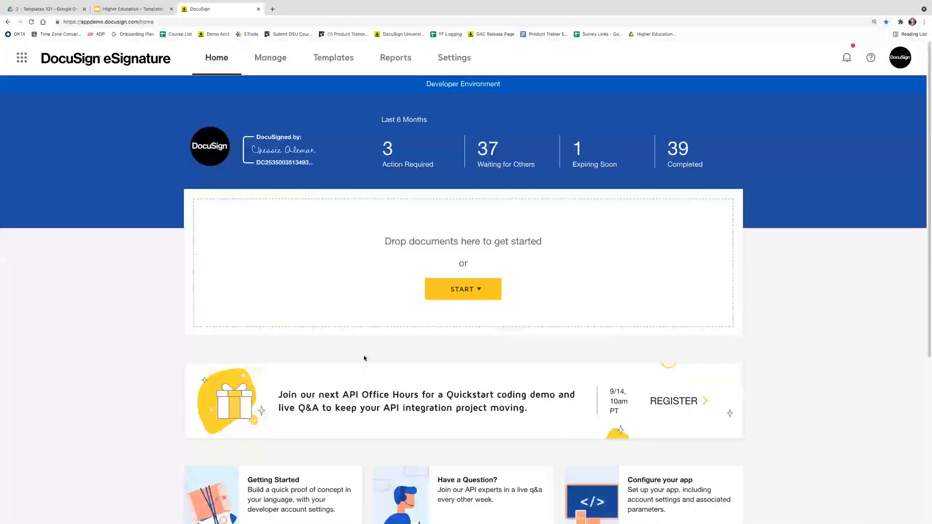
click(340, 57)
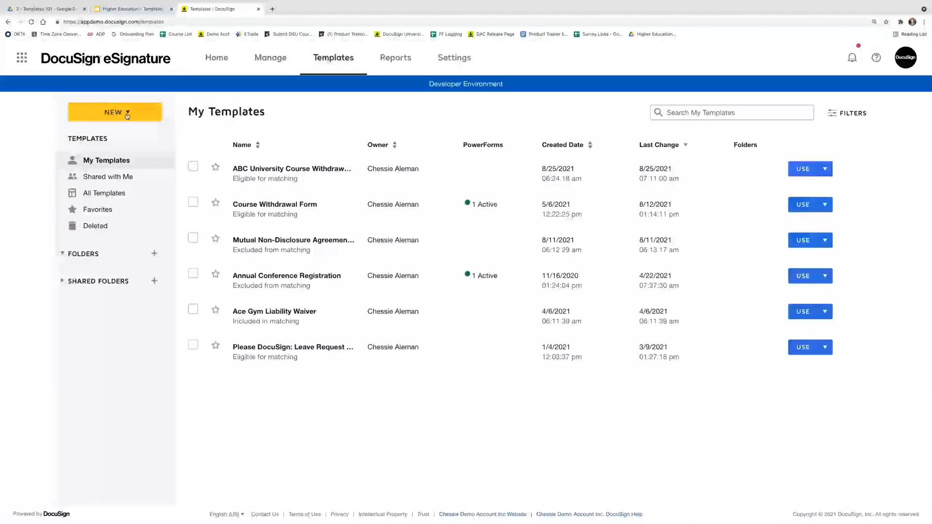
Create a new template named 'ABC University Offer Letter'
click(122, 112)
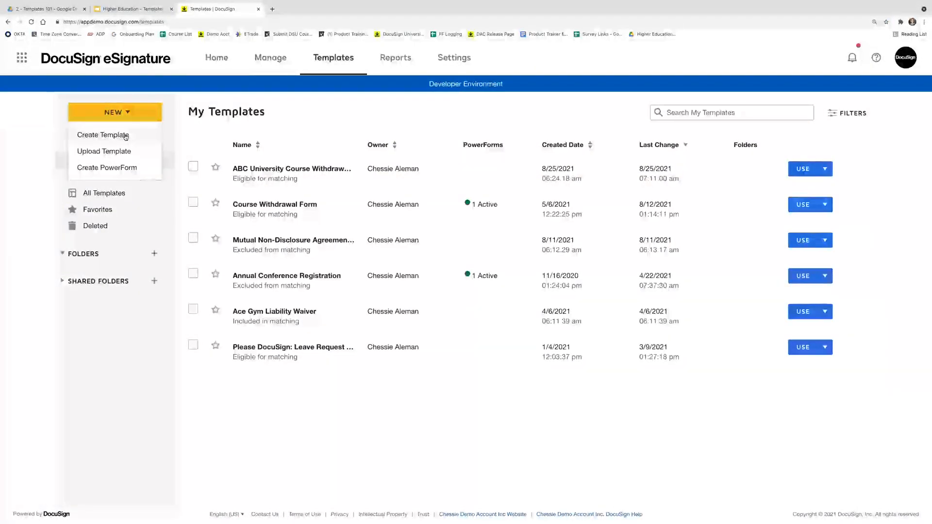
click(125, 137)
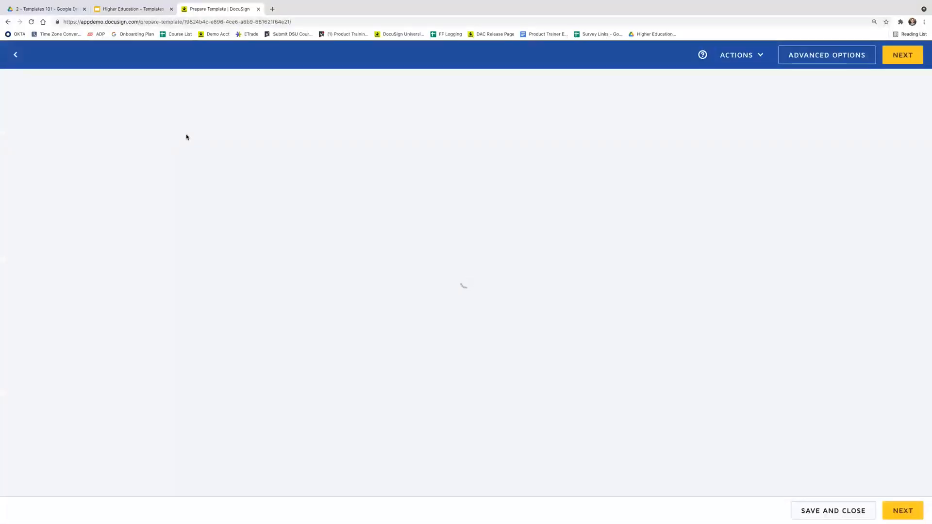
click(181, 114)
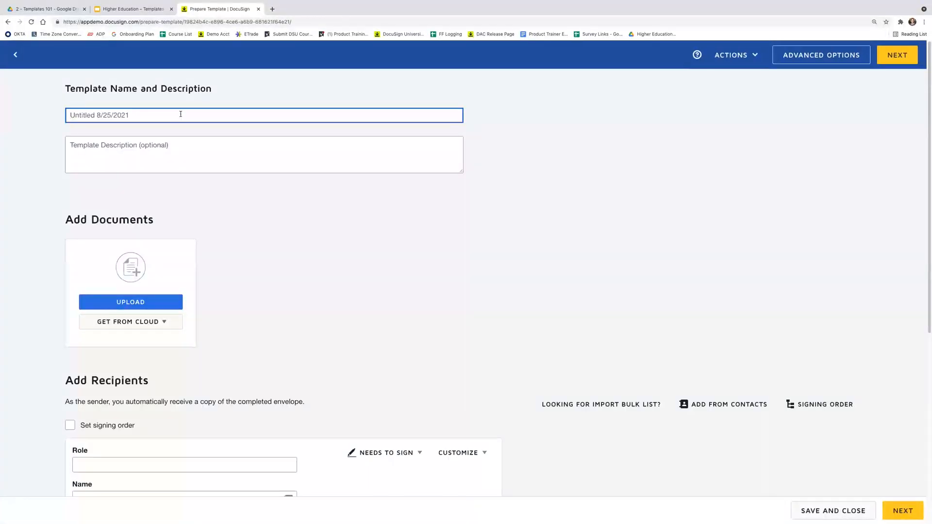
text(ABC University Off)
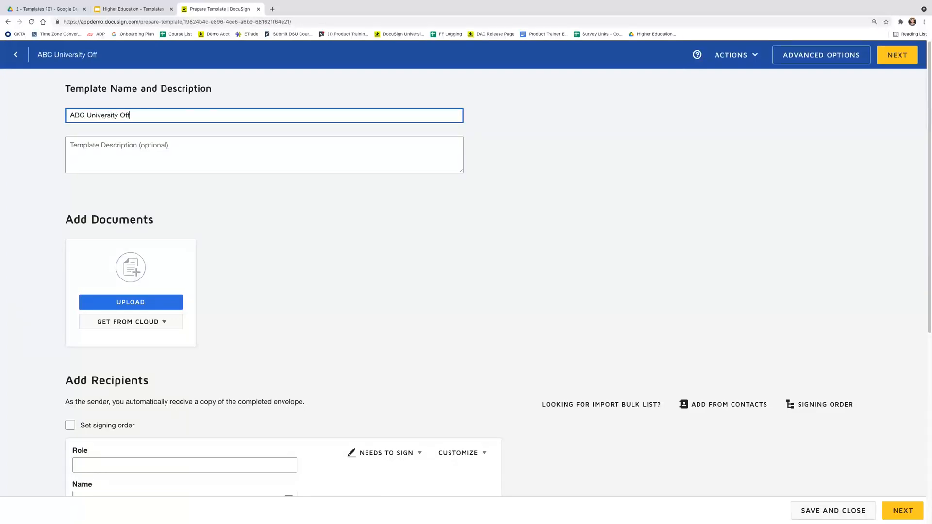
text(er Letter)
Upload the offer letter .docx and preview its two pages
click(129, 305)
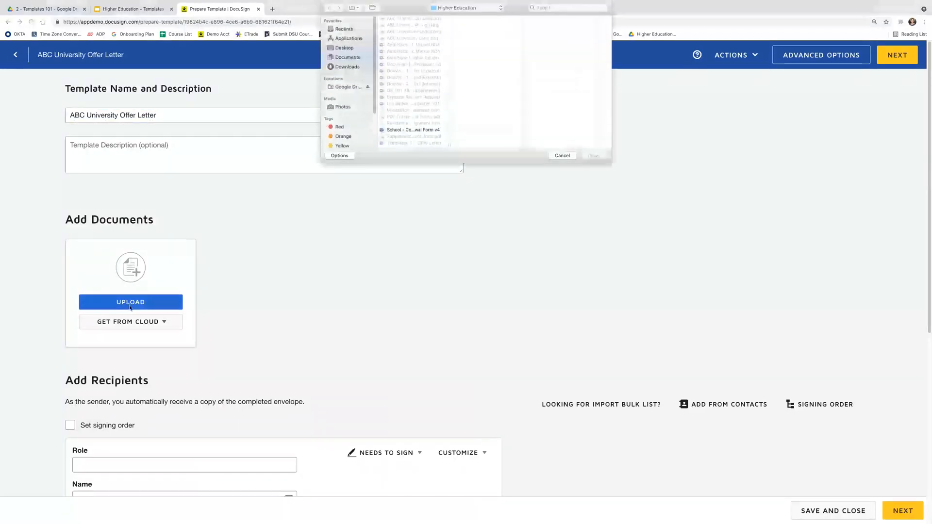
click(415, 143)
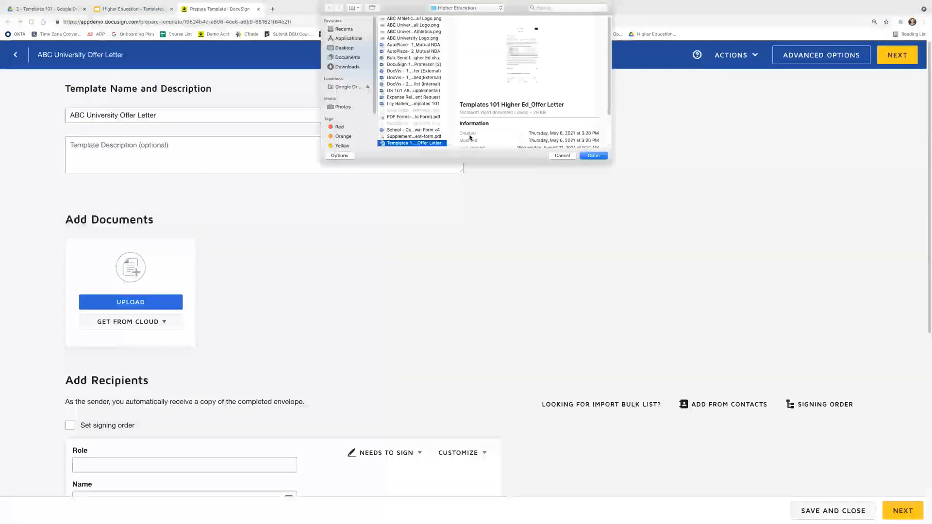
click(594, 156)
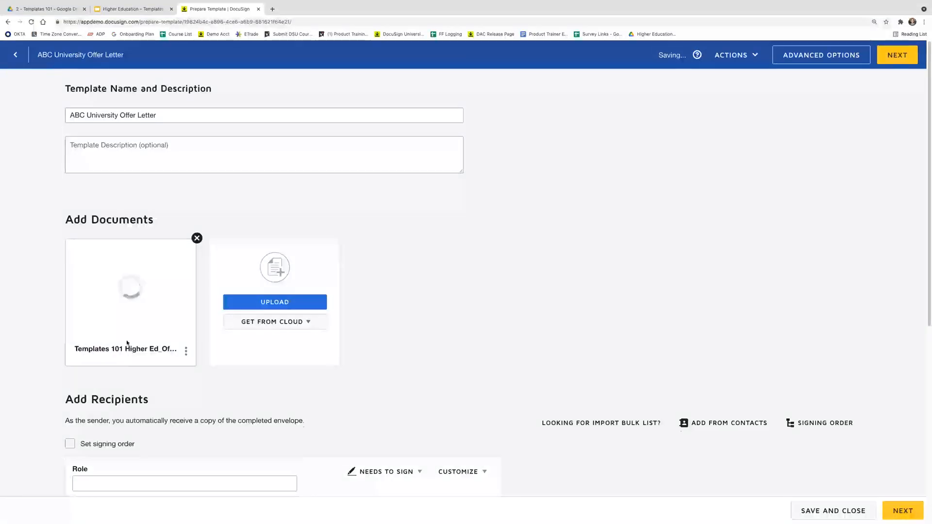
click(131, 288)
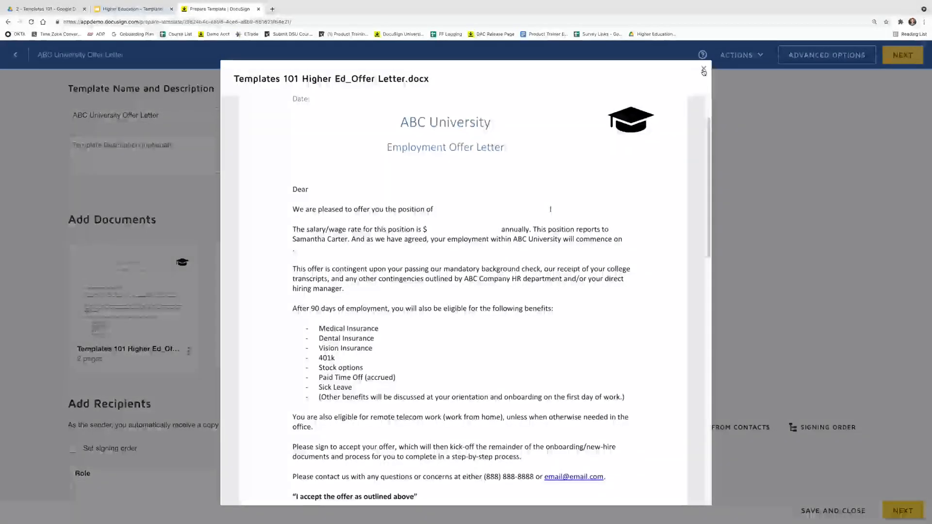
scroll(410, 224, up, 1)
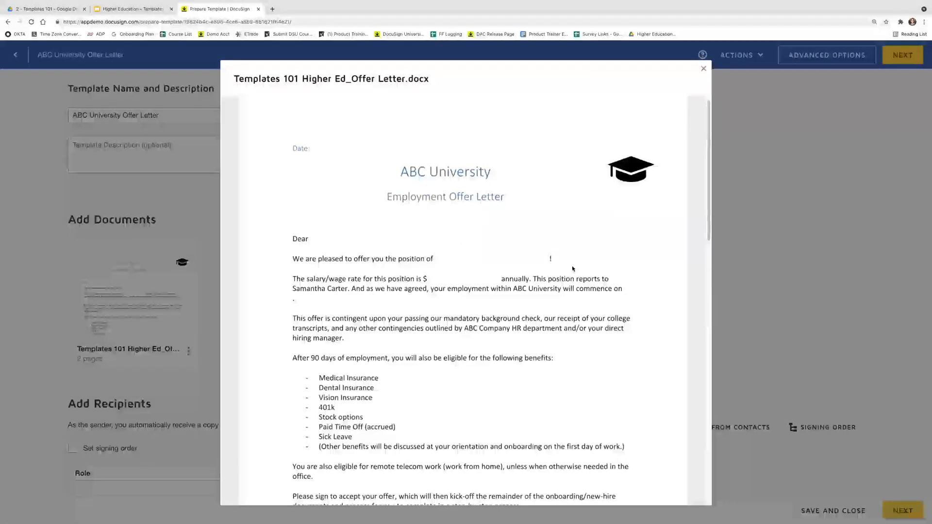
scroll(322, 358, down, 3)
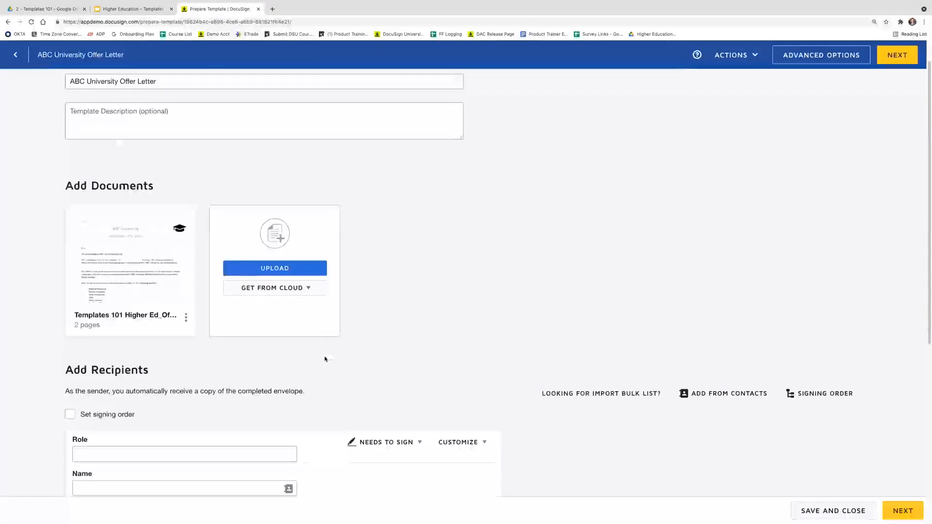
Enable a set signing order and add Candidate and Hiring Manager recipient roles
scroll(252, 338, down, 1)
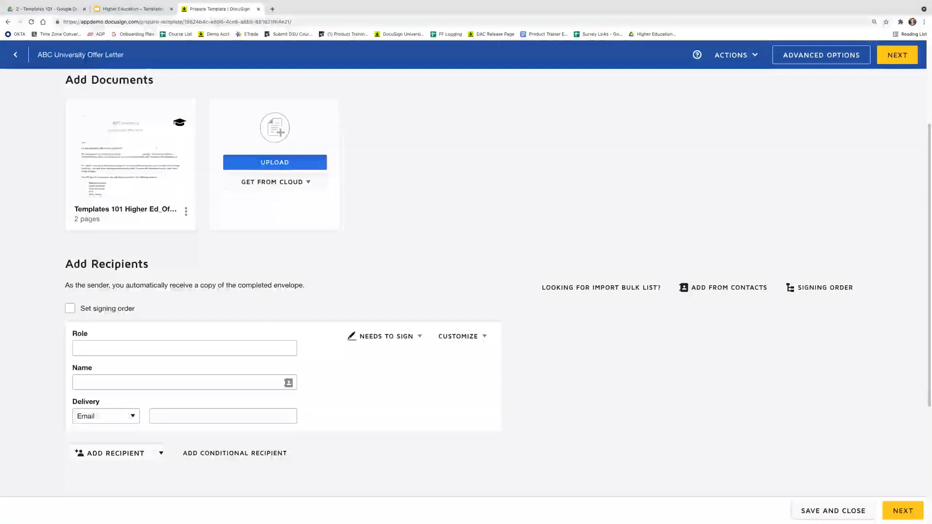
click(70, 309)
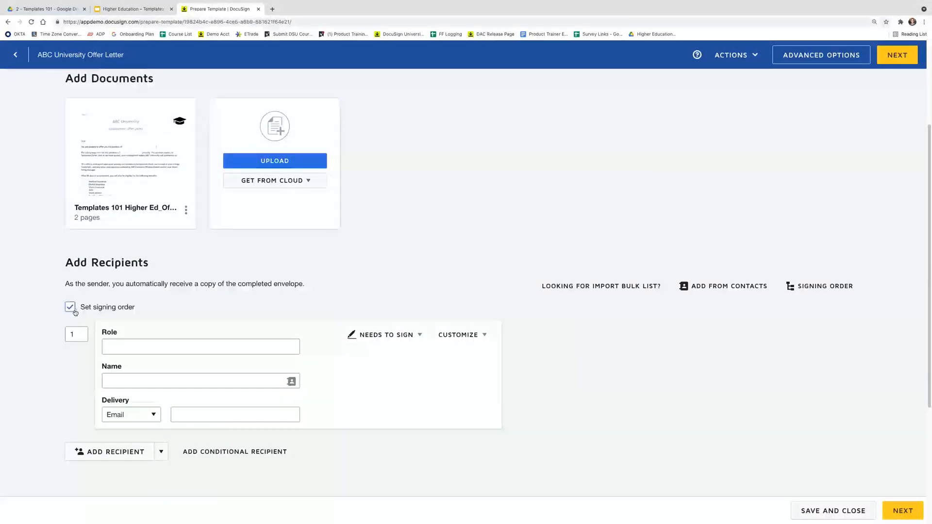
scroll(118, 330, down, 1)
click(123, 307)
text(S)
key(BackSpace)
text(Candidaty)
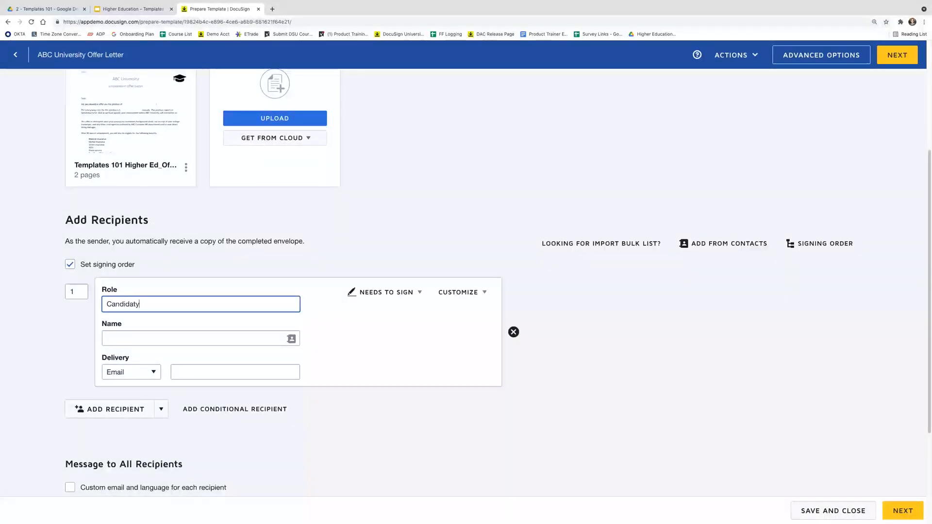
click(115, 409)
click(141, 362)
text(Hirign)
key(BackSpace)
text(ng Manager)
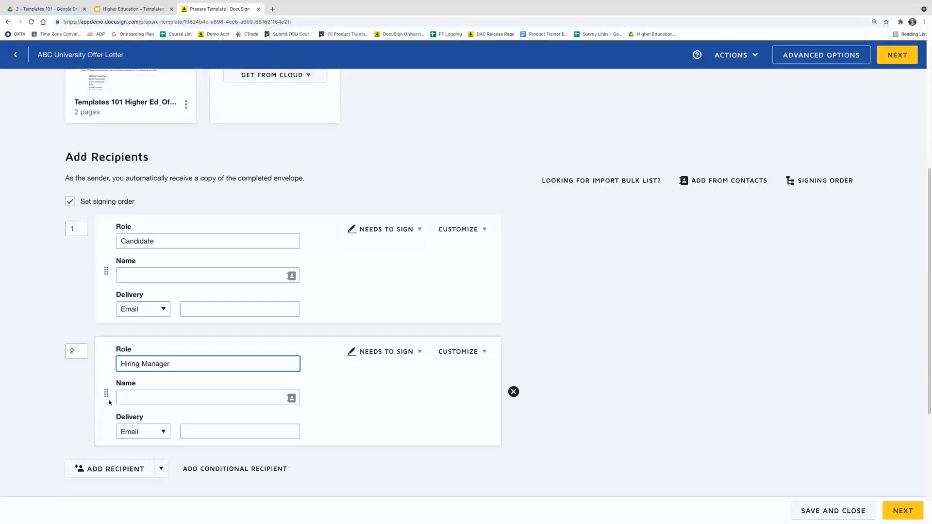
Add a third recipient, HR Team, with its saved contact, set to receive a copy
click(111, 469)
click(134, 357)
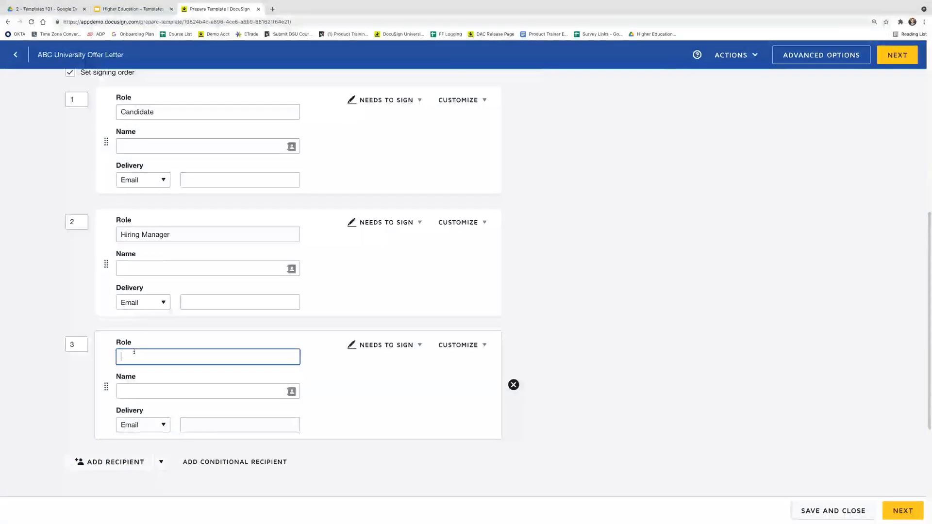
click(163, 389)
text(HR Team)
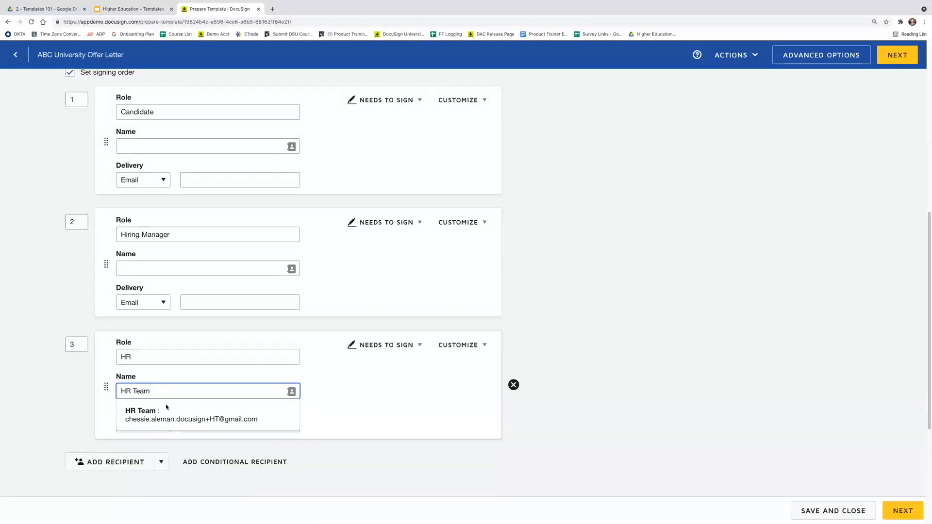
click(190, 415)
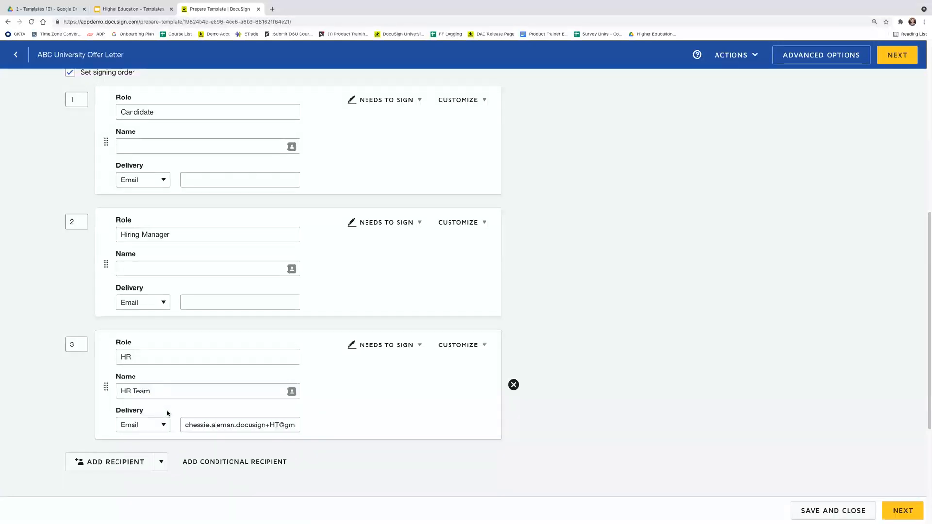
click(384, 346)
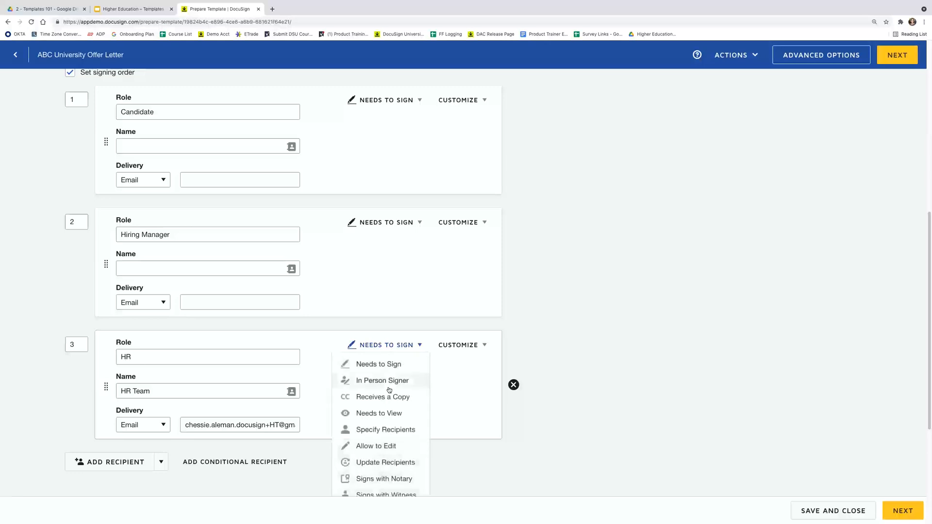
click(388, 394)
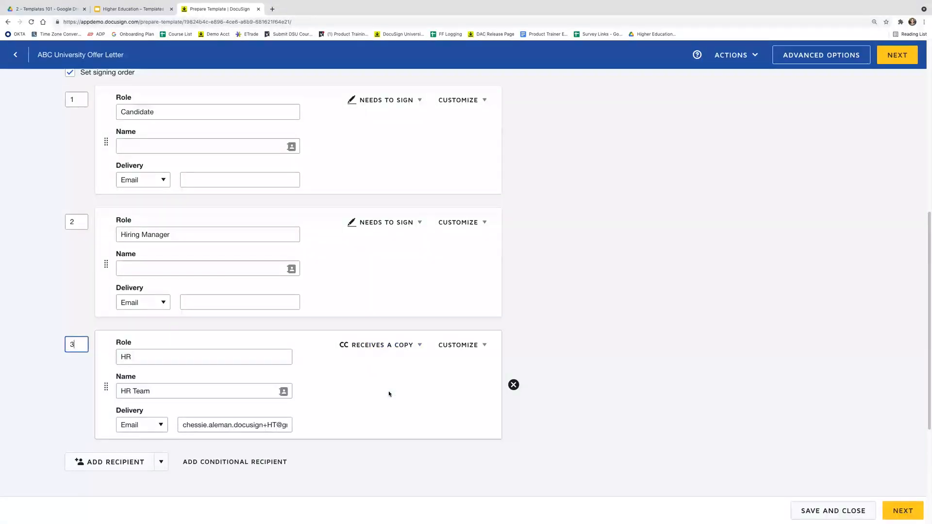
Lock the HR recipient against sender editing and deletion in its advanced settings
click(470, 351)
click(470, 350)
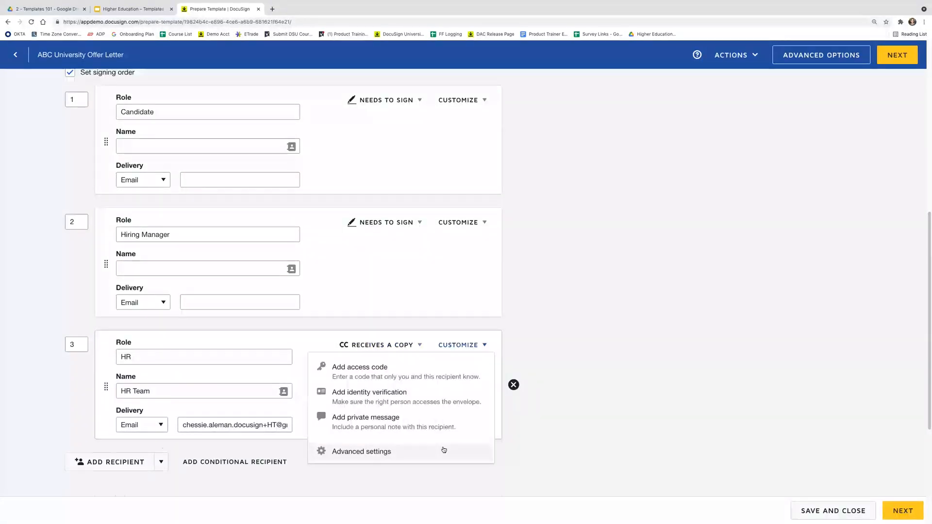
click(442, 448)
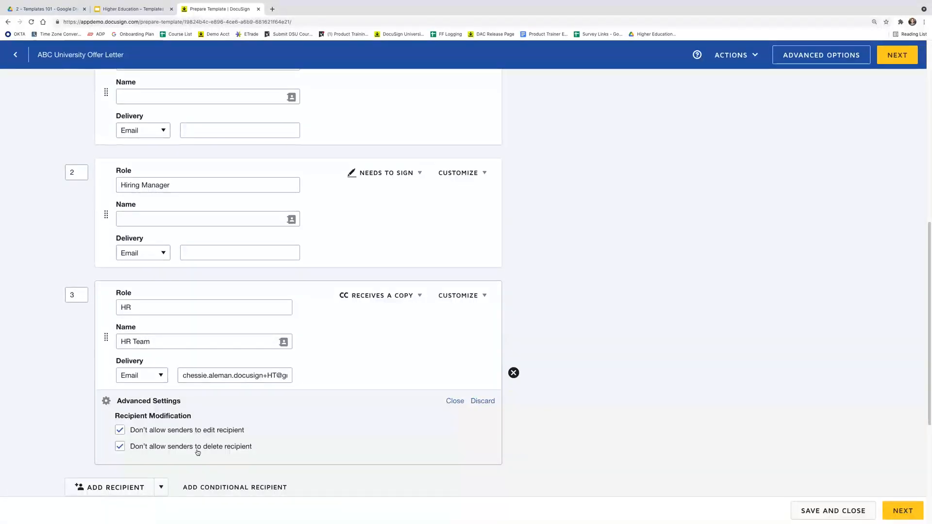
scroll(248, 442, down, 1)
Set the email subject to 'ABC University Offer Letter for' plus the candidate's name tag
scroll(249, 442, down, 5)
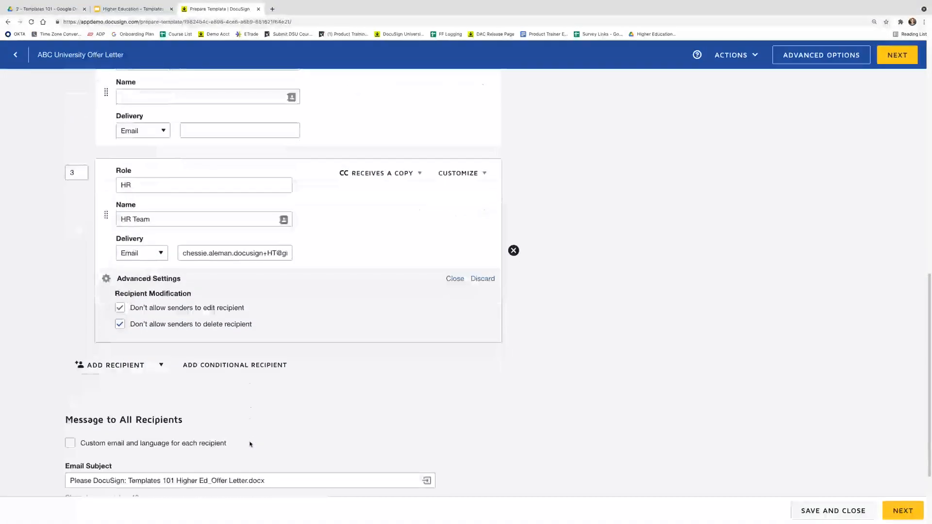
scroll(250, 443, down, 4)
drag(291, 372, 53, 376)
text(AB)
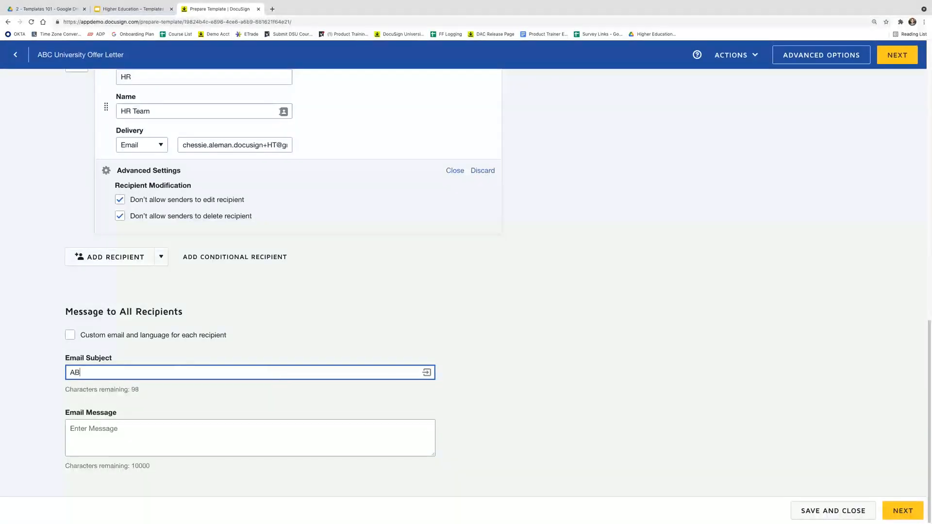
text(C Univr)
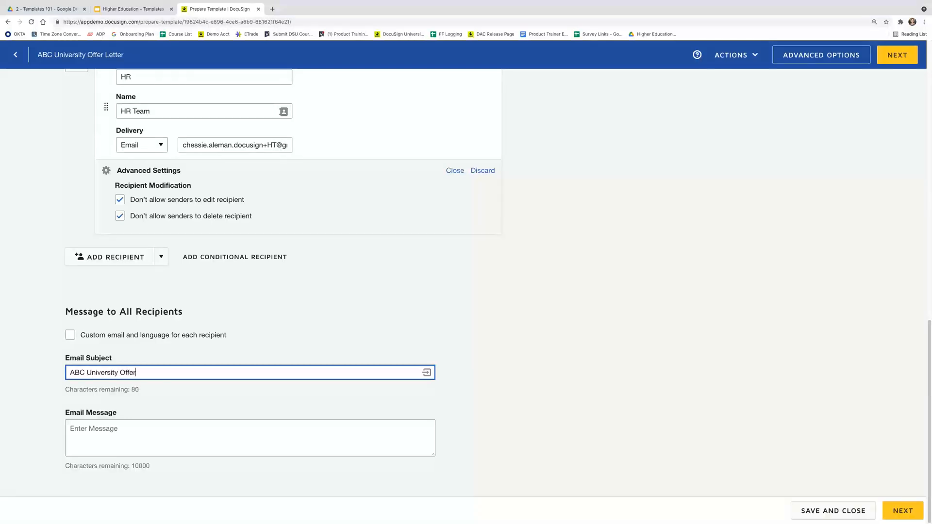
text(rsity Offer Letter for)
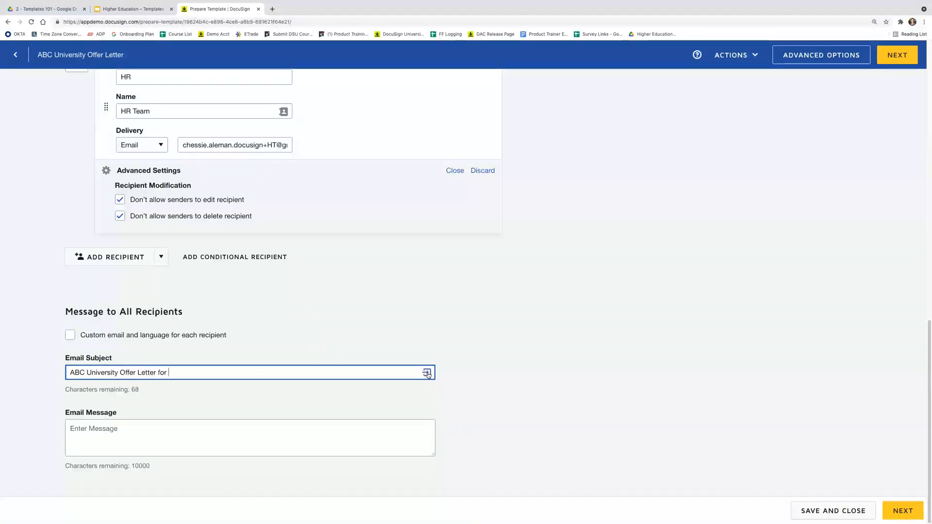
click(427, 372)
click(442, 395)
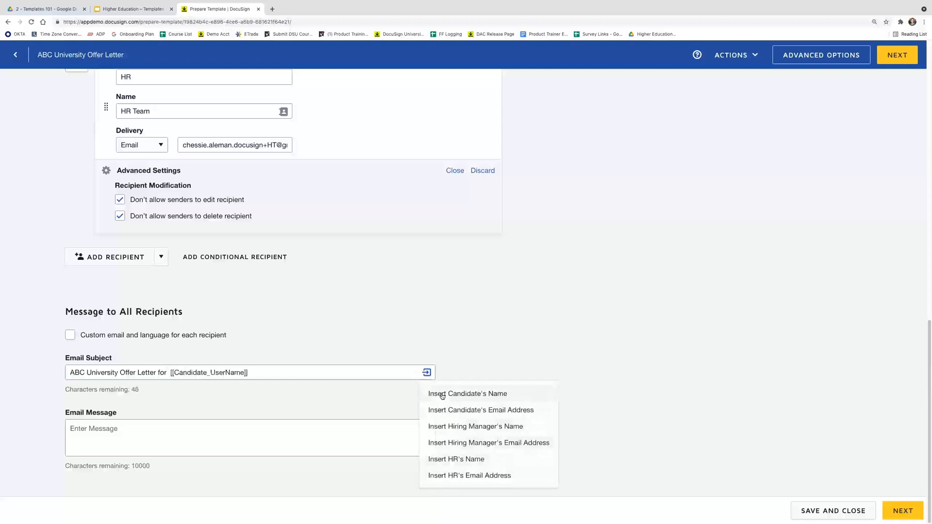
click(171, 372)
key(BackSpace)
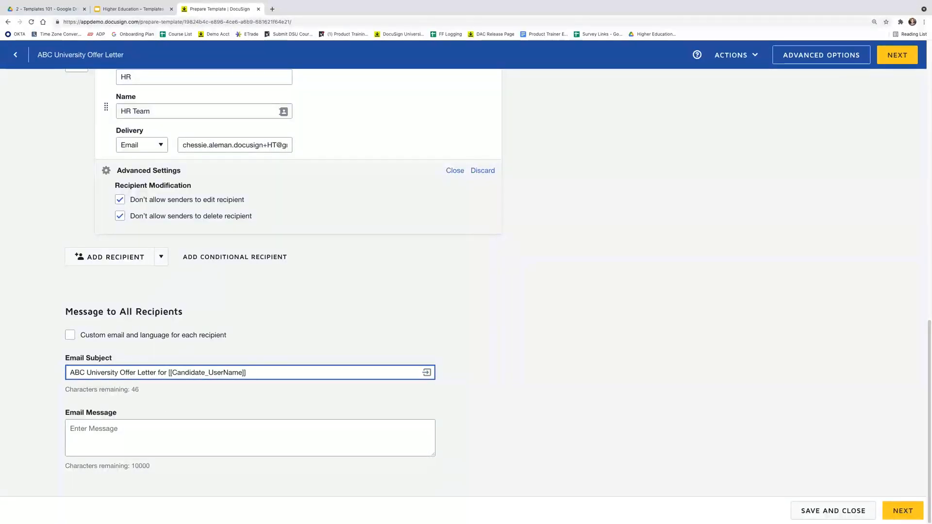
click(180, 434)
click(902, 62)
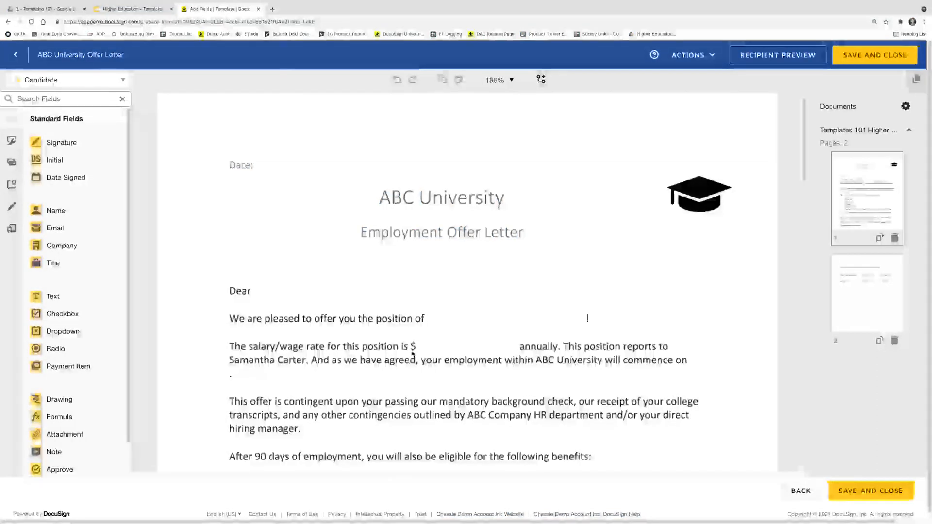
Place the Candidate's Signature, Full Name and Date Signed fields on the acceptance line
scroll(413, 354, down, 10)
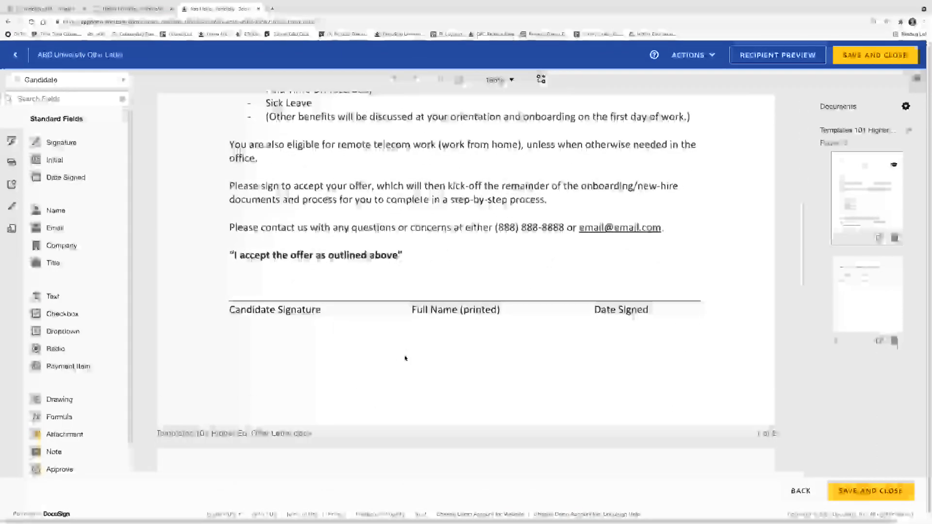
scroll(406, 358, down, 1)
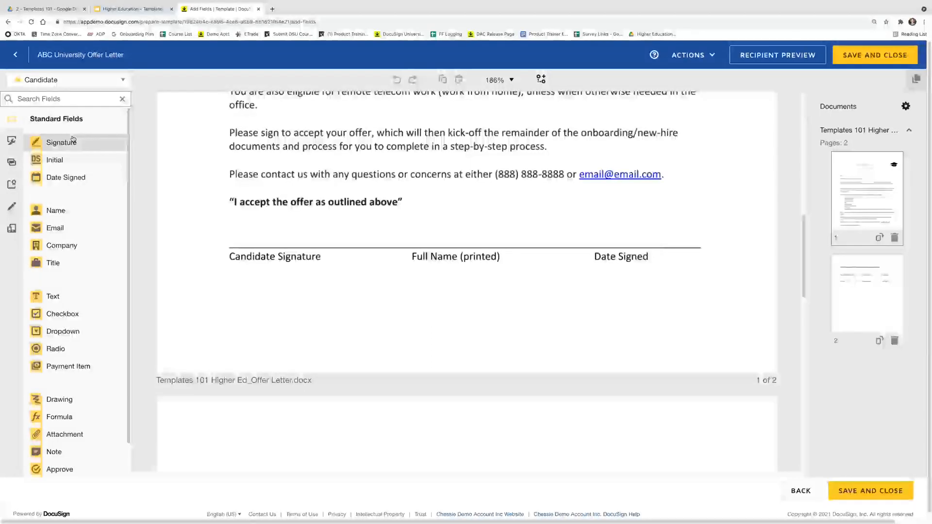
mouse_move(73, 140)
mouse_down()
mouse_move(240, 198)
mouse_move(241, 214)
mouse_up()
drag(56, 211, 426, 234)
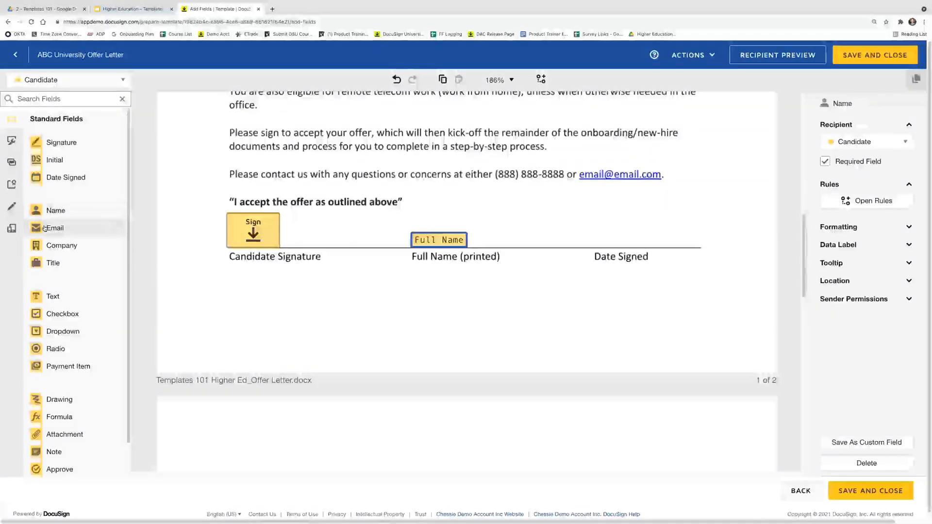
mouse_move(67, 177)
mouse_down()
mouse_move(302, 194)
mouse_move(586, 235)
mouse_up()
drag(182, 198, 688, 279)
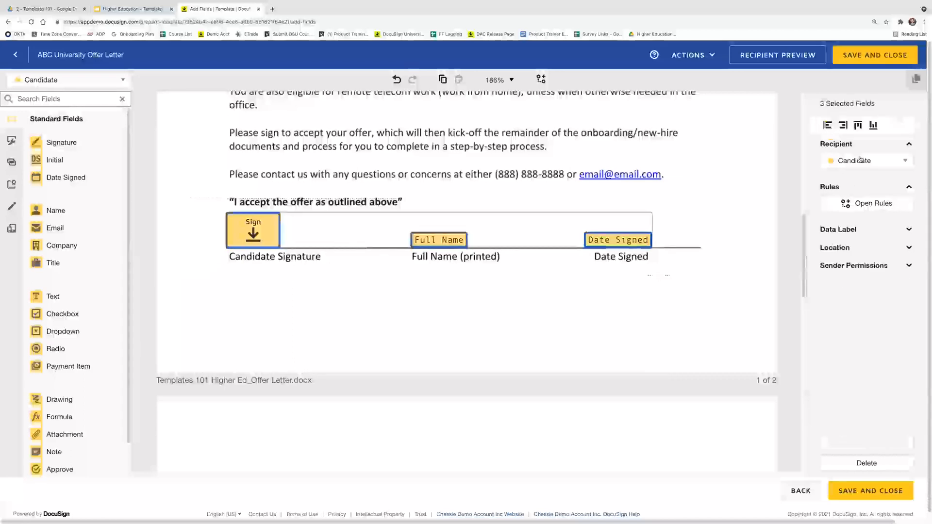
click(560, 358)
Place the Hiring Manager's Signature, Full Name and Date Signed fields on their line
scroll(418, 377, down, 3)
scroll(415, 379, down, 3)
click(39, 81)
click(50, 115)
drag(82, 156, 255, 288)
mouse_move(73, 210)
mouse_down()
mouse_move(419, 256)
mouse_move(410, 295)
mouse_up()
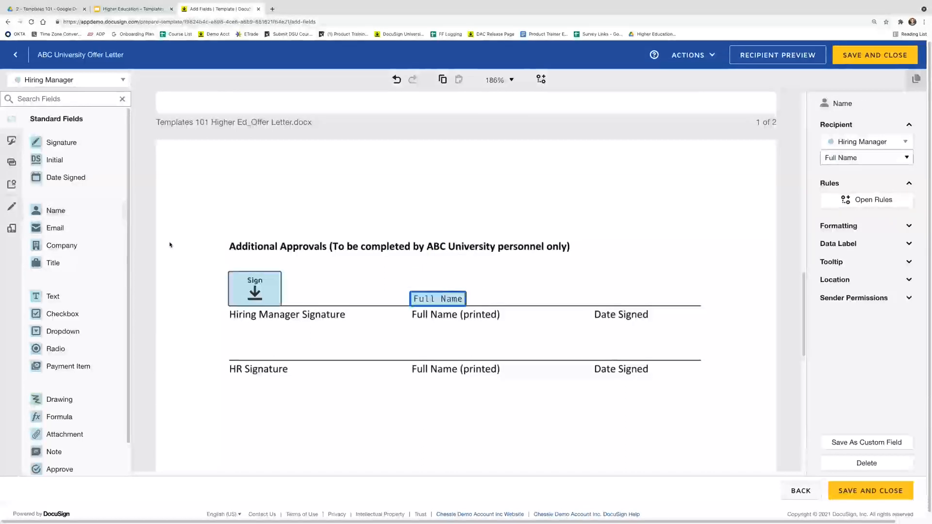
drag(73, 178, 591, 294)
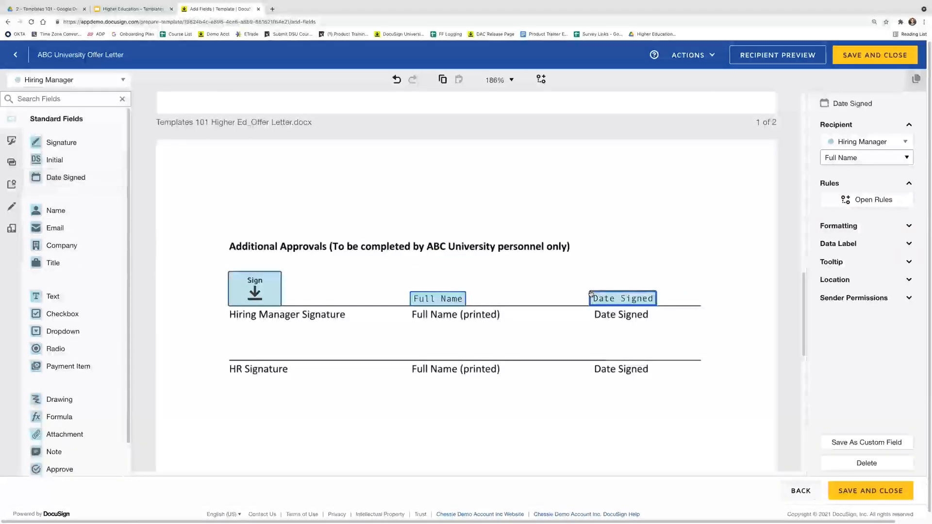
click(261, 379)
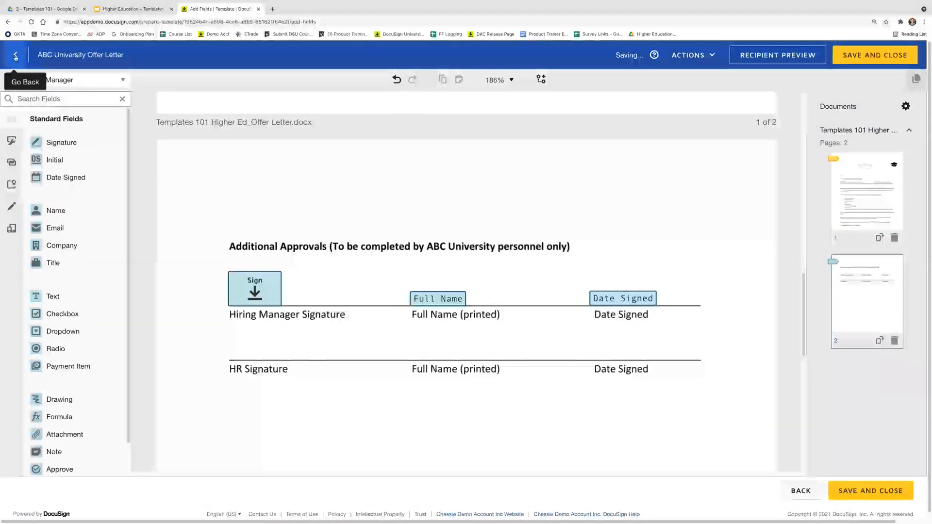
Change the HR recipient's action to Needs to Sign
click(15, 57)
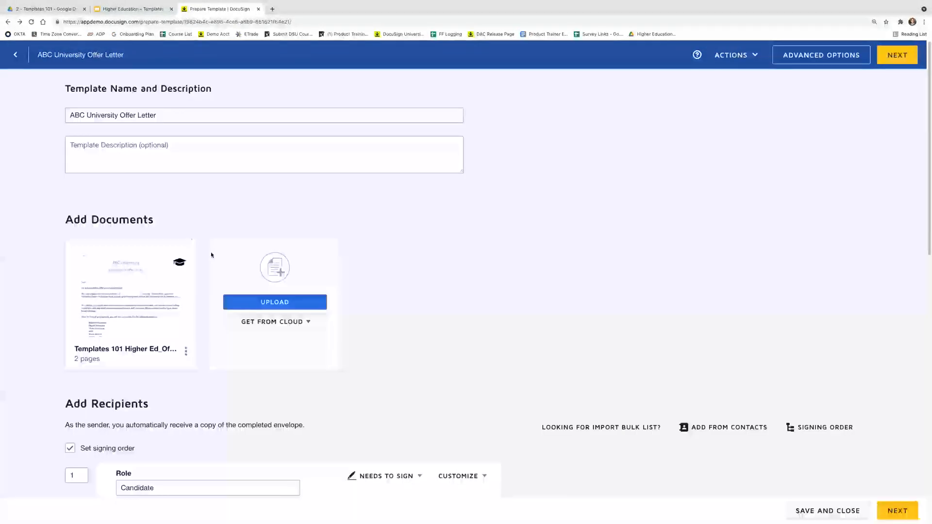
scroll(225, 318, down, 3)
scroll(225, 318, down, 5)
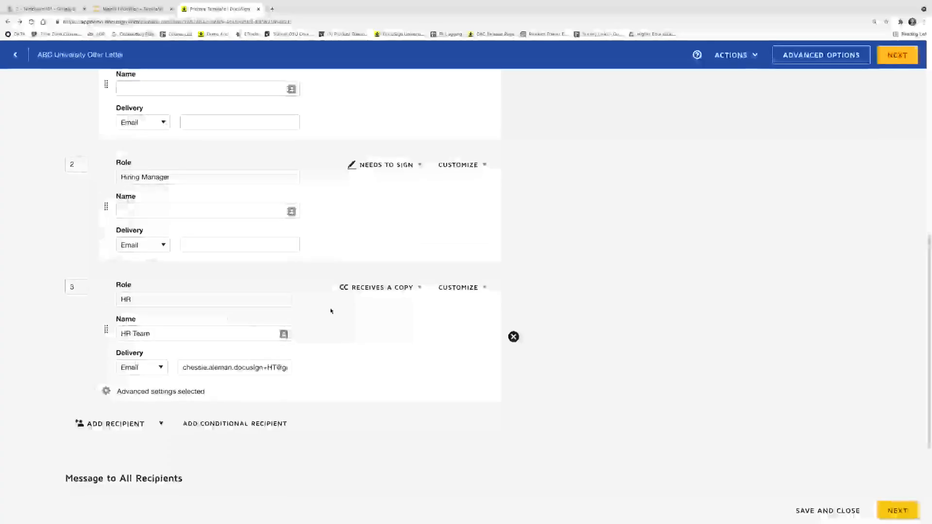
click(382, 290)
click(384, 307)
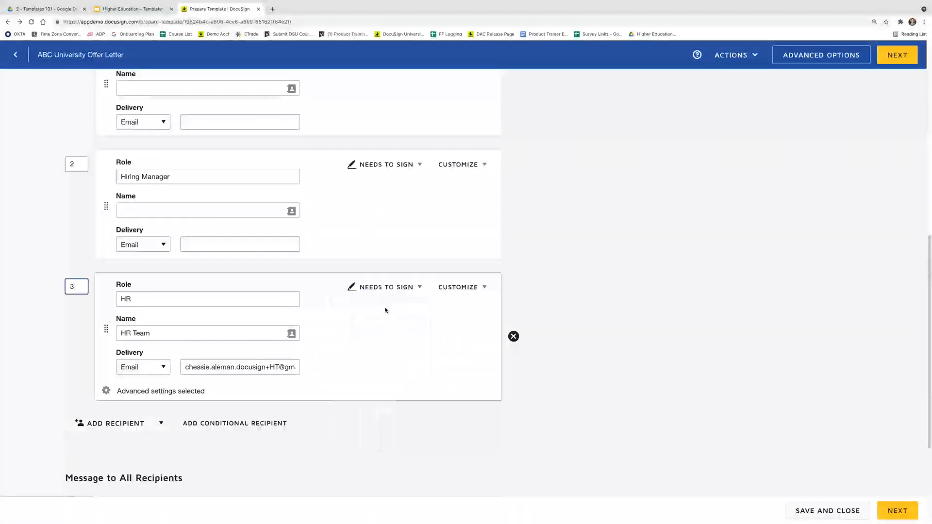
Place HR Team's Signature, Full Name and Date Signed fields on the HR line
click(891, 55)
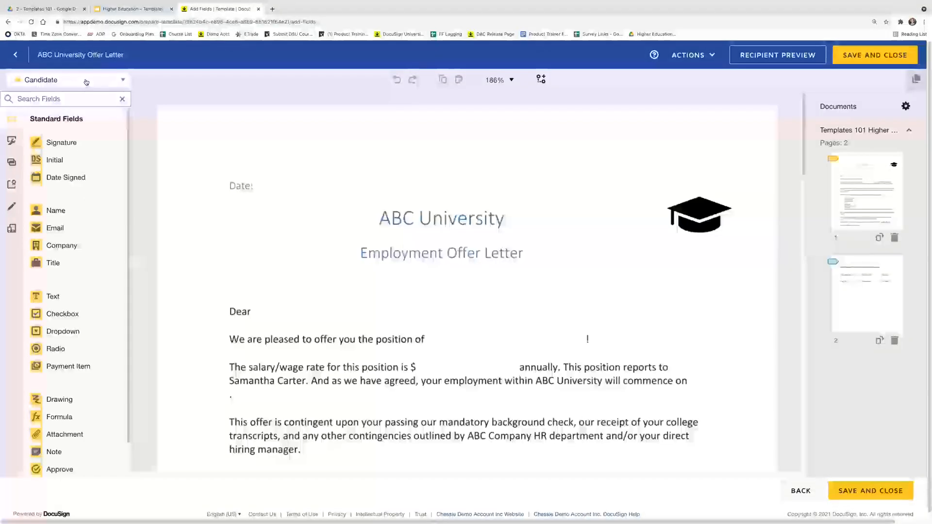
click(83, 80)
click(63, 130)
scroll(354, 359, down, 20)
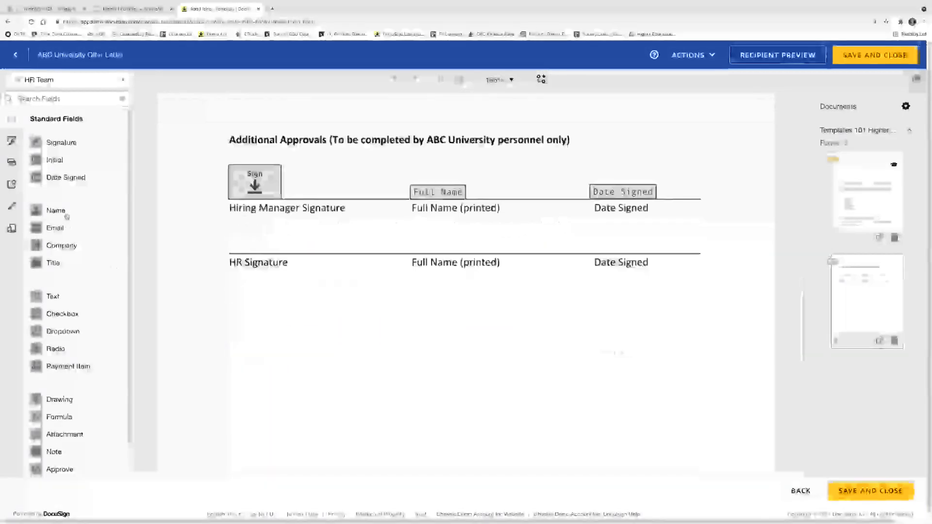
drag(62, 143, 231, 222)
drag(87, 209, 411, 242)
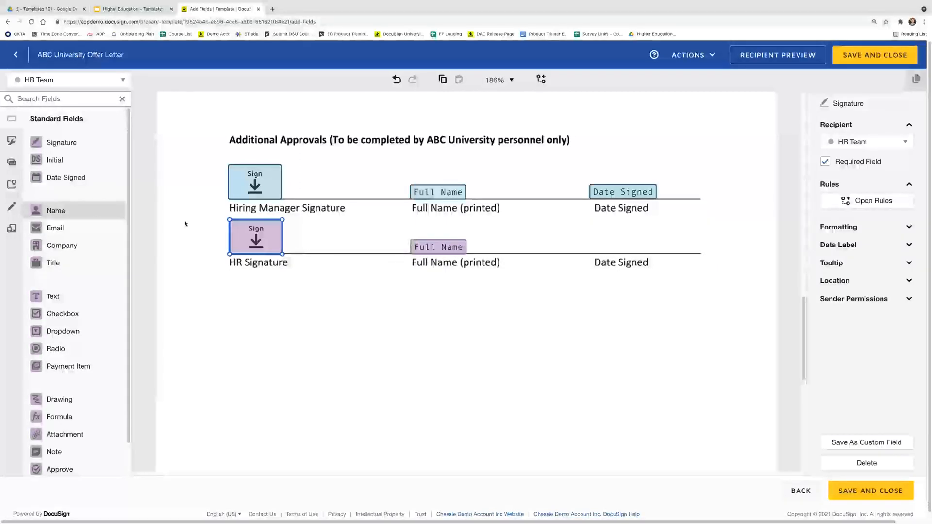
drag(83, 183, 593, 242)
click(586, 295)
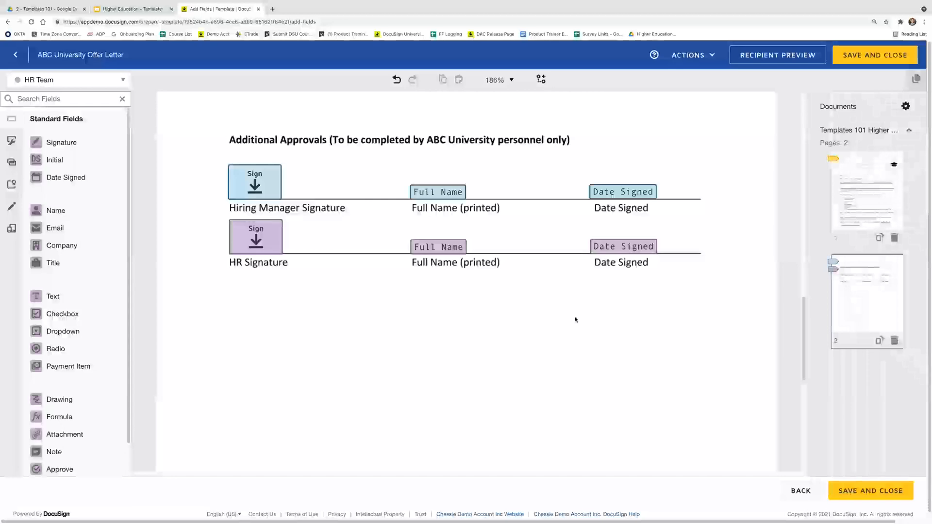
scroll(576, 347, up, 2)
scroll(575, 348, up, 15)
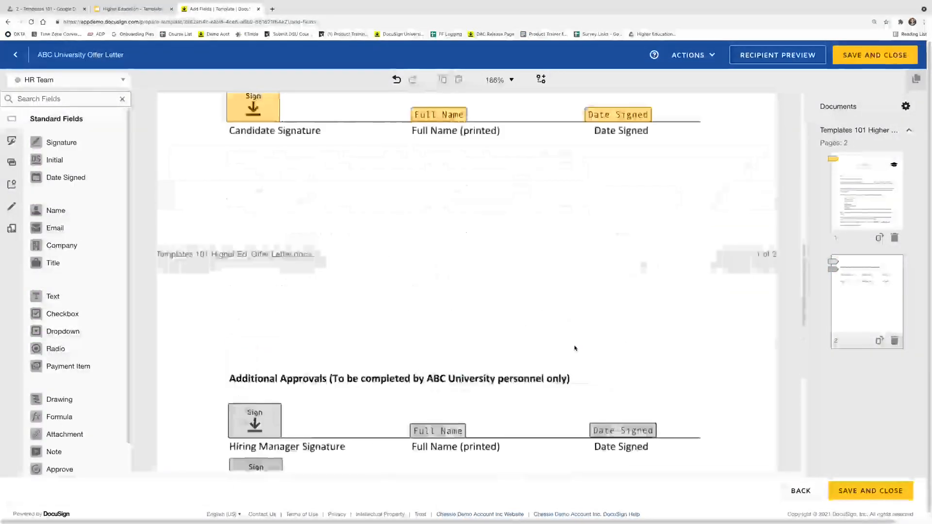
scroll(345, 306, up, 2)
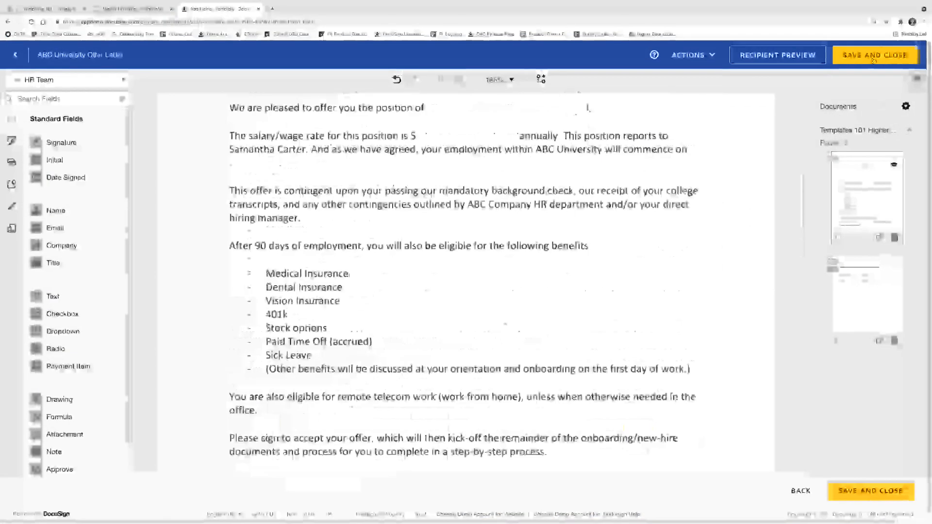
scroll(345, 306, up, 6)
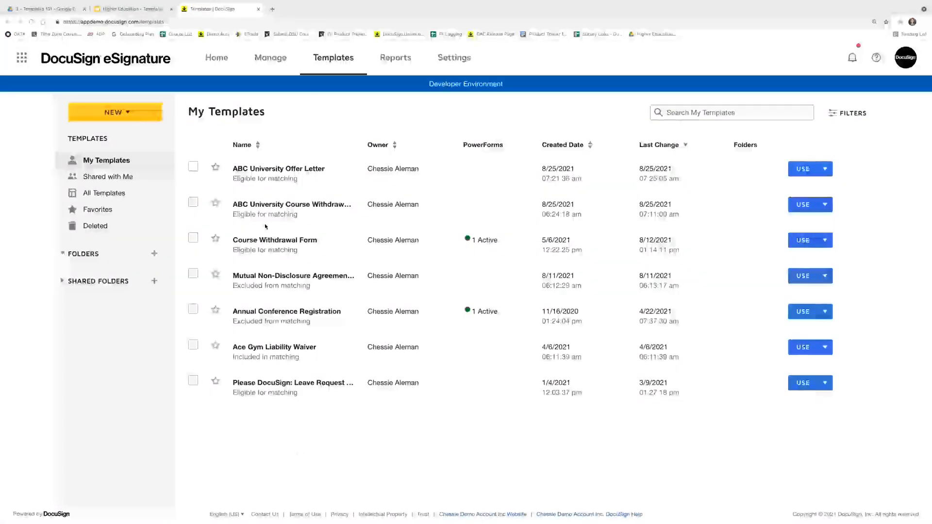
Go back to the Home dashboard
click(212, 59)
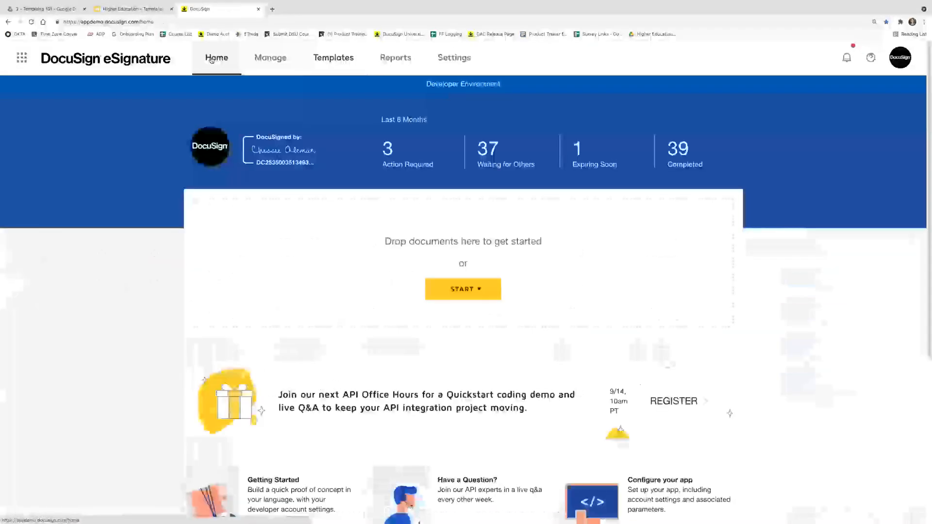
Start a new envelope and upload the candidate's offer letter .docx
click(479, 293)
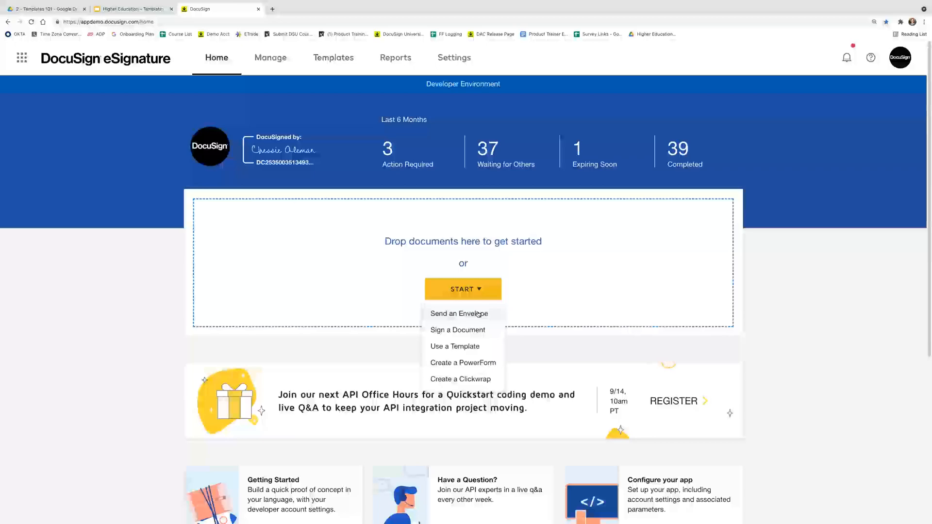
click(479, 314)
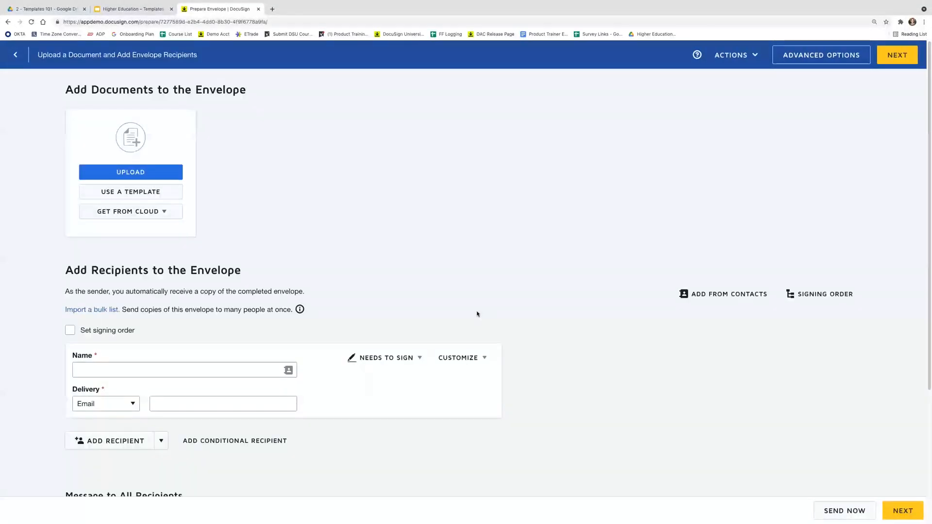
click(158, 172)
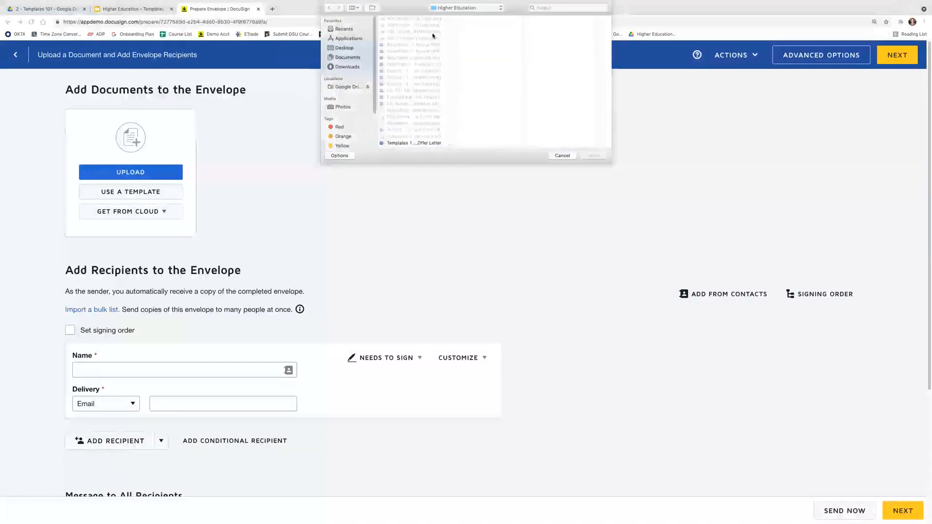
click(425, 104)
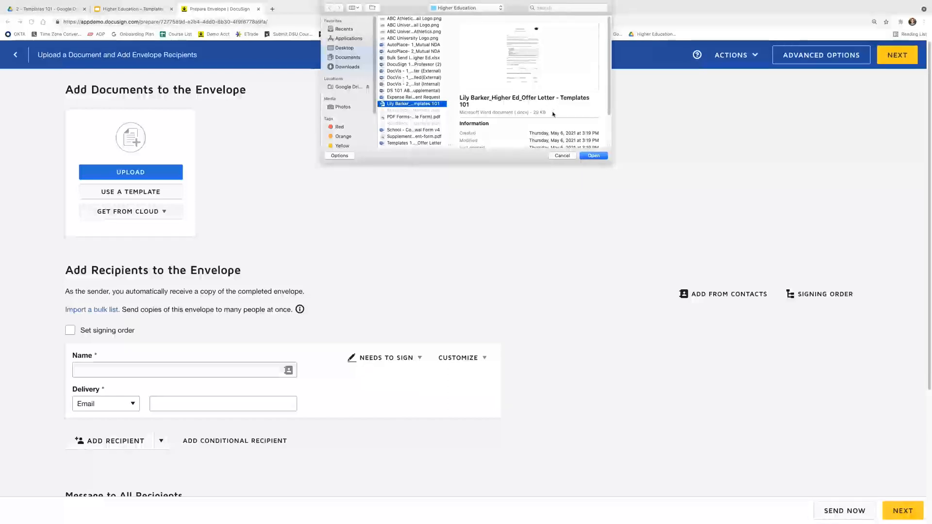
click(593, 157)
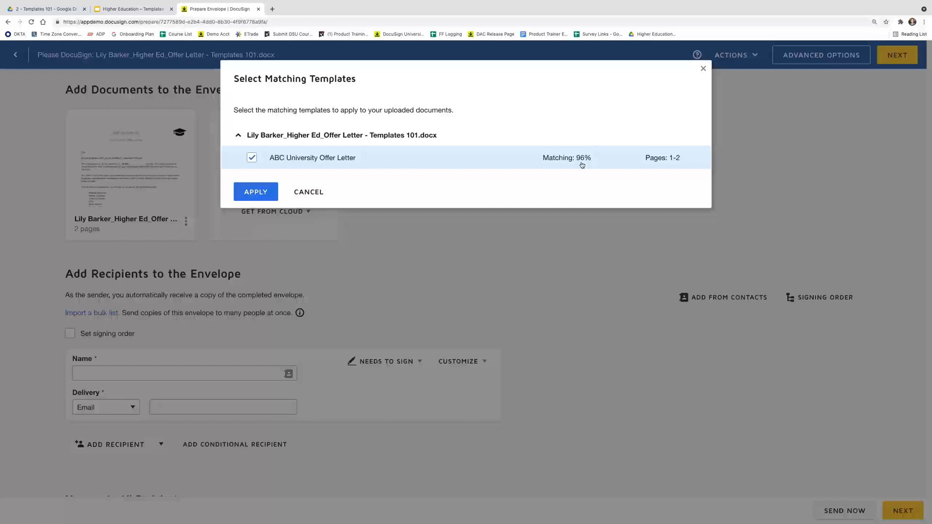
Dismiss the suggestion, then apply the ABC University Offer Letter template via Apply Templates
click(257, 193)
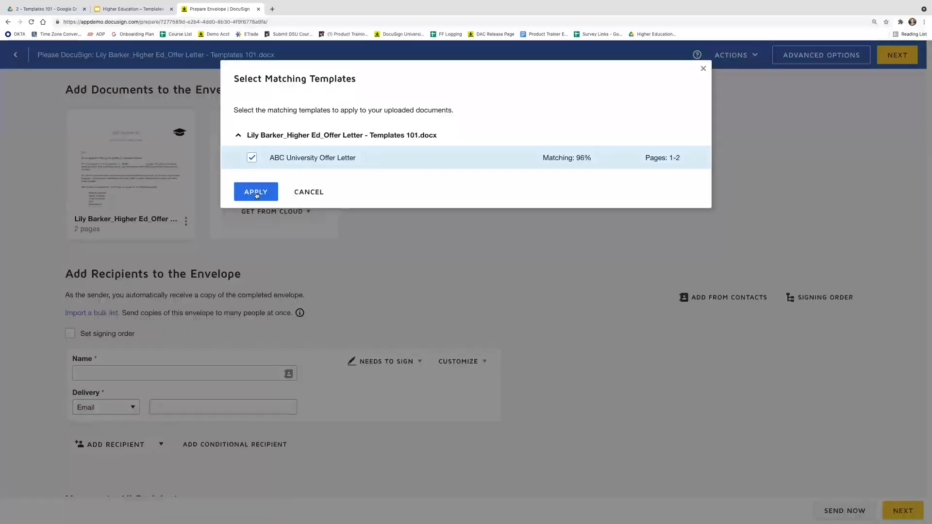
click(309, 193)
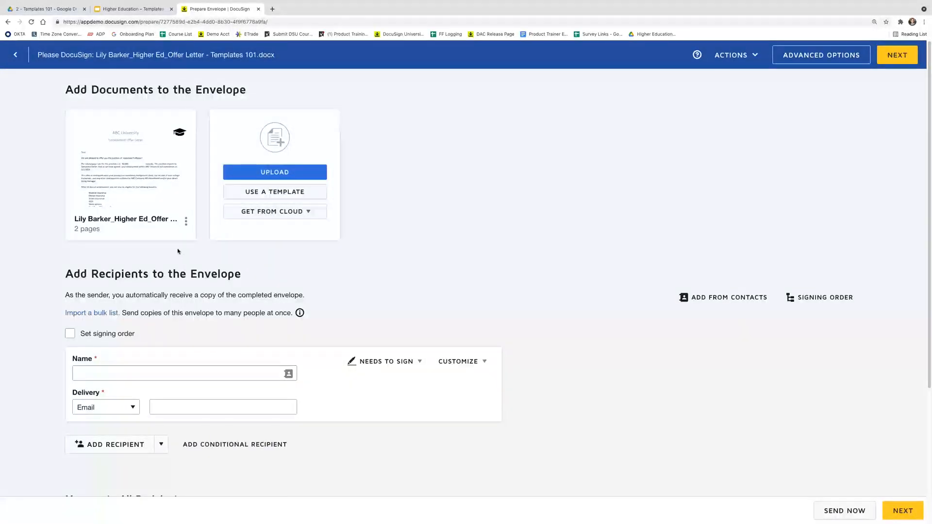
click(186, 223)
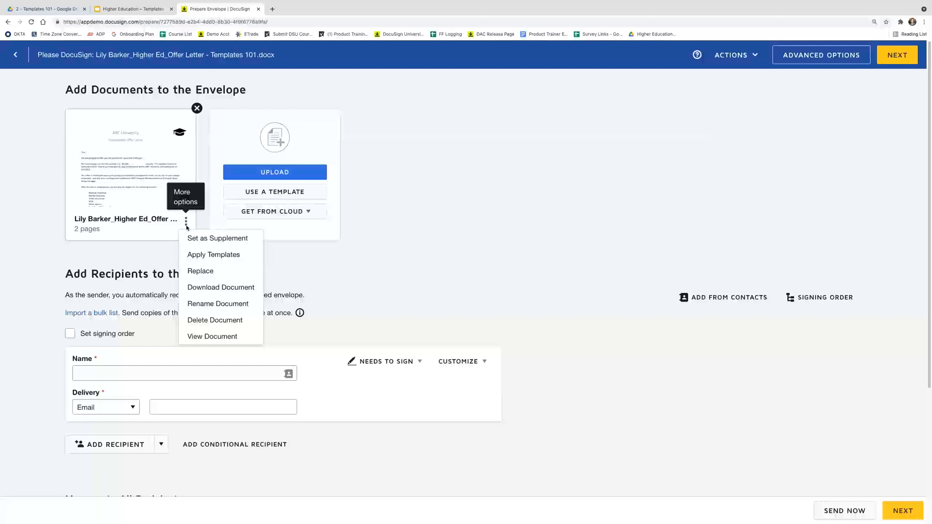
click(247, 258)
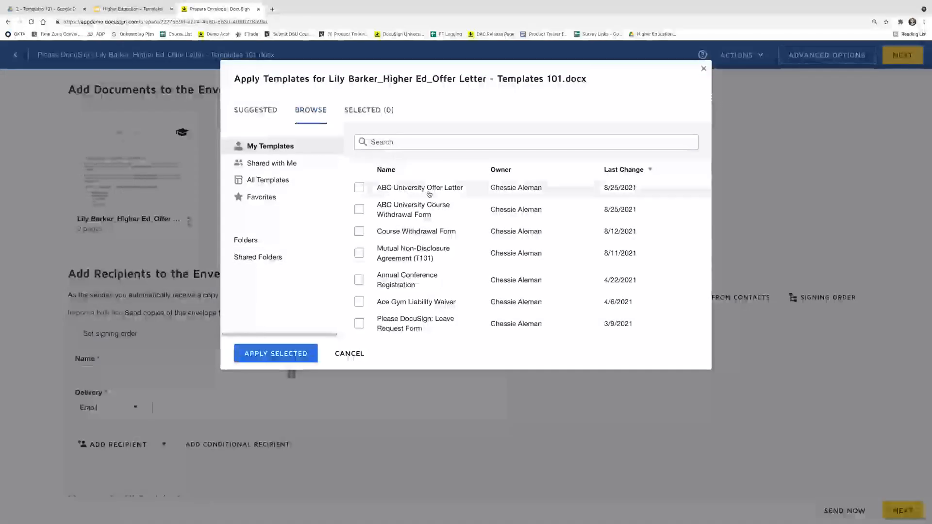
click(256, 114)
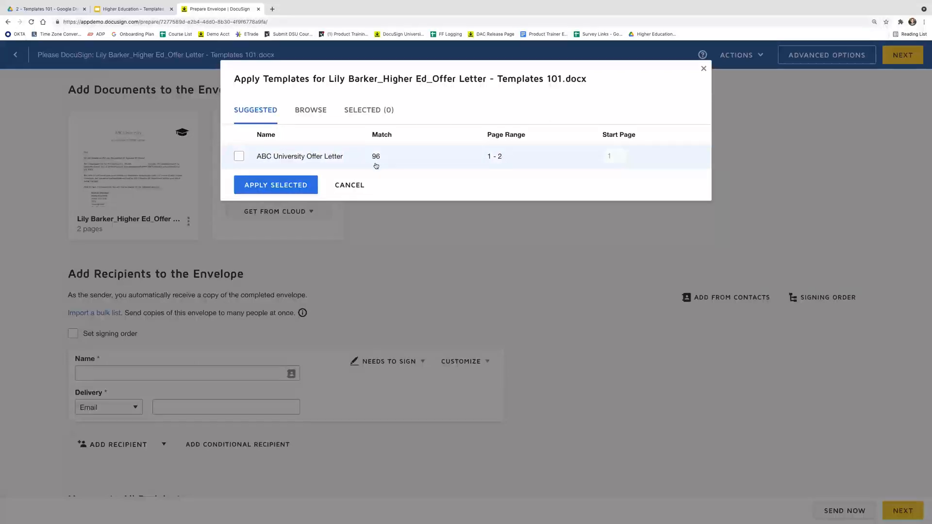
click(311, 109)
click(360, 188)
click(270, 353)
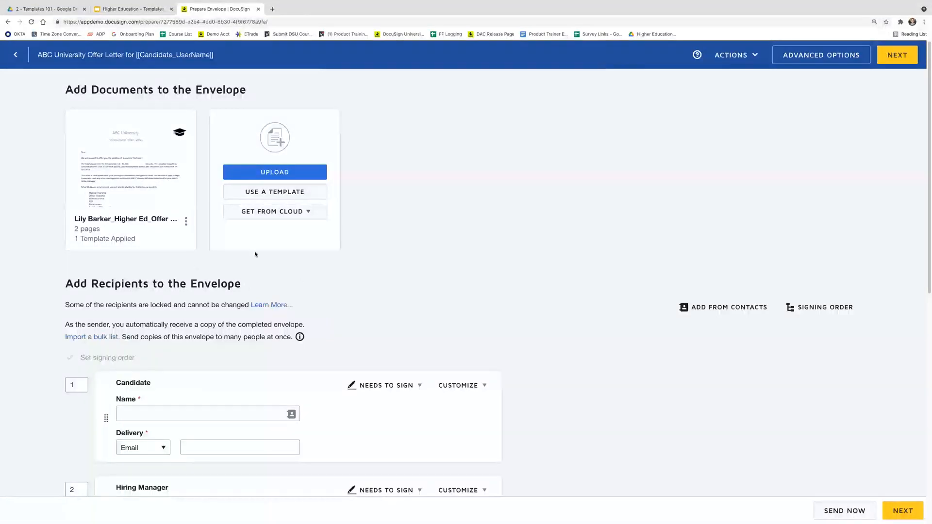
Enter the candidate's full name and pick their saved contact to fill the email
scroll(194, 318, down, 1)
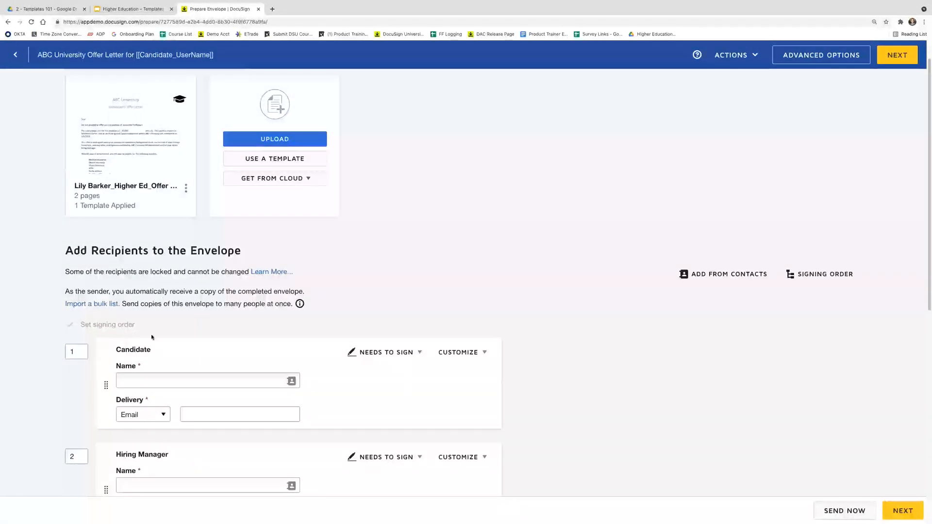
scroll(151, 334, down, 2)
scroll(142, 309, down, 1)
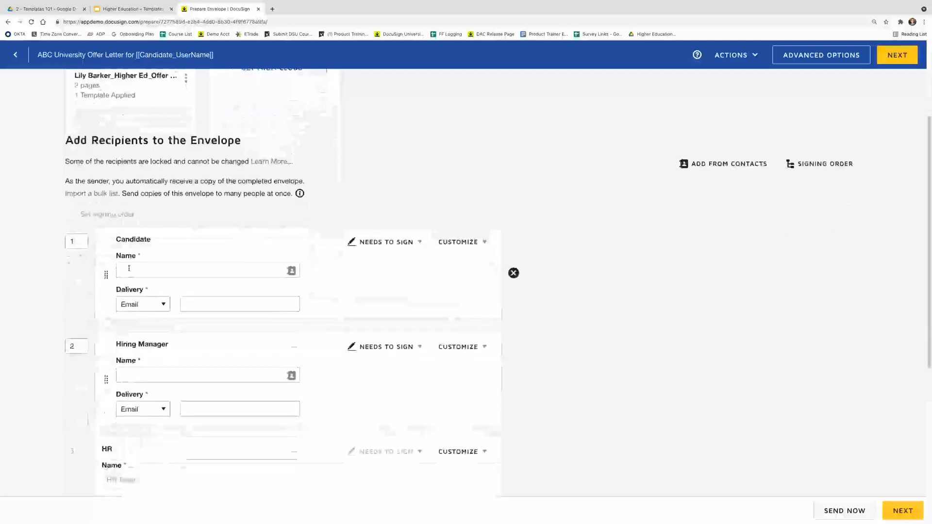
scroll(208, 303, down, 2)
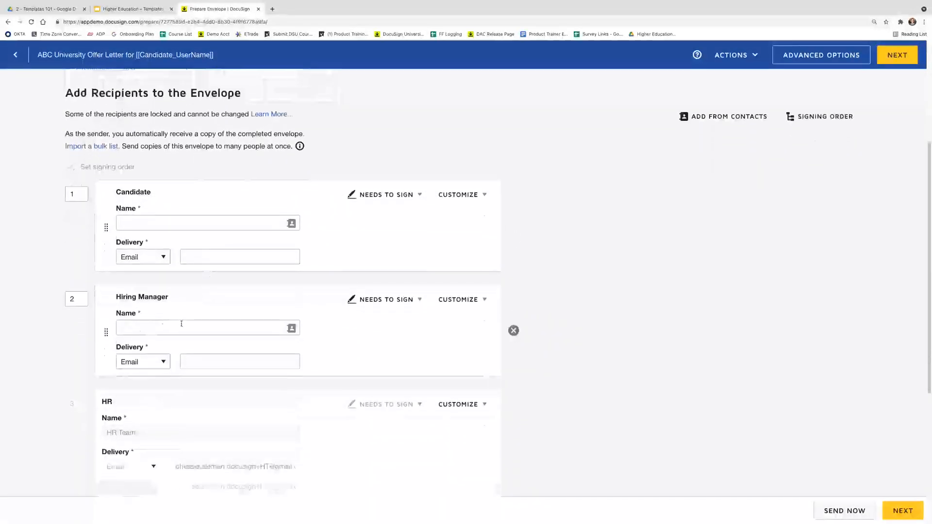
scroll(203, 358, down, 3)
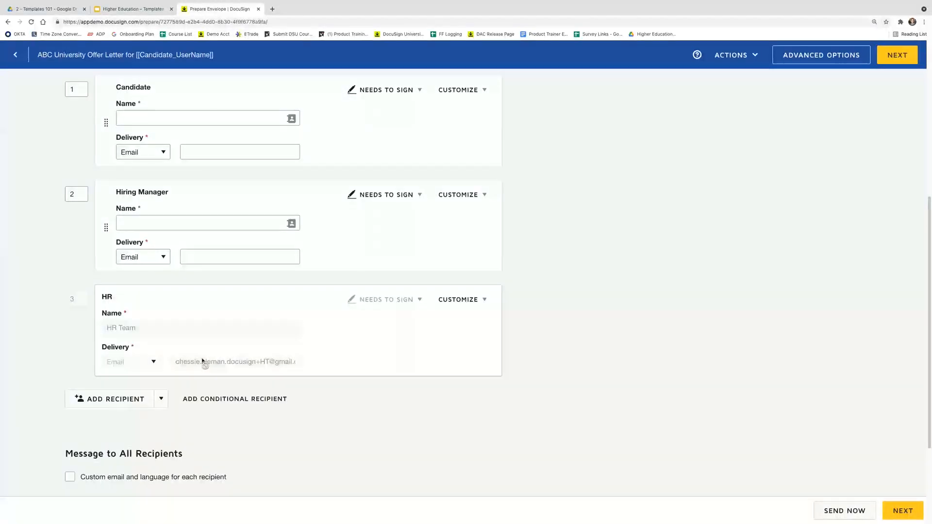
scroll(203, 359, up, 6)
click(183, 319)
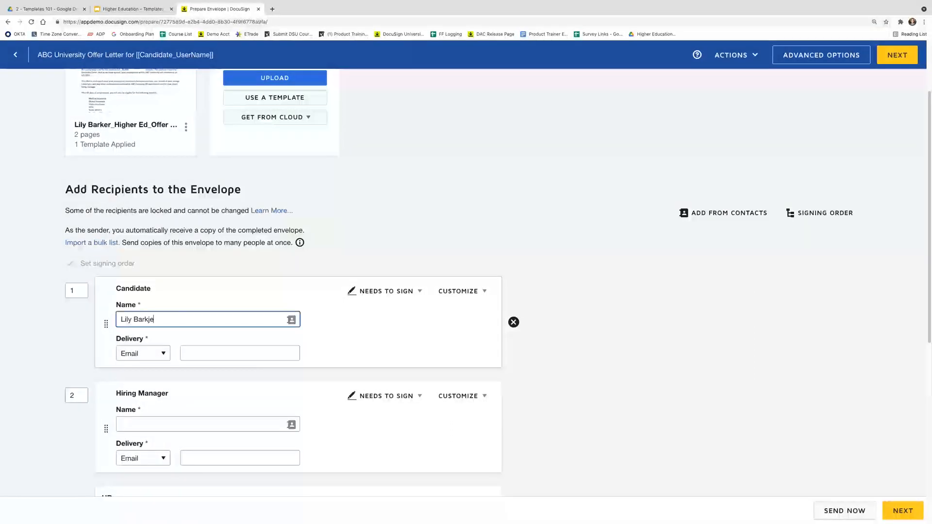
click(183, 353)
key(ctrl+v)
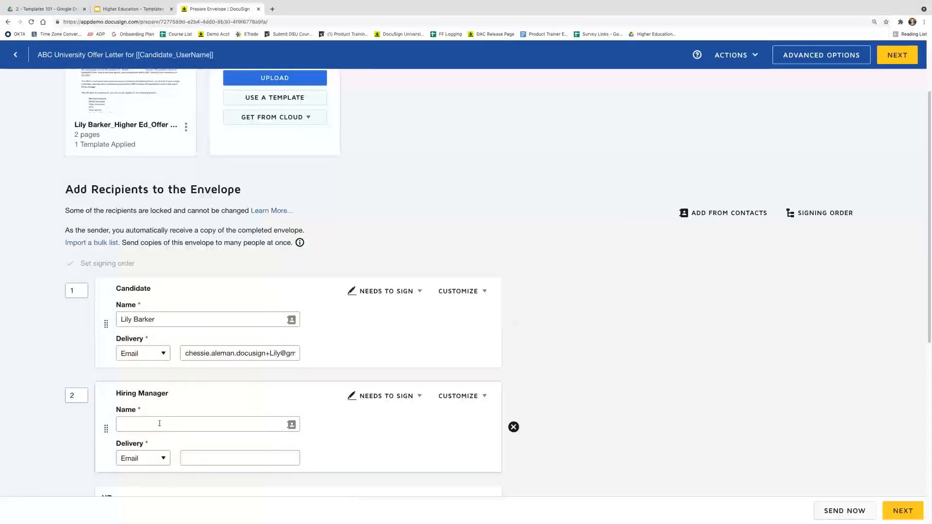
Enter the hiring manager's name, pick their saved contact, and continue
click(159, 422)
text(Samantha )
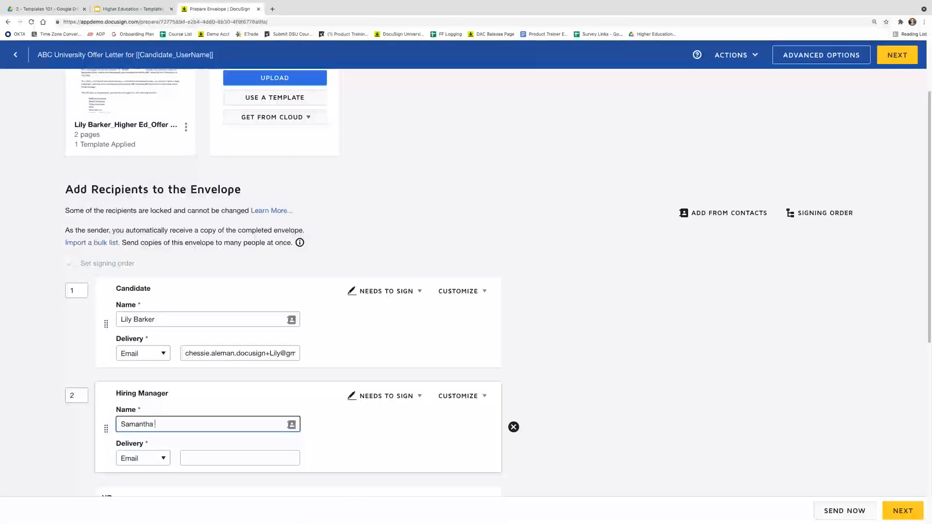
text(C)
click(228, 444)
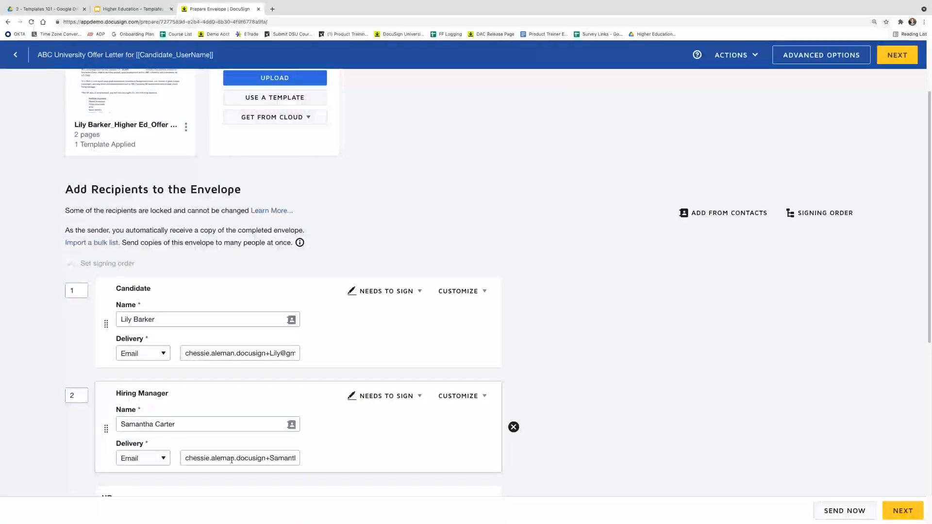
scroll(231, 460, down, 3)
scroll(232, 461, down, 4)
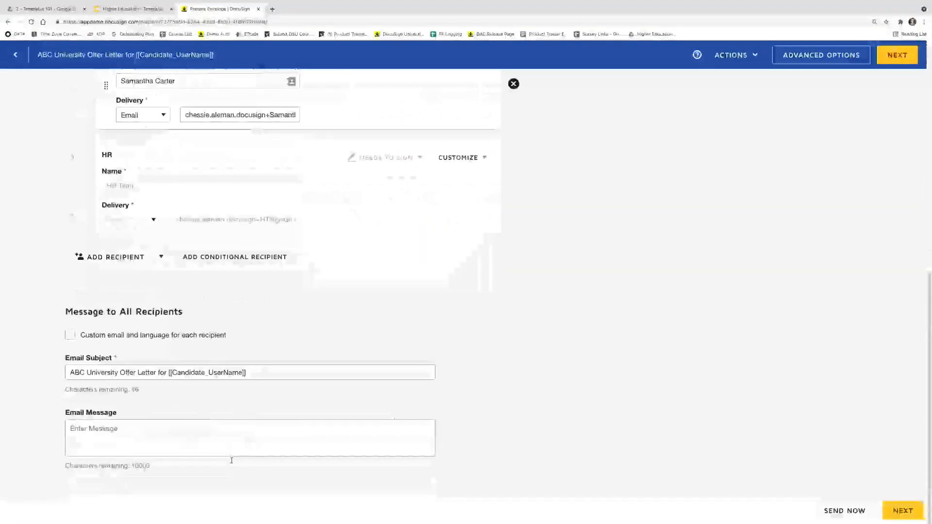
click(894, 56)
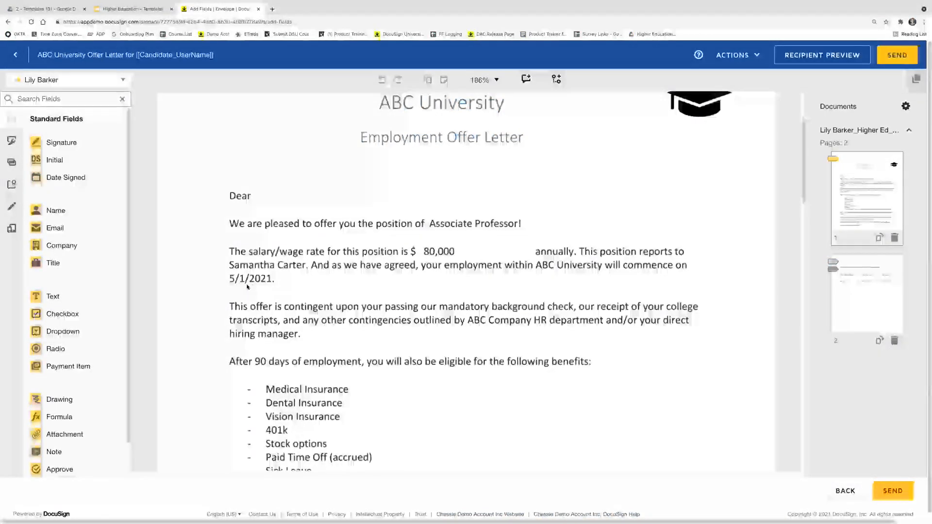
Review the approval fields, then place a candidate Full Name field after 'Dear'
scroll(264, 301, down, 15)
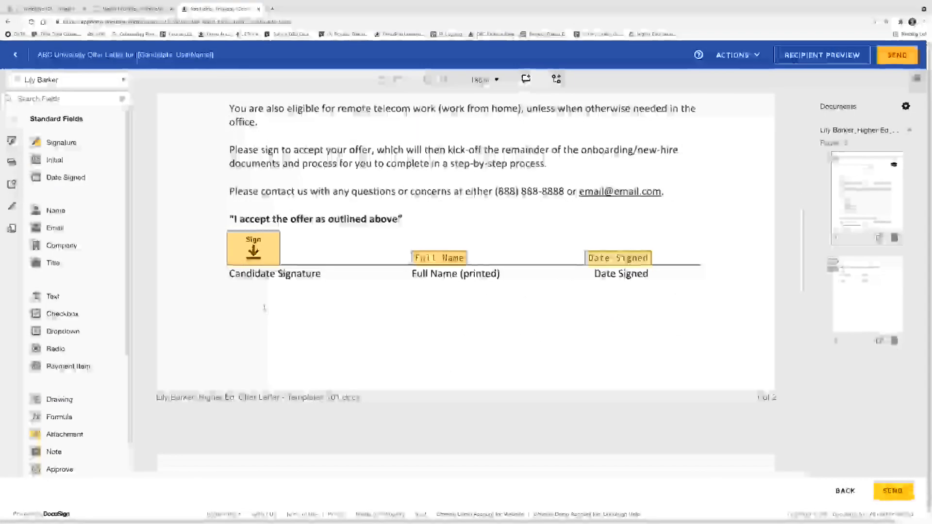
scroll(264, 312, down, 1)
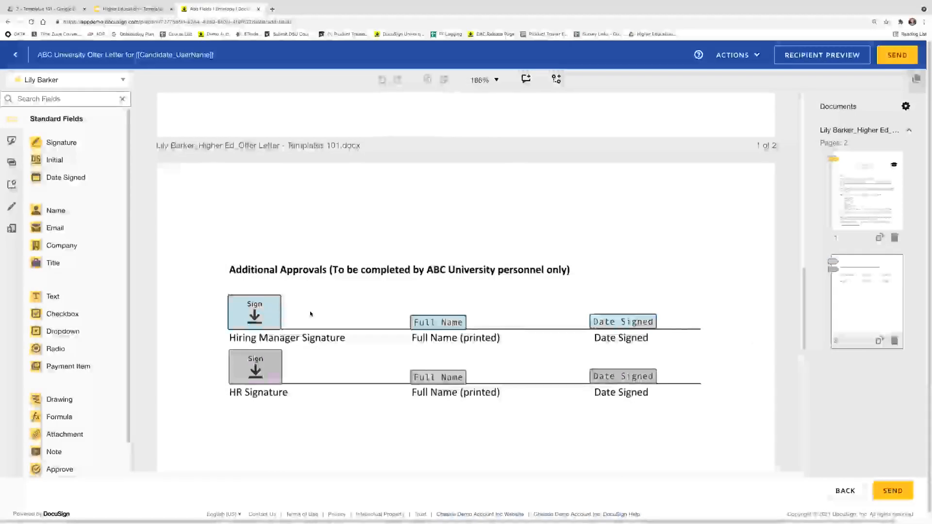
scroll(310, 339, up, 6)
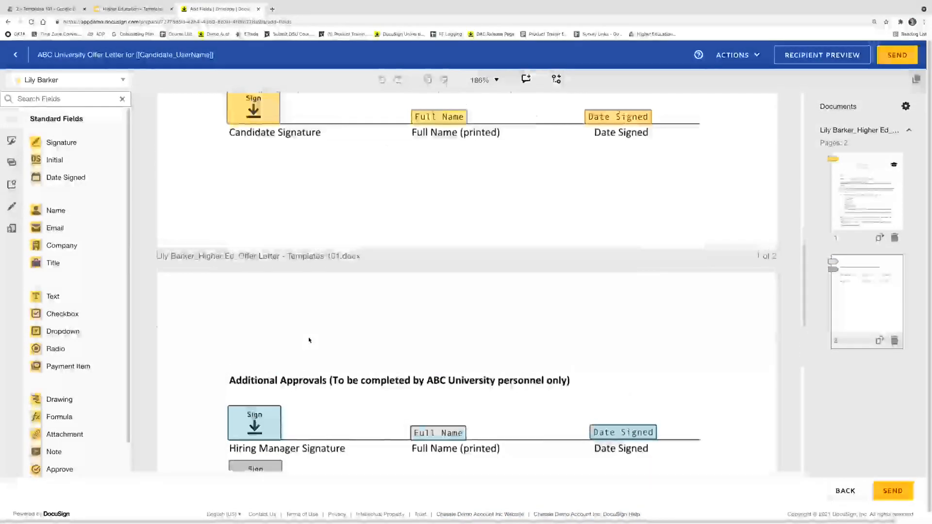
scroll(310, 340, up, 2)
scroll(309, 341, up, 1)
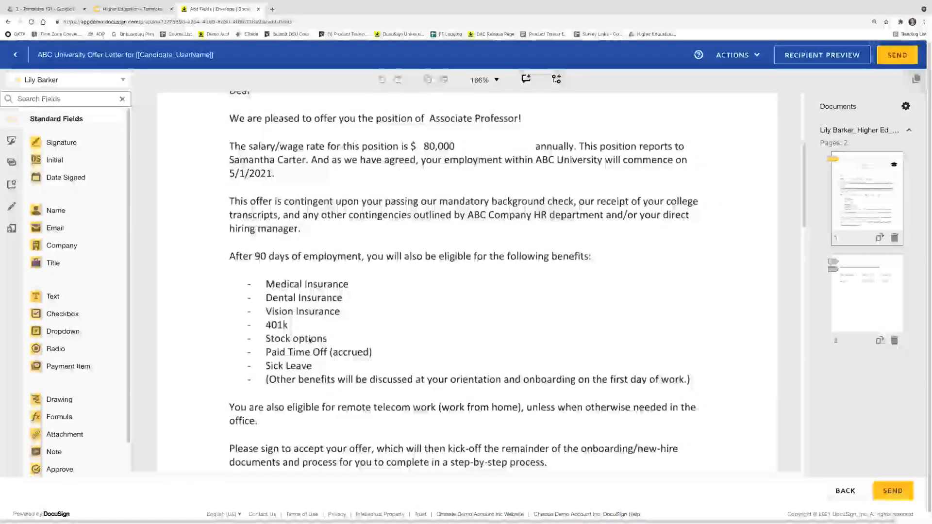
scroll(313, 342, down, 4)
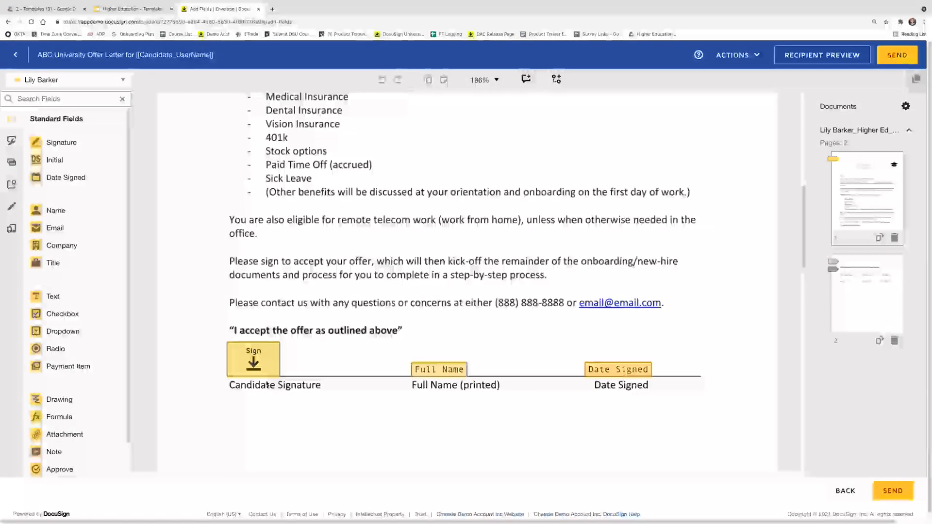
scroll(353, 397, up, 1)
scroll(349, 403, down, 5)
scroll(346, 408, down, 2)
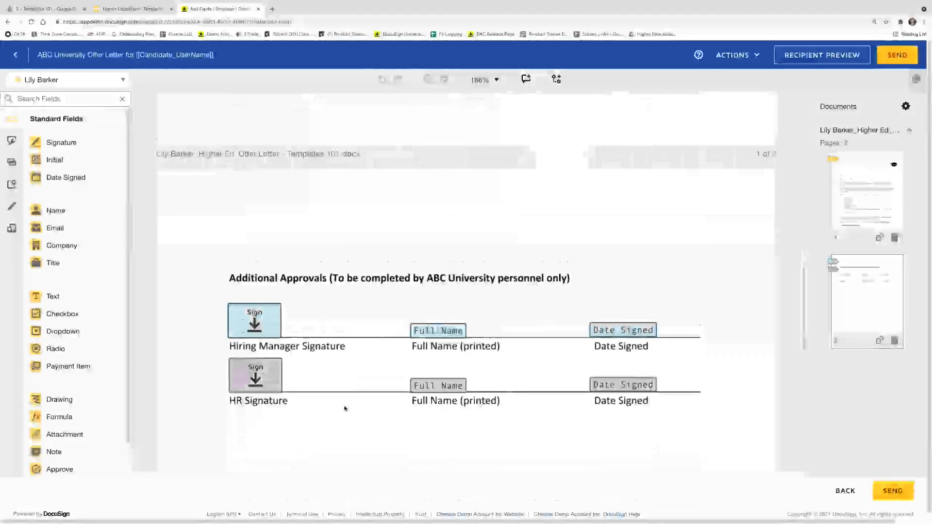
scroll(346, 407, up, 6)
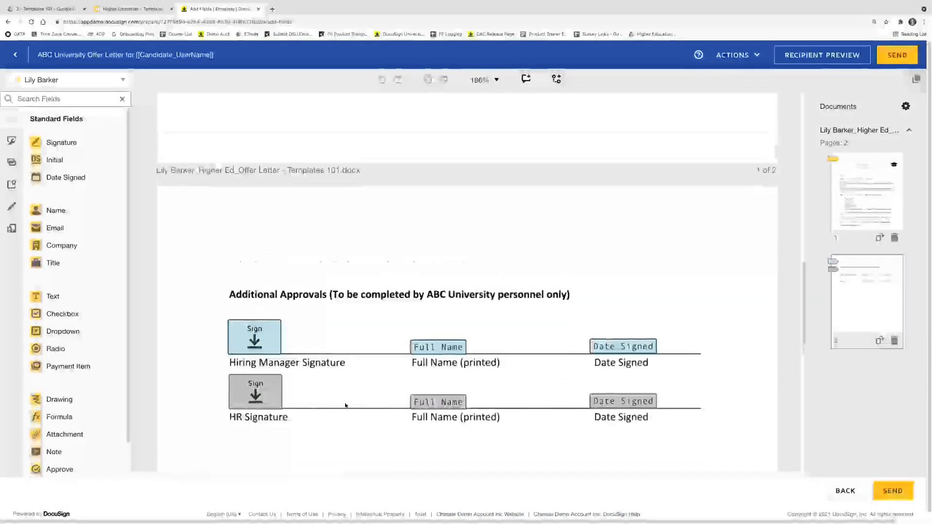
scroll(348, 400, up, 8)
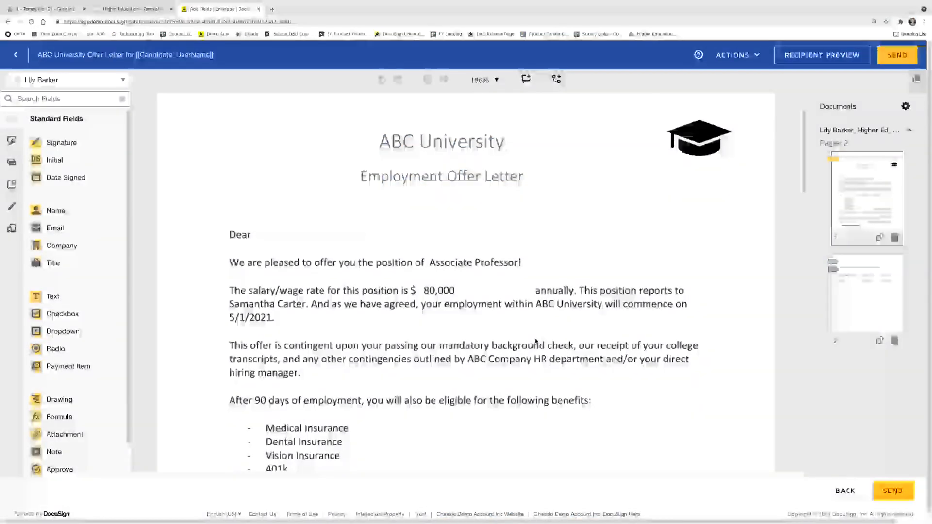
drag(90, 216, 256, 236)
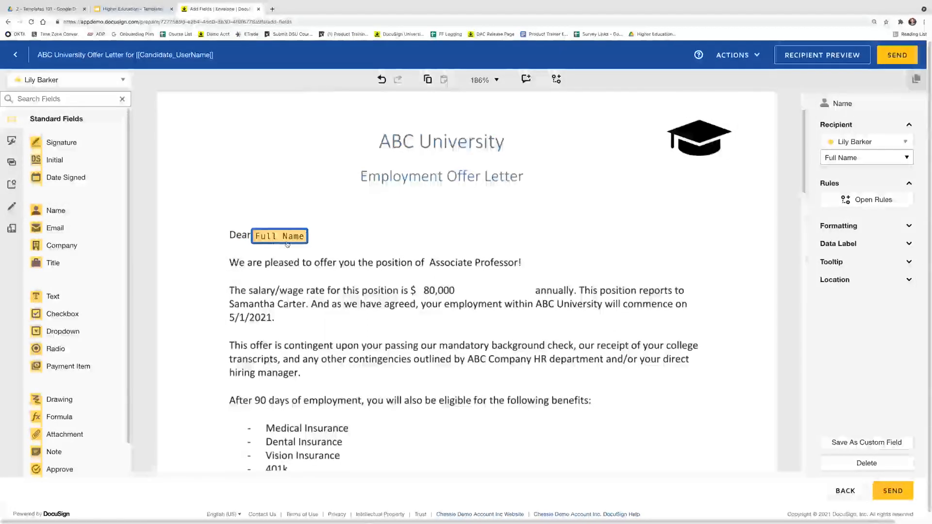
Swap the Name field after Dear for a pre-filled text field with the candidate's first name and a comma
key(Delete)
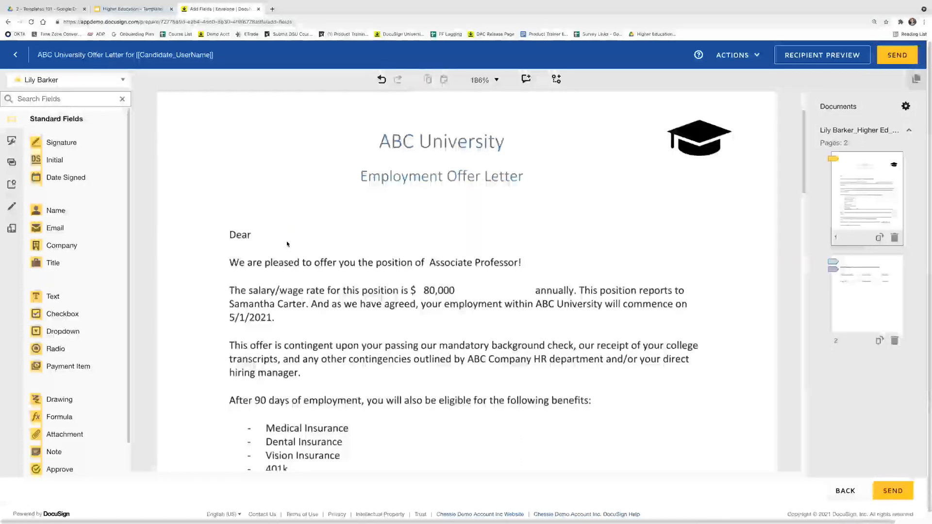
click(12, 206)
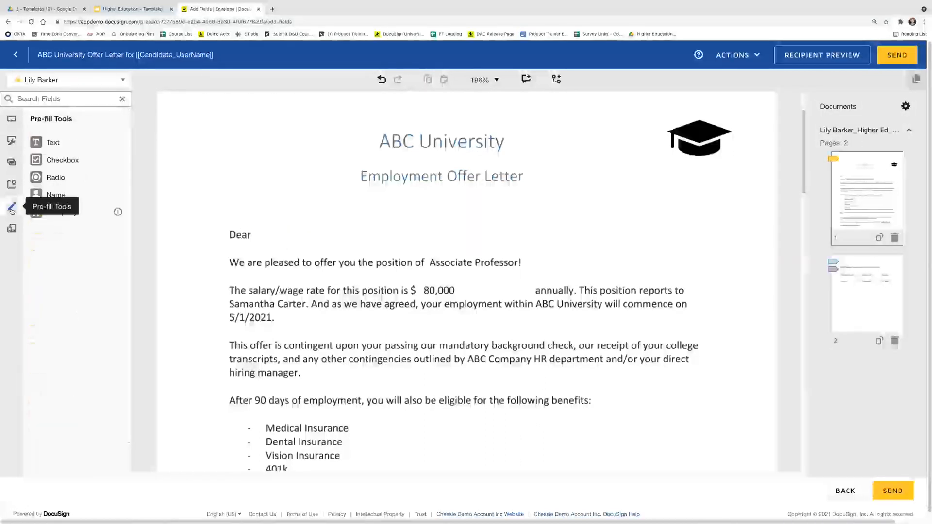
drag(83, 141, 254, 228)
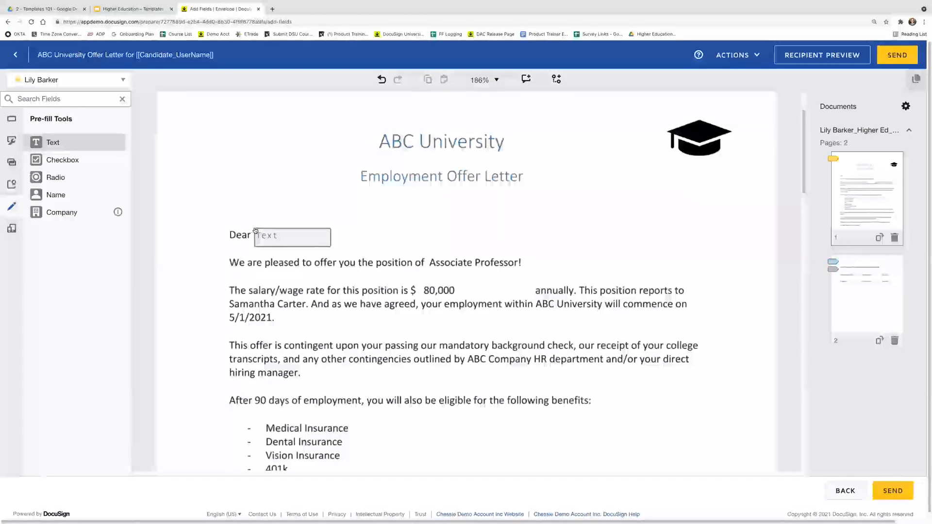
click(892, 228)
text(Lily)
text(y,)
click(455, 305)
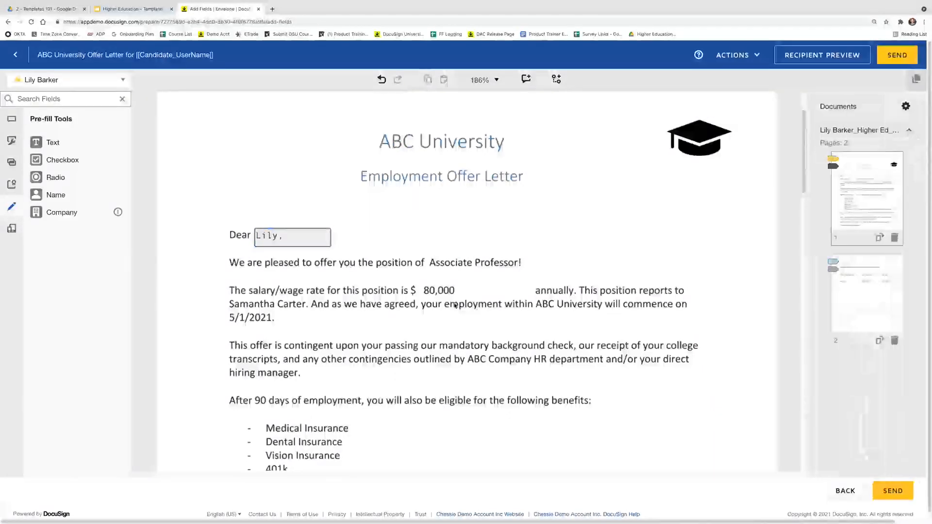
scroll(246, 155, up, 3)
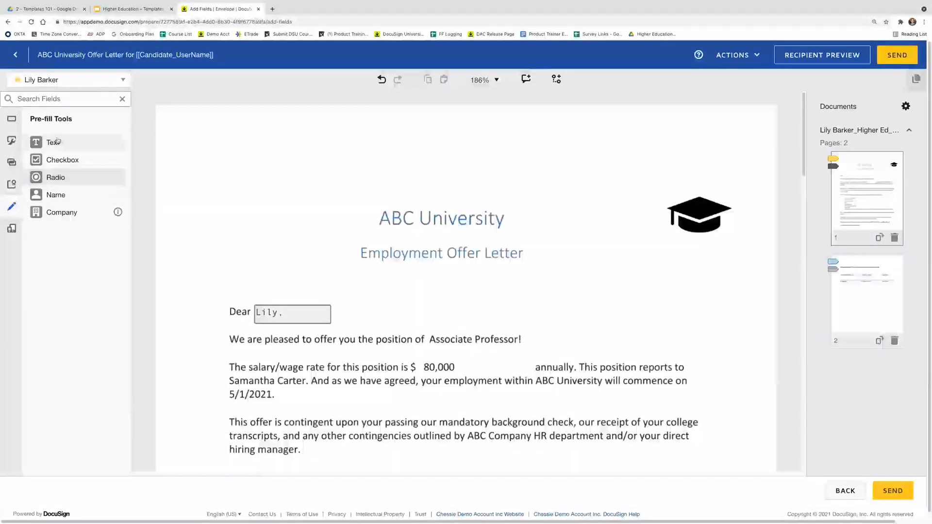
Add a pre-filled text field reading 8/25/2021 at the letter's top left
drag(86, 138, 171, 119)
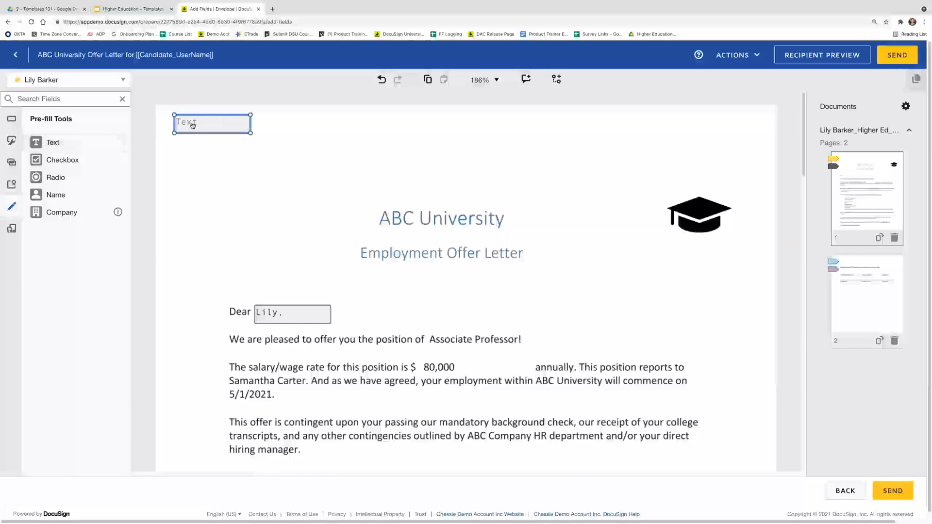
click(869, 242)
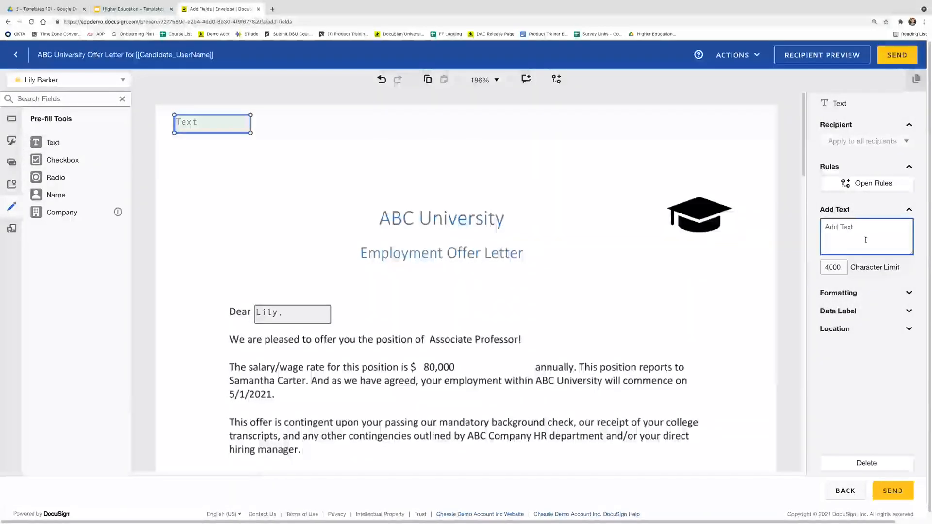
text(8/25/2021)
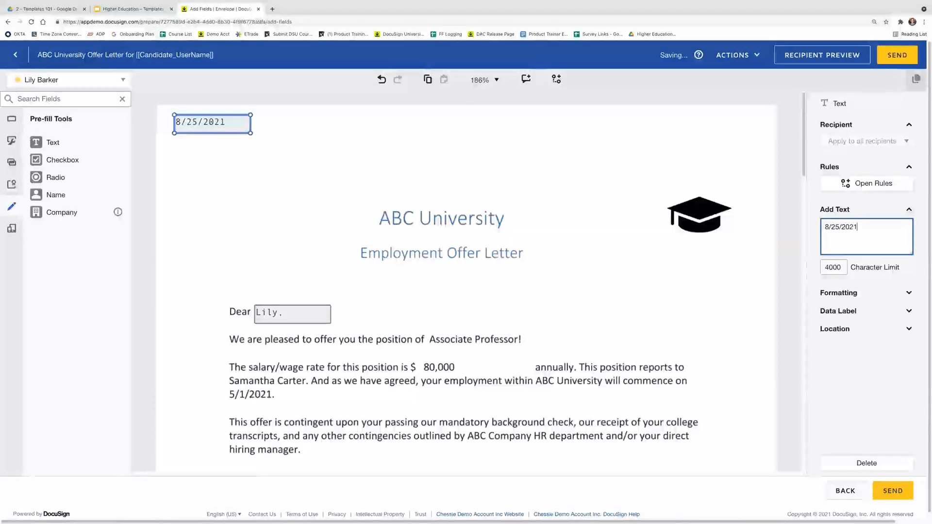
click(642, 311)
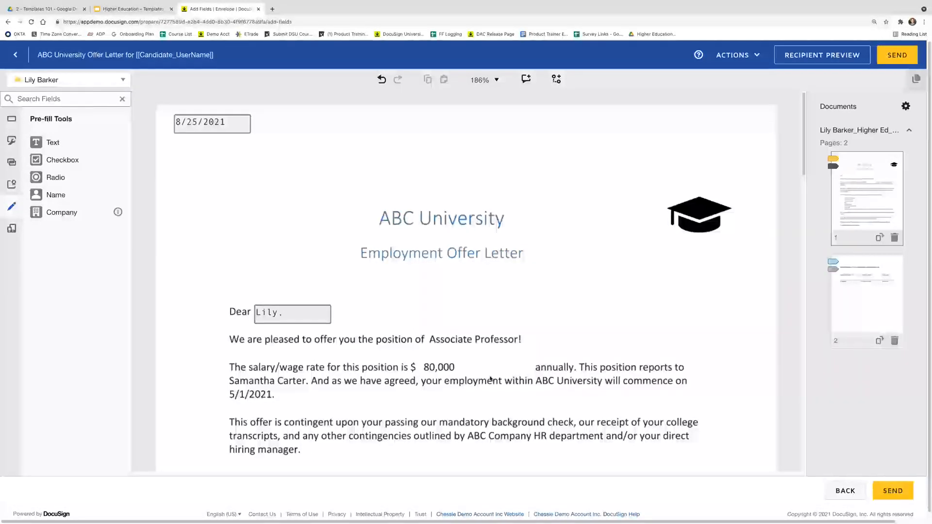
scroll(490, 379, down, 2)
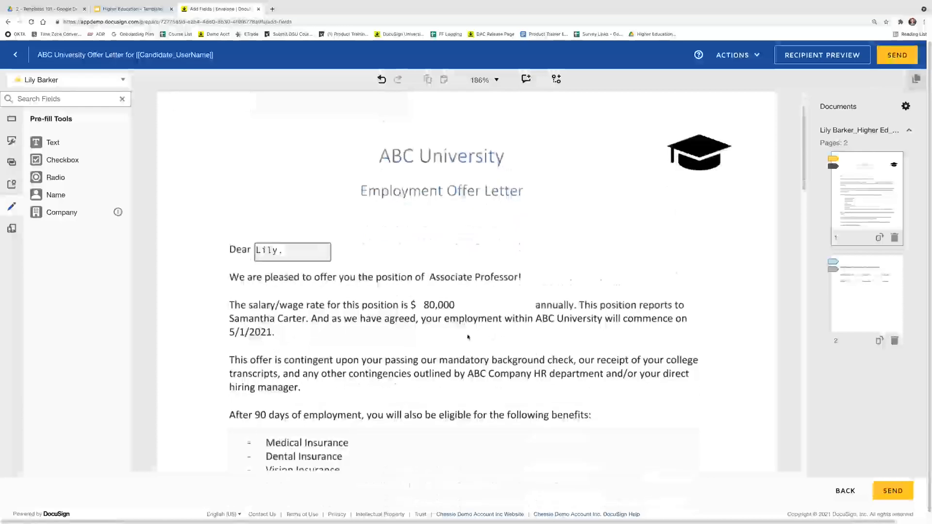
scroll(501, 368, down, 1)
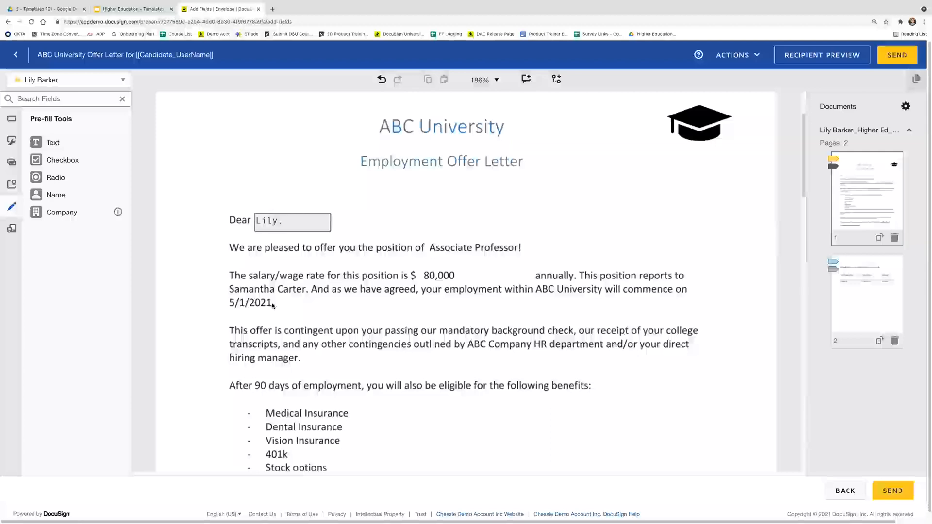
Send the envelope, then open the offer email in Gmail and choose REVIEW DOCUMENT
click(905, 55)
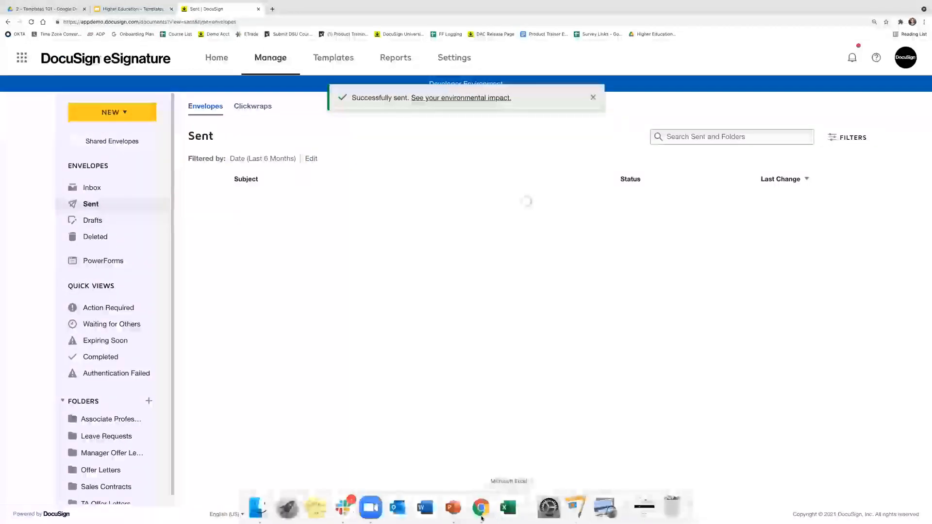
click(481, 519)
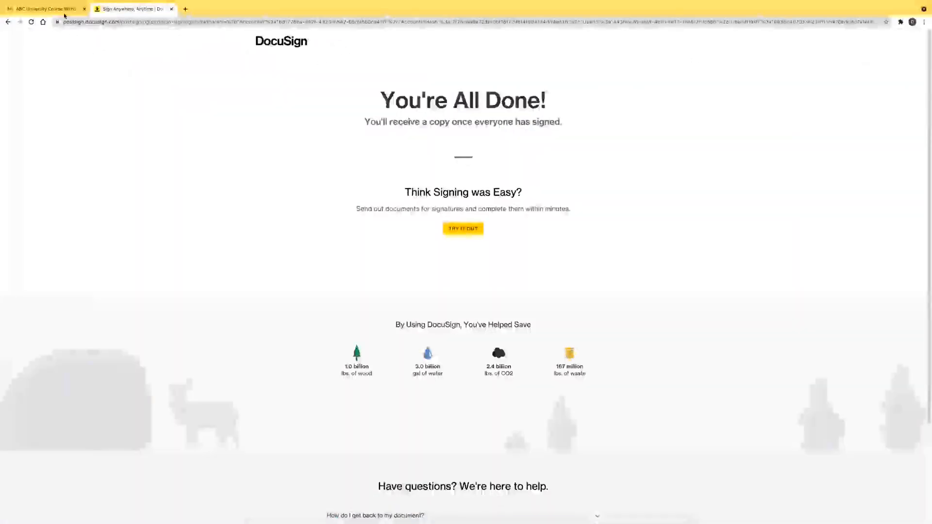
click(46, 9)
click(128, 70)
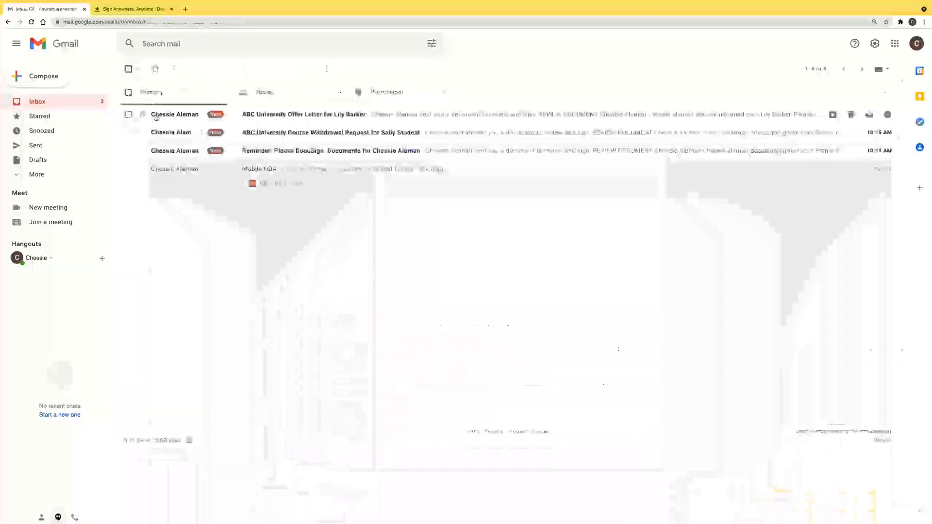
click(158, 116)
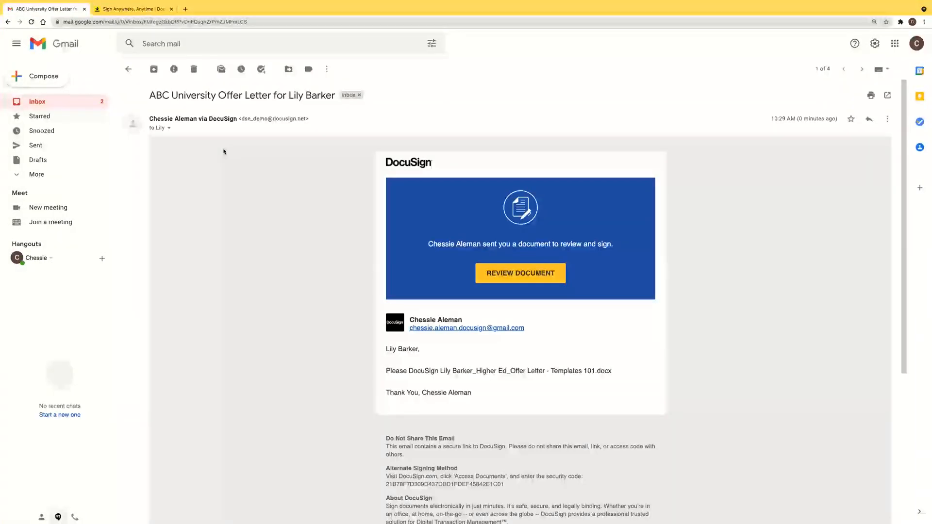
click(520, 279)
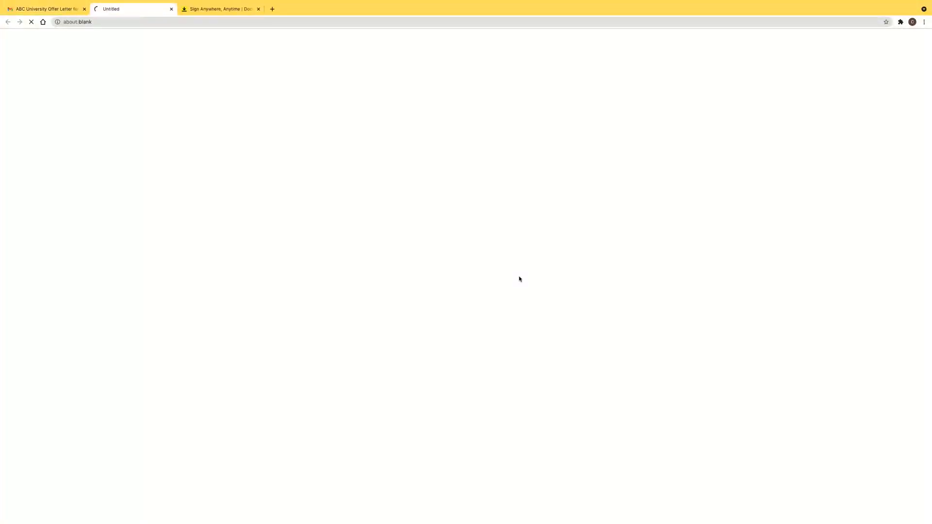
Agree to electronic records and scroll through the pre-filled offer letter in the signing view
click(258, 8)
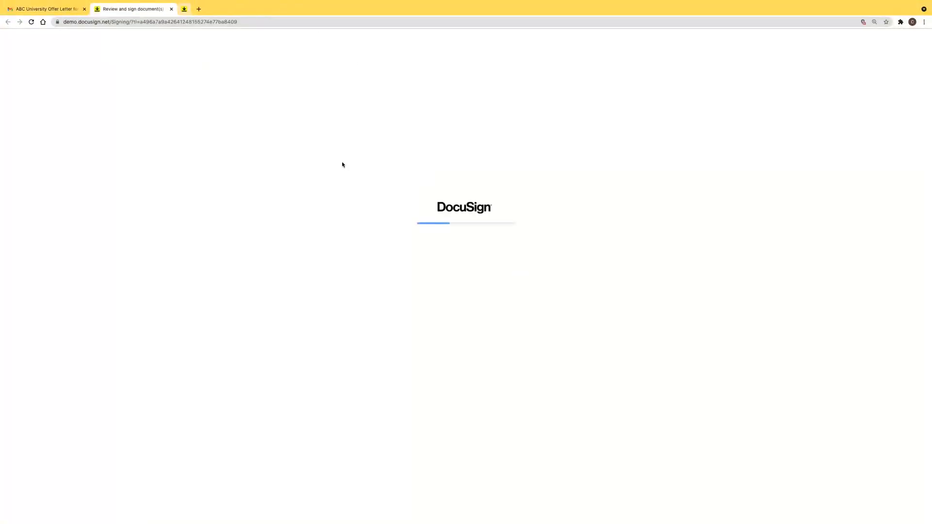
key(space)
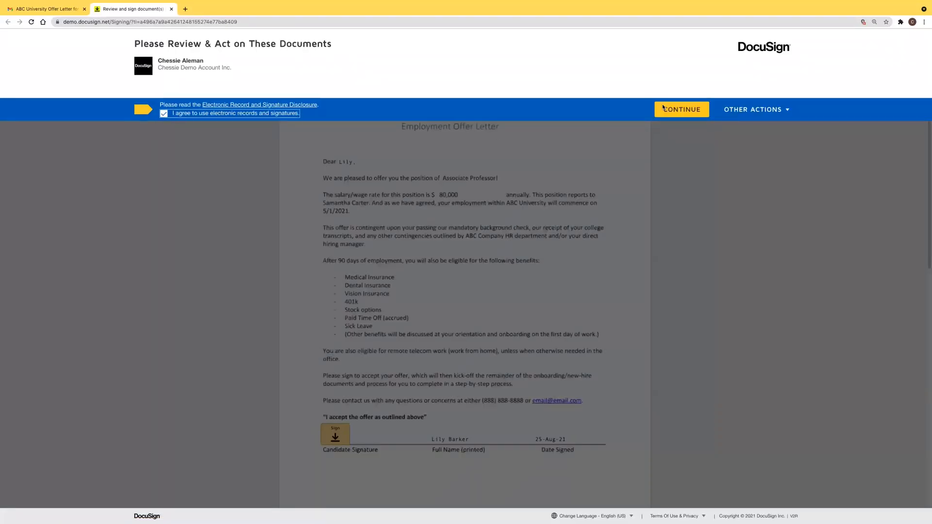
click(668, 108)
scroll(314, 93, down, 1)
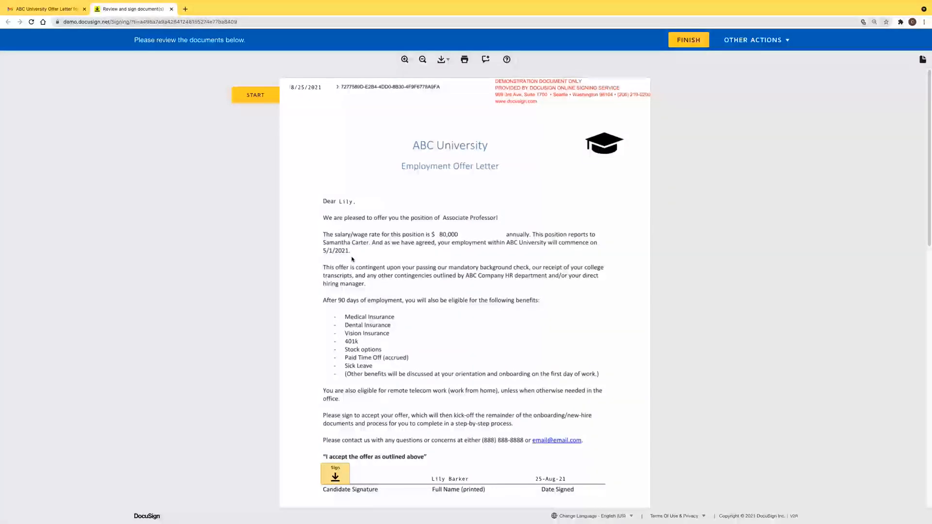
scroll(353, 259, down, 3)
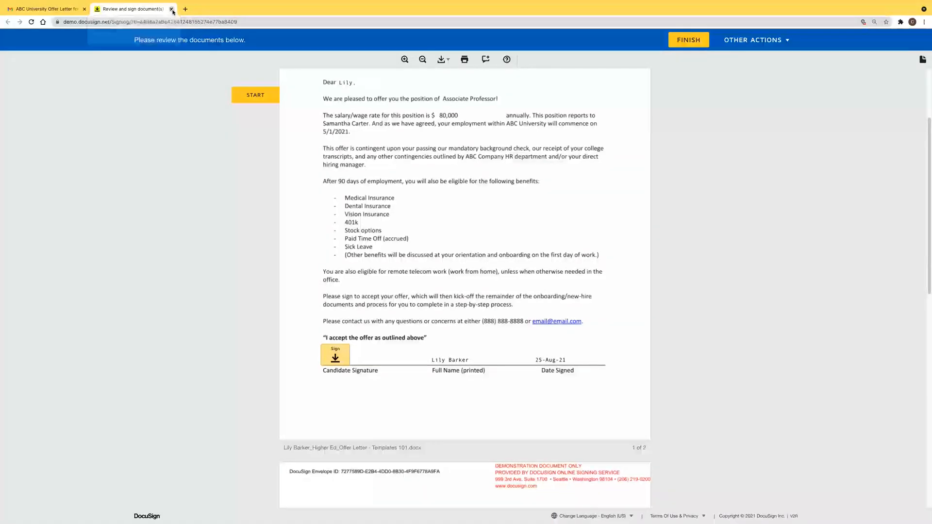
Close the signing tab and advance the PowerPoint slideshow to the next slide
key(super+w)
mouse_move(371, 518)
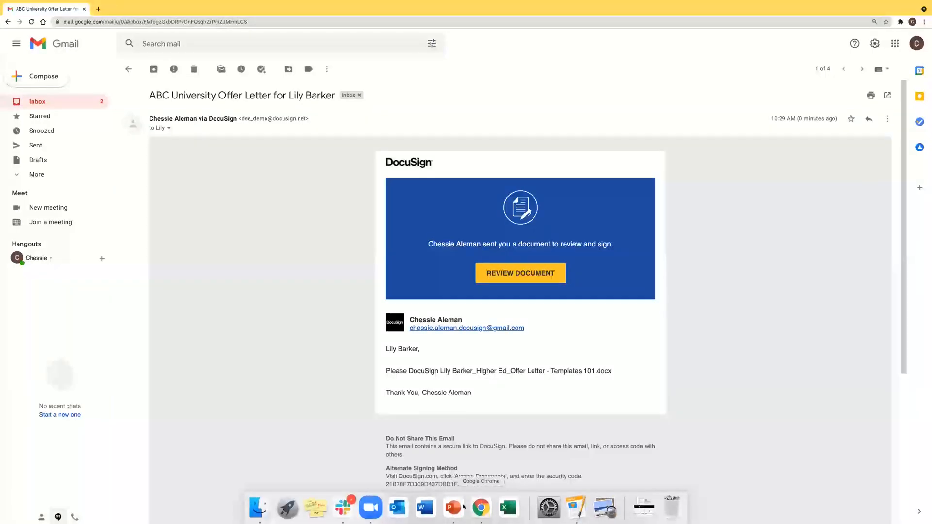
click(457, 514)
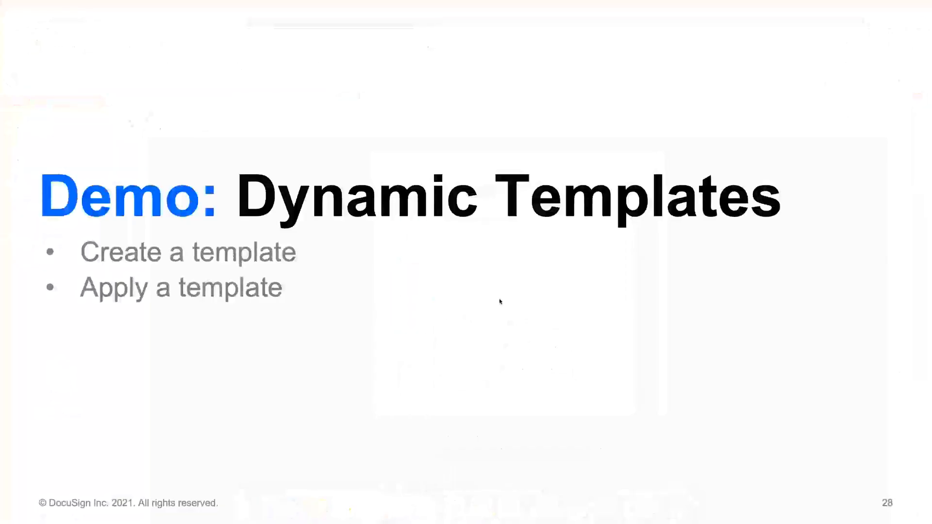
key(Right)
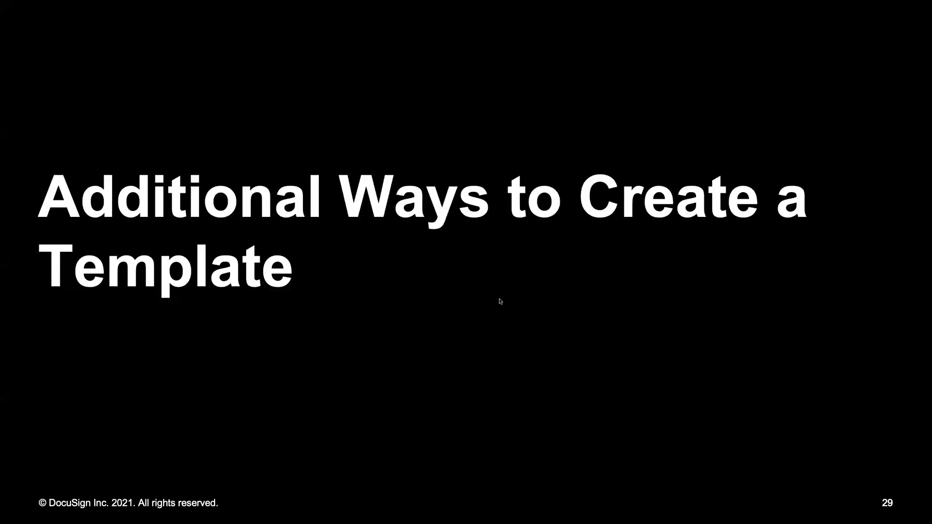
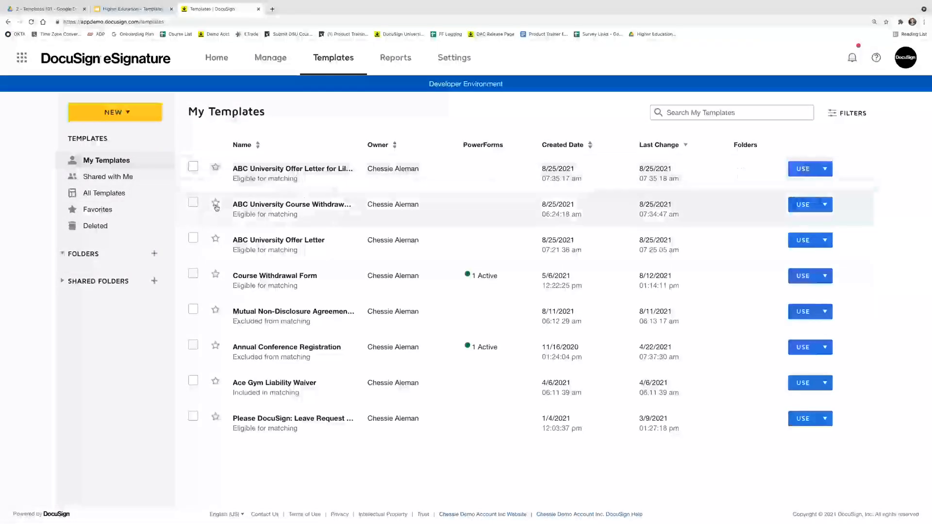
Star the Course Withdrawal Form as a favorite, check the Favorites view, then return to My Templates
click(217, 276)
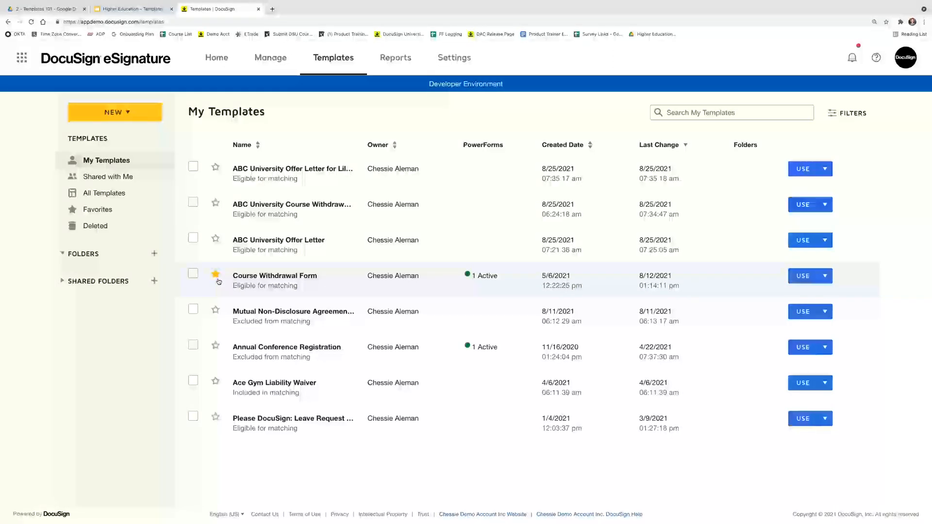
click(99, 213)
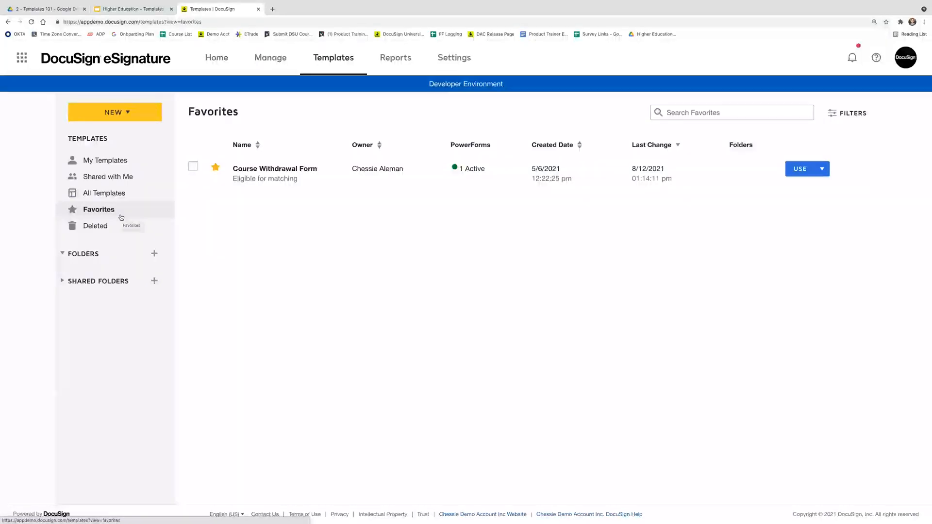
click(102, 162)
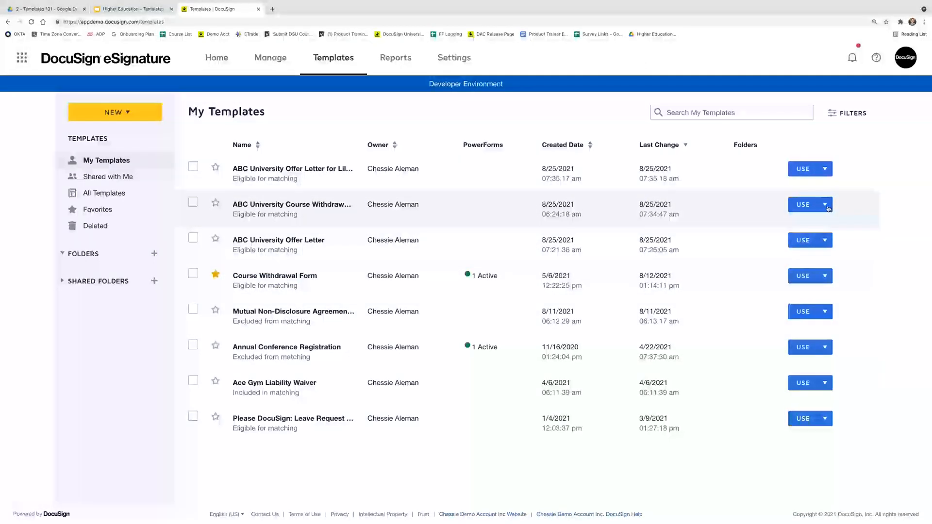
click(827, 207)
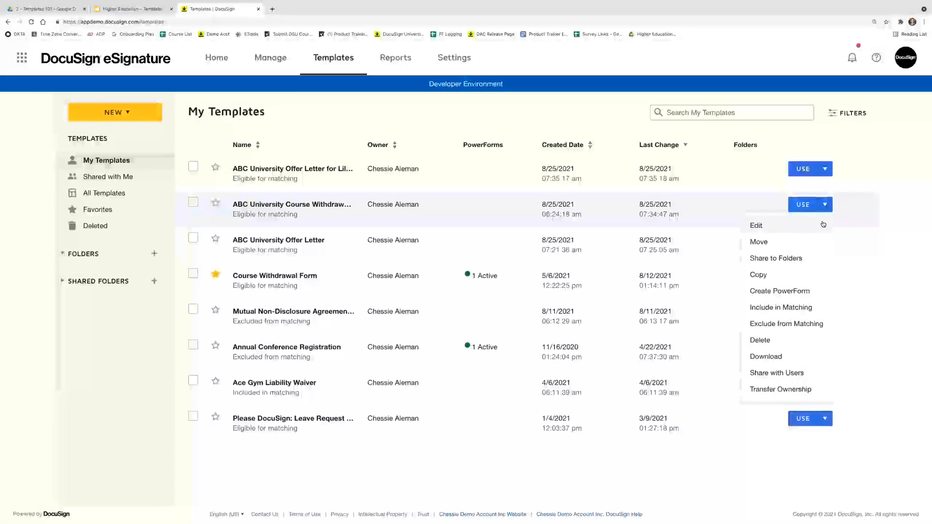
Open the ABC University Course Withdrawal Form template for editing, review its document, then Save and Close
click(824, 225)
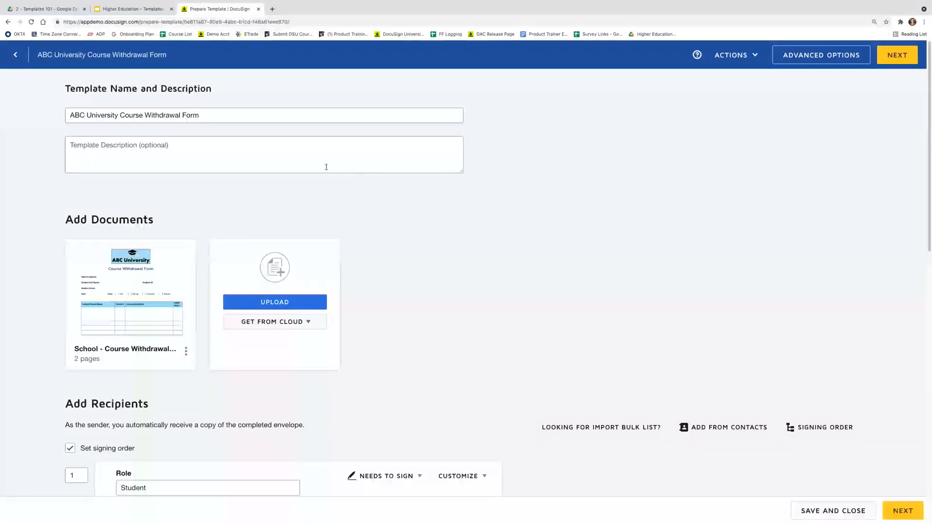
scroll(204, 181, down, 1)
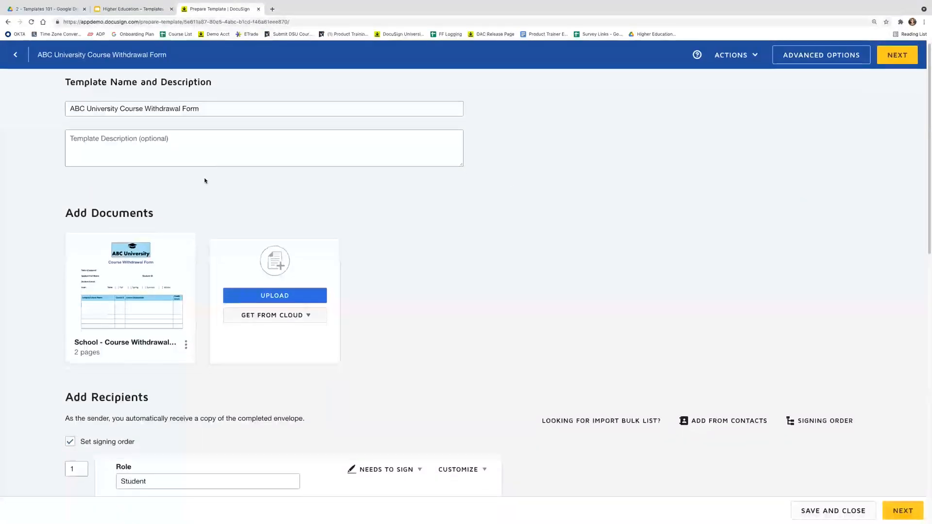
scroll(200, 189, down, 3)
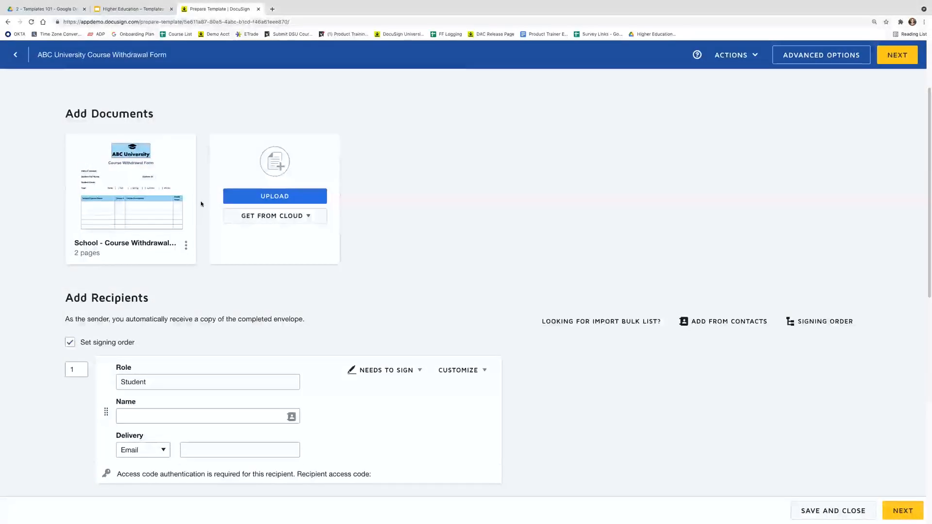
click(186, 246)
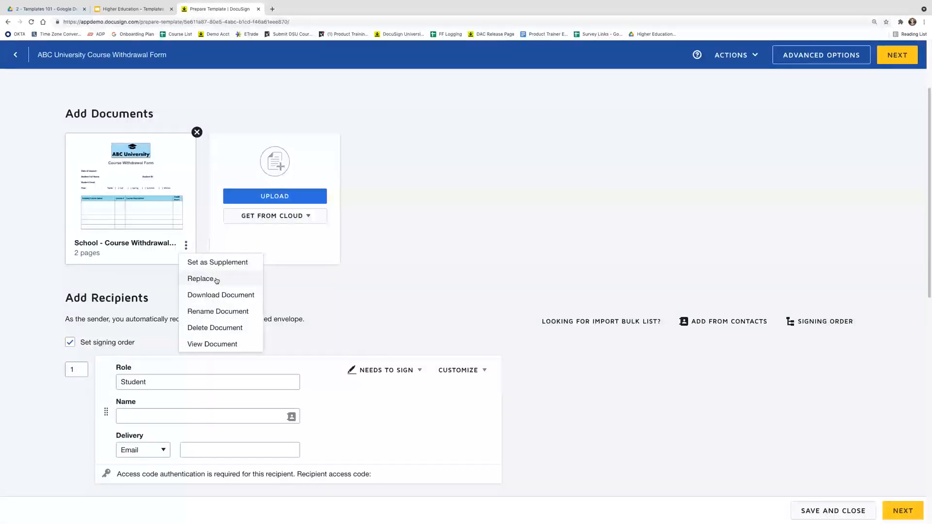
click(134, 271)
scroll(125, 310, down, 1)
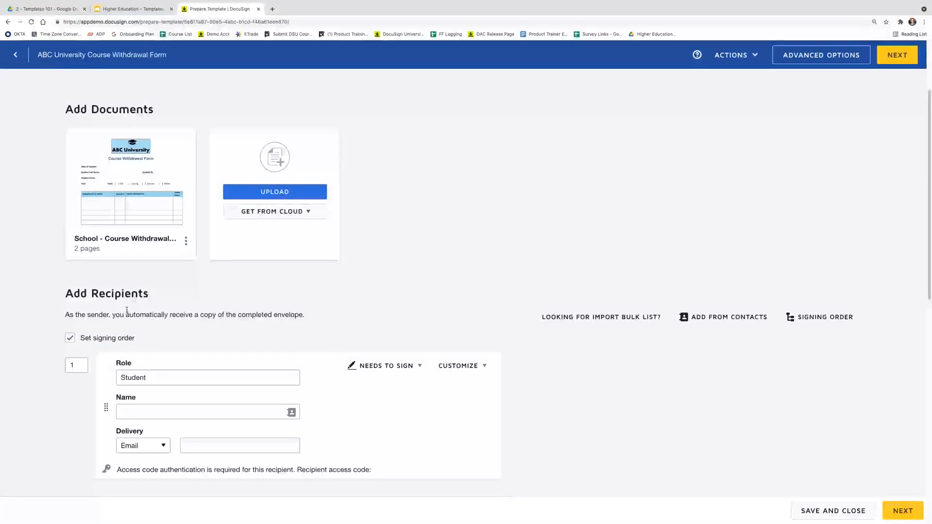
scroll(125, 310, down, 5)
scroll(128, 308, down, 5)
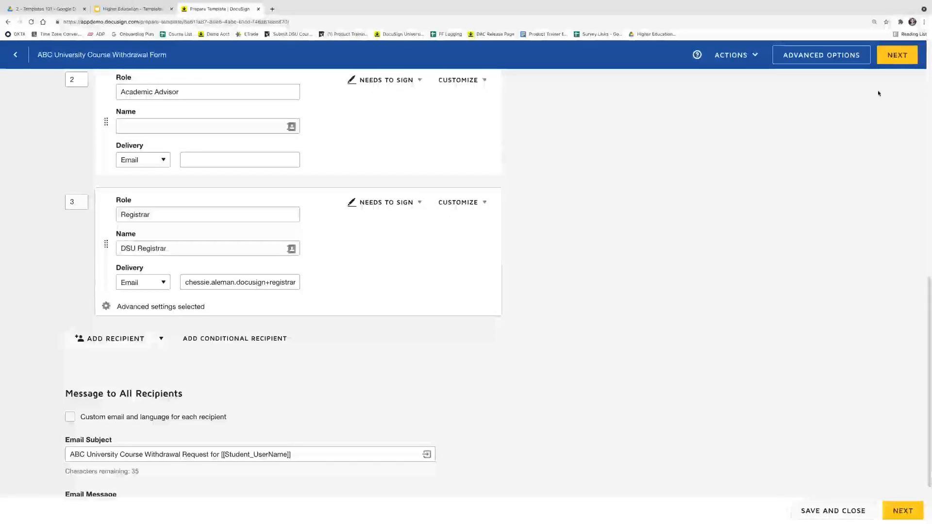
click(738, 62)
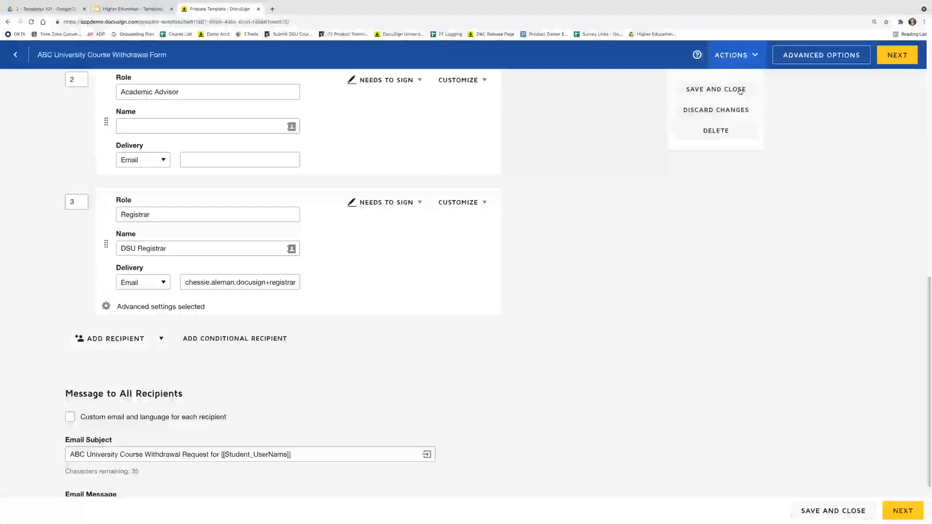
click(740, 91)
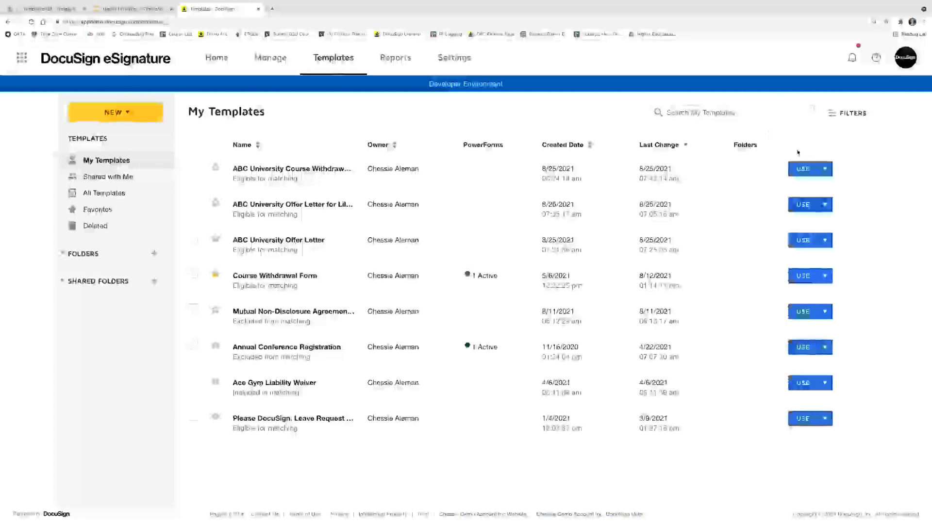
Download the ABC University Course Withdrawal Form template and save it as a DocuSignTemplates zip file
click(825, 171)
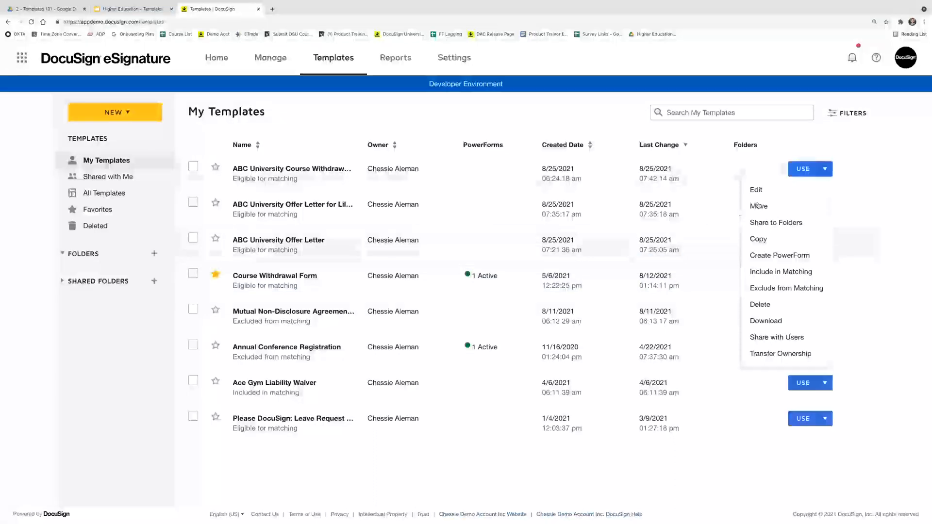
click(794, 325)
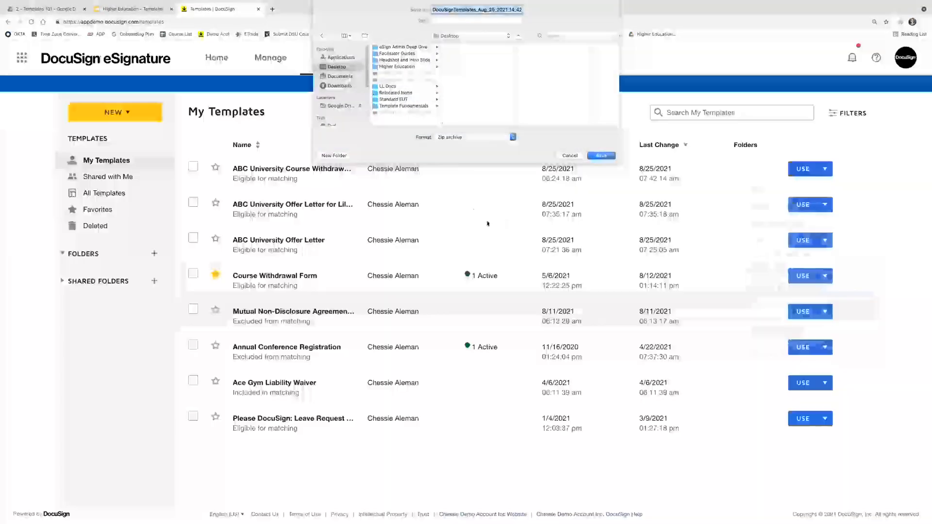
click(601, 155)
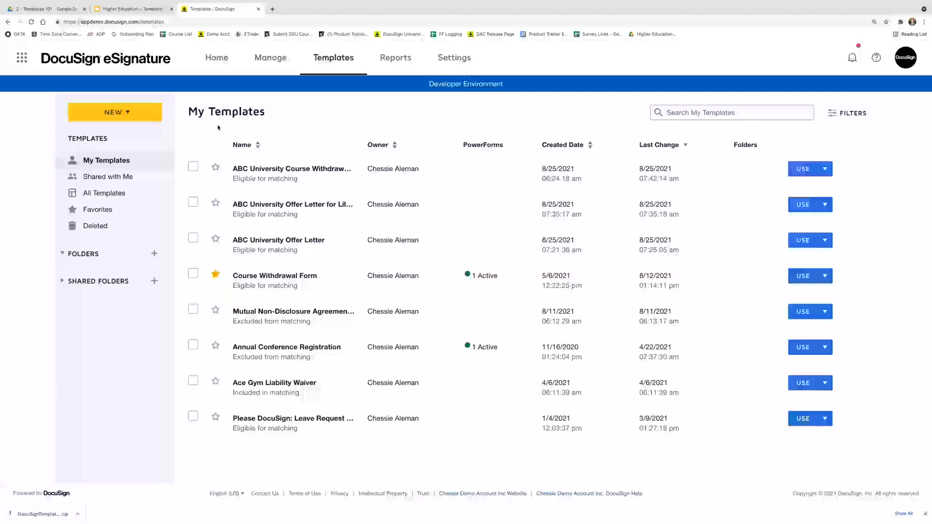
click(117, 112)
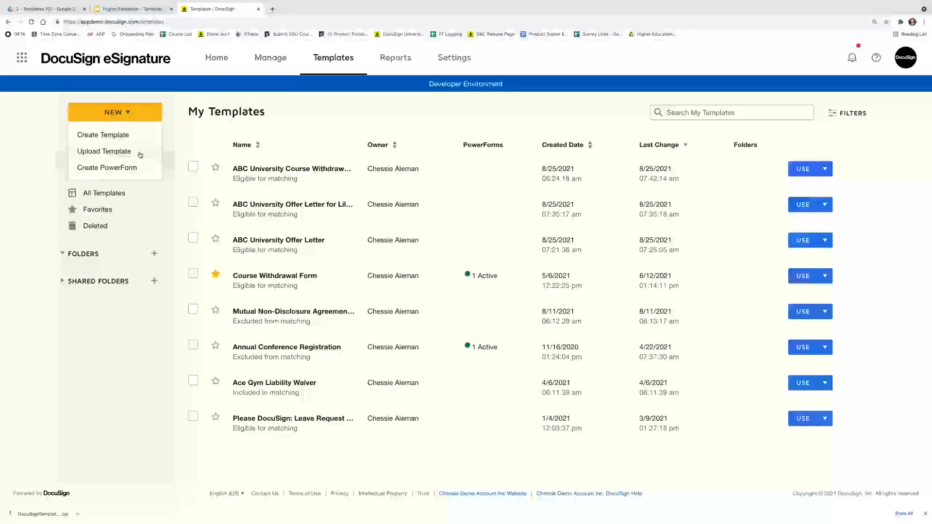
Upload the DocuSignTemplates zip file as a new template, bringing My Templates to nine
click(140, 155)
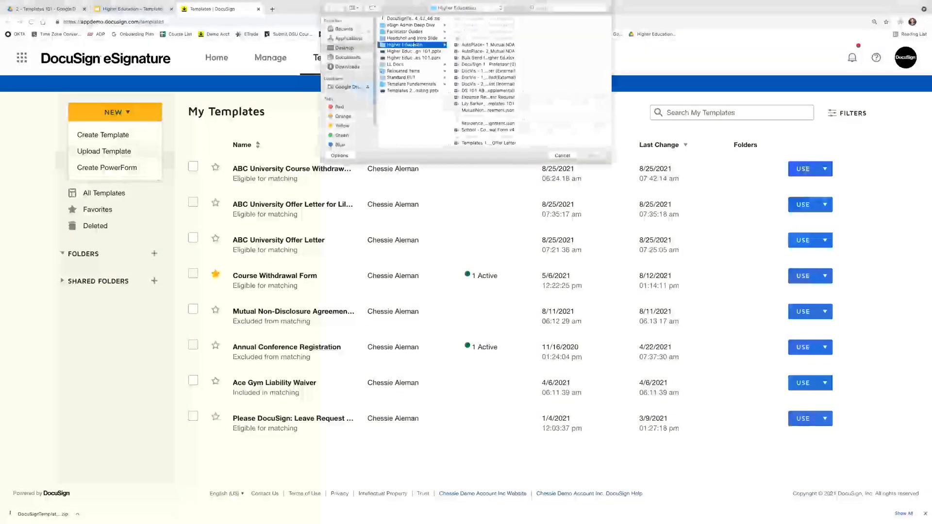
click(398, 19)
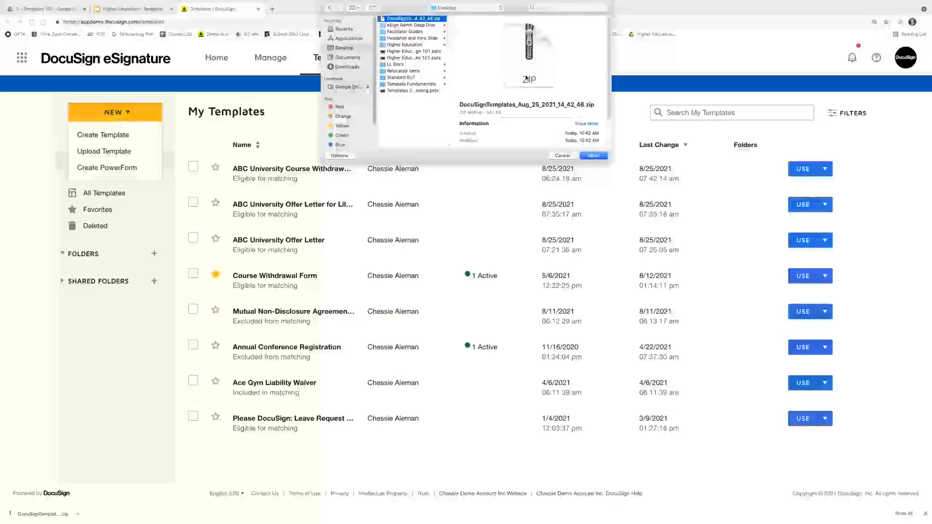
click(594, 155)
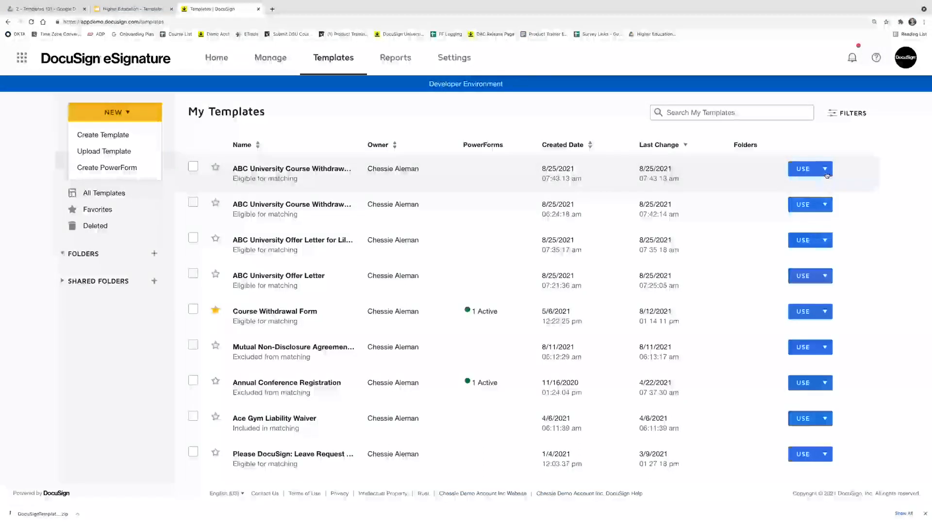
Delete the duplicate Course Withdrawal Form and the personalised Offer Letter copy, leaving seven templates
click(825, 171)
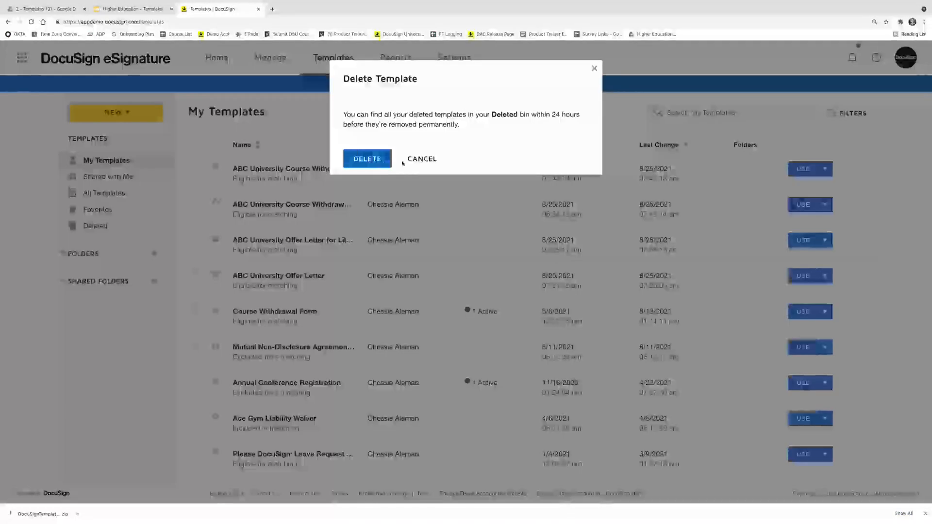
click(371, 159)
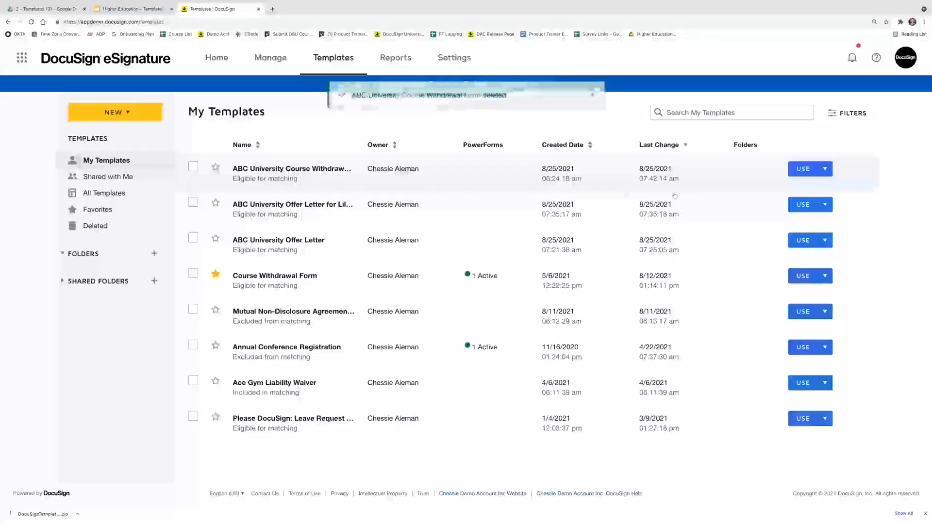
click(825, 204)
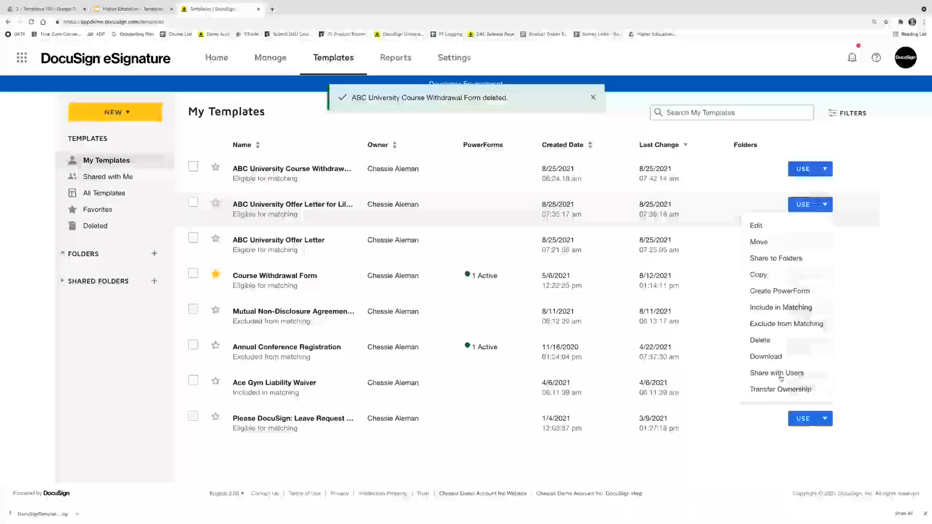
click(772, 343)
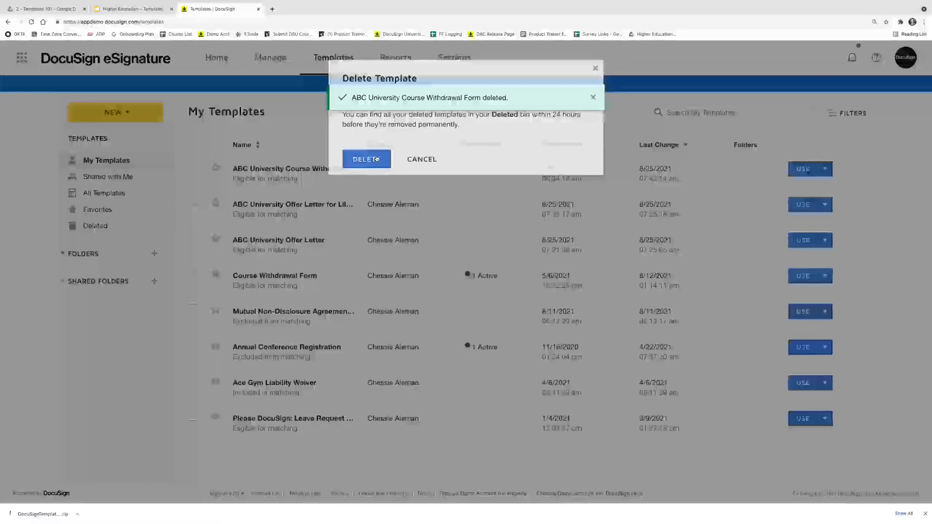
click(368, 159)
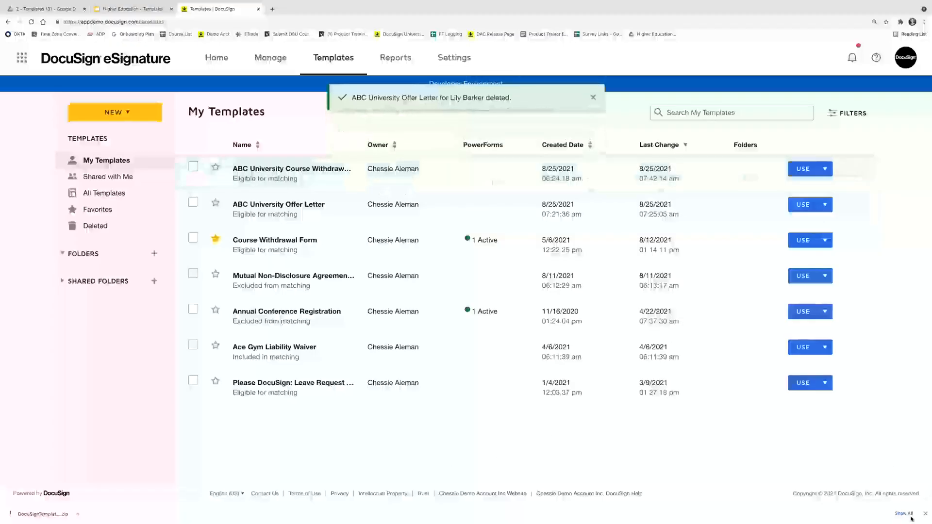
click(926, 514)
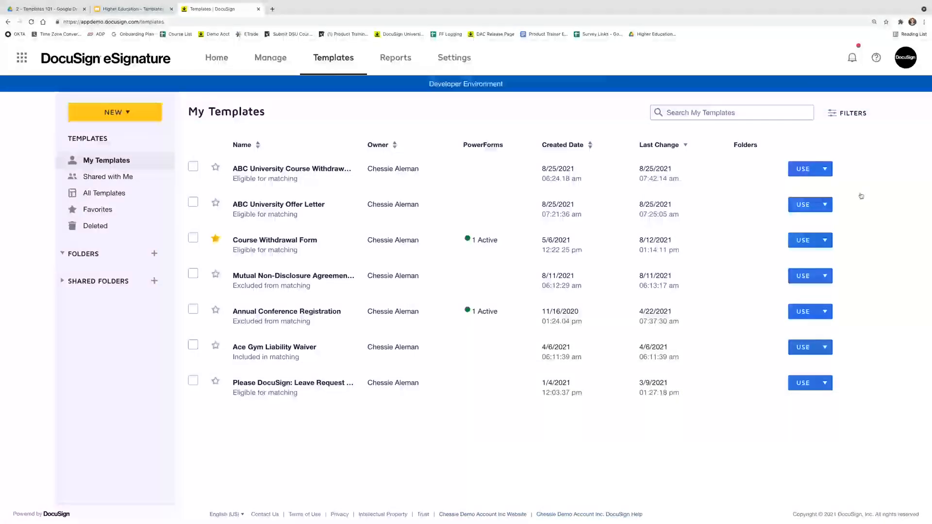
click(827, 170)
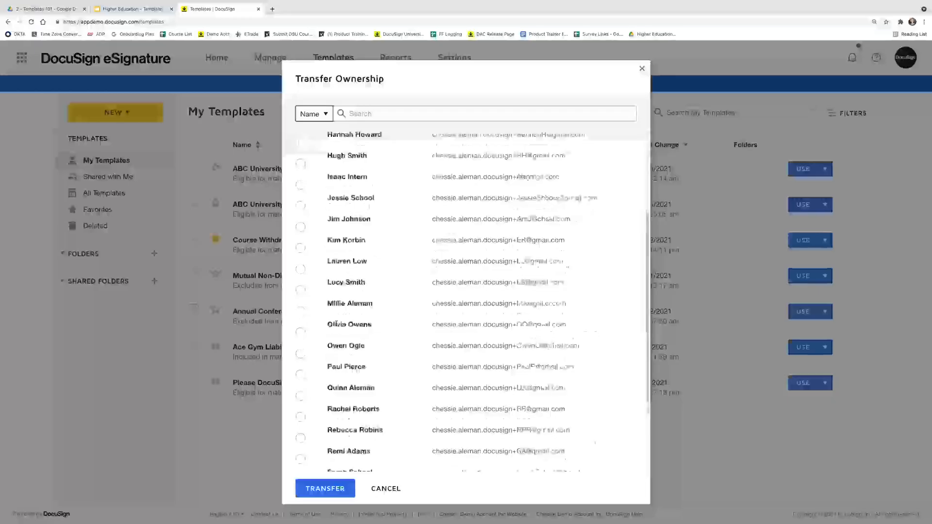
scroll(334, 328, down, 2)
scroll(334, 329, up, 2)
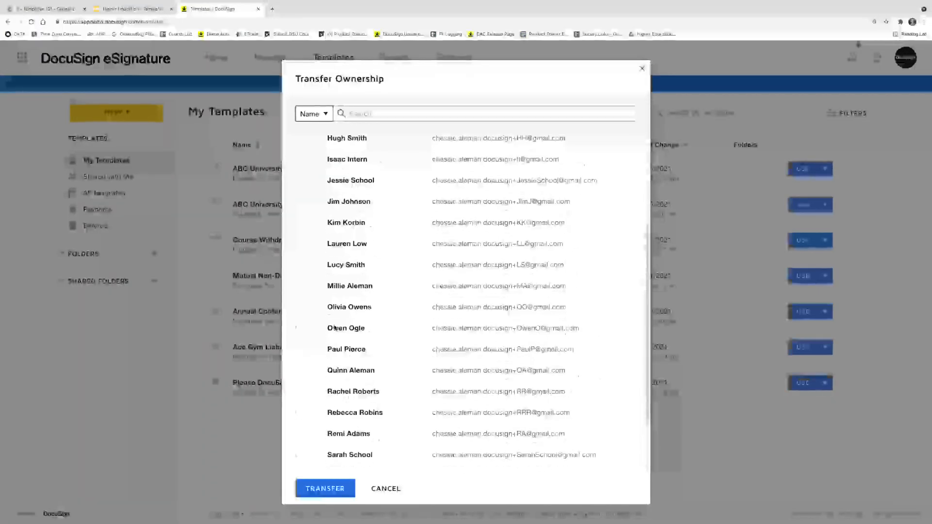
scroll(335, 328, up, 1)
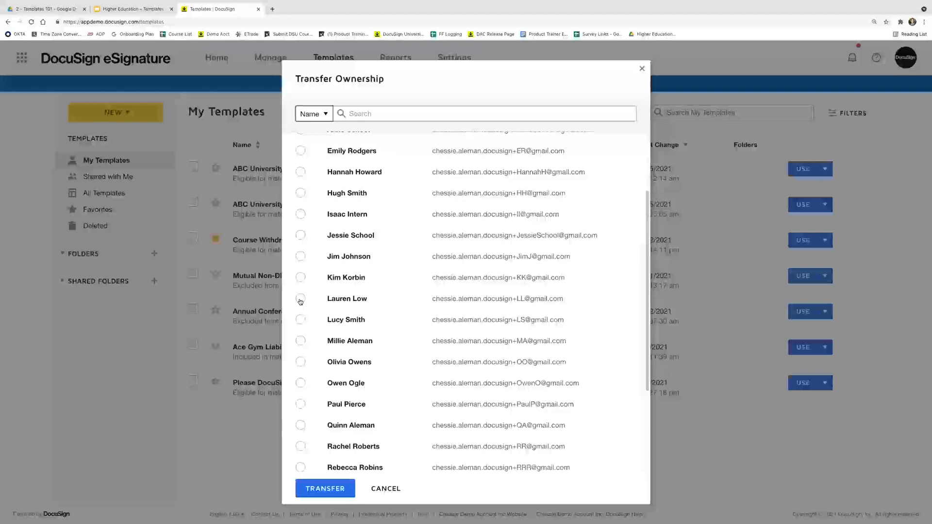
click(386, 490)
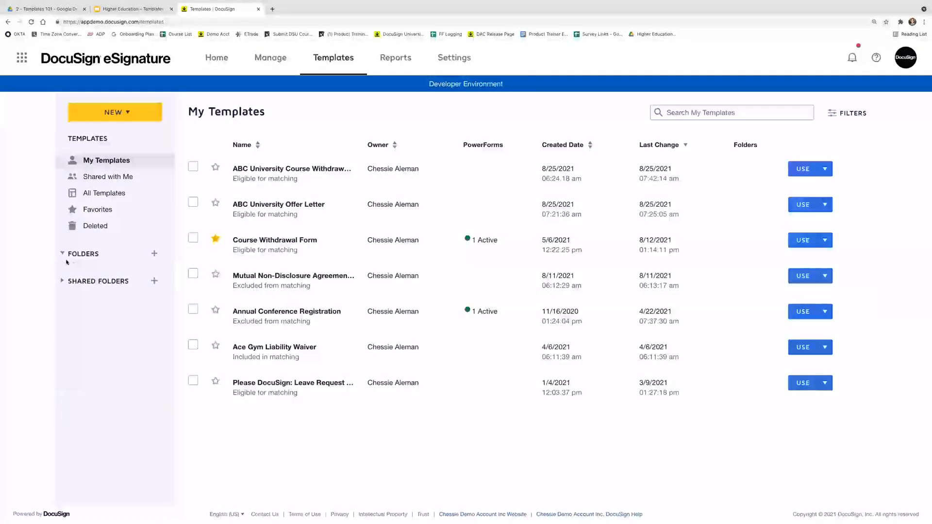
Create a new template folder named 'Offer Letter Templates' under Folders
click(157, 258)
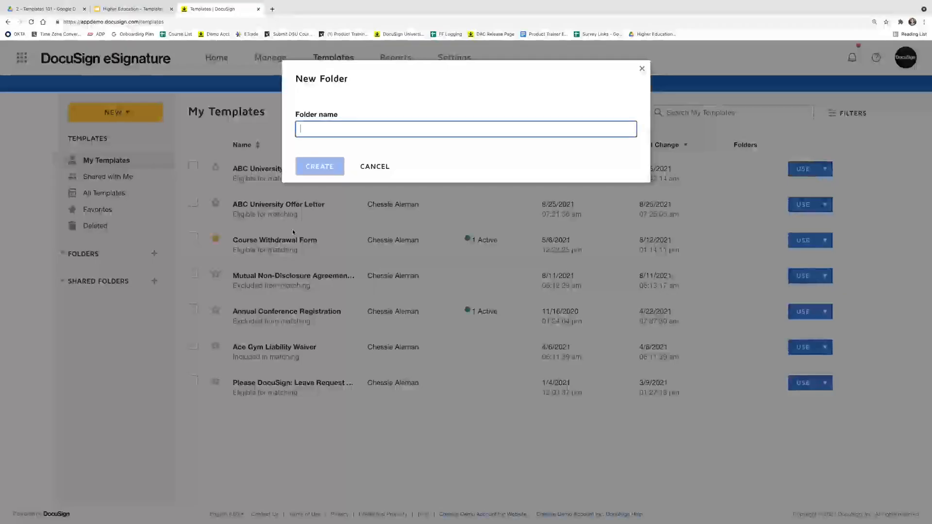
text(Offer Let)
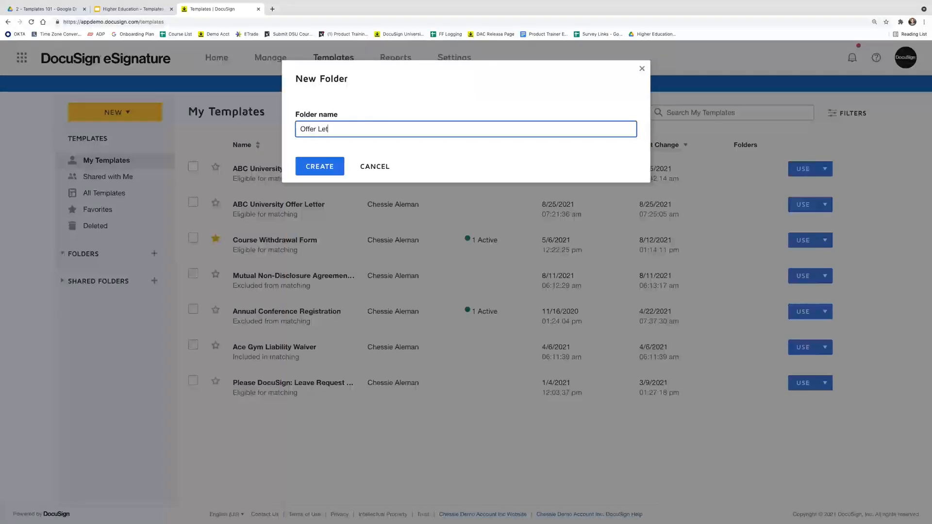
text(ter Templates)
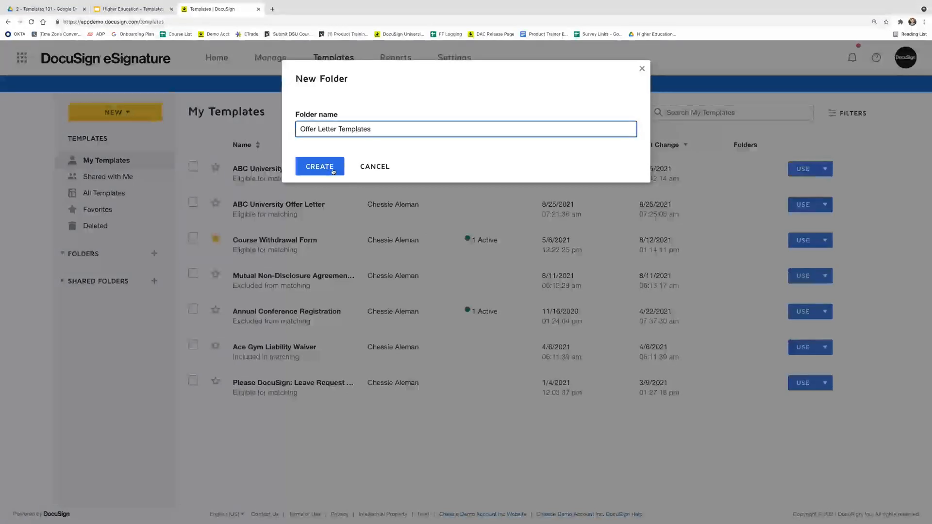
click(326, 169)
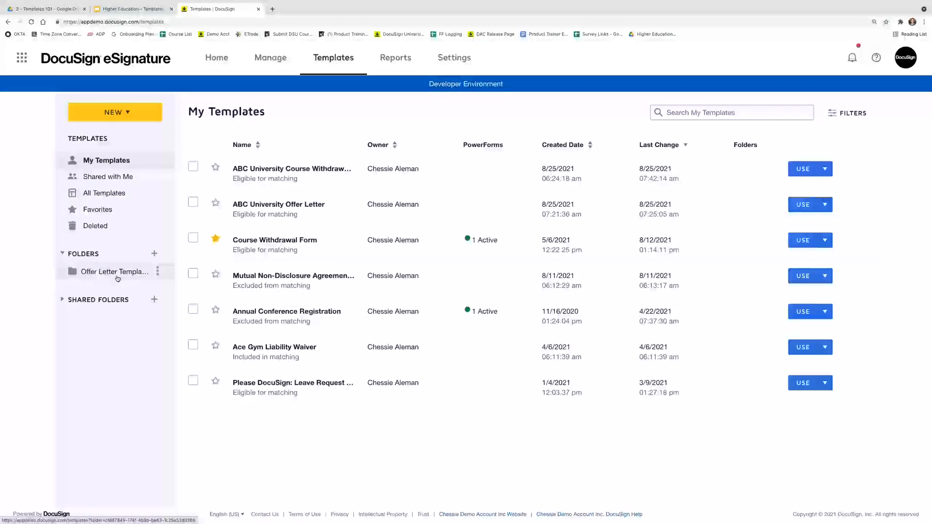
Move ABC University Offer Letter into Offer Letter Templates, then advance the slides to 'Why share templates?'
click(825, 204)
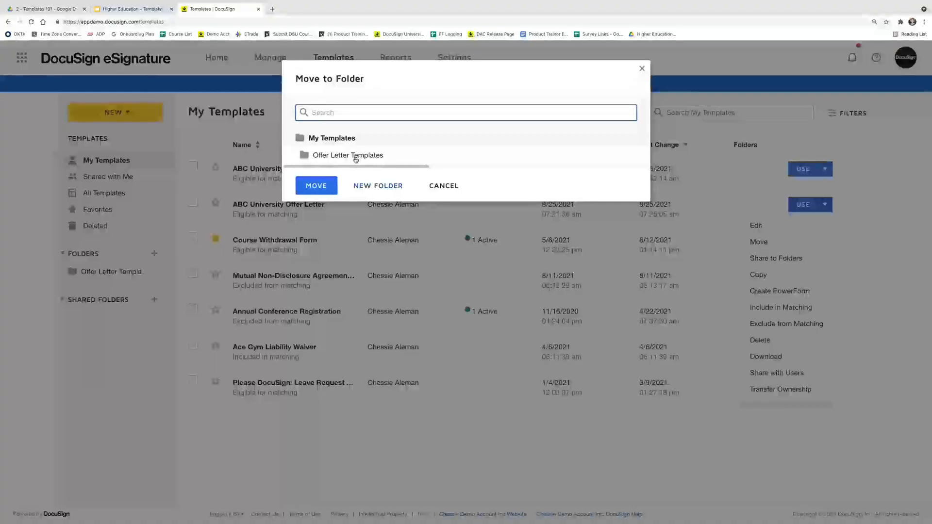
click(325, 158)
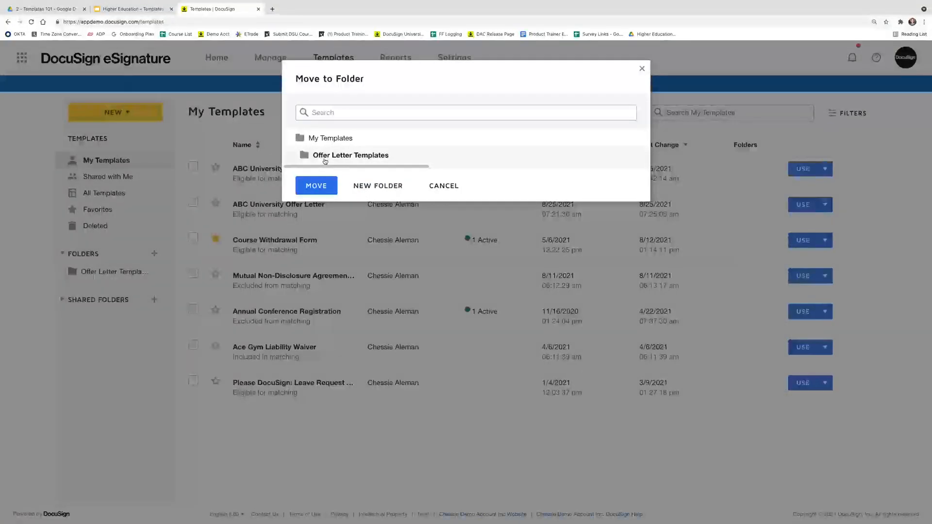
click(321, 190)
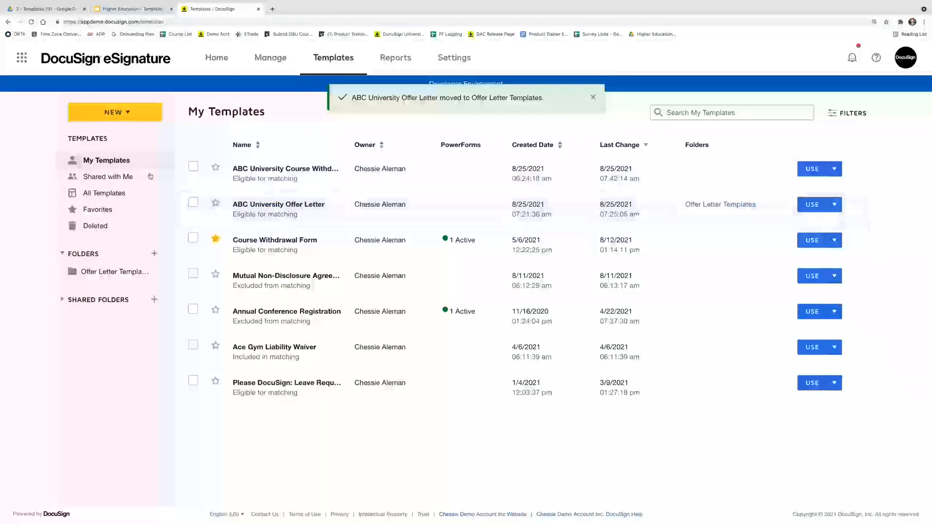
click(133, 272)
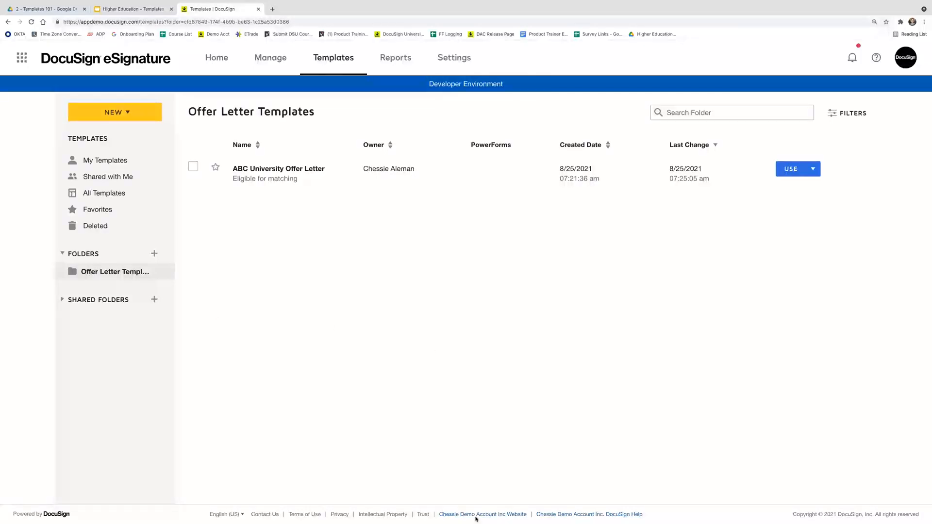
click(453, 508)
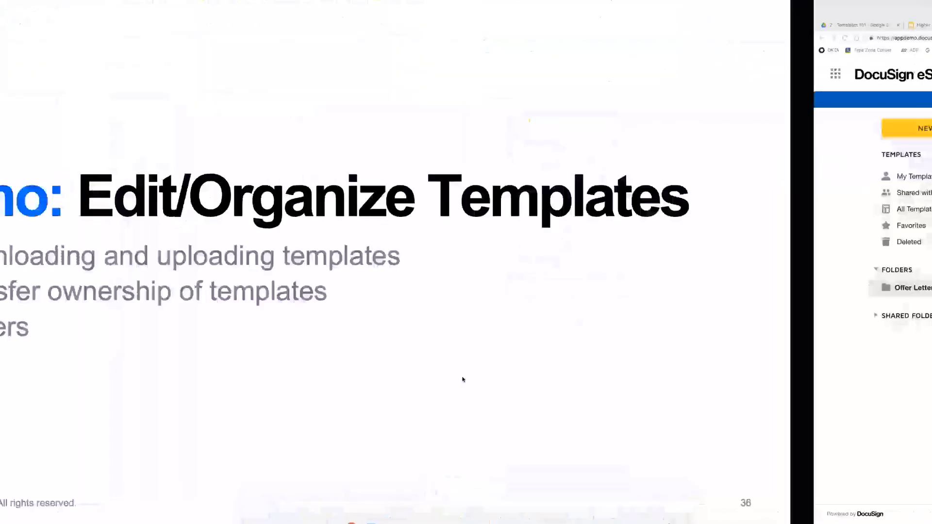
key(Right)
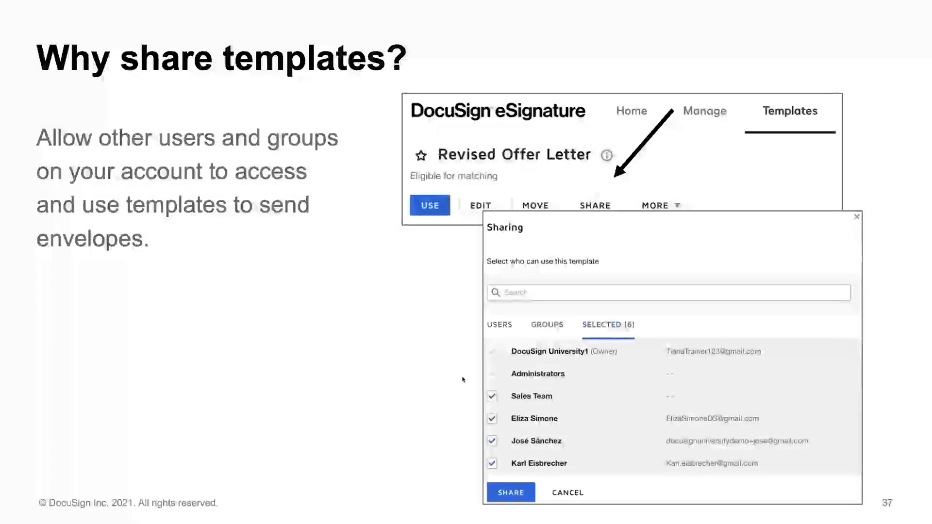
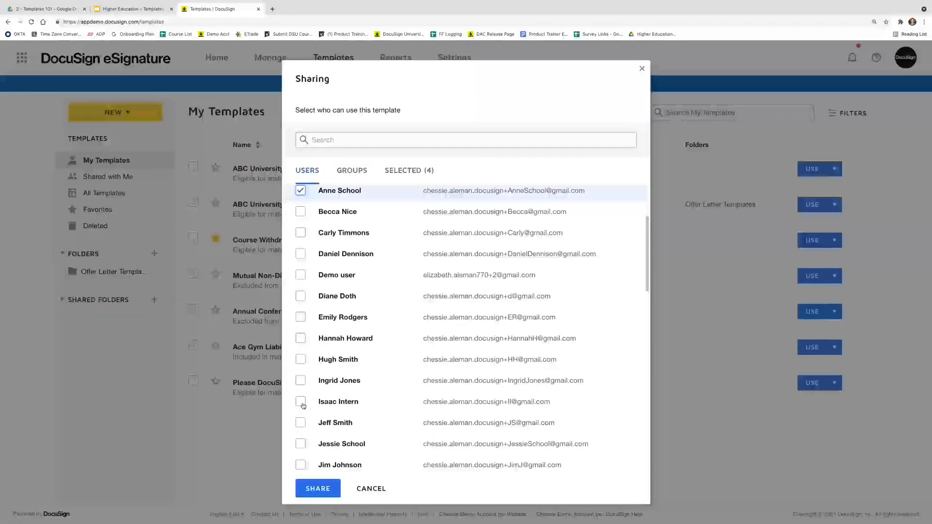
Review the Users and Groups lists, then share ABC University Offer Letter with the four selected recipients
scroll(303, 405, up, 2)
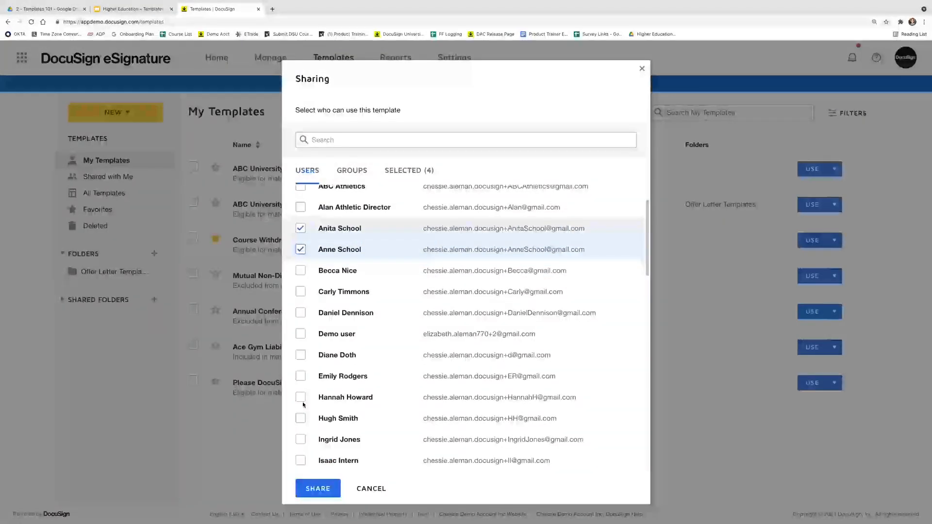
scroll(318, 399, up, 1)
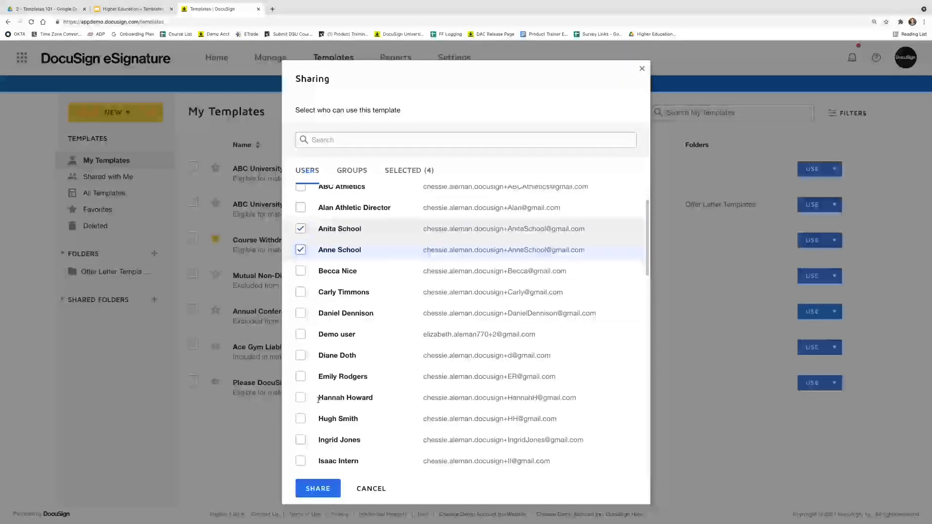
click(353, 177)
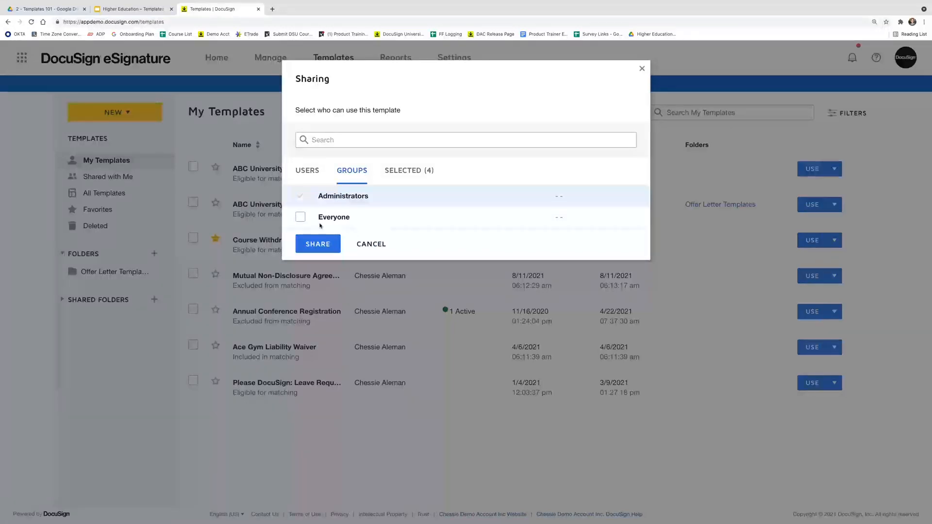
click(307, 177)
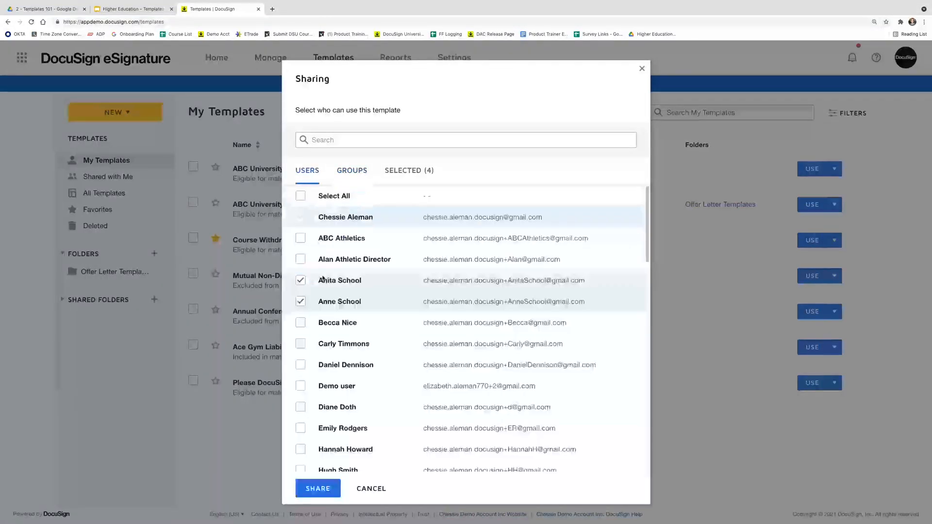
click(350, 171)
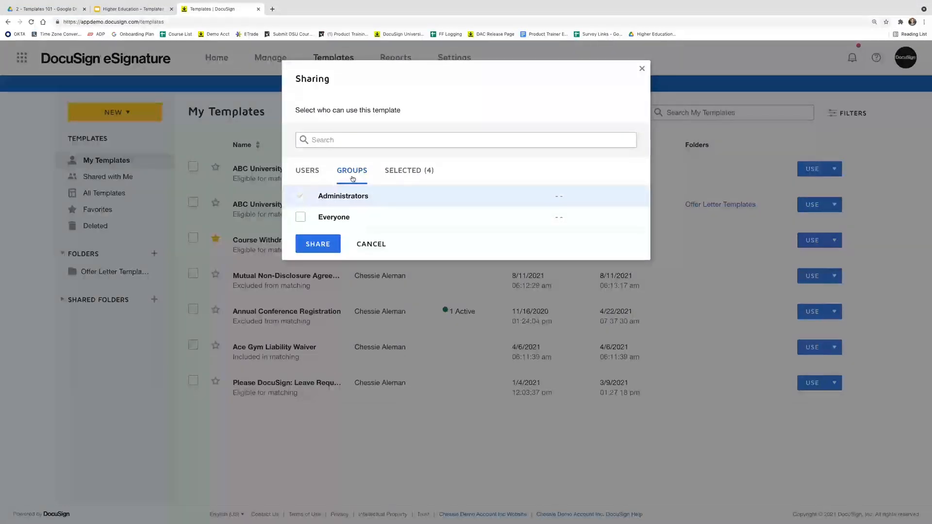
click(307, 170)
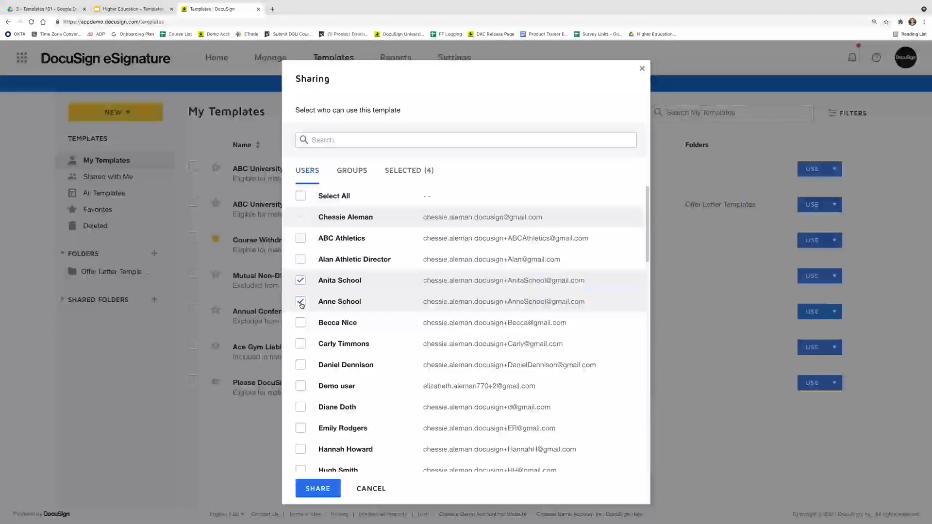
click(317, 490)
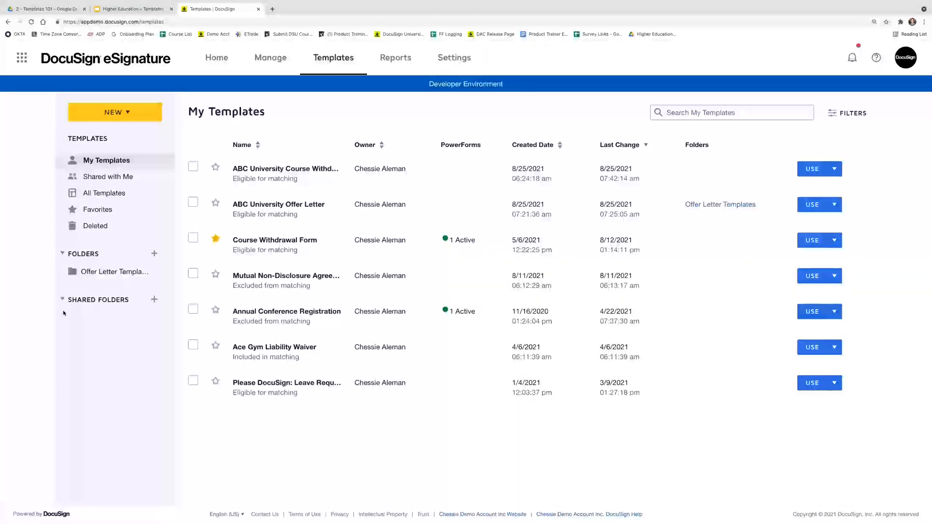
Create a new shared folder named 'Human Resources Templates'
click(154, 300)
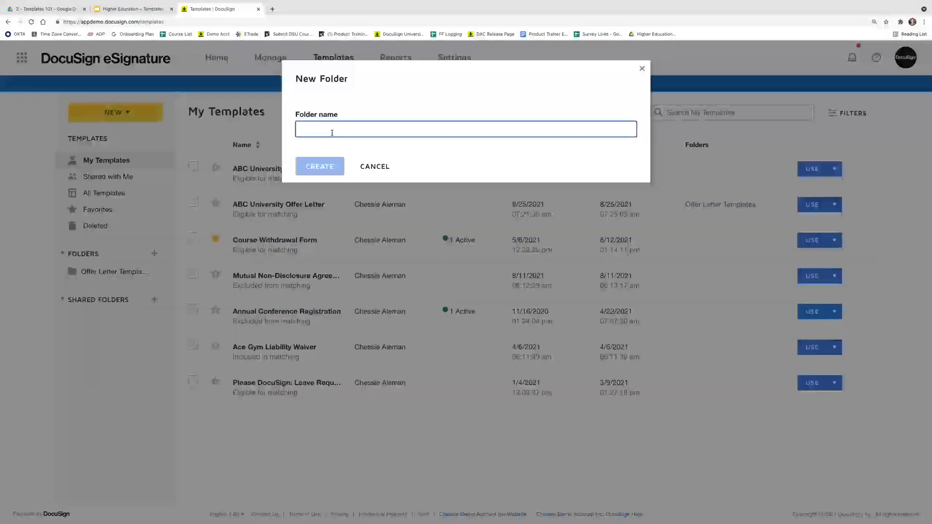
text(Hu)
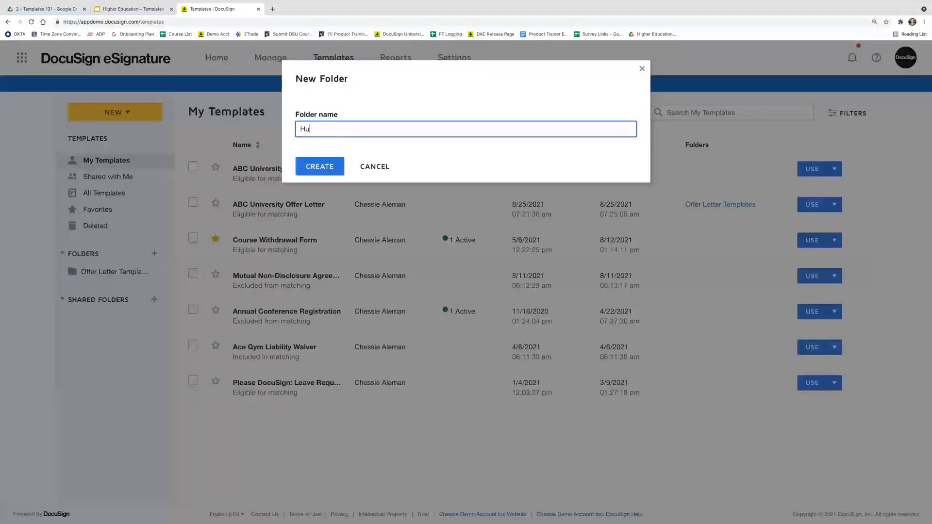
text(man Resources Templates)
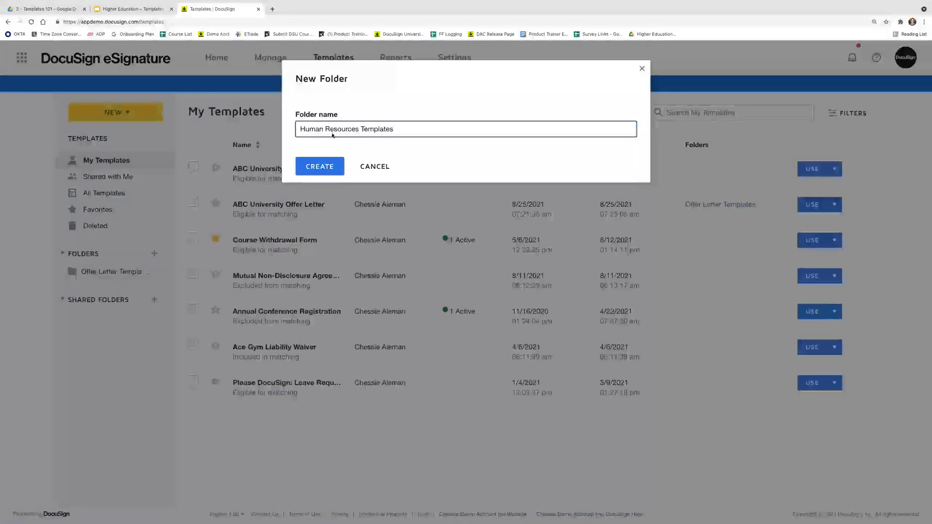
click(322, 168)
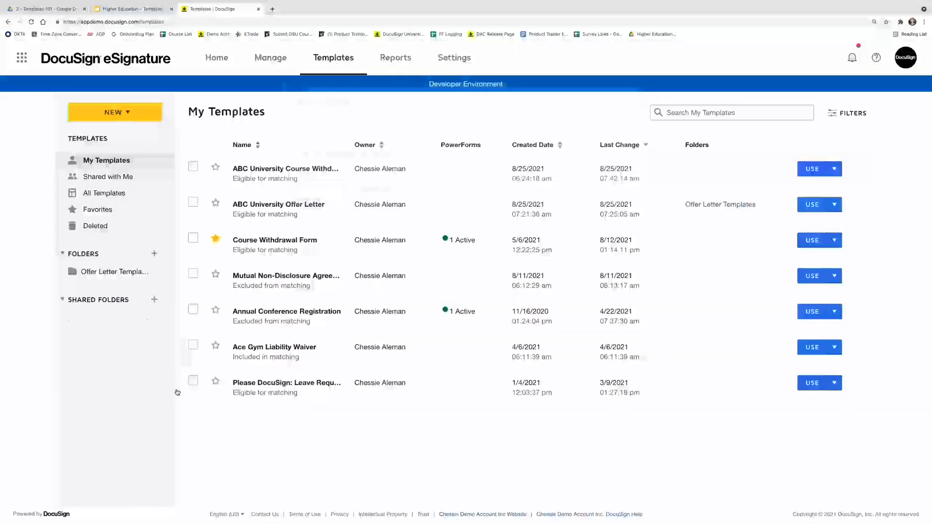
Drag ABC University Offer Letter into the Human Resources Templates folder
drag(286, 206, 104, 319)
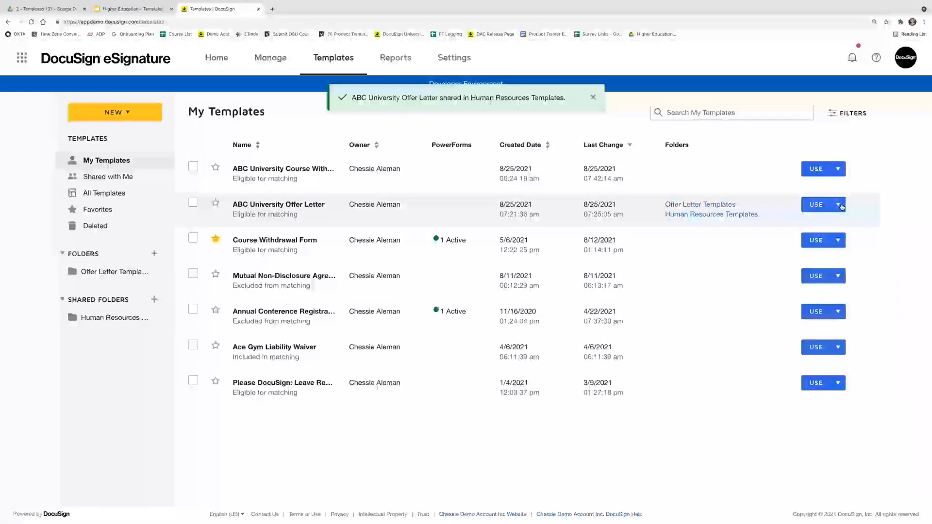
click(840, 205)
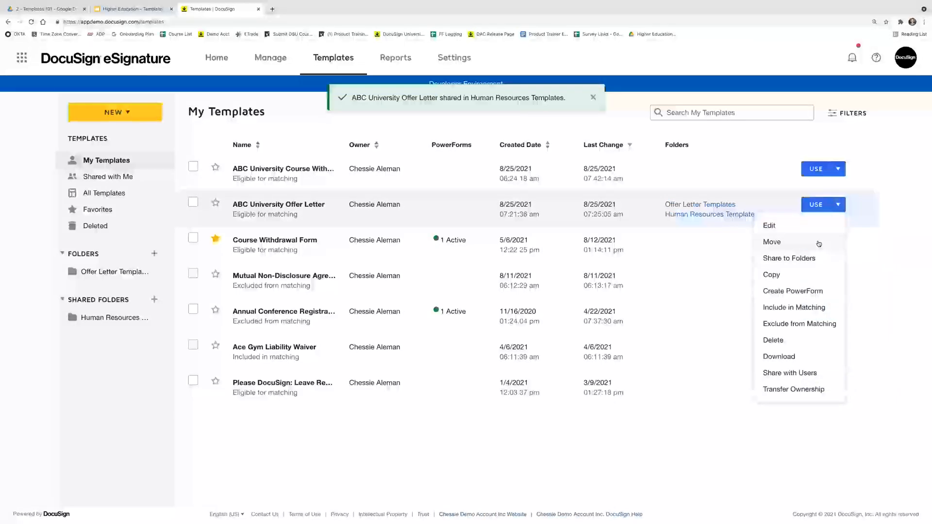
click(468, 445)
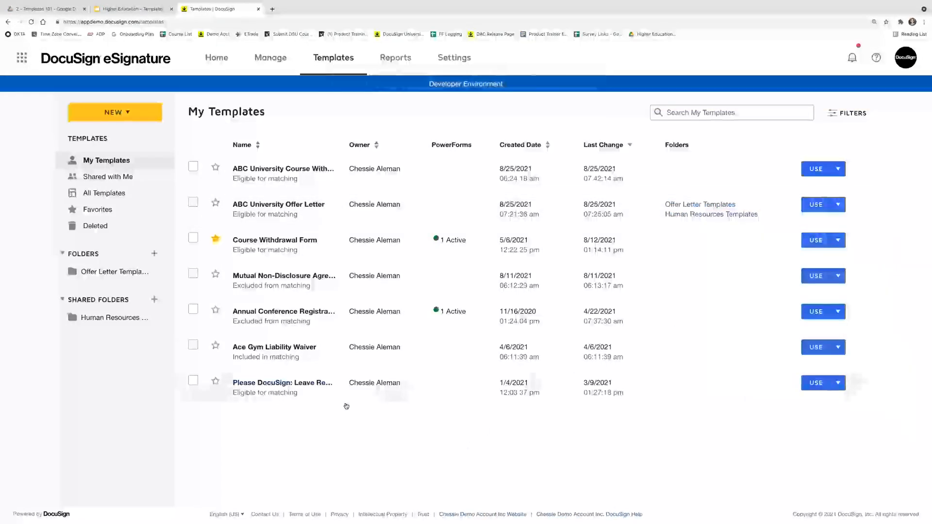
Pick users in the Human Resources Templates folder's sharing settings and attempt to share it
mouse_move(156, 322)
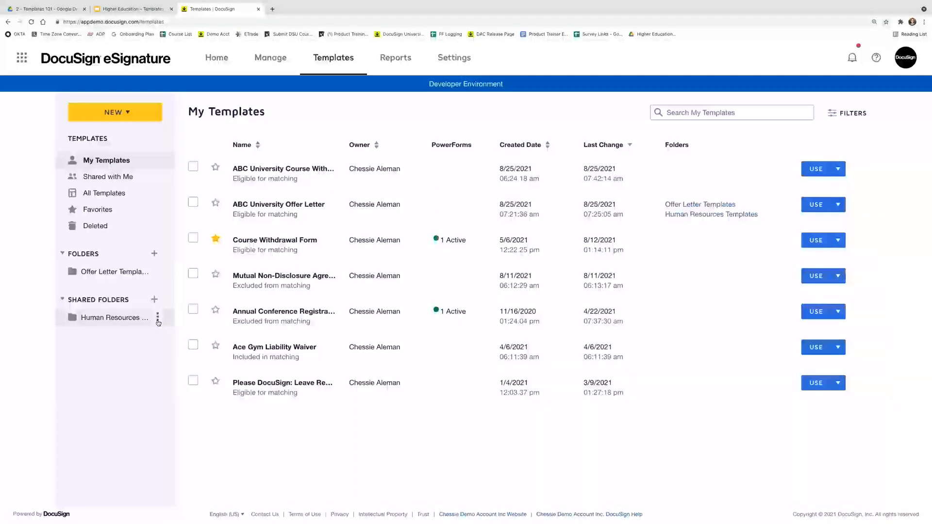
click(158, 321)
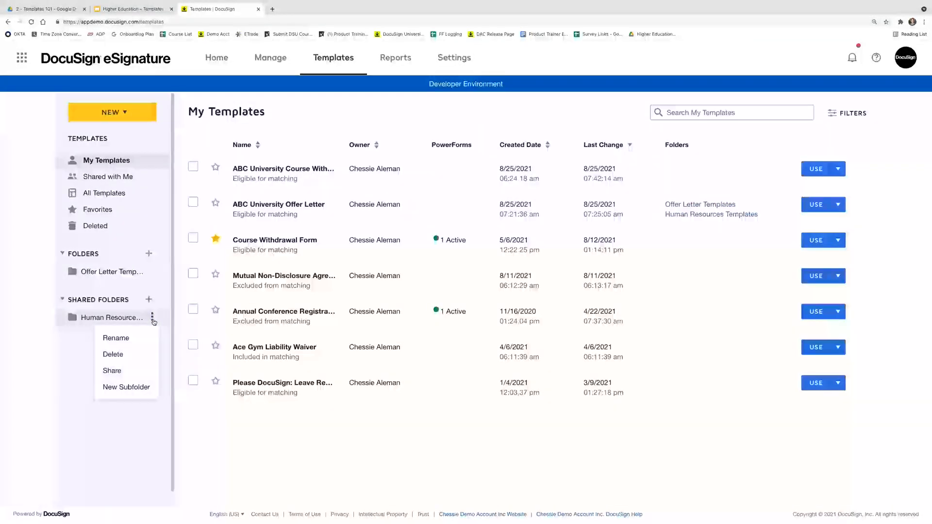
click(136, 372)
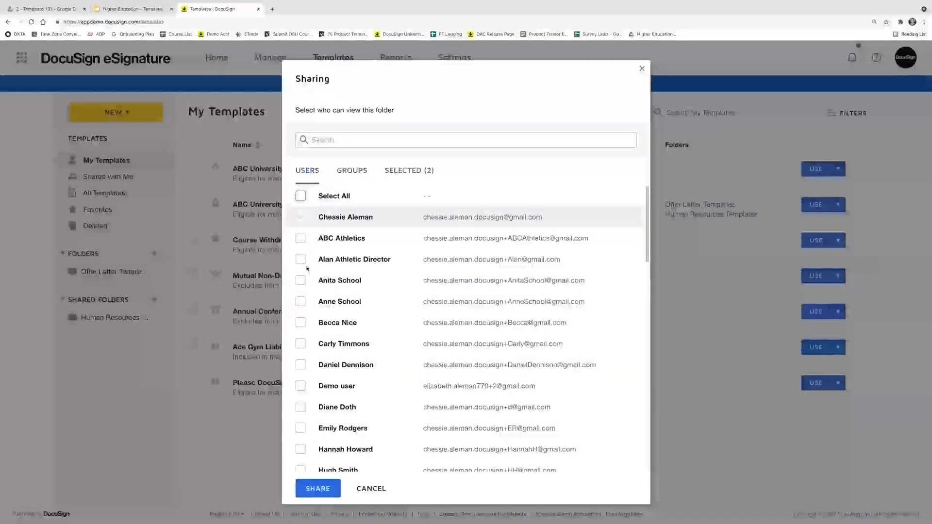
click(300, 281)
click(300, 302)
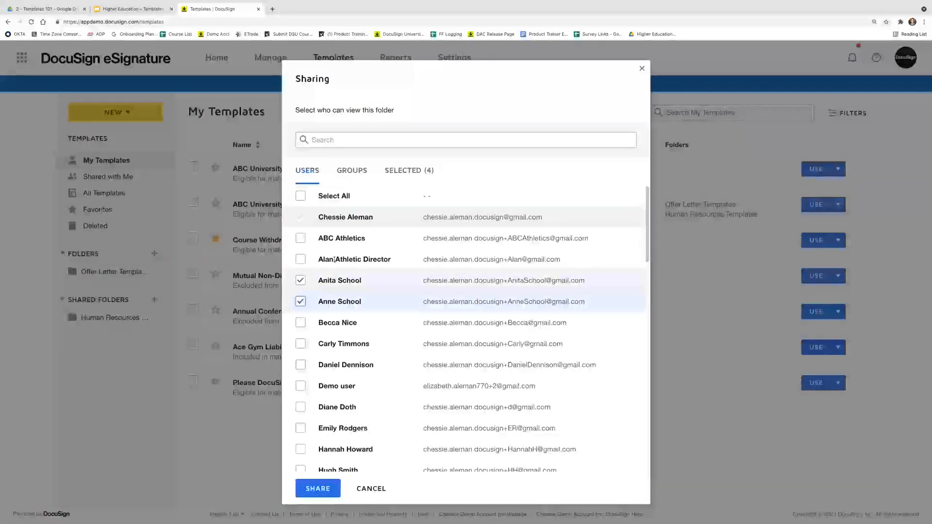
click(350, 179)
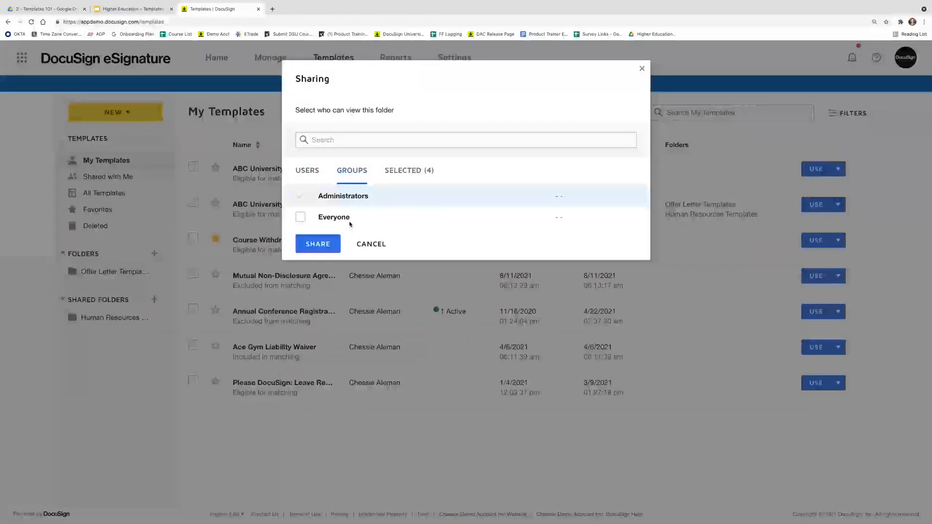
click(313, 177)
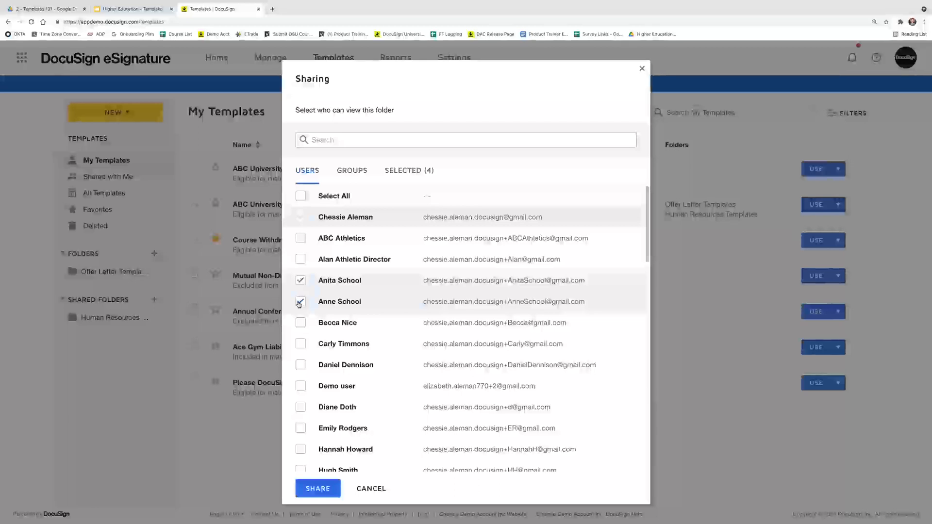
click(301, 280)
click(300, 302)
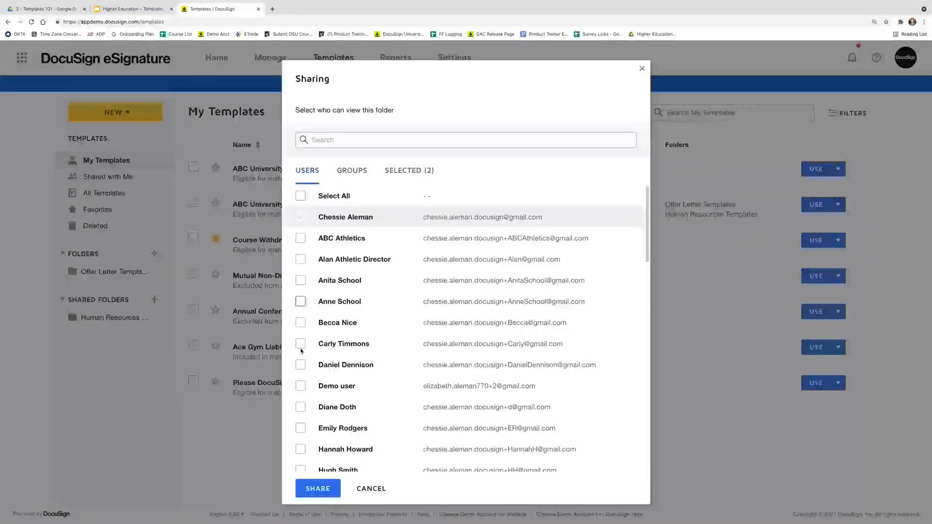
scroll(303, 377, down, 3)
click(301, 384)
scroll(301, 389, down, 1)
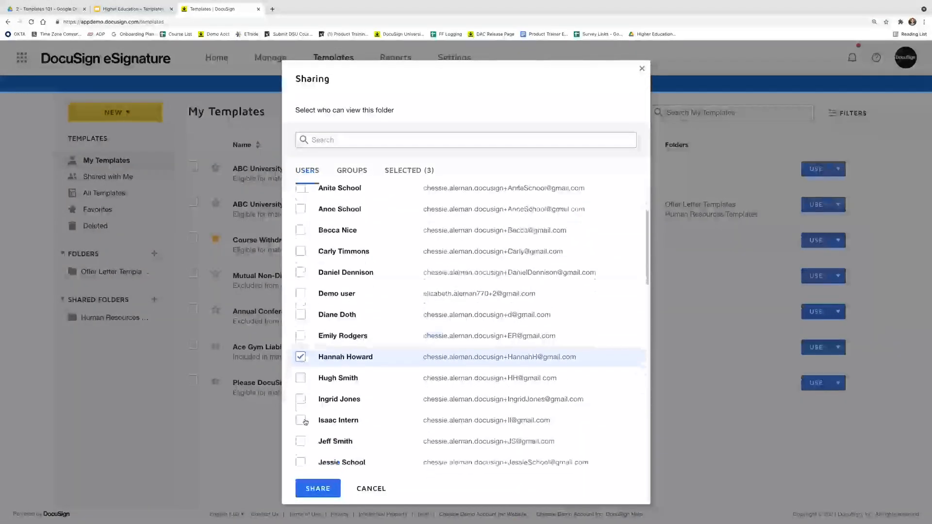
click(300, 421)
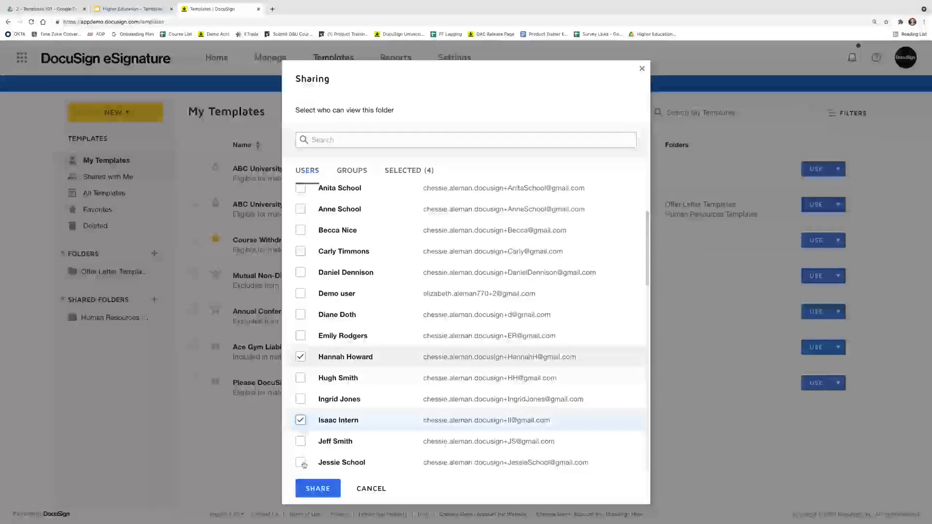
click(319, 490)
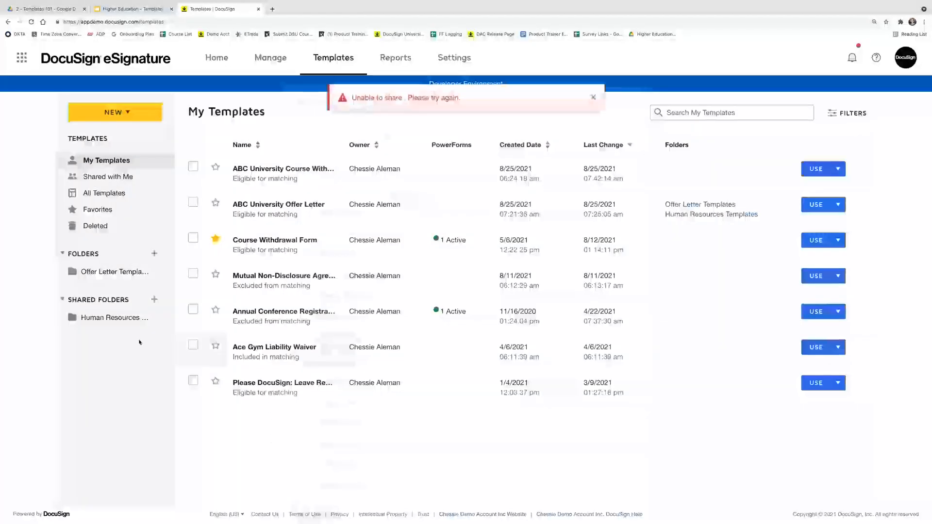
Reopen the folder's sharing, change the selection to three users, and share it
click(153, 318)
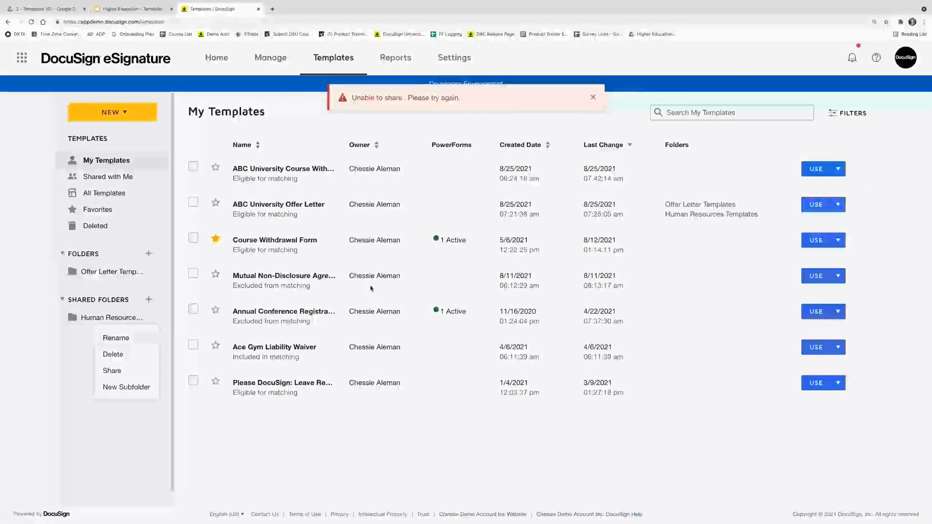
click(116, 338)
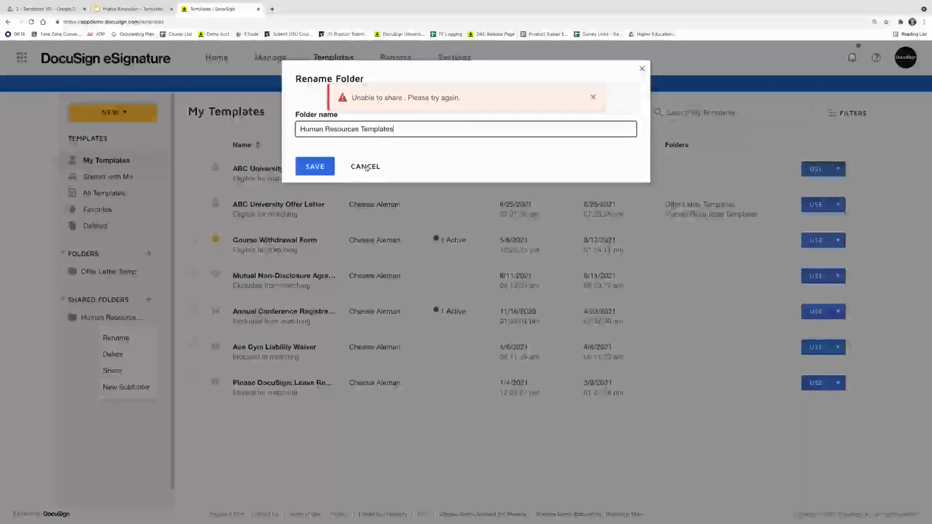
click(157, 319)
click(157, 319)
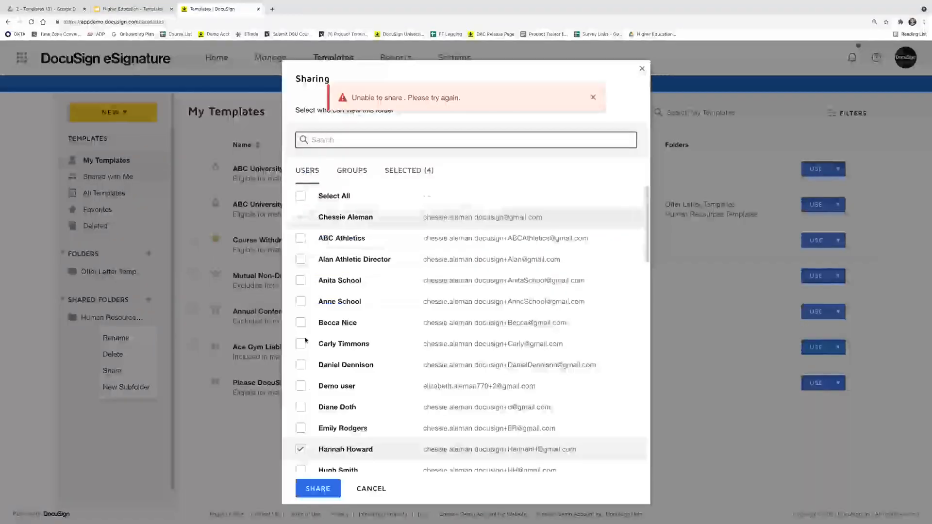
scroll(304, 342, down, 3)
click(301, 310)
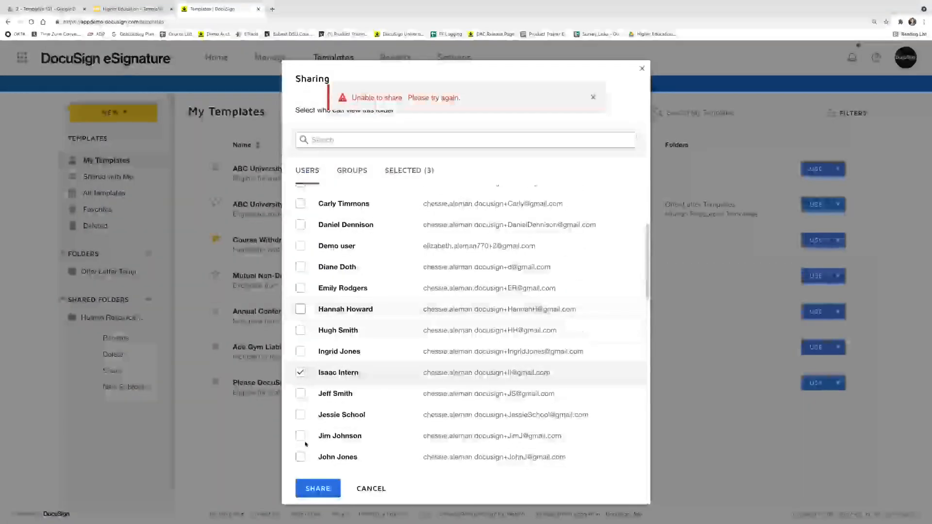
click(301, 372)
click(301, 415)
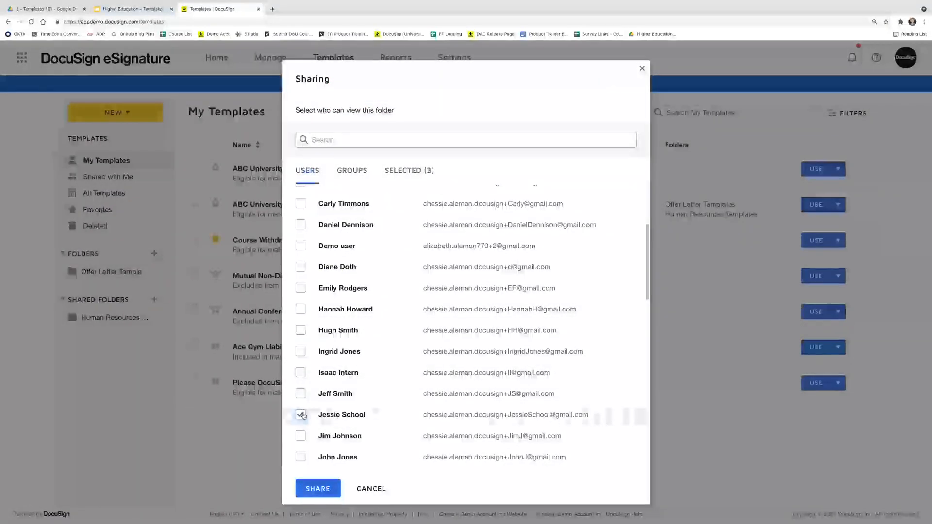
click(318, 488)
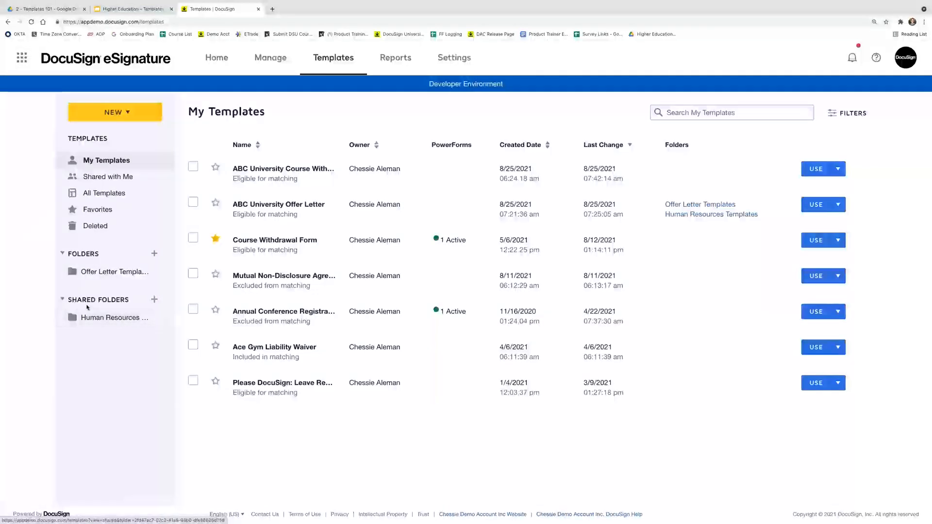
click(114, 315)
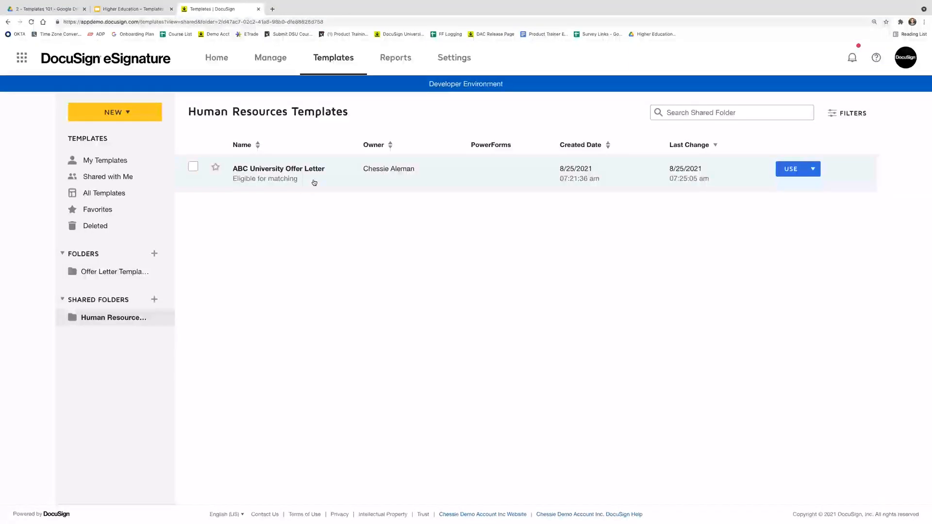
click(122, 162)
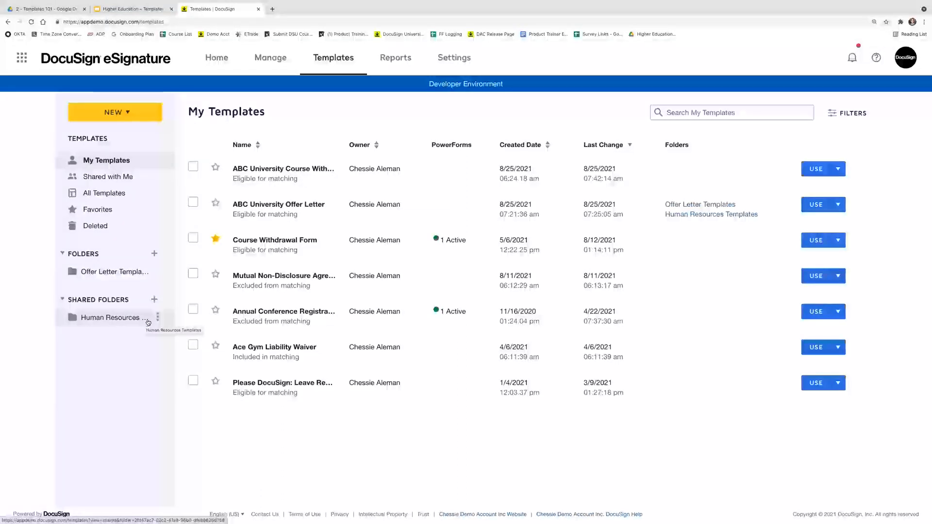
click(145, 322)
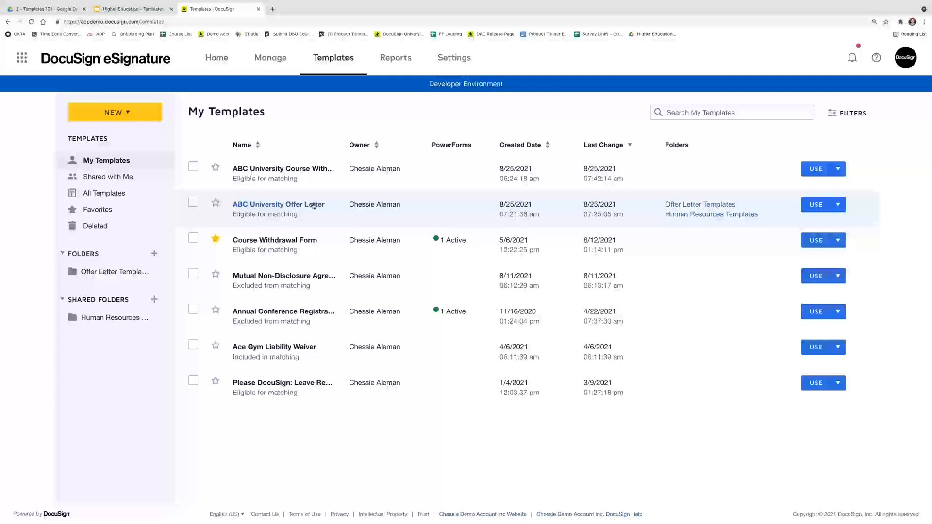
Open ABC University Offer Letter for editing, browse its advanced options, and cancel without changes
click(313, 205)
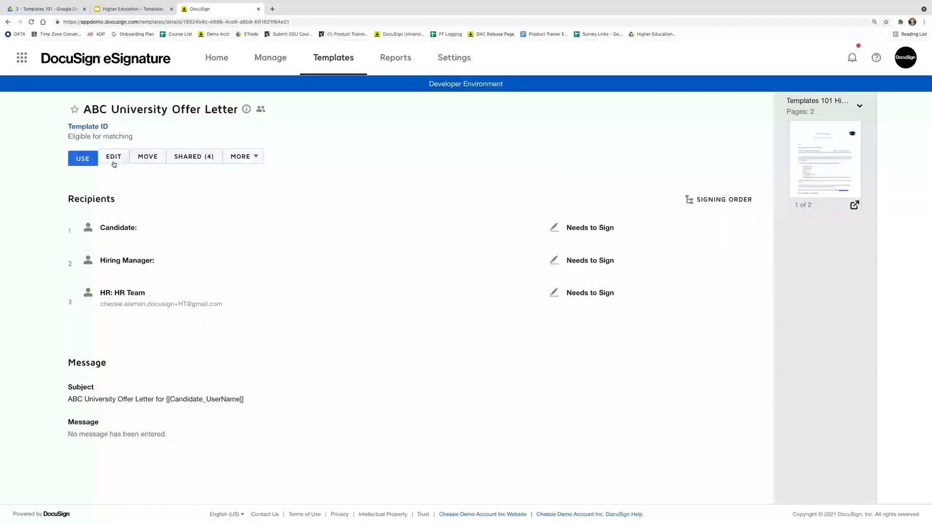
click(114, 157)
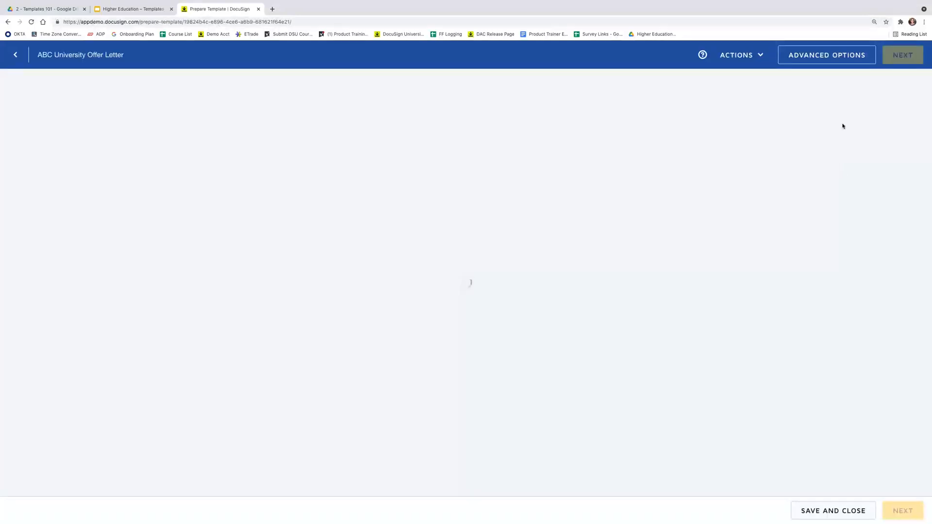
click(829, 60)
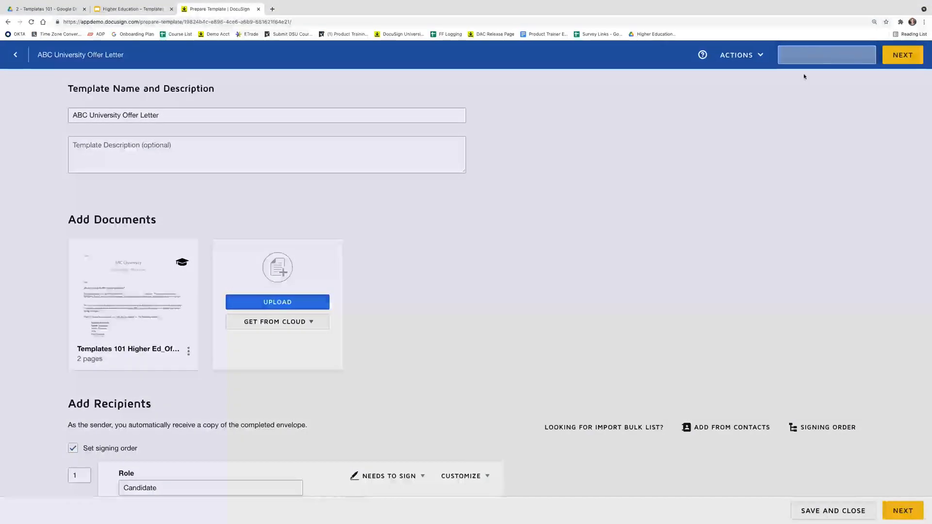
scroll(501, 294, down, 1)
scroll(502, 297, down, 3)
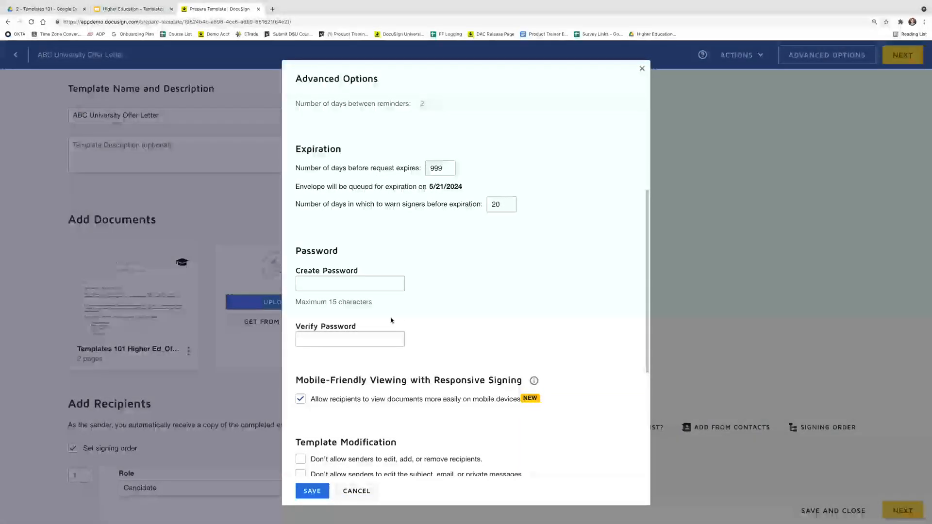
scroll(391, 321, down, 4)
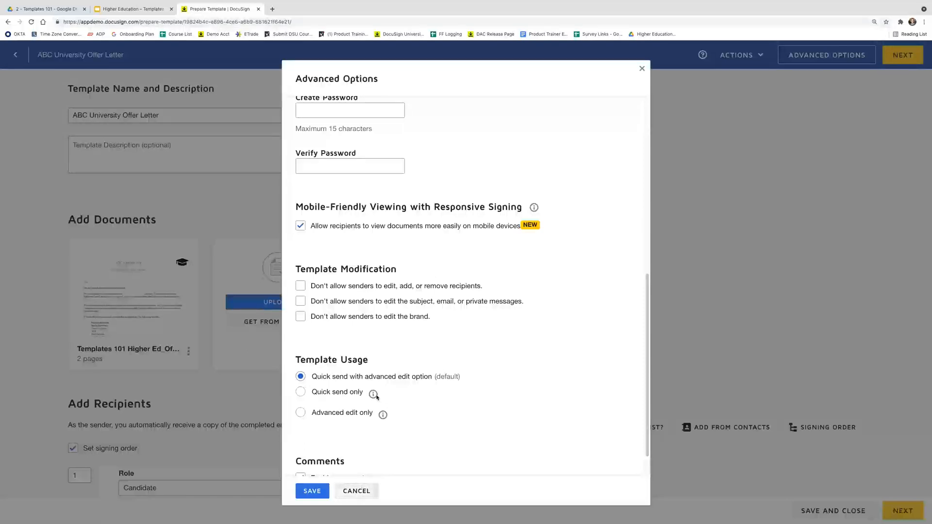
click(356, 492)
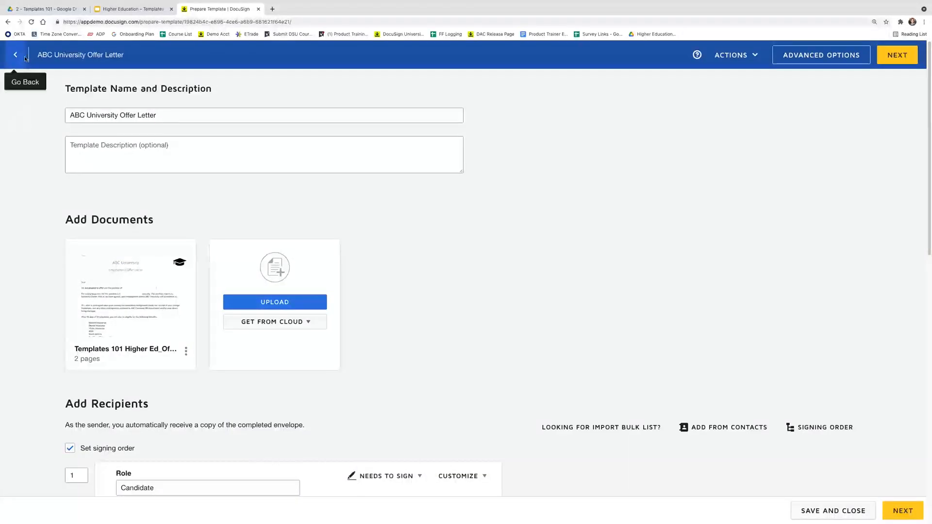
click(26, 59)
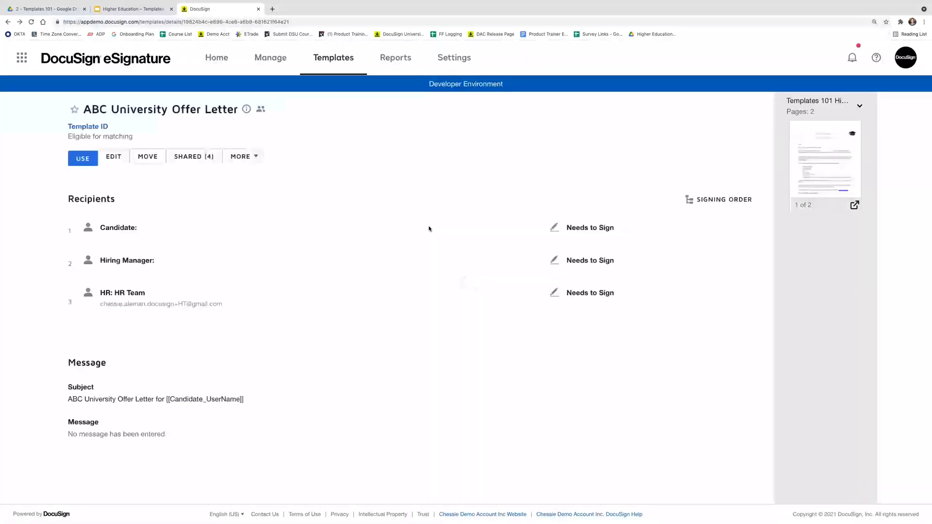